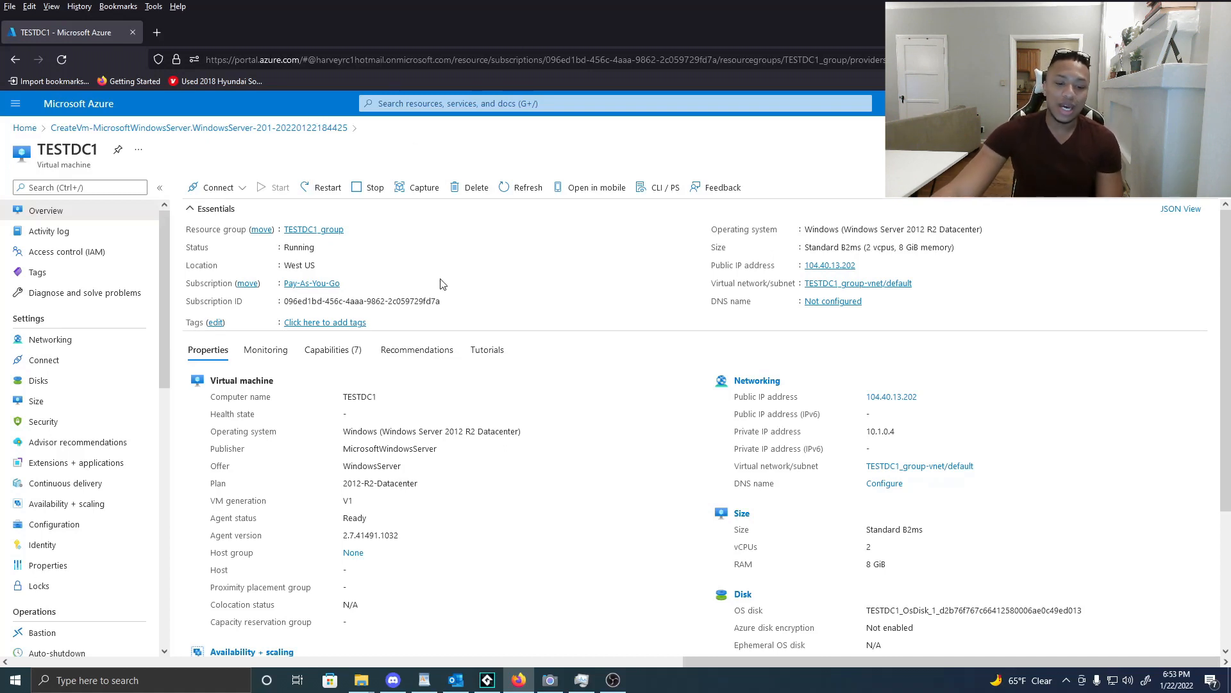
Search the taskbar for 'virt' and launch Oracle VM VirtualBox.
{"action": "left_click", "coordinate": [209, 686]}
{"action": "type", "text": "virtuix"}
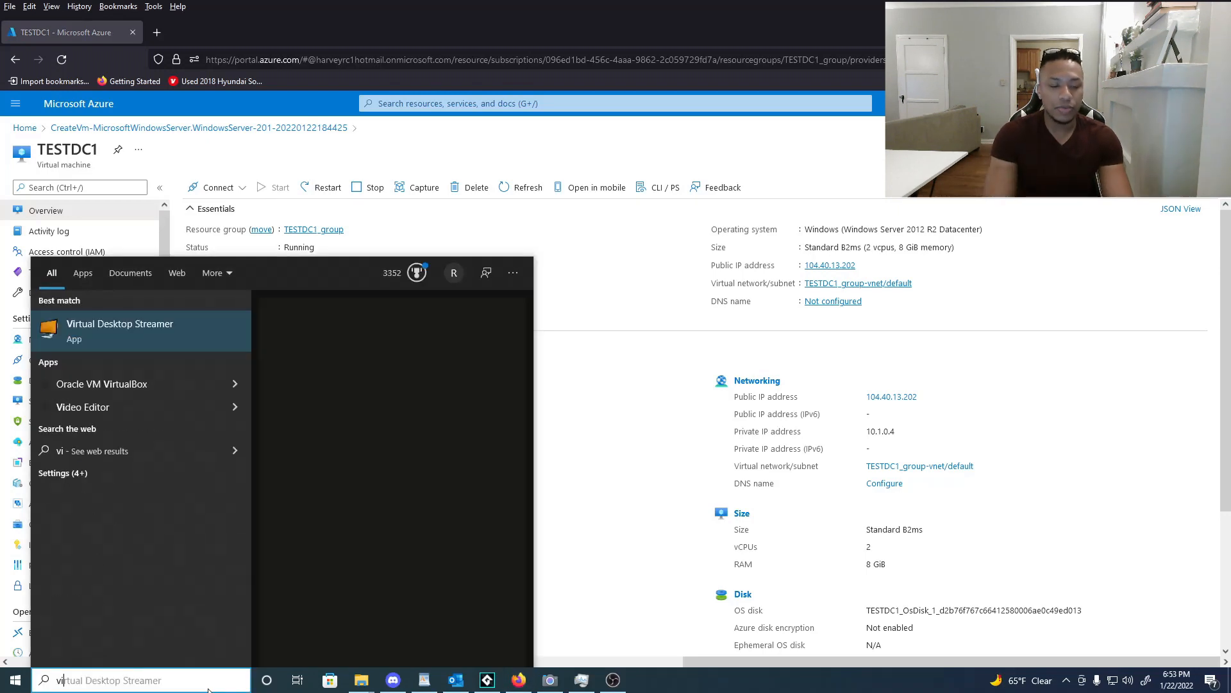
{"action": "key", "text": "BackSpace"}
{"action": "key", "text": "BackSpace"}
{"action": "key", "text": "BackSpace"}
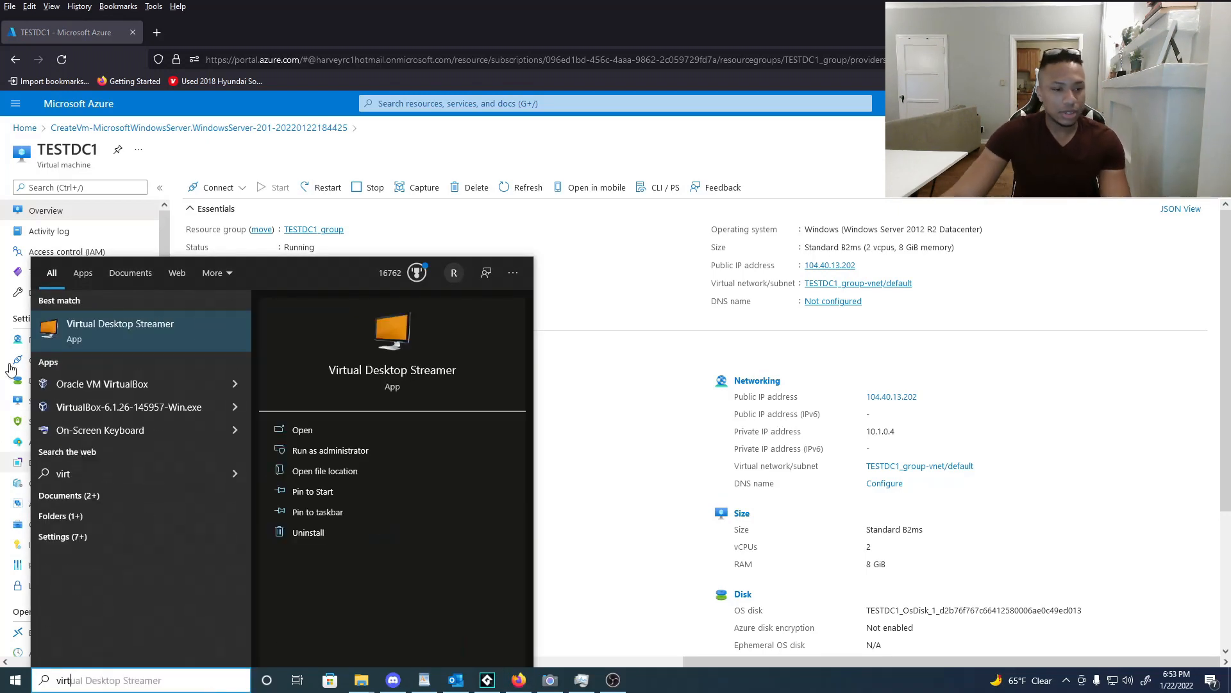
{"action": "left_click", "coordinate": [119, 385]}
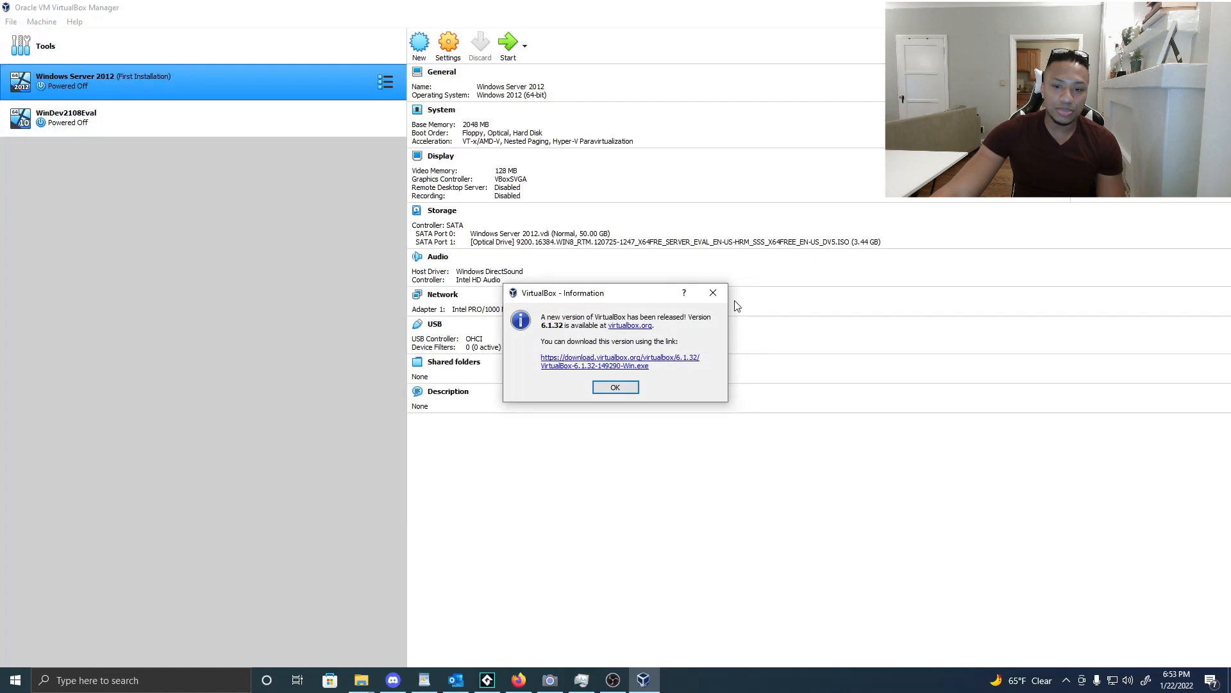
Dismiss the VirtualBox update notice, restore and reposition the manager window, then close it.
{"action": "left_click", "coordinate": [713, 292]}
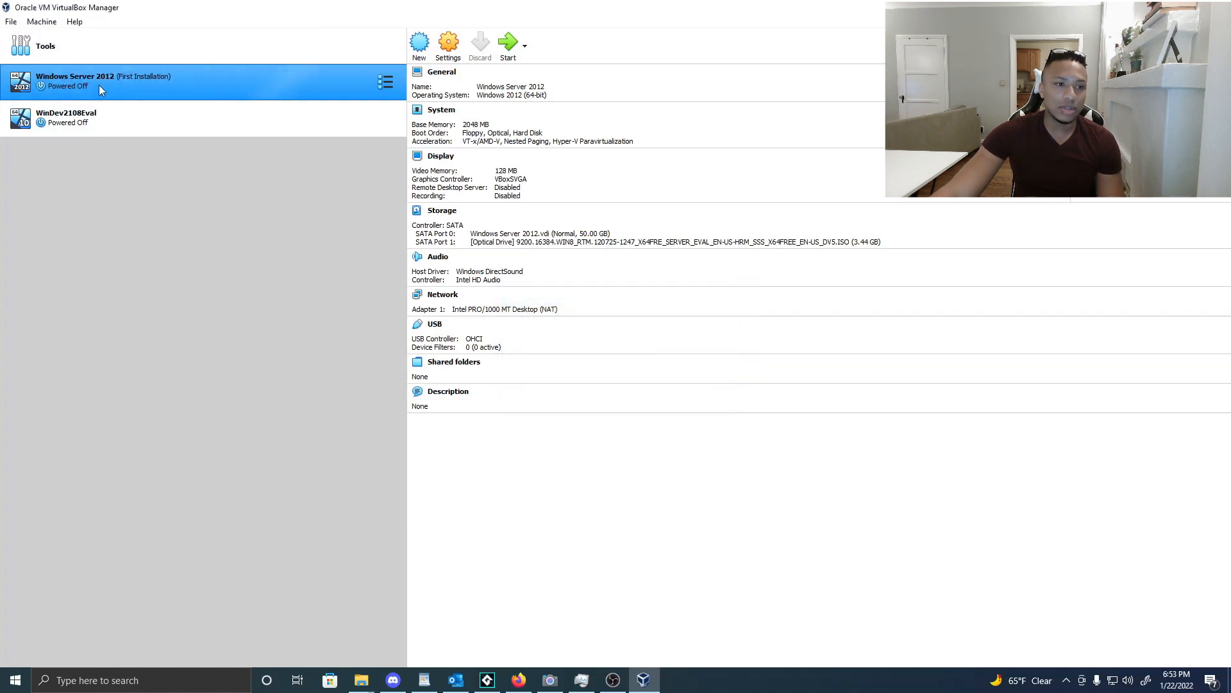
{"action": "left_click_drag", "start_coordinate": [221, 3], "coordinate": [335, 89]}
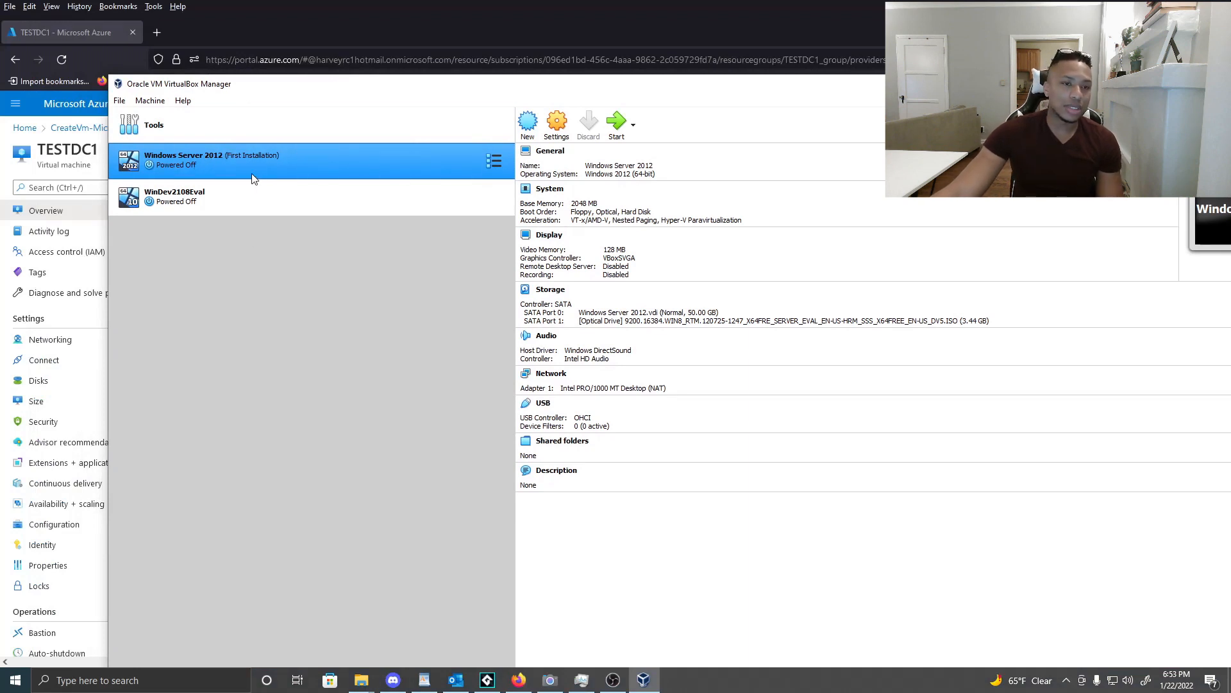
{"action": "left_click_drag", "start_coordinate": [418, 88], "coordinate": [283, 277]}
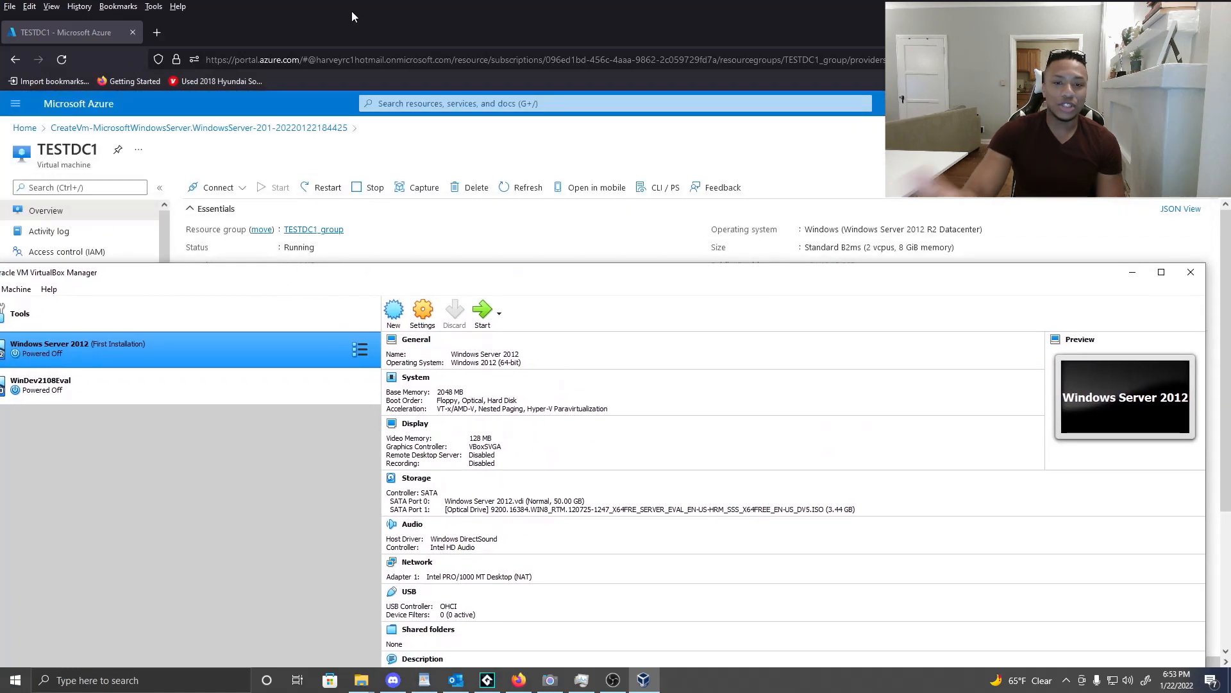
{"action": "left_click_drag", "start_coordinate": [984, 273], "coordinate": [964, 235]}
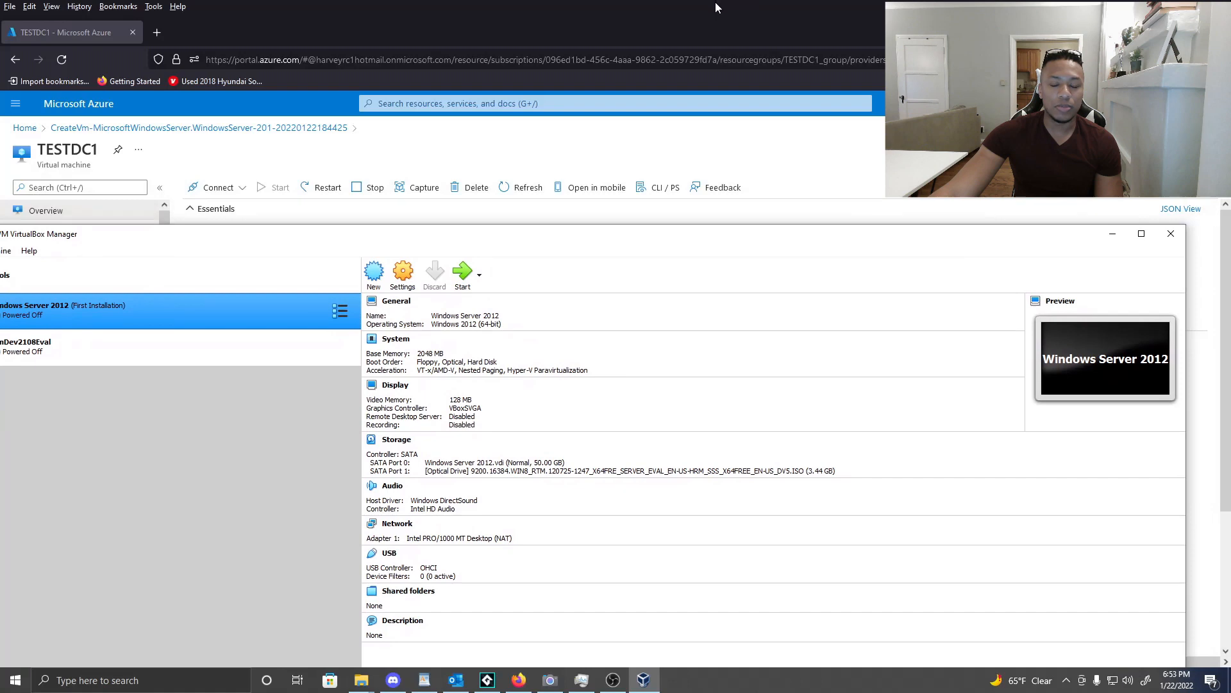
{"action": "left_click", "coordinate": [1164, 236]}
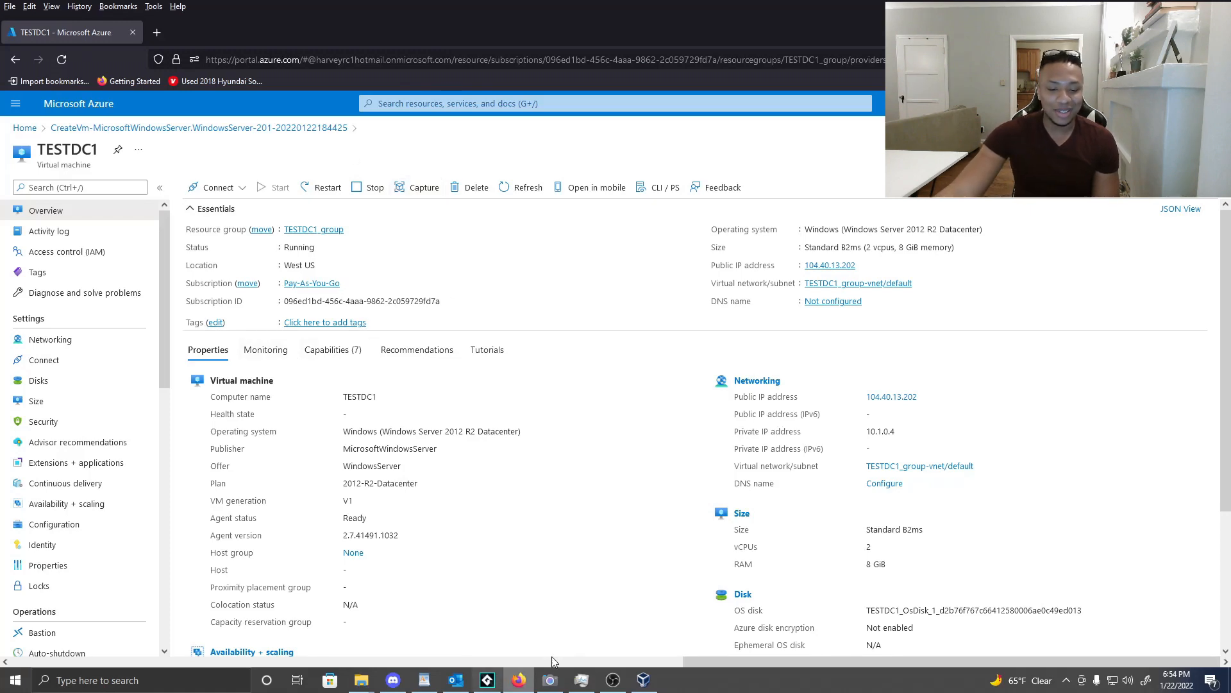
Bring VirtualBox back, move its window lower right, and return to the Azure TESTDC1 overview.
{"action": "left_click", "coordinate": [643, 680]}
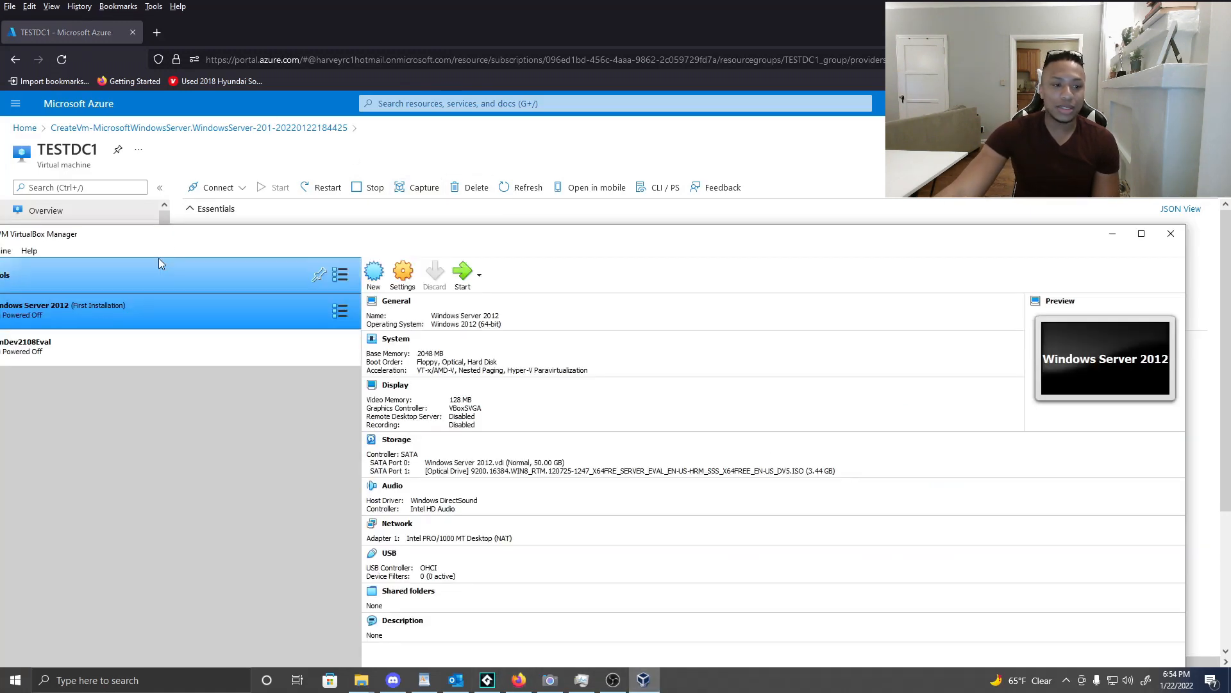
{"action": "left_click_drag", "start_coordinate": [174, 234], "coordinate": [434, 167]}
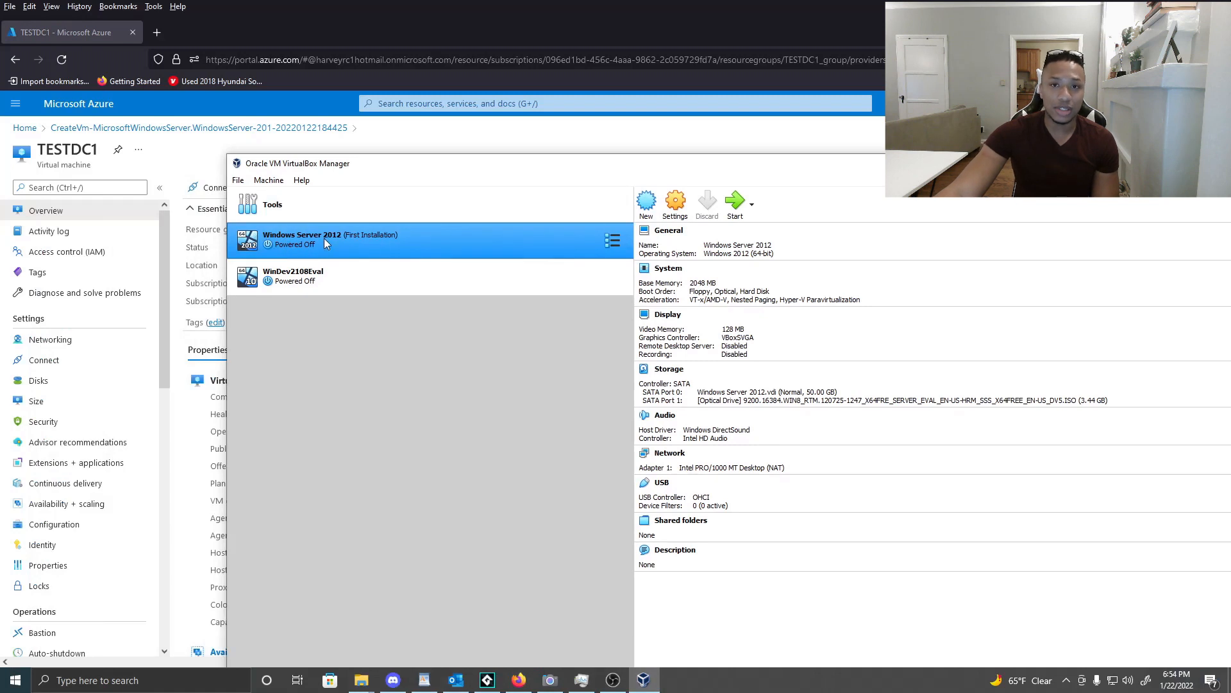
{"action": "left_click_drag", "start_coordinate": [365, 169], "coordinate": [421, 229]}
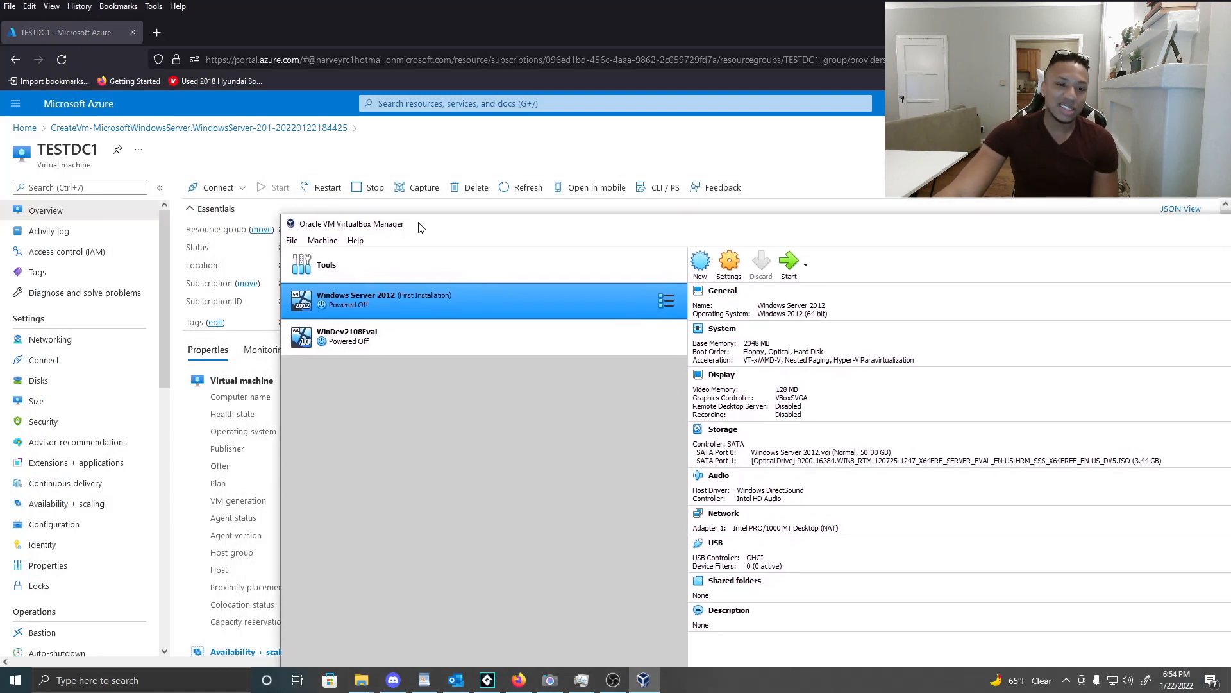
{"action": "left_click_drag", "start_coordinate": [411, 226], "coordinate": [444, 277]}
{"action": "left_click", "coordinate": [308, 5]}
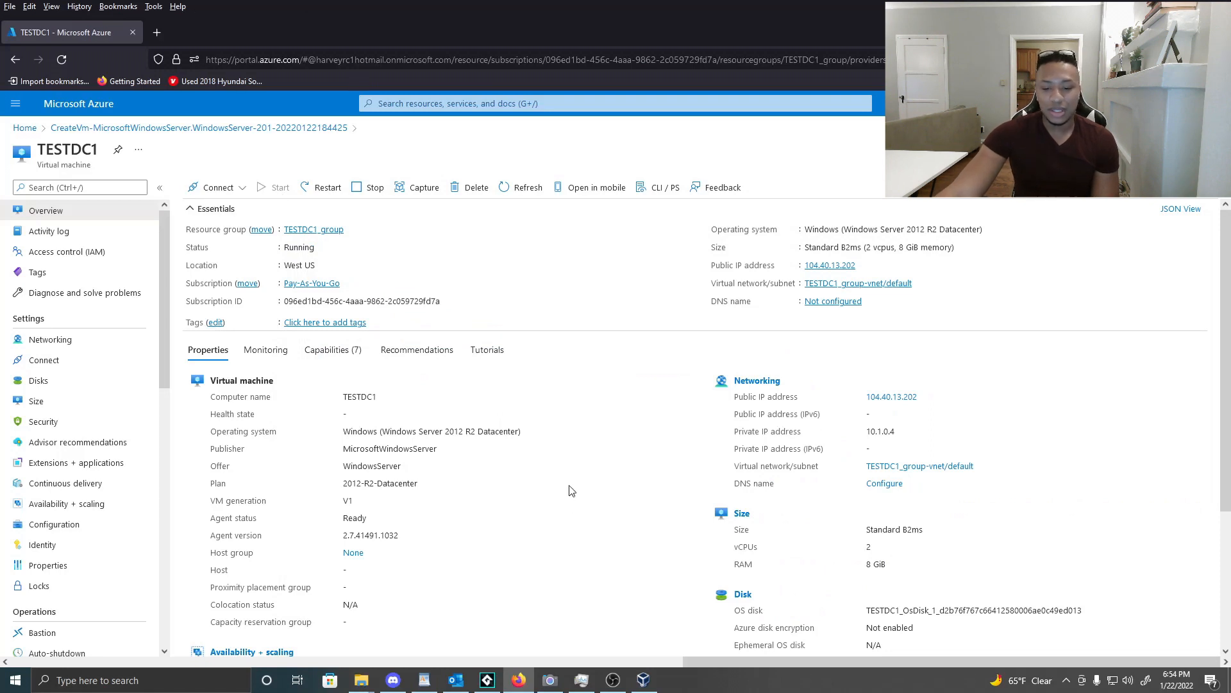
{"action": "left_click", "coordinate": [644, 680]}
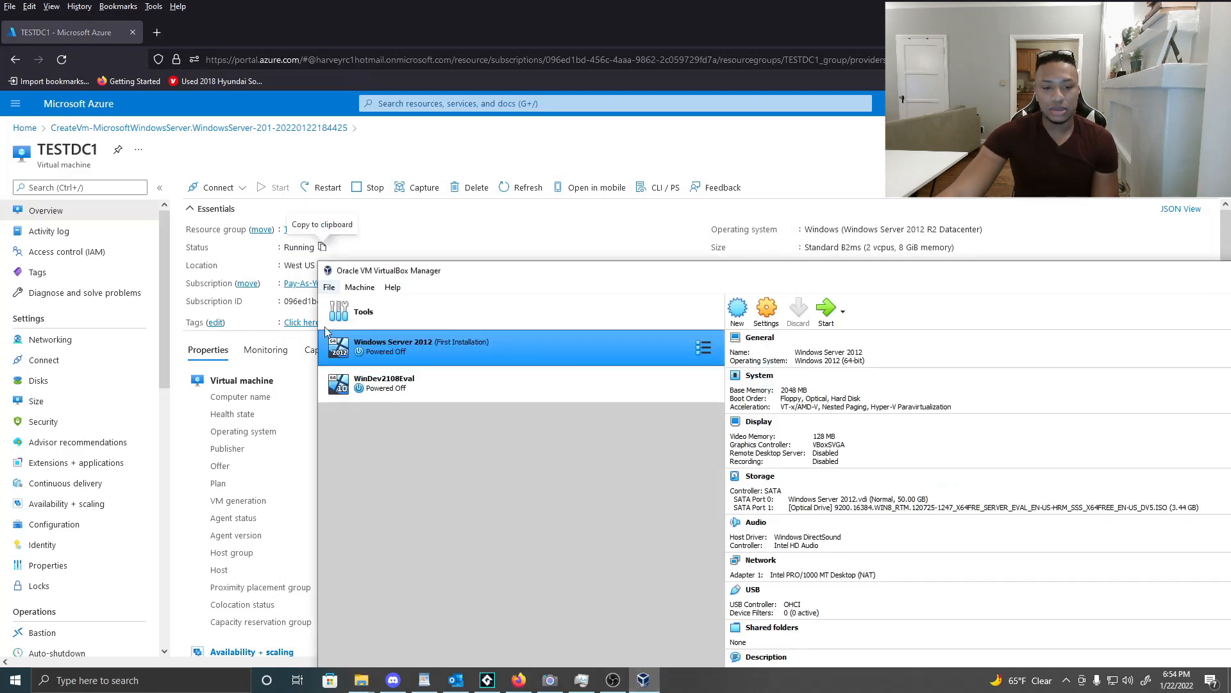
{"action": "left_click_drag", "start_coordinate": [398, 271], "coordinate": [420, 374]}
{"action": "left_click", "coordinate": [288, 3]}
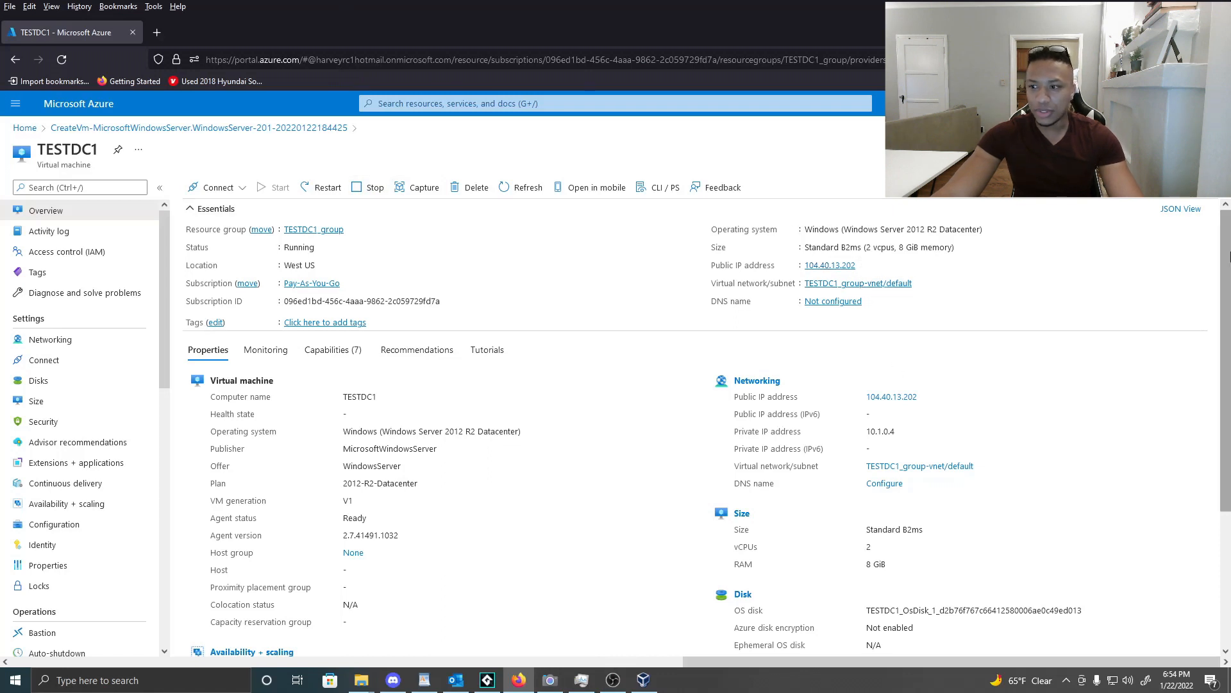
{"action": "left_click_drag", "start_coordinate": [1230, 256], "coordinate": [1229, 328]}
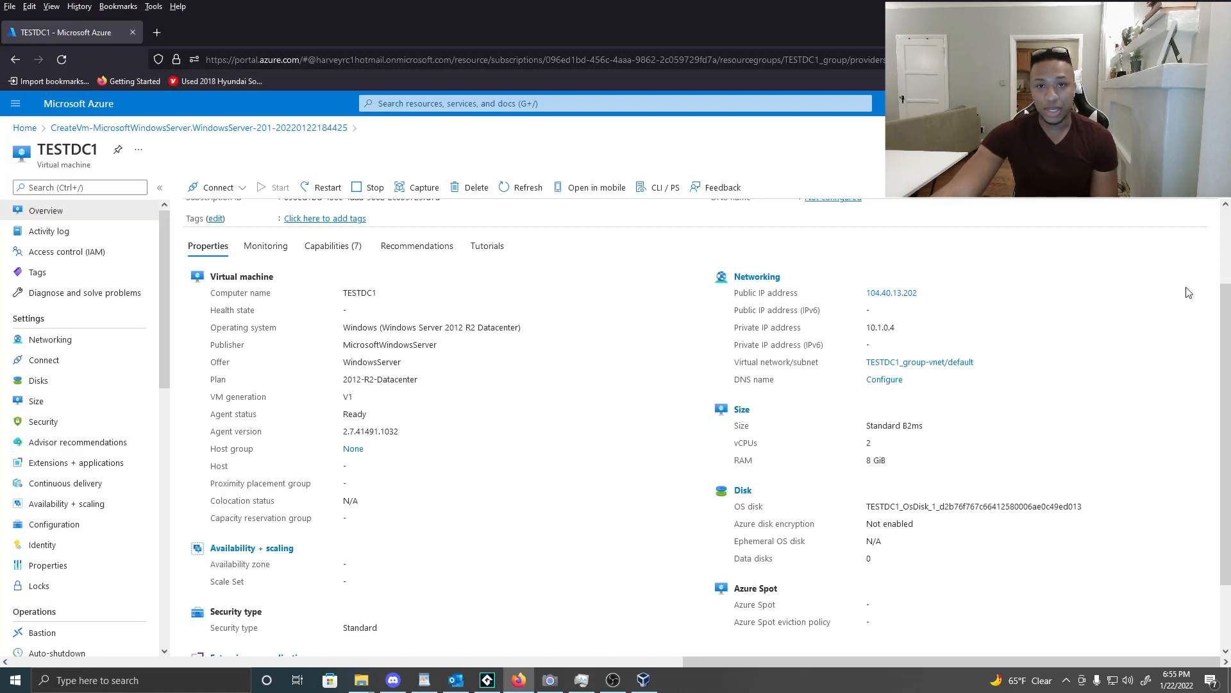
{"action": "scroll", "coordinate": [1225, 384], "scroll_direction": "up", "scroll_amount": 2}
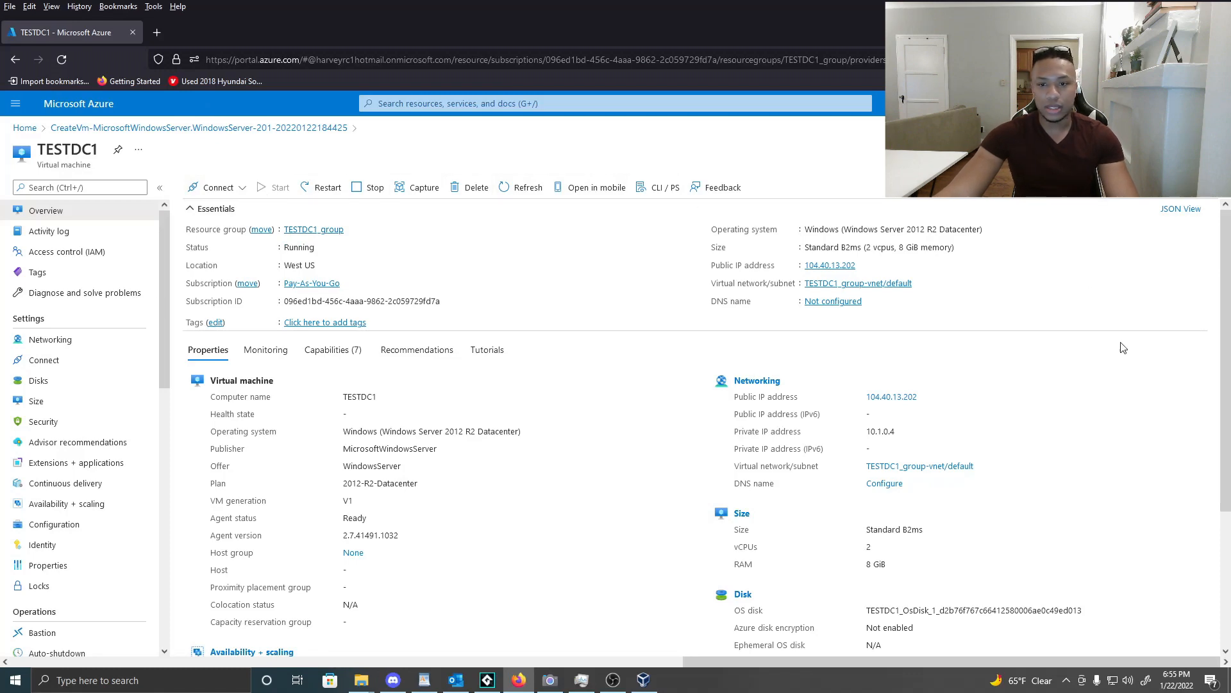
{"action": "left_click", "coordinate": [84, 683]}
Launch Remote Desktop Connection and connect to the Azure server at address 104.40.1.
{"action": "type", "text": "remote"}
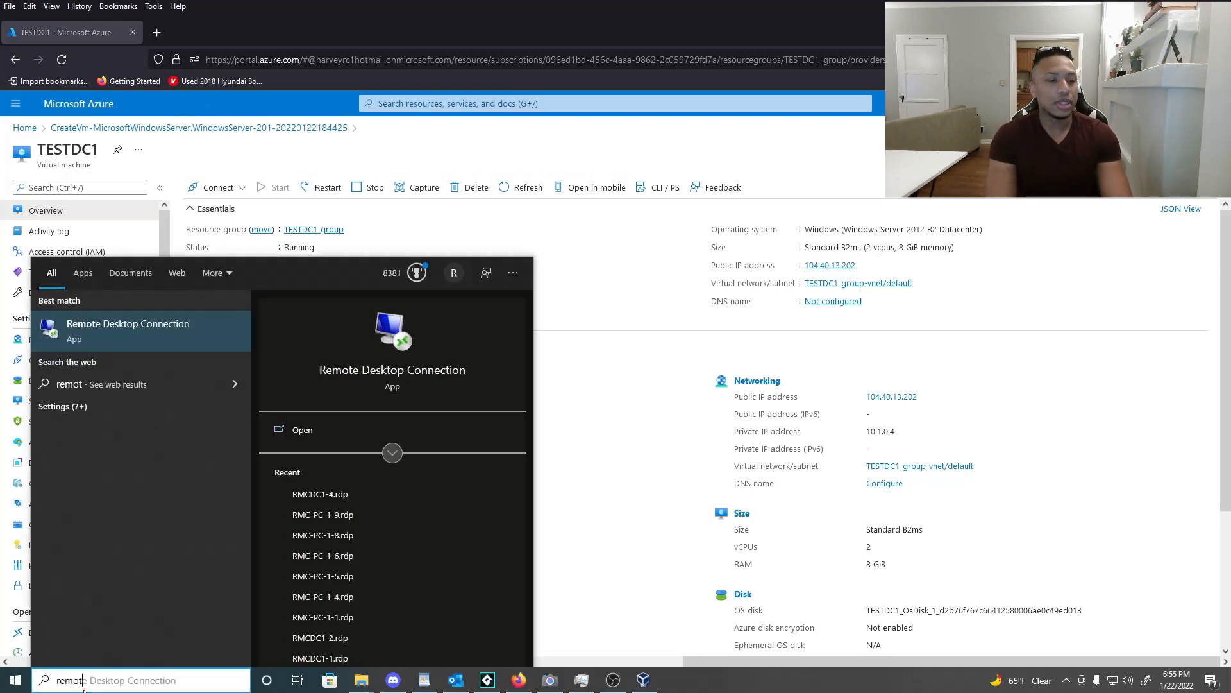
{"action": "key", "text": "Return"}
{"action": "left_click_drag", "start_coordinate": [552, 132], "coordinate": [261, 172]}
{"action": "left_click", "coordinate": [329, 245]}
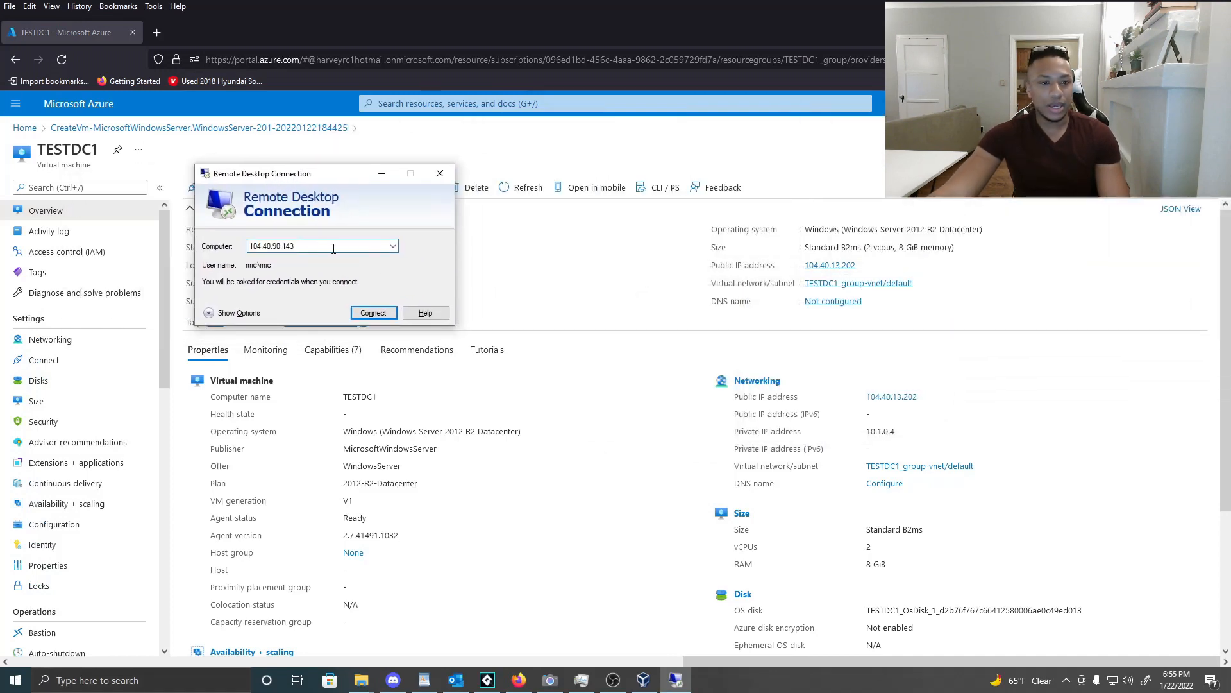
{"action": "key", "text": "ctrl+a"}
{"action": "key", "text": "BackSpace"}
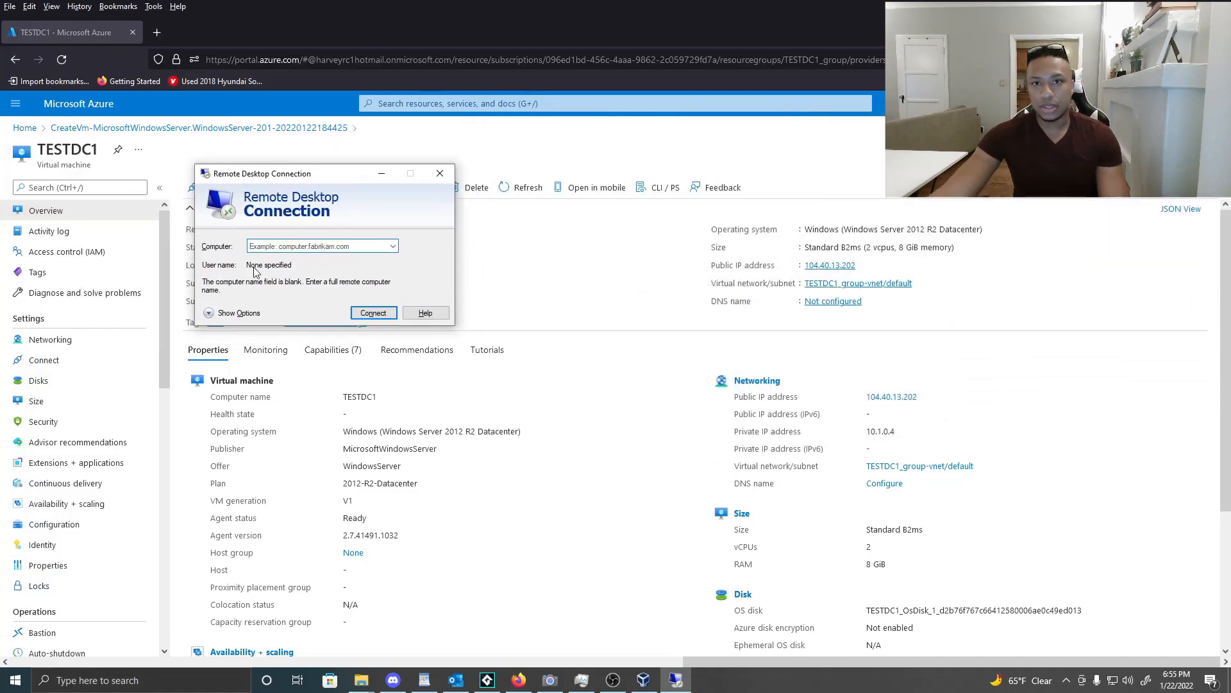
{"action": "left_click", "coordinate": [268, 245]}
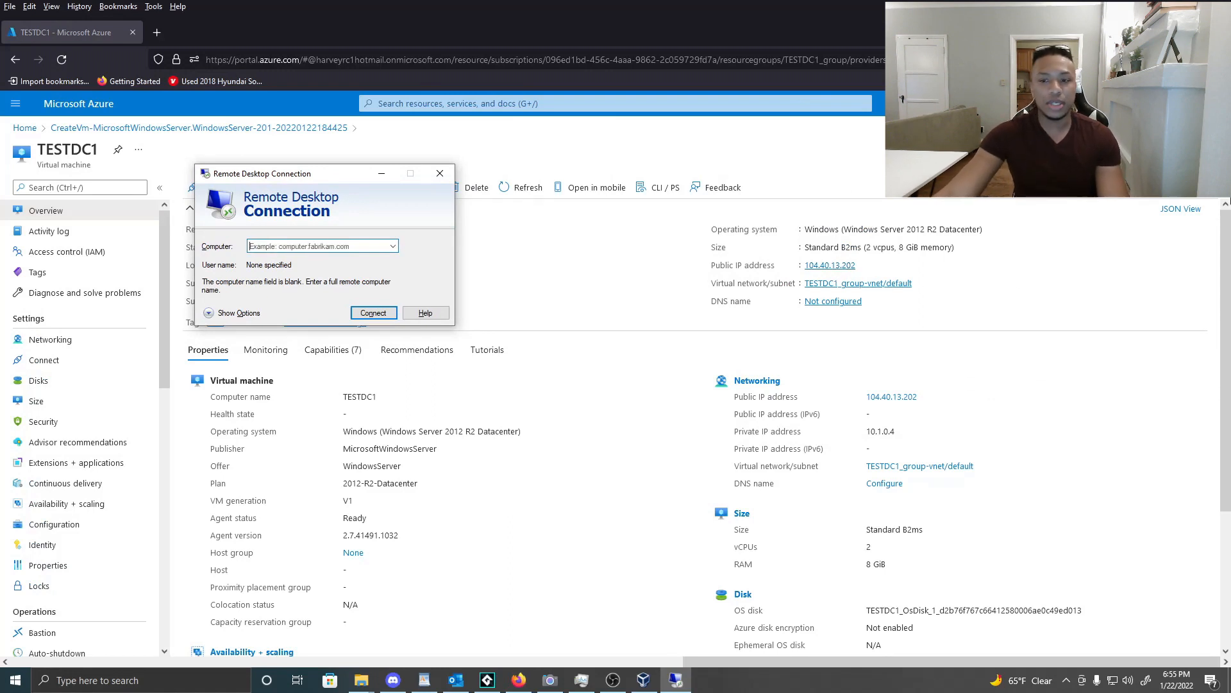
{"action": "type", "text": "104.40.13.202"}
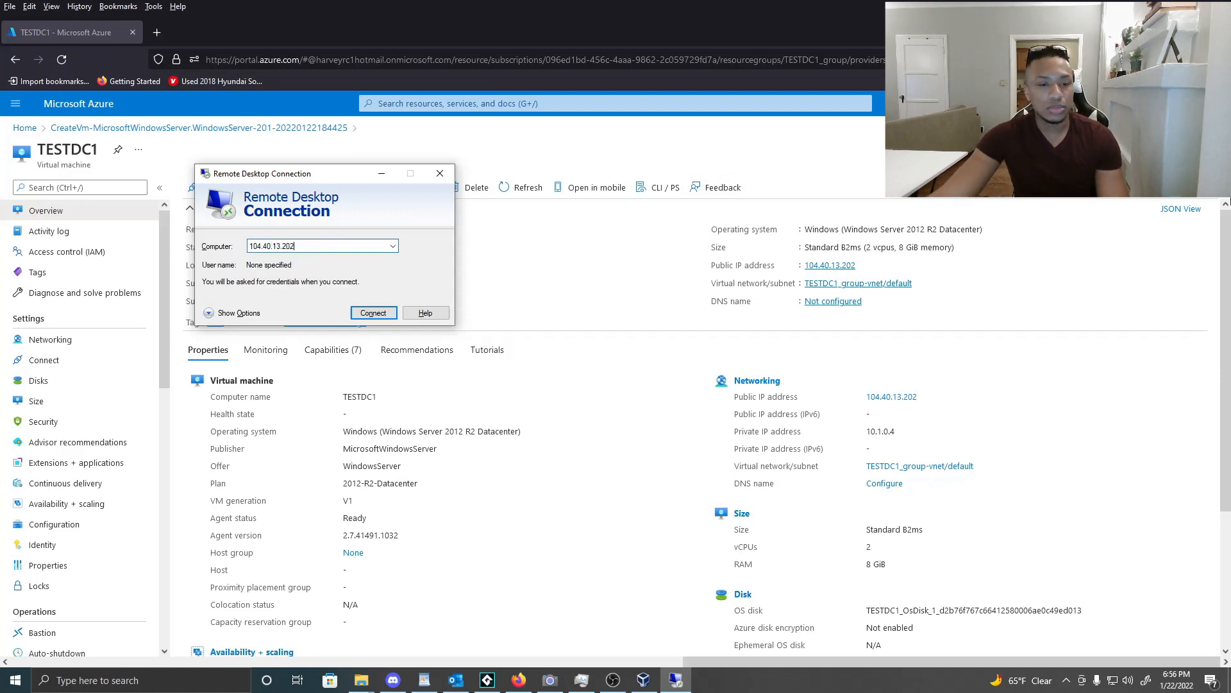
{"action": "left_click", "coordinate": [374, 315]}
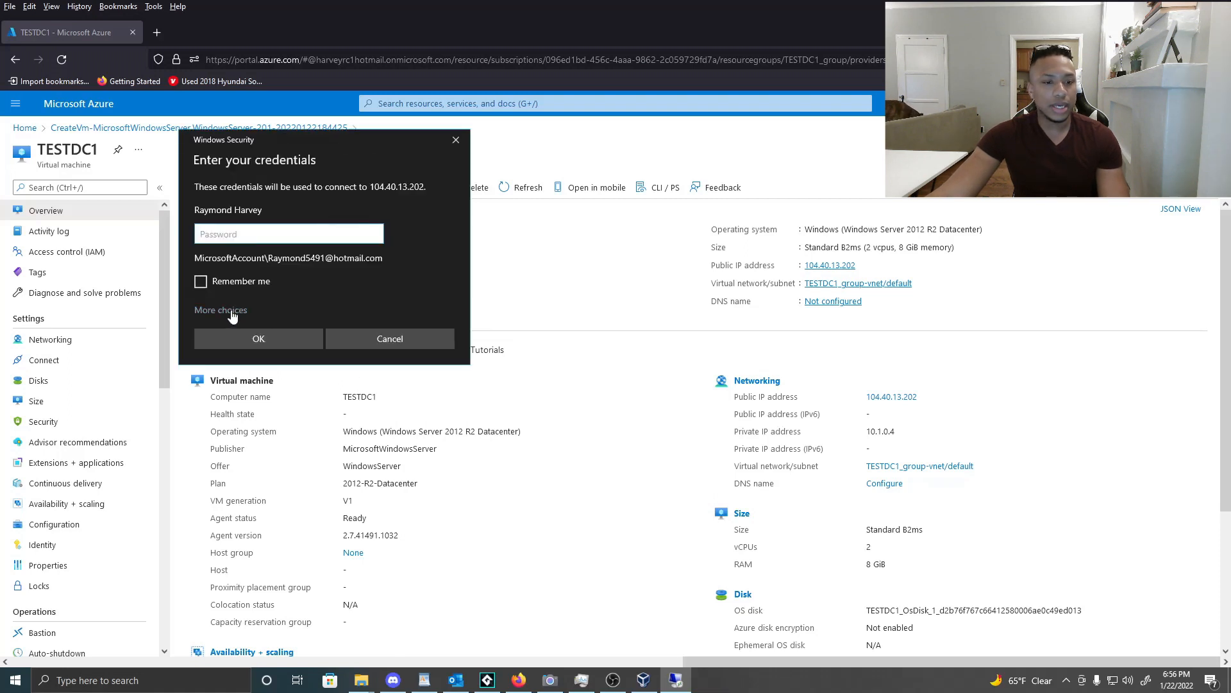
Sign in with a different account's user name and password, saving the credentials.
{"action": "left_click_drag", "start_coordinate": [296, 137], "coordinate": [528, 172]}
{"action": "left_click", "coordinate": [460, 354]}
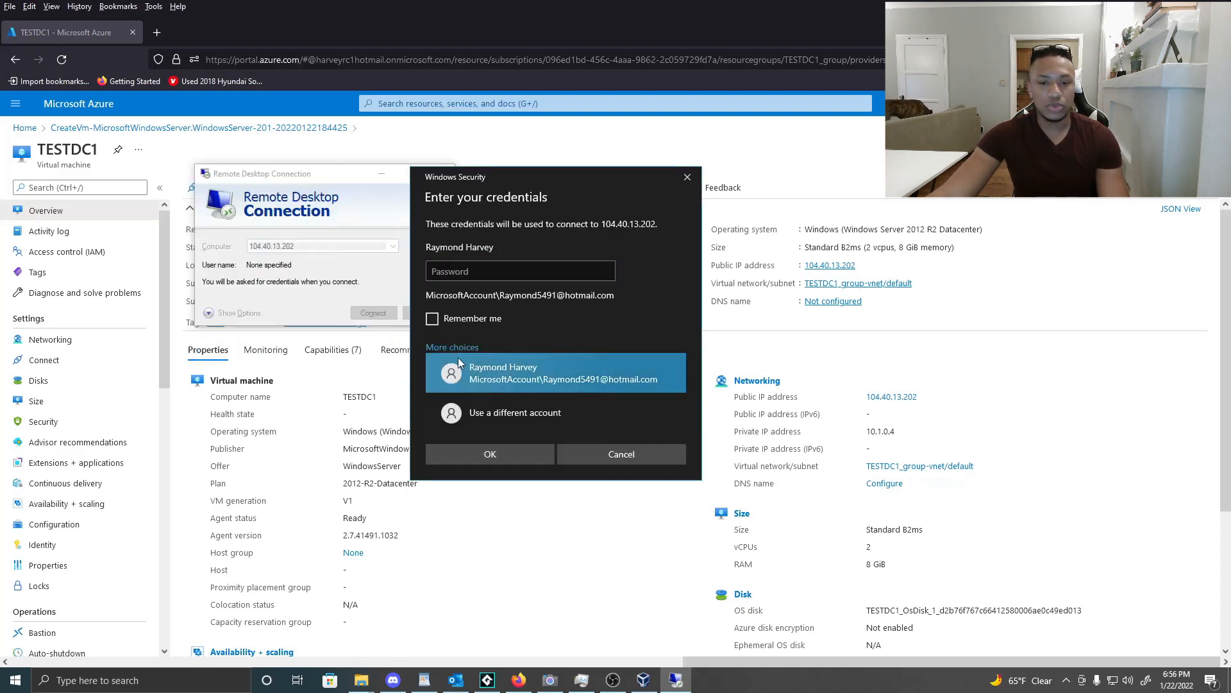
{"action": "left_click", "coordinate": [516, 417]}
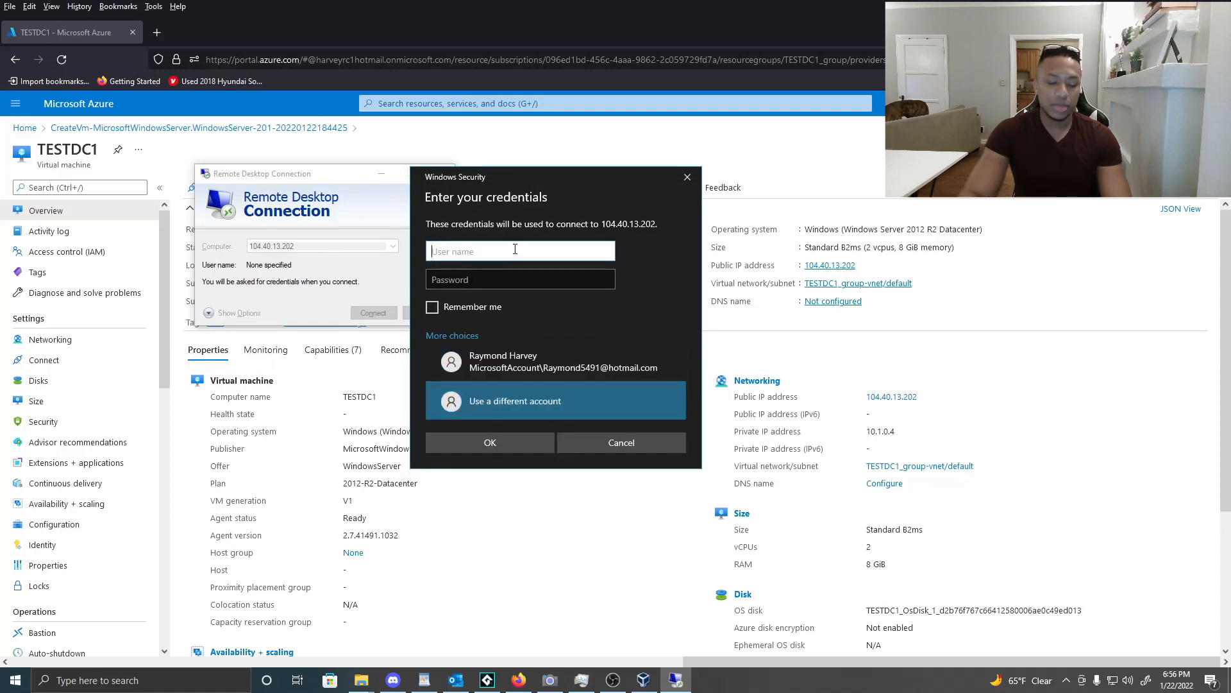
{"action": "type", "text": "Ray"}
{"action": "key", "text": "BackSpace"}
{"action": "key", "text": "BackSpace"}
{"action": "key", "text": "BackSpace"}
{"action": "type", "text": "Raymo"}
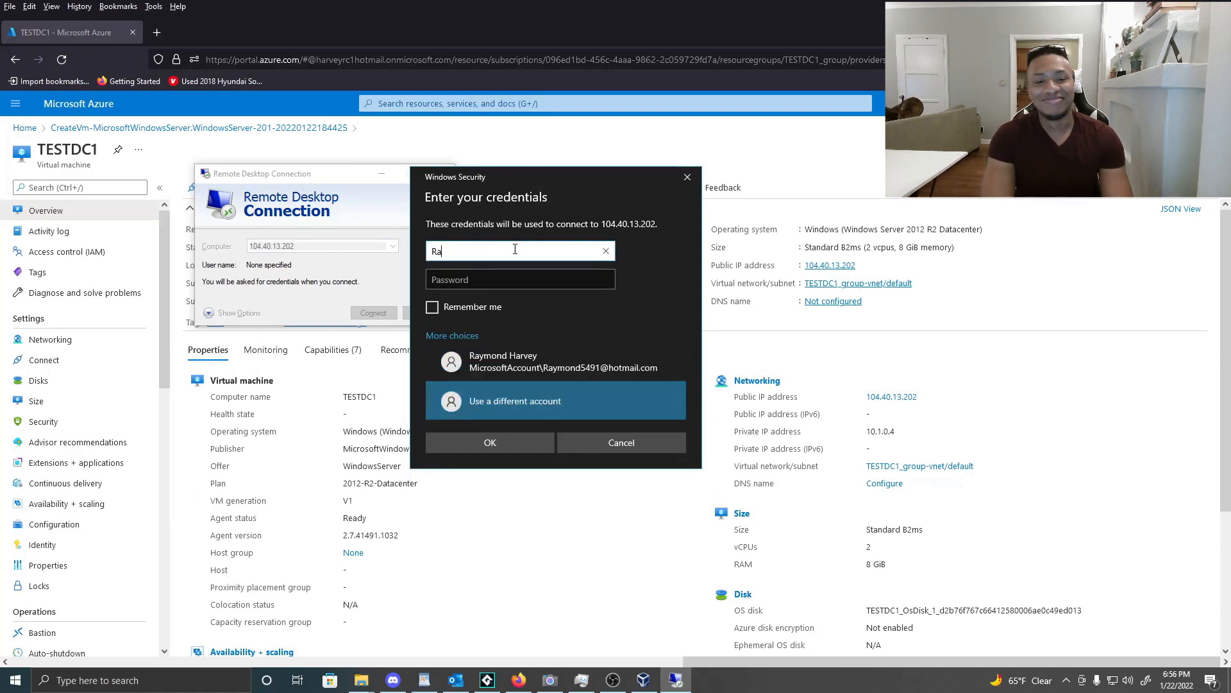
{"action": "key", "text": "BackSpace"}
{"action": "key", "text": "BackSpace"}
{"action": "key", "text": "BackSpace"}
{"action": "key", "text": "BackSpace"}
{"action": "key", "text": "BackSpace"}
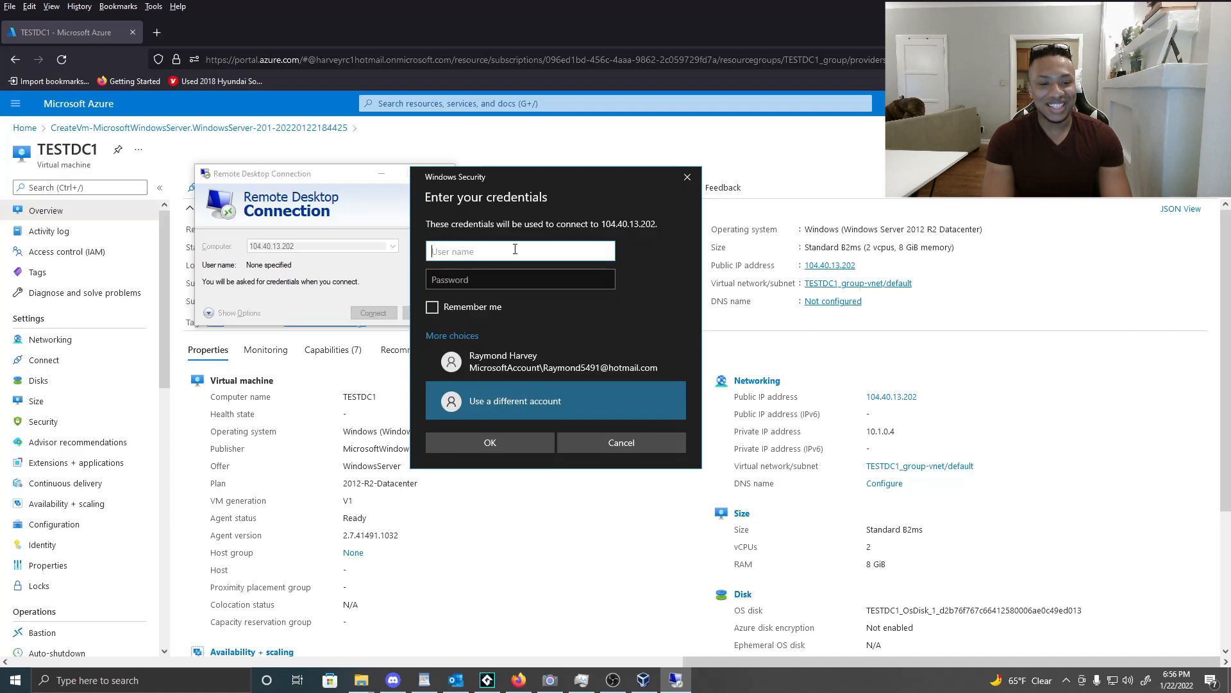
{"action": "type", "text": "Raymond"}
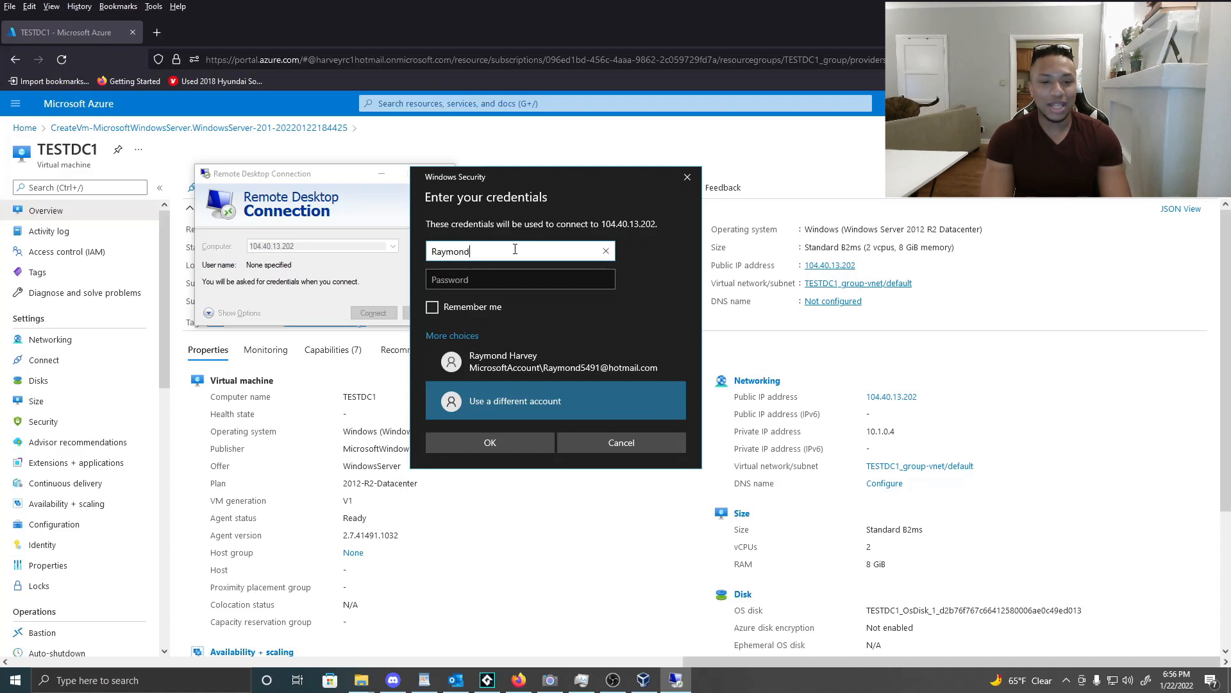
{"action": "key", "text": "Tab"}
{"action": "type", "text": "•••••••••••••"}
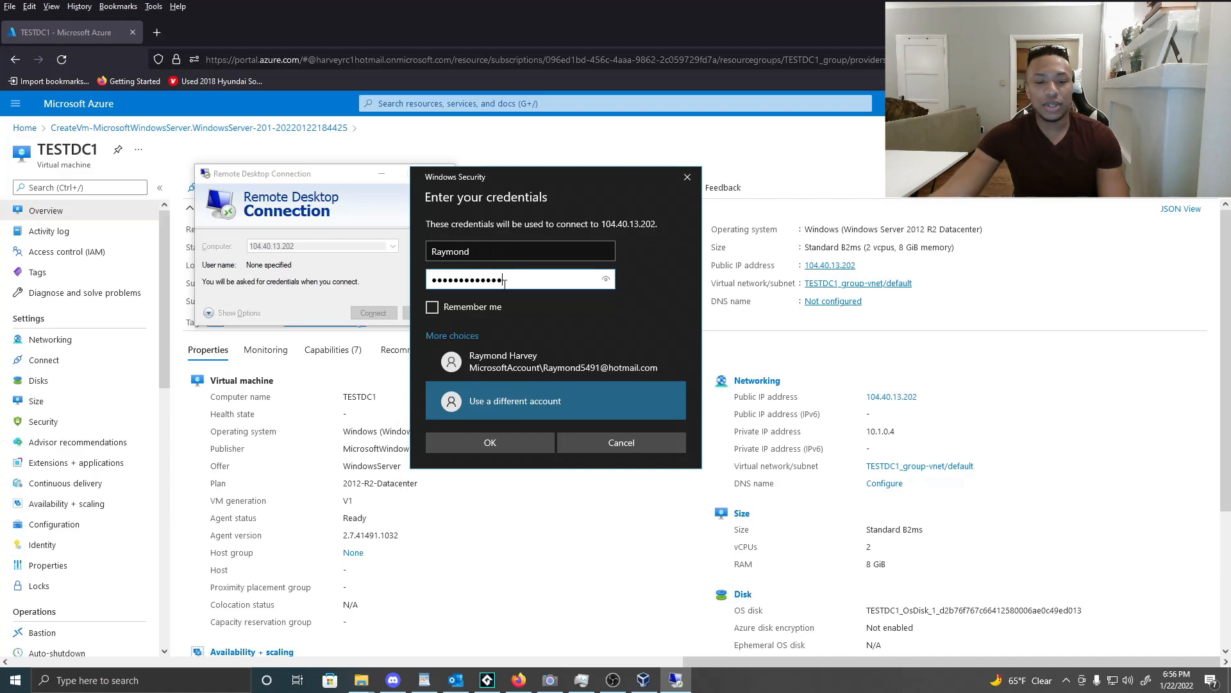
{"action": "left_click", "coordinate": [452, 307]}
{"action": "left_click", "coordinate": [514, 436]}
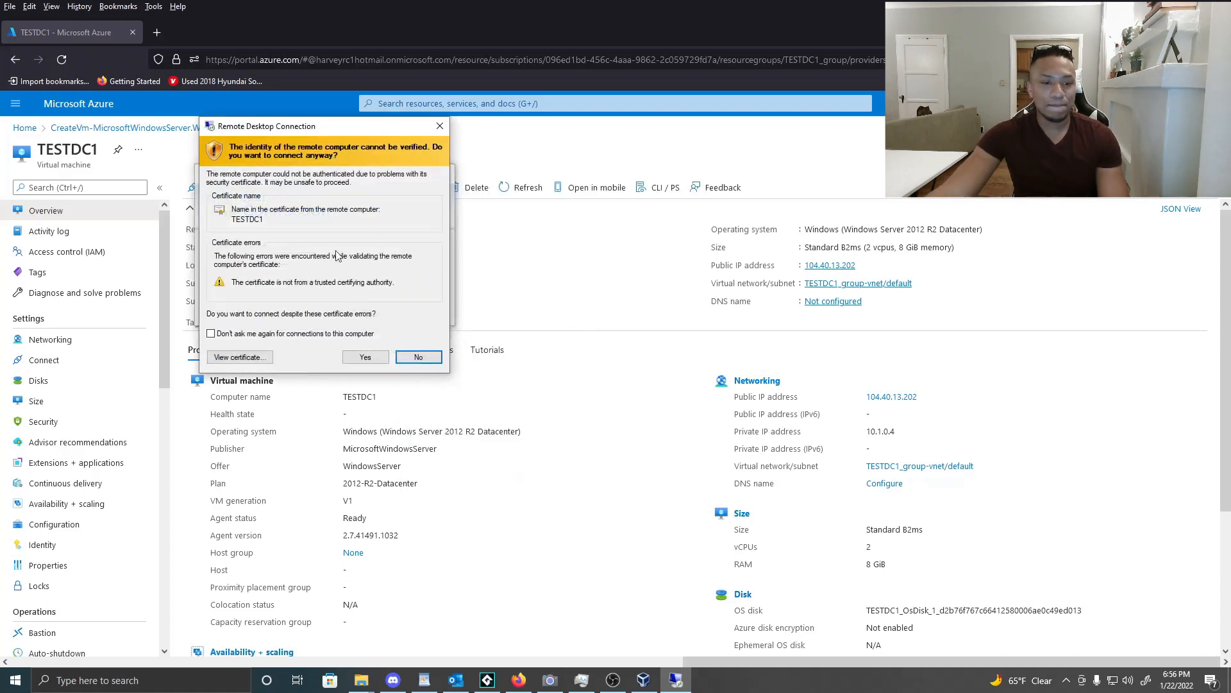
Accept the certificate warning permanently and make the remote session full screen.
{"action": "left_click", "coordinate": [211, 334]}
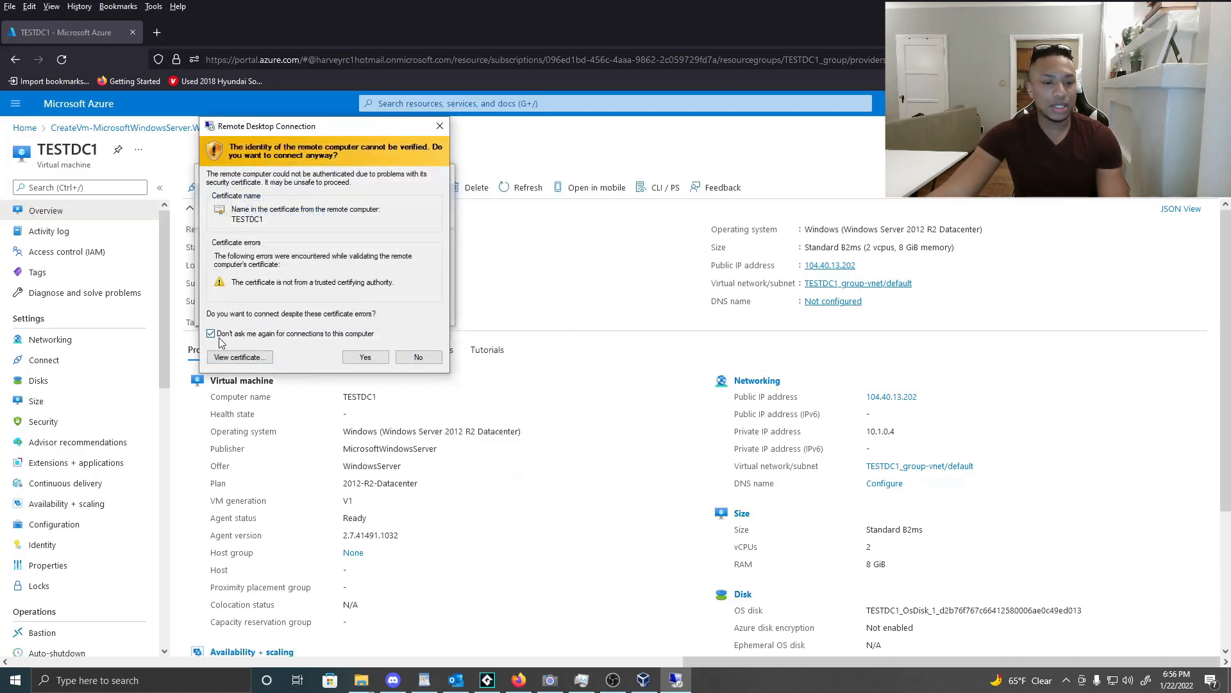
{"action": "left_click", "coordinate": [364, 358]}
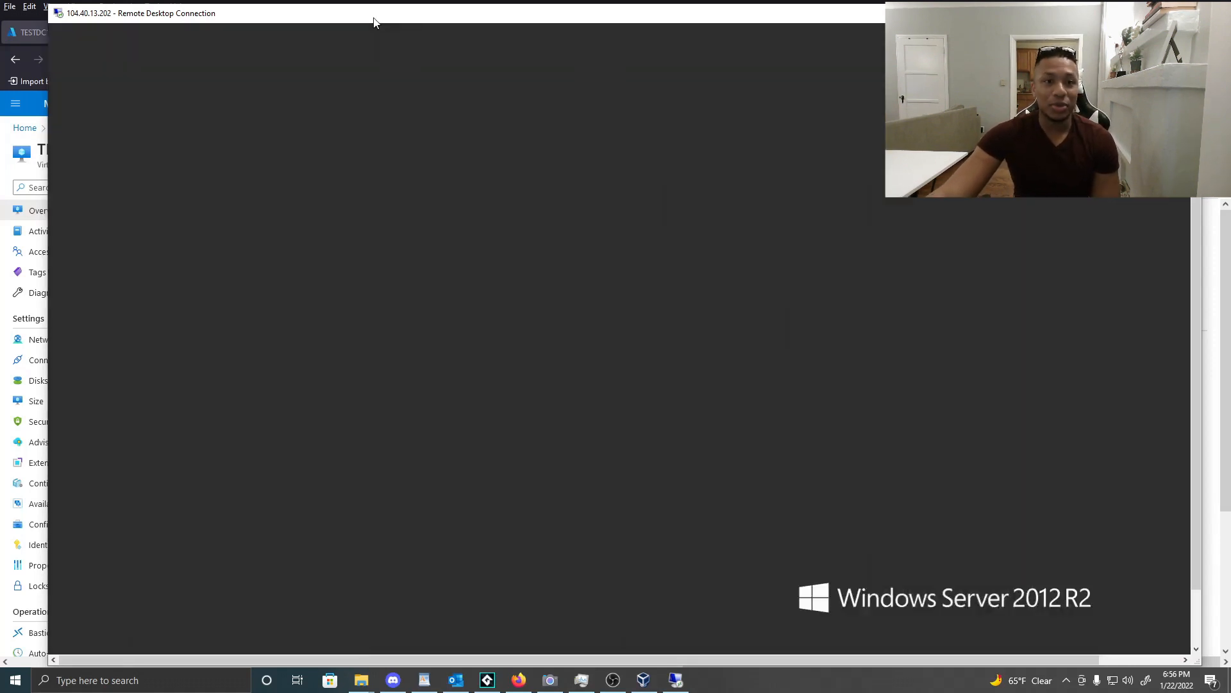
{"action": "double_click", "coordinate": [377, 14]}
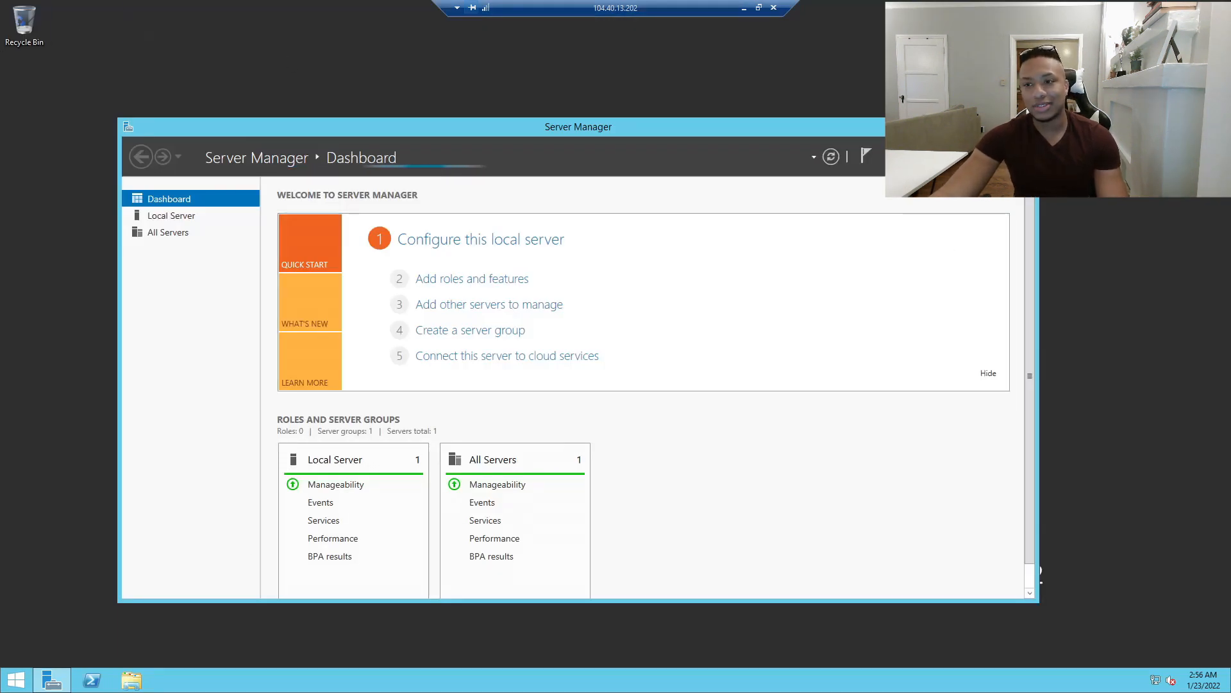
Close the Server Manager window on the remote server.
{"action": "left_click", "coordinate": [1021, 124]}
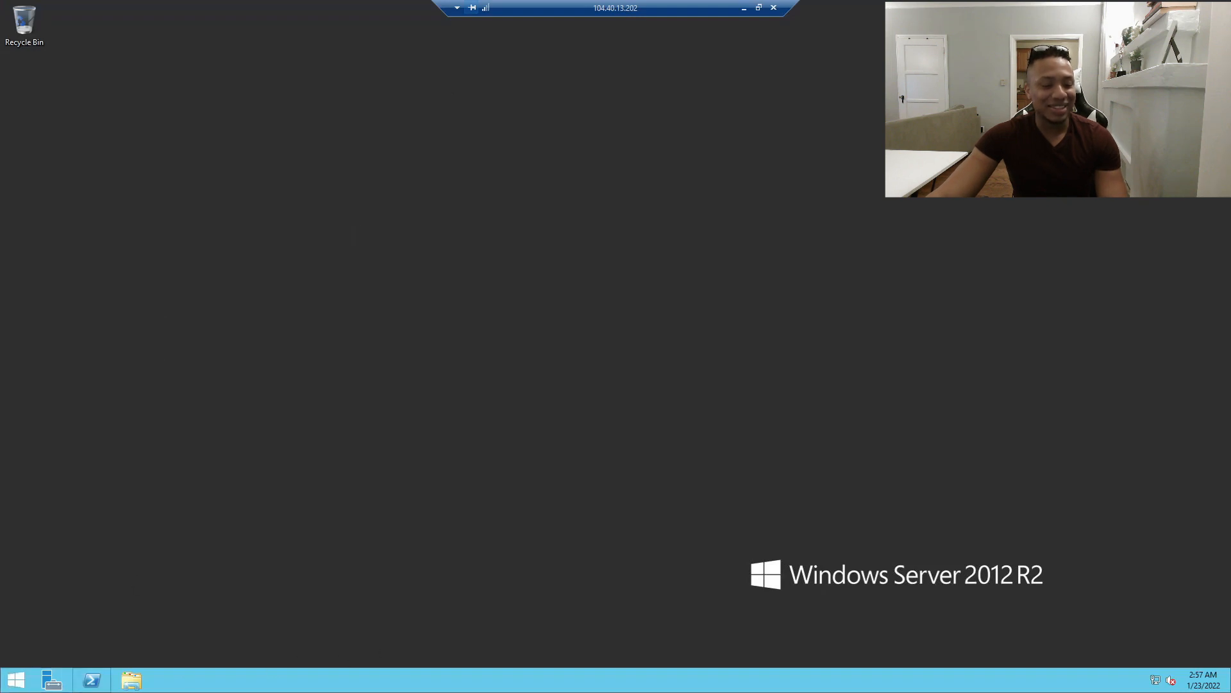
{"action": "left_click", "coordinate": [757, 8]}
{"action": "left_click_drag", "start_coordinate": [499, 42], "coordinate": [918, 521]}
{"action": "scroll", "coordinate": [1013, 345], "scroll_direction": "down", "scroll_amount": 3}
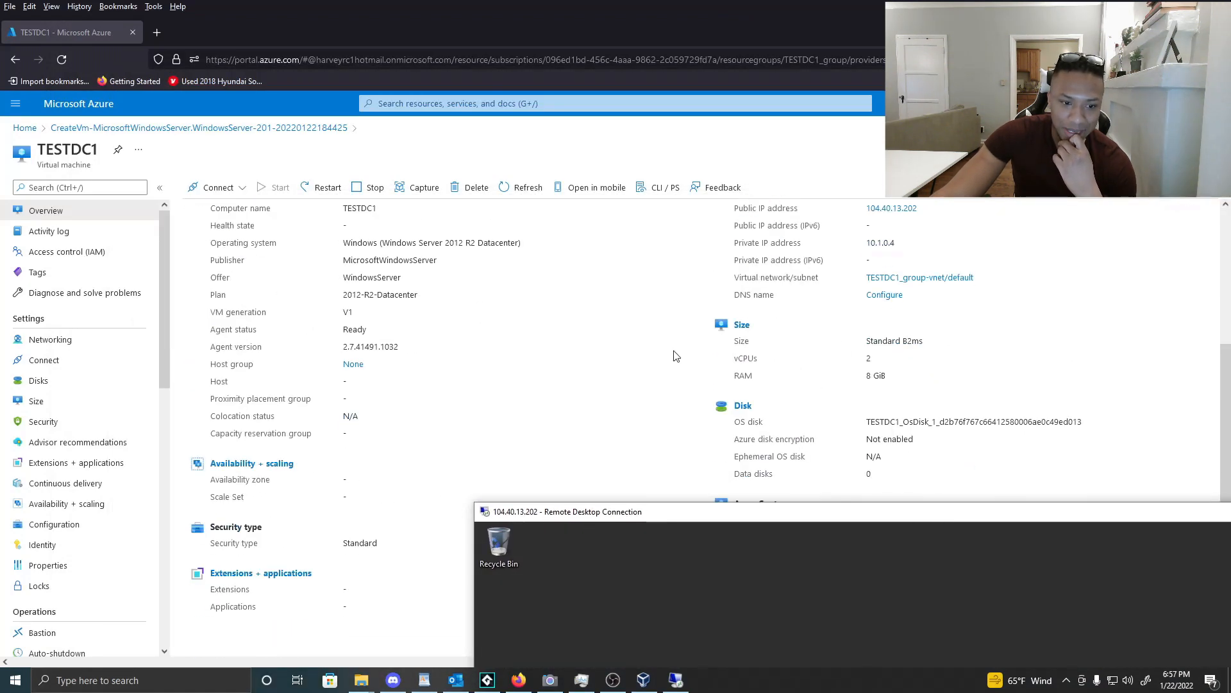
{"action": "left_click_drag", "start_coordinate": [736, 360], "coordinate": [899, 379]}
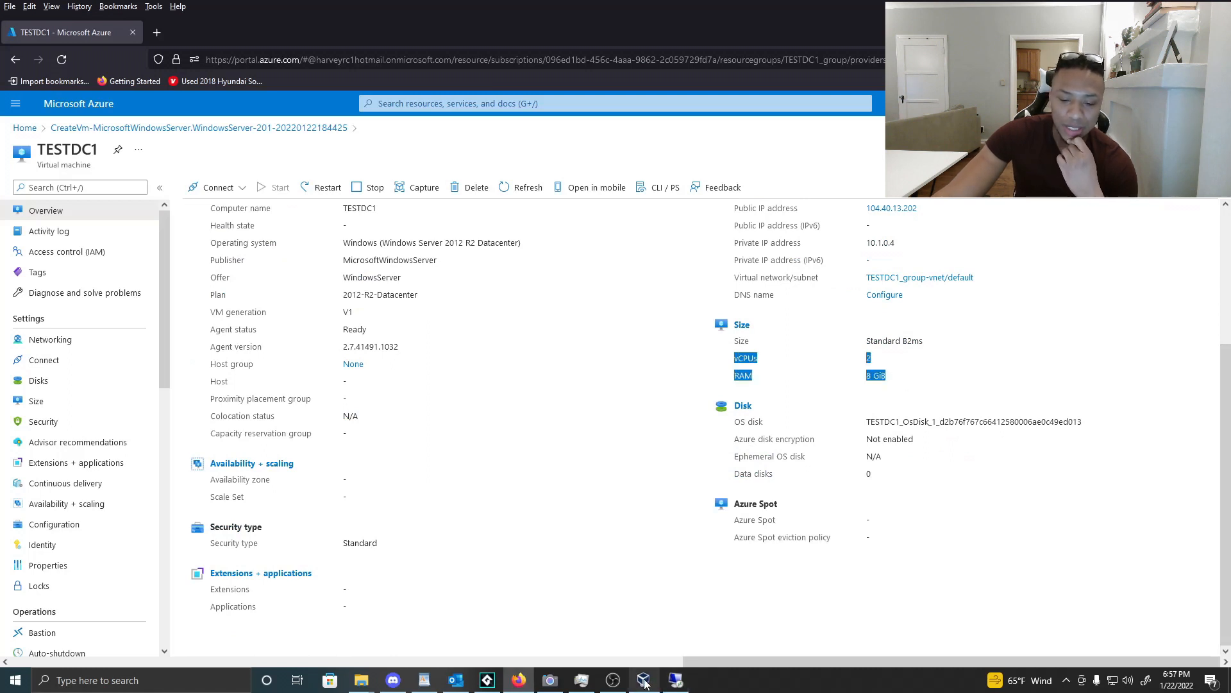
{"action": "mouse_move", "coordinate": [675, 680]}
{"action": "left_click", "coordinate": [661, 524]}
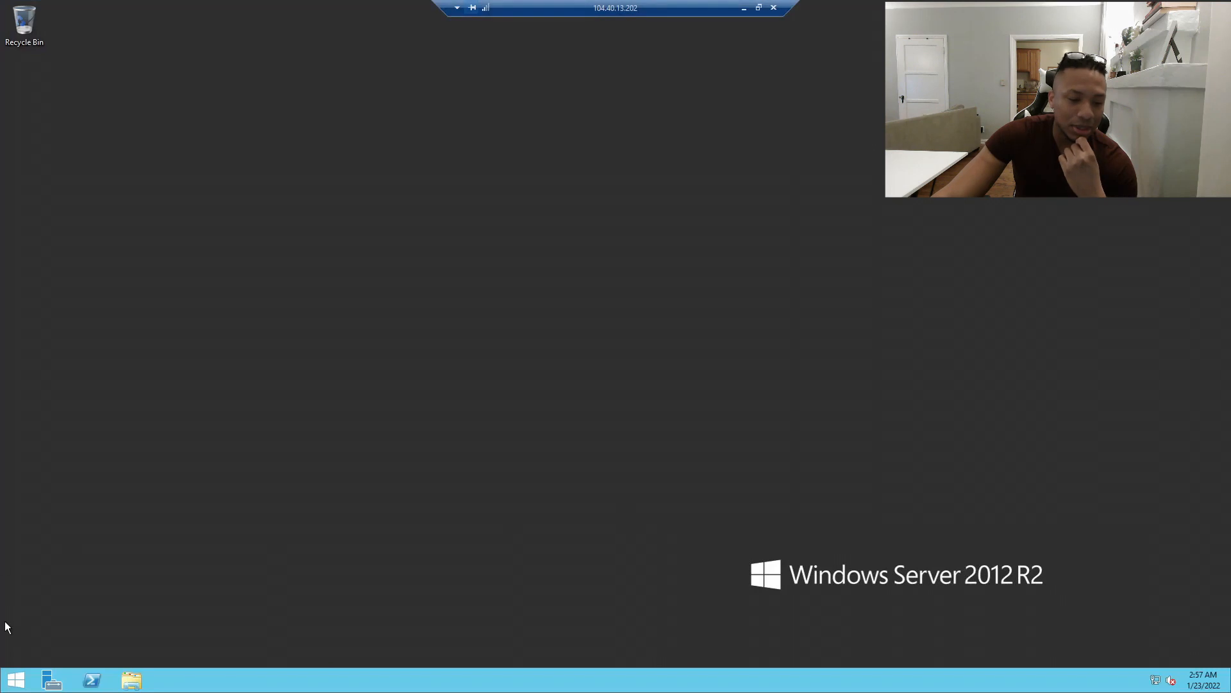
Launch Server Manager via a Start search for 'server', reposition it, then return to Start.
{"action": "left_click", "coordinate": [16, 680]}
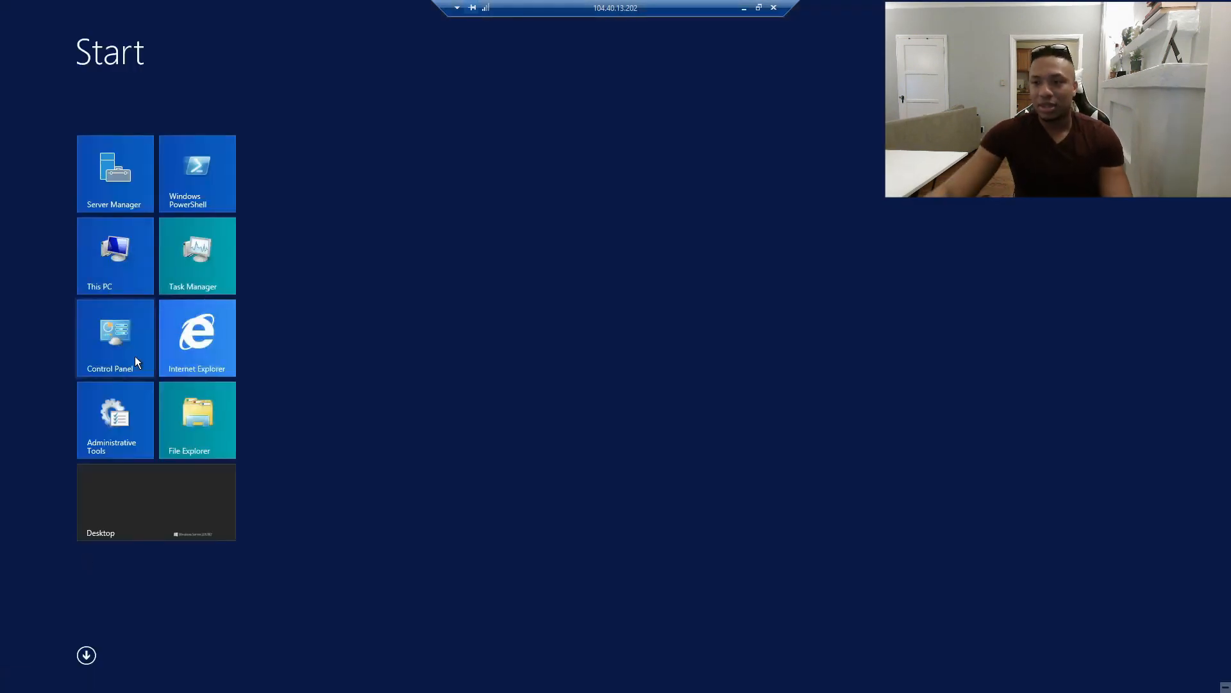
{"action": "left_click", "coordinate": [1195, 51]}
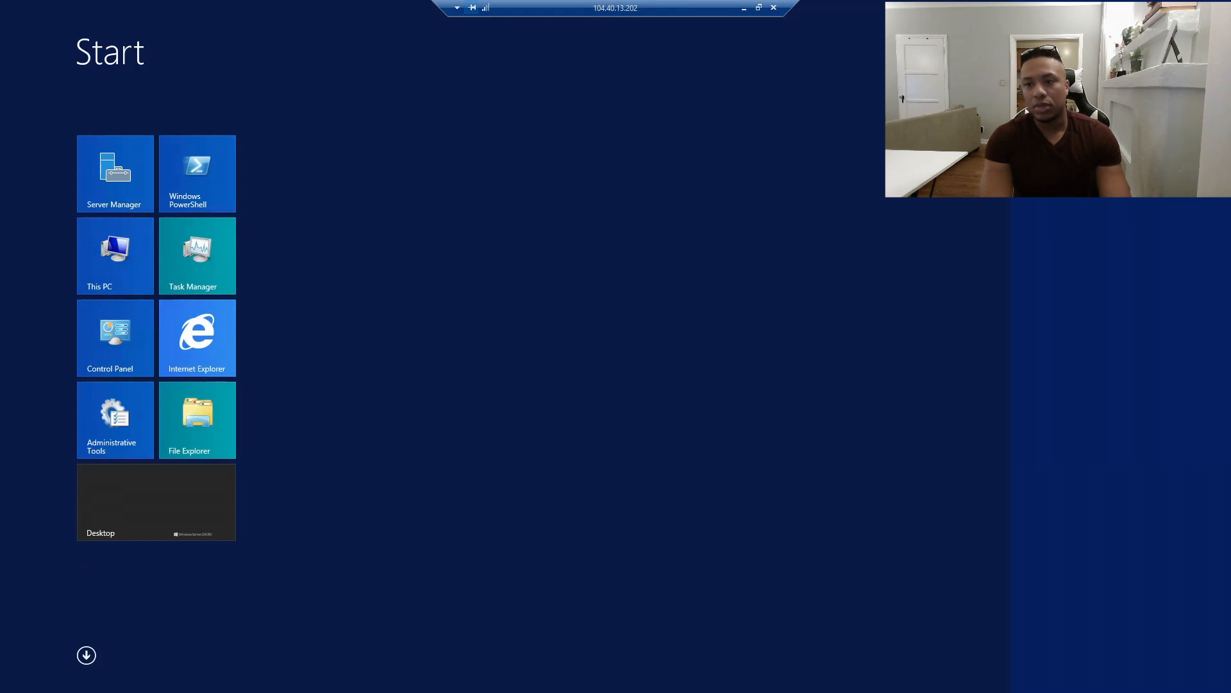
{"action": "type", "text": "server"}
{"action": "left_click", "coordinate": [1073, 185]}
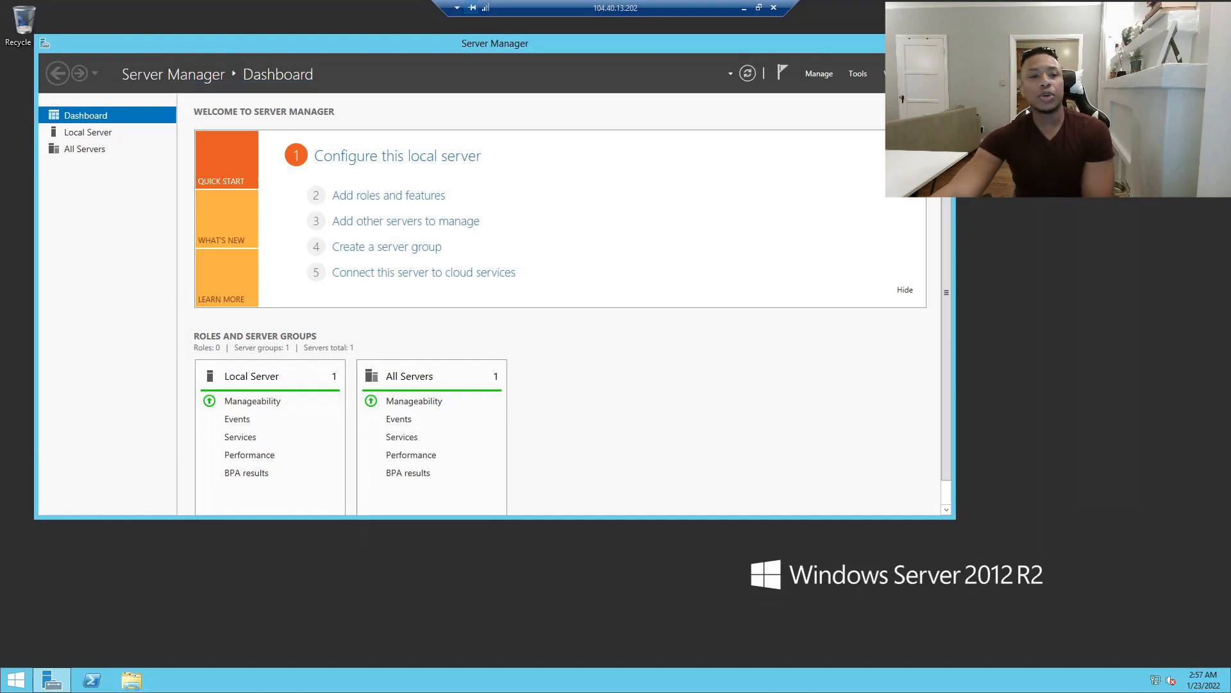
{"action": "left_click_drag", "start_coordinate": [558, 43], "coordinate": [640, 56]}
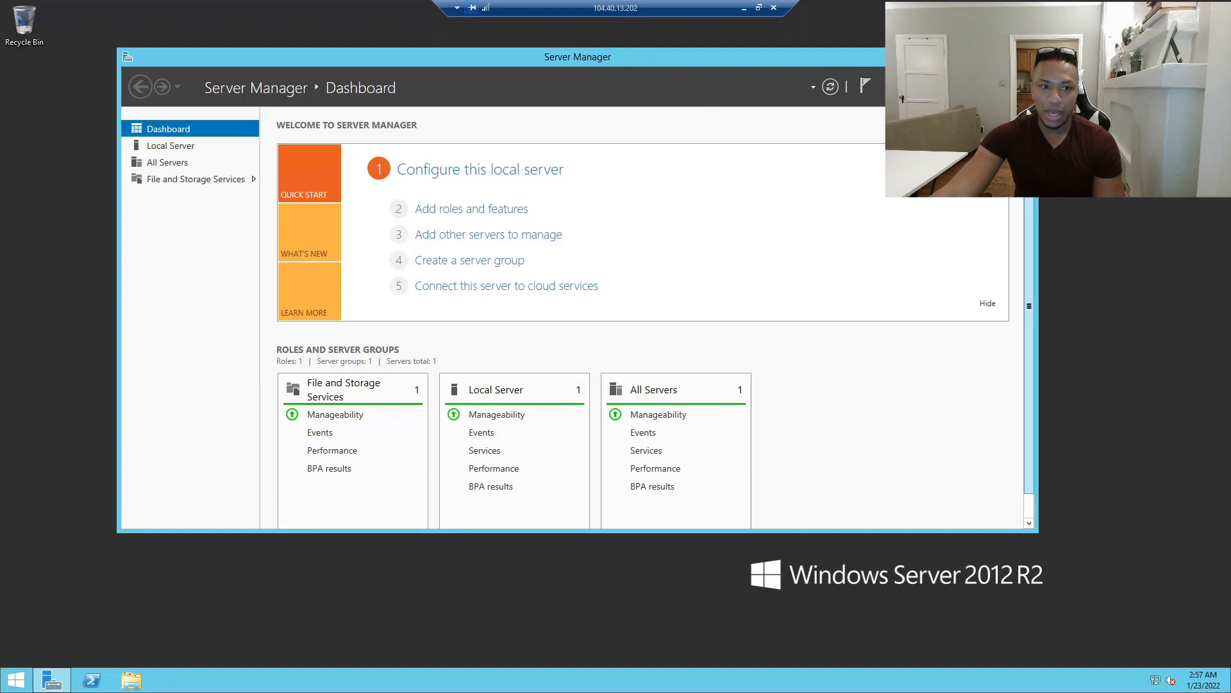
{"action": "scroll", "coordinate": [1036, 200], "scroll_direction": "down", "scroll_amount": 1}
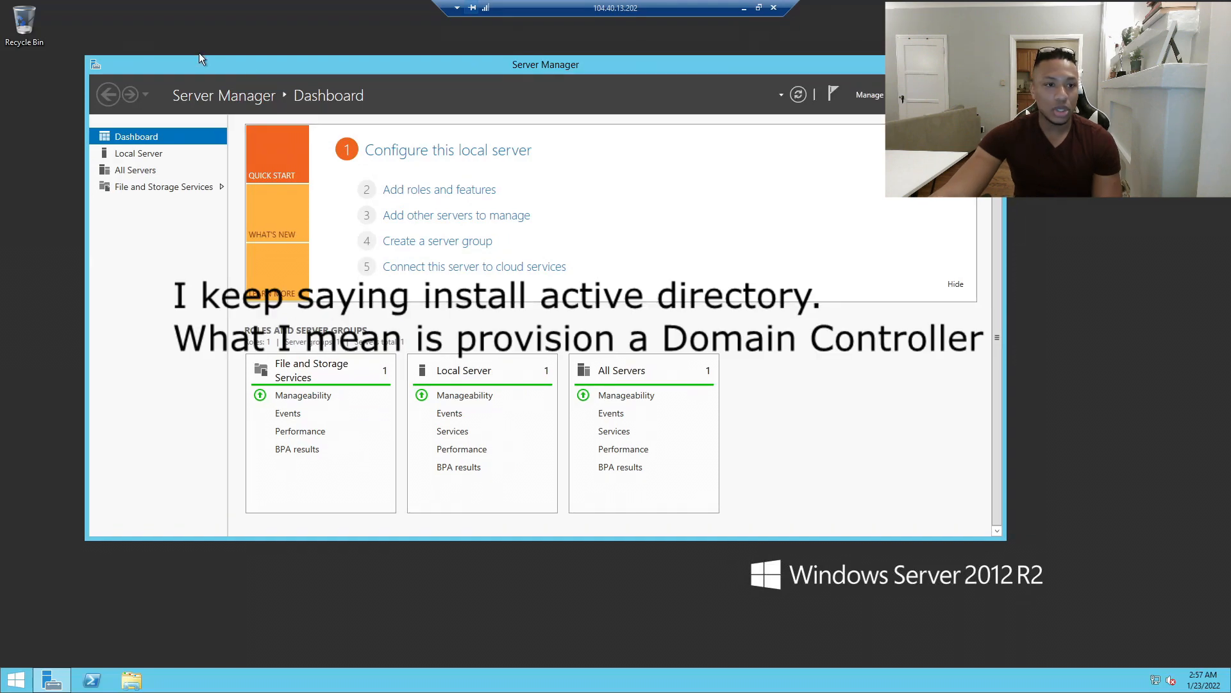
{"action": "left_click_drag", "start_coordinate": [224, 63], "coordinate": [238, 66]}
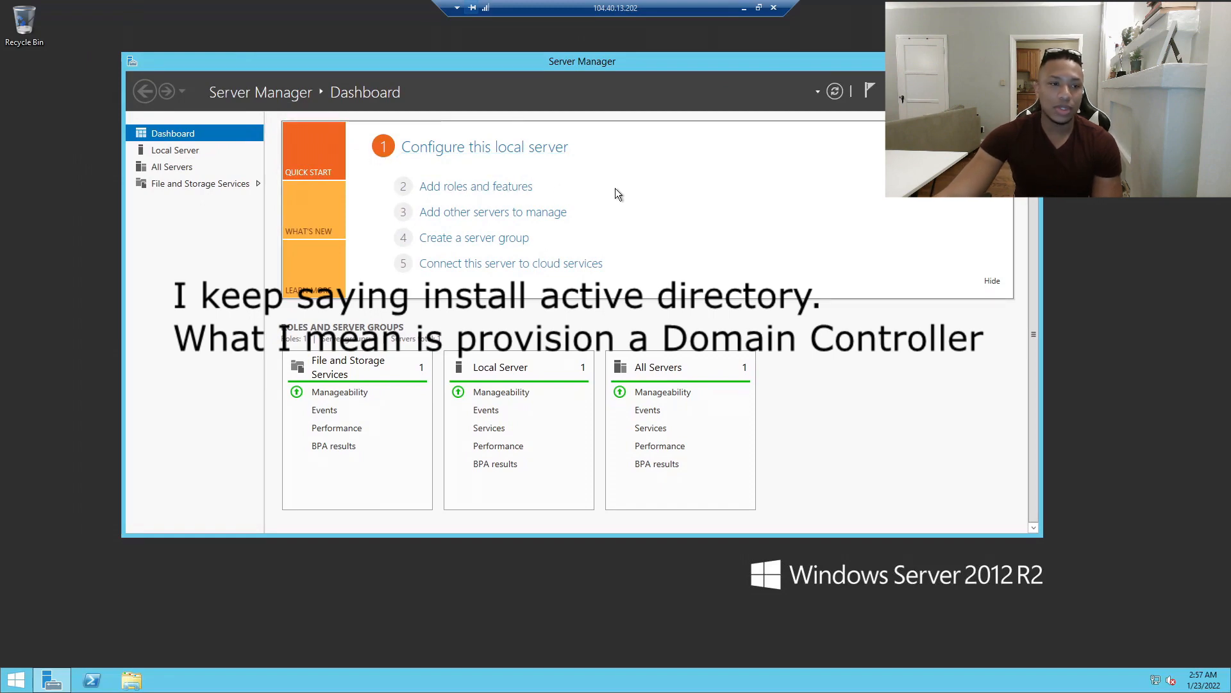
{"action": "key", "text": "super"}
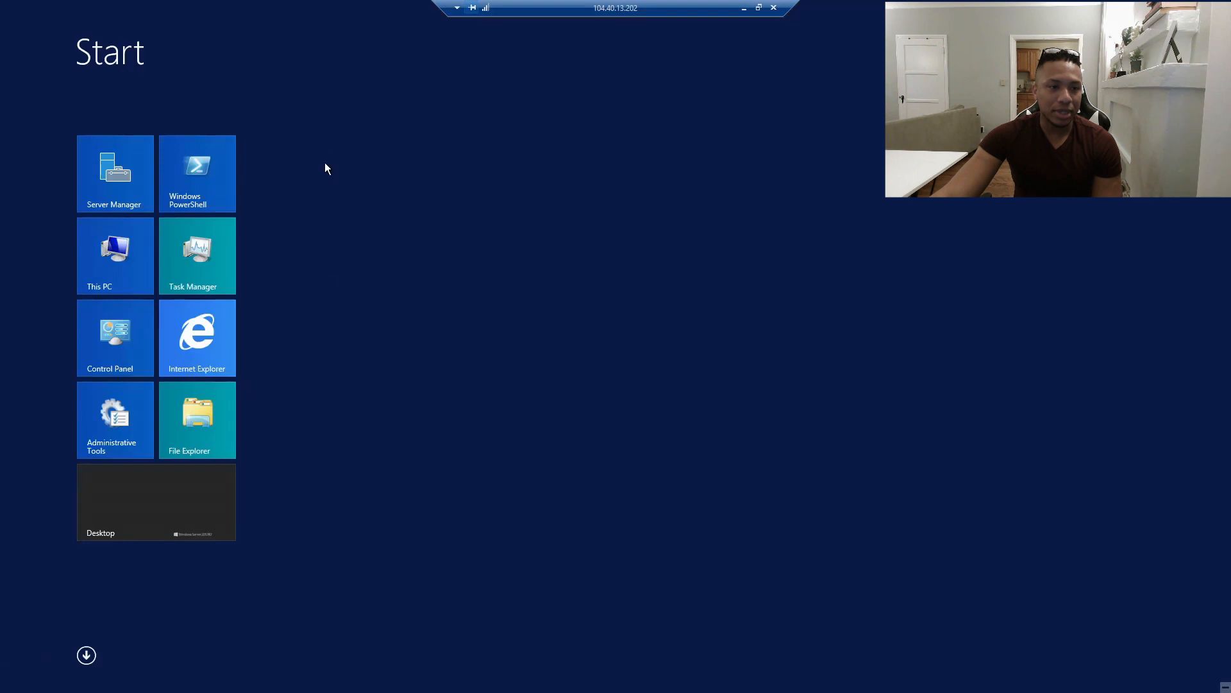
Open System Information by searching 'system in', note TESTDC1, and move its window down.
{"action": "left_click", "coordinate": [86, 362]}
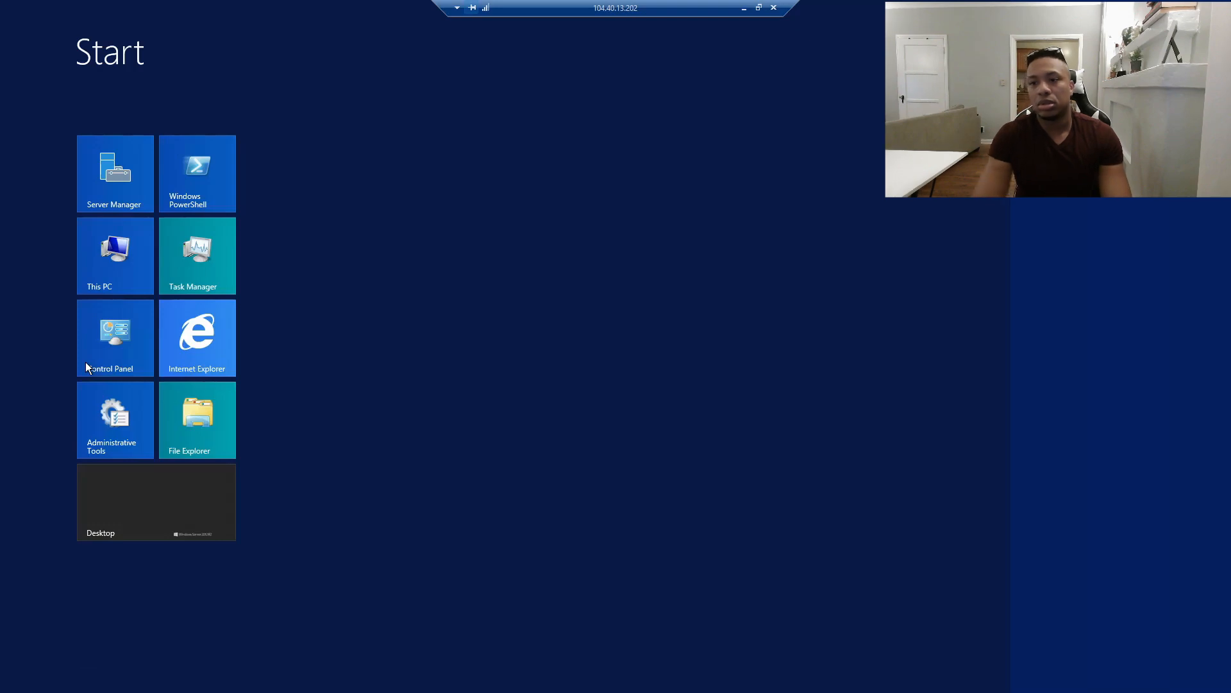
{"action": "type", "text": "system in"}
{"action": "key", "text": "Return"}
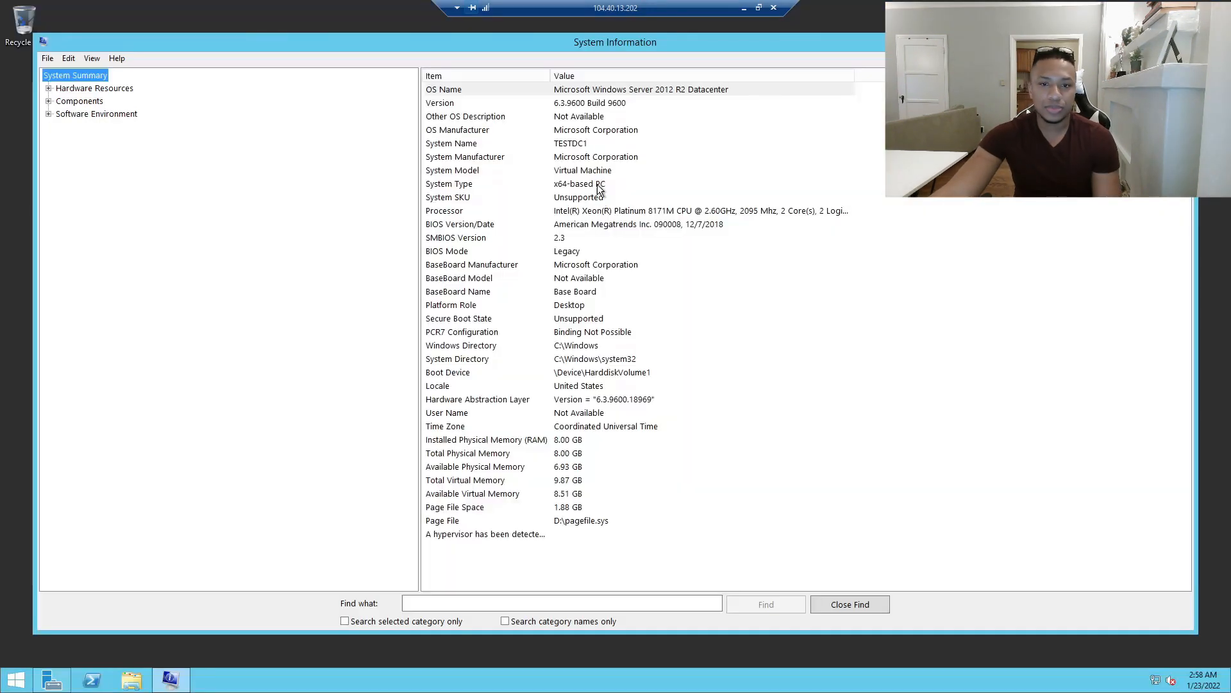
{"action": "left_click", "coordinate": [591, 143]}
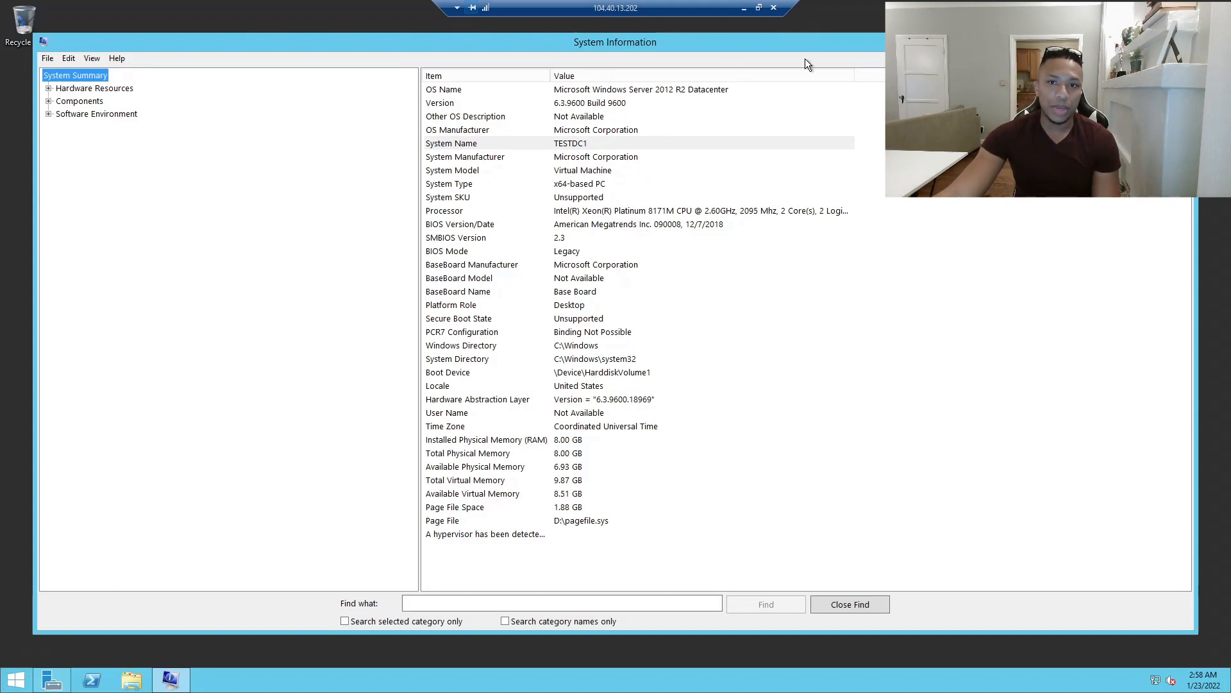
{"action": "left_click_drag", "start_coordinate": [798, 52], "coordinate": [769, 110]}
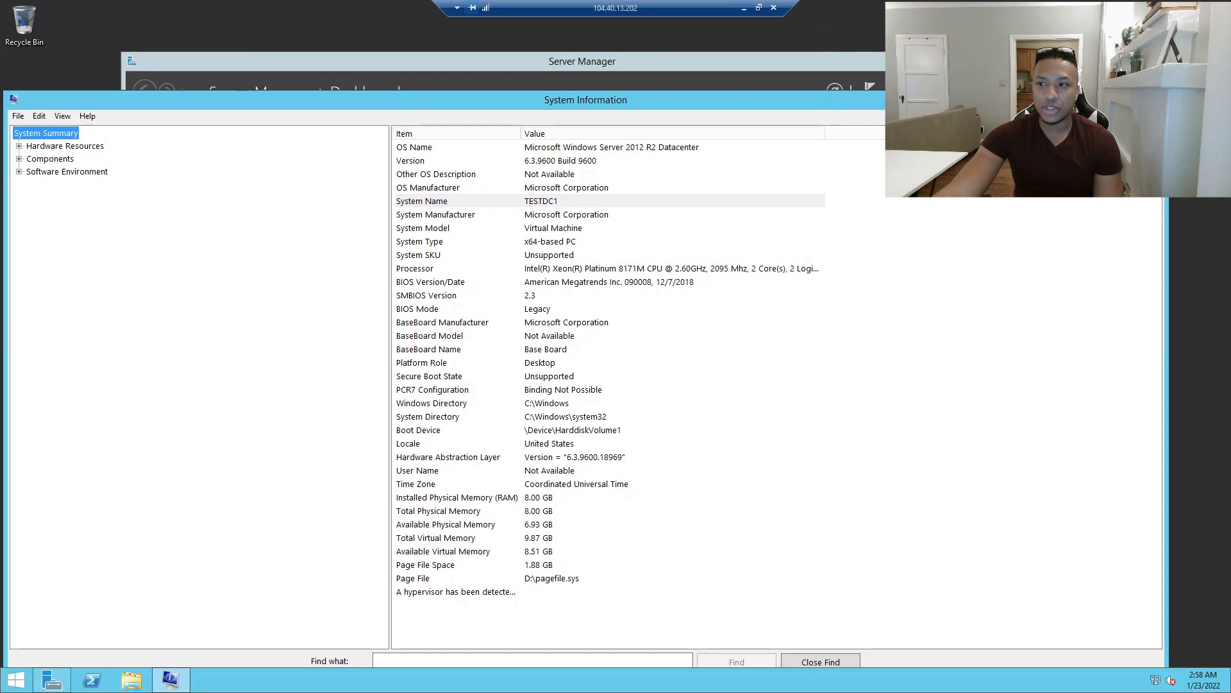
{"action": "left_click_drag", "start_coordinate": [769, 103], "coordinate": [758, 132]}
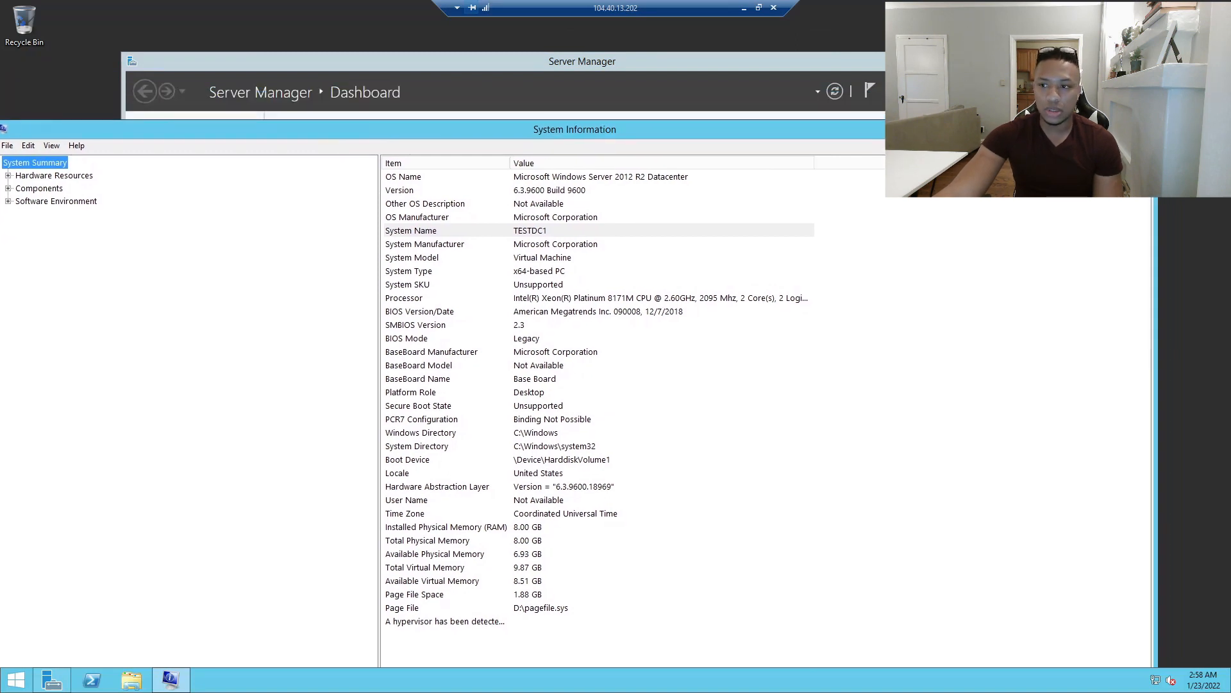
{"action": "left_click_drag", "start_coordinate": [758, 132], "coordinate": [759, 194]}
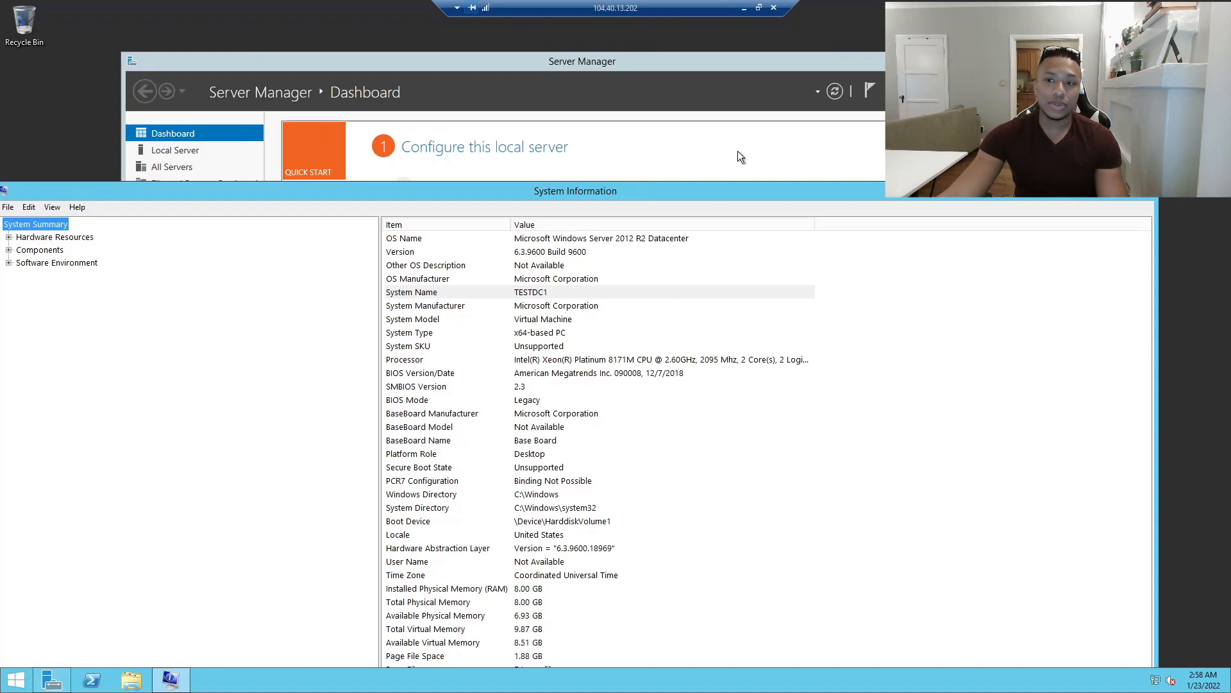
Close System Information and advance the Add Roles and Features Wizard to Server Roles for TESTDC1.
{"action": "left_click", "coordinate": [1151, 195]}
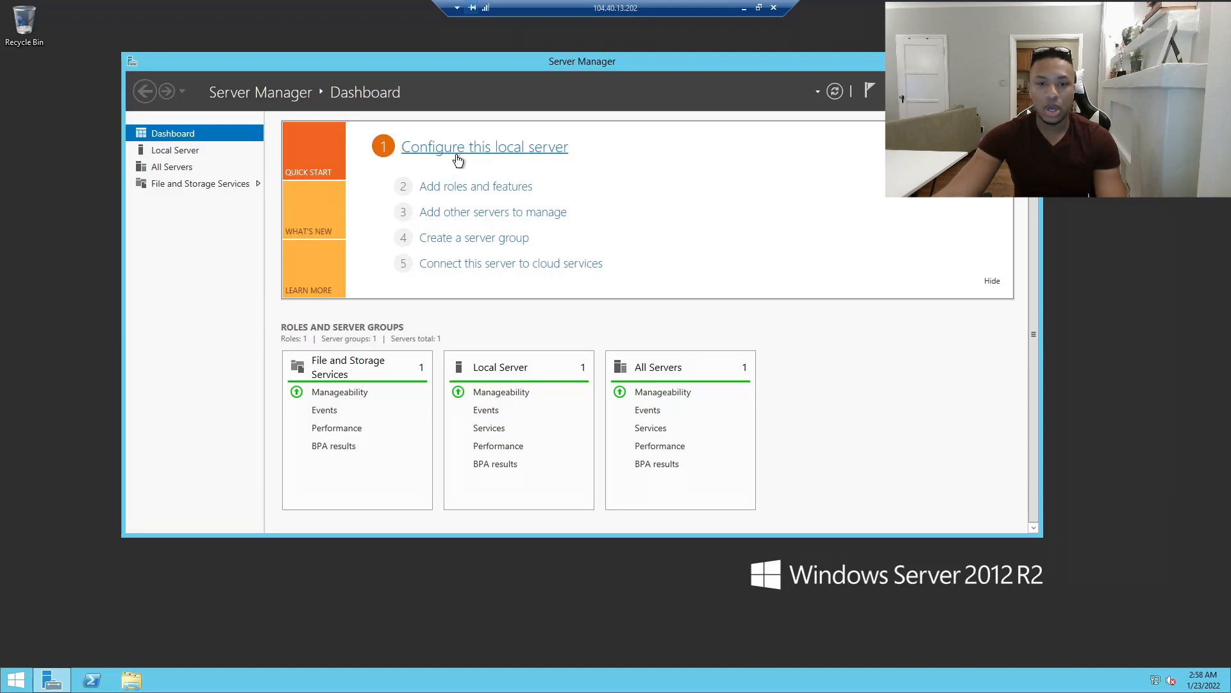
{"action": "left_click", "coordinate": [482, 187]}
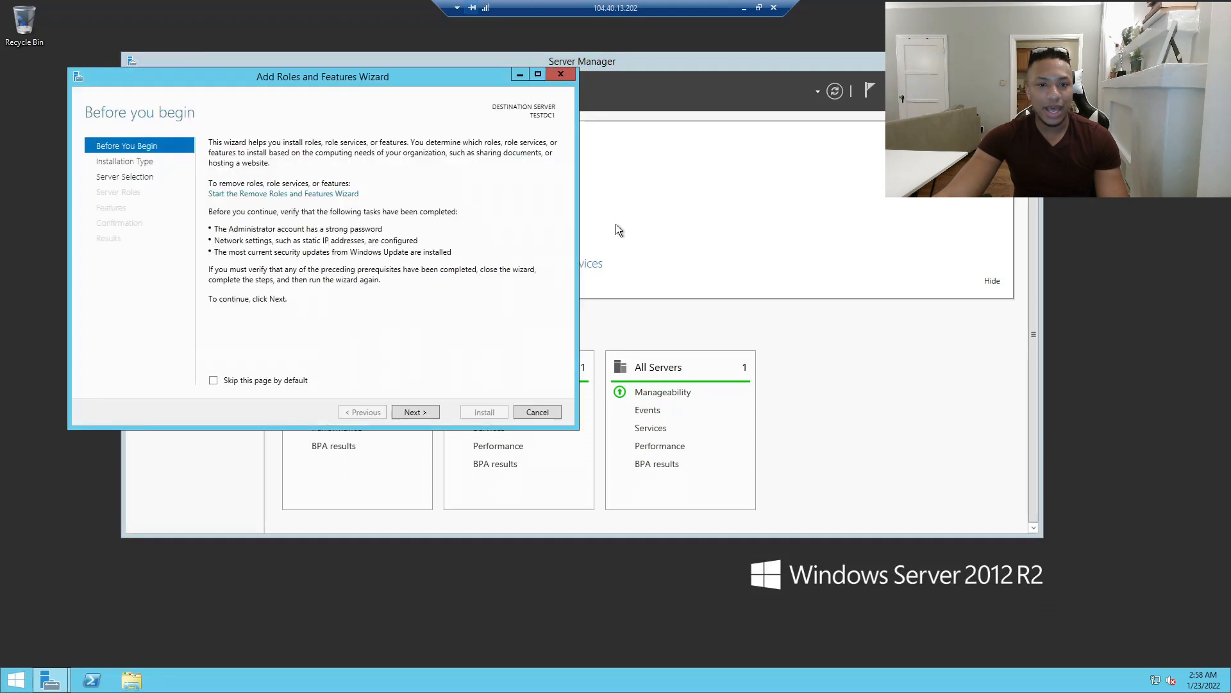
{"action": "left_click_drag", "start_coordinate": [305, 84], "coordinate": [417, 117]}
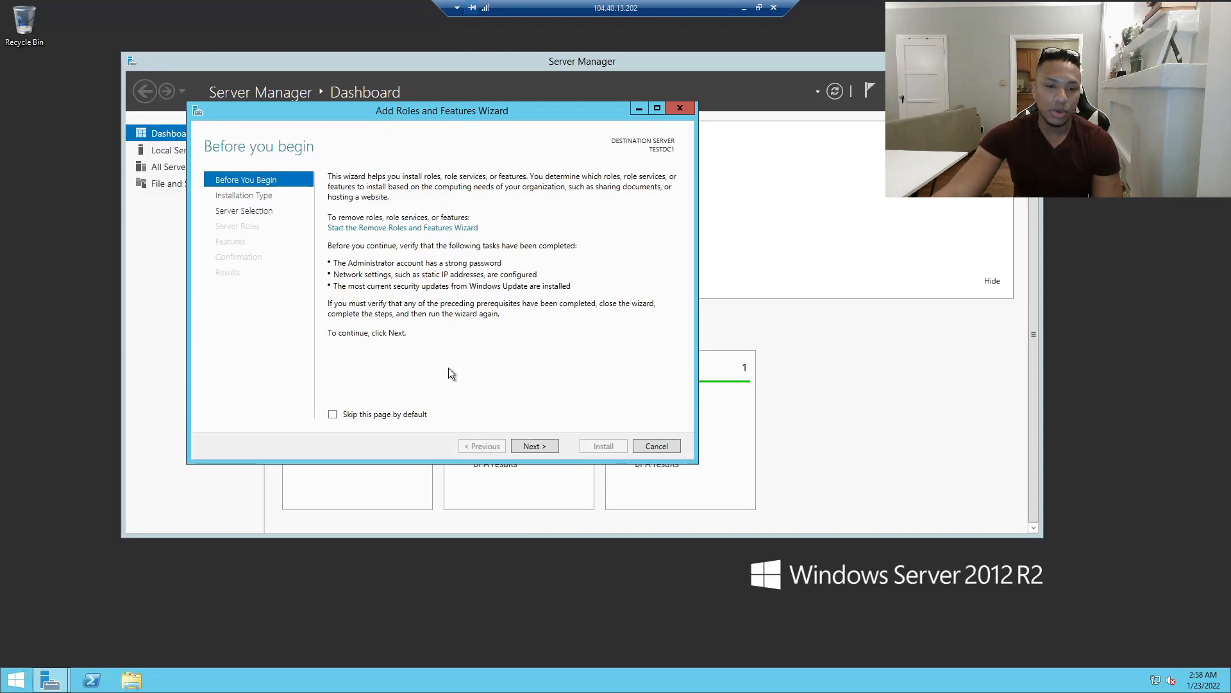
{"action": "left_click_drag", "start_coordinate": [390, 110], "coordinate": [491, 133]}
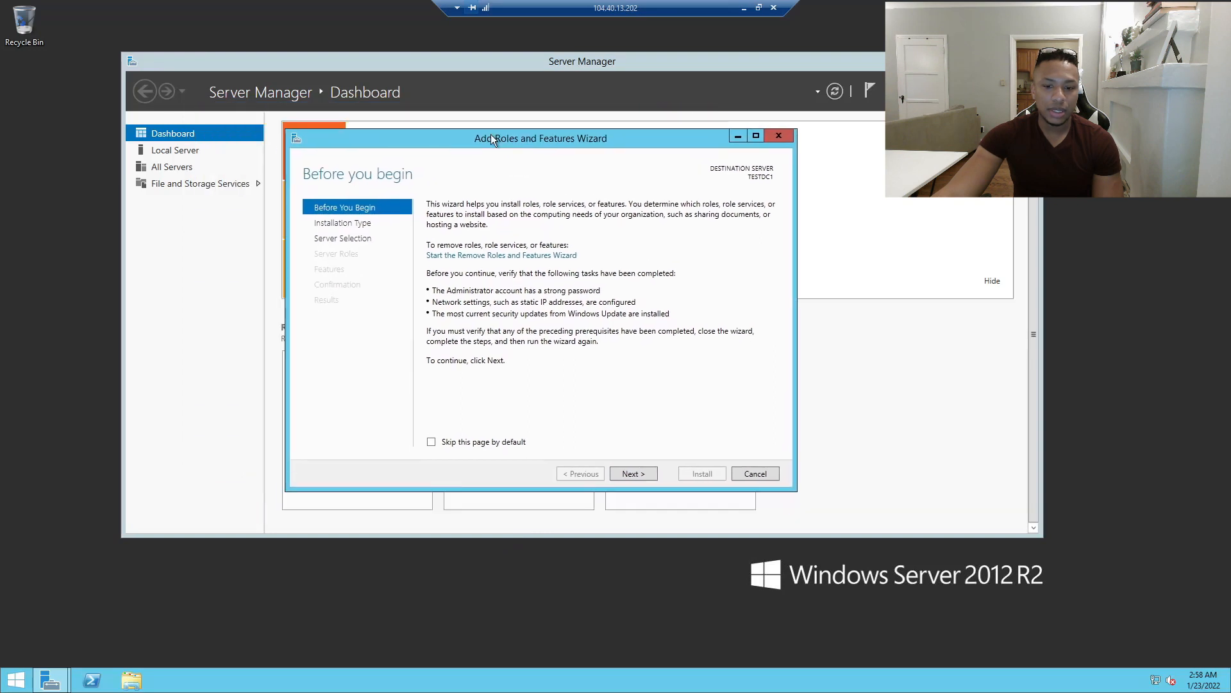
{"action": "left_click", "coordinate": [629, 469]}
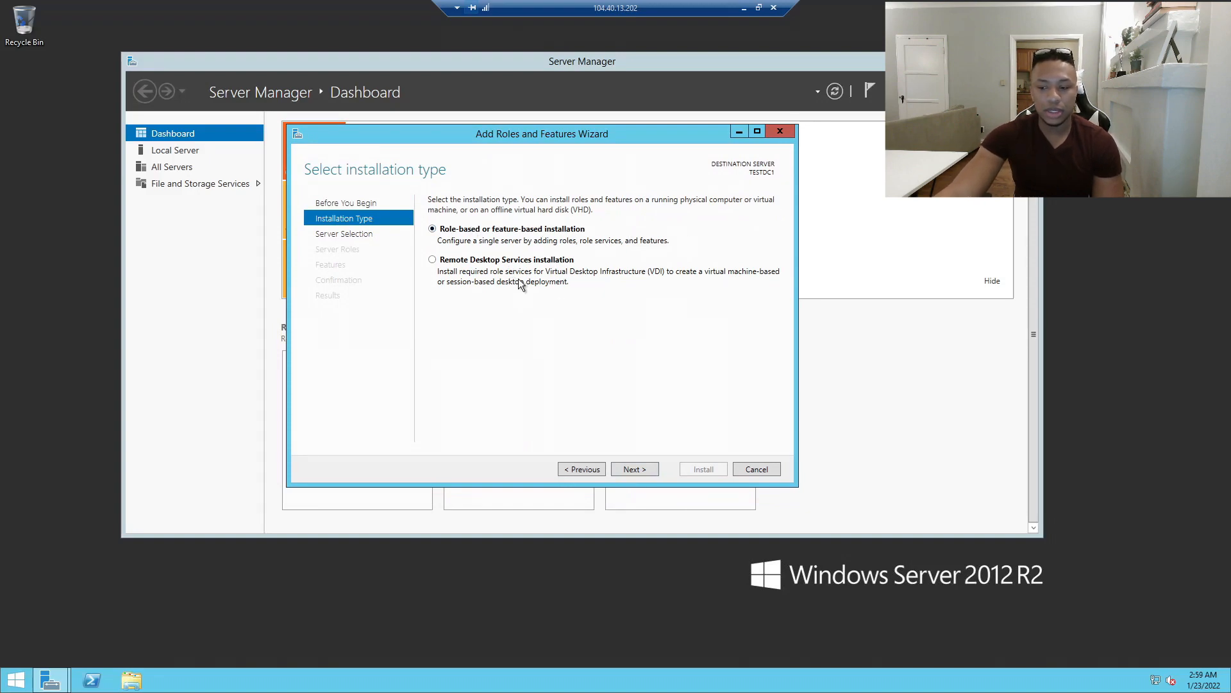
{"action": "left_click", "coordinate": [635, 471]}
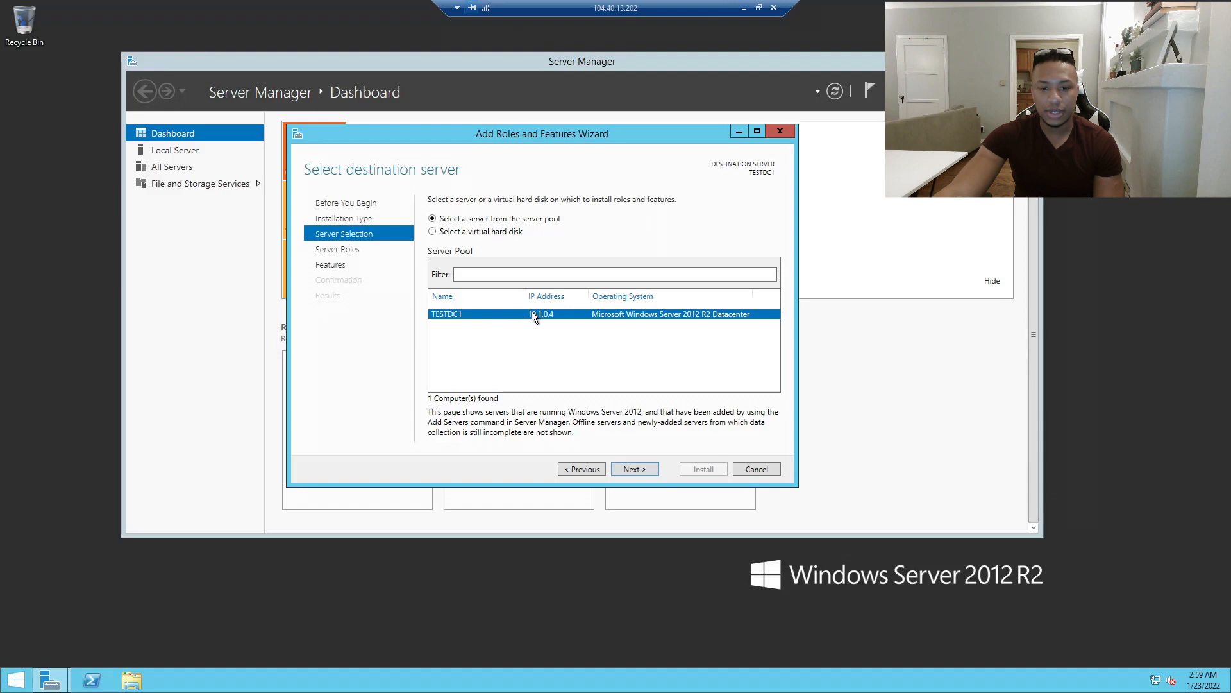
{"action": "left_click", "coordinate": [645, 470]}
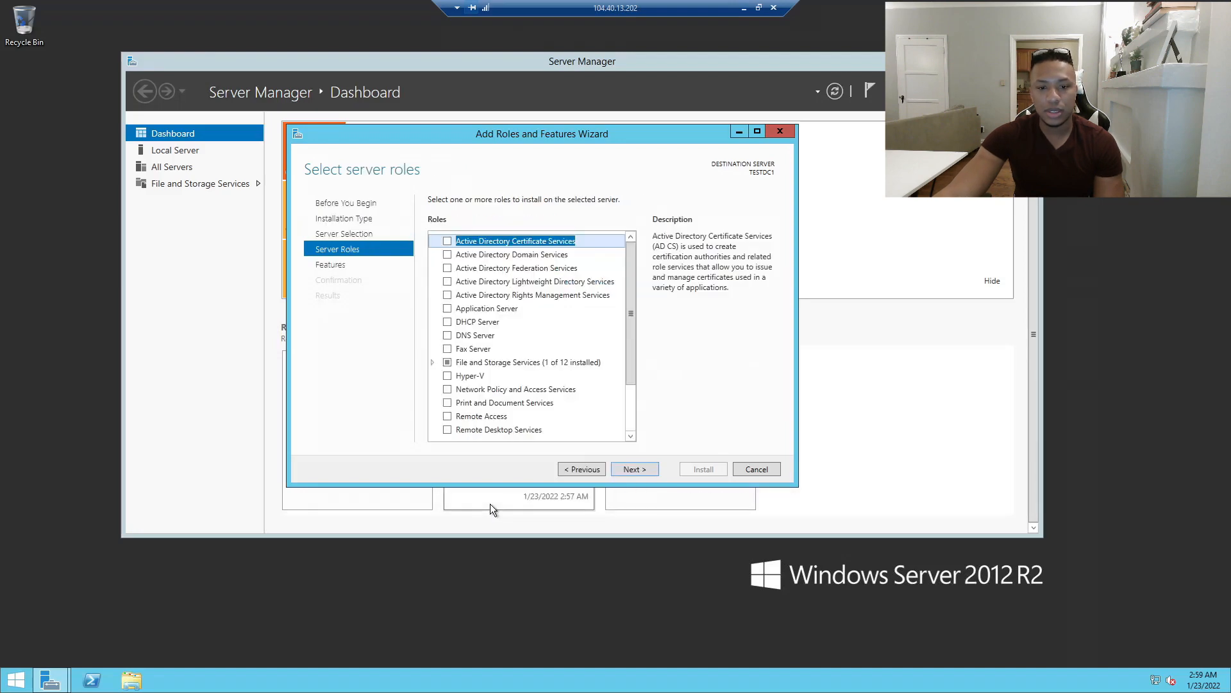
Select Active Directory Domain Services with its required features and advance to the confirmation page.
{"action": "left_click", "coordinate": [447, 255]}
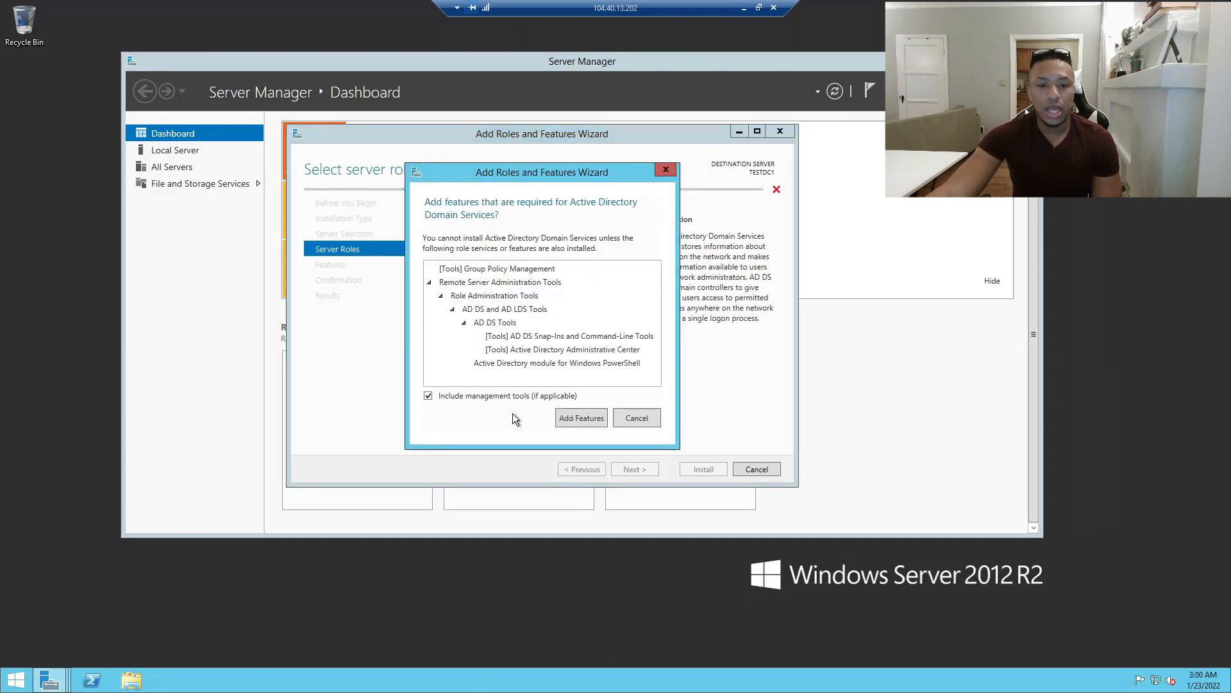
{"action": "left_click", "coordinate": [591, 423]}
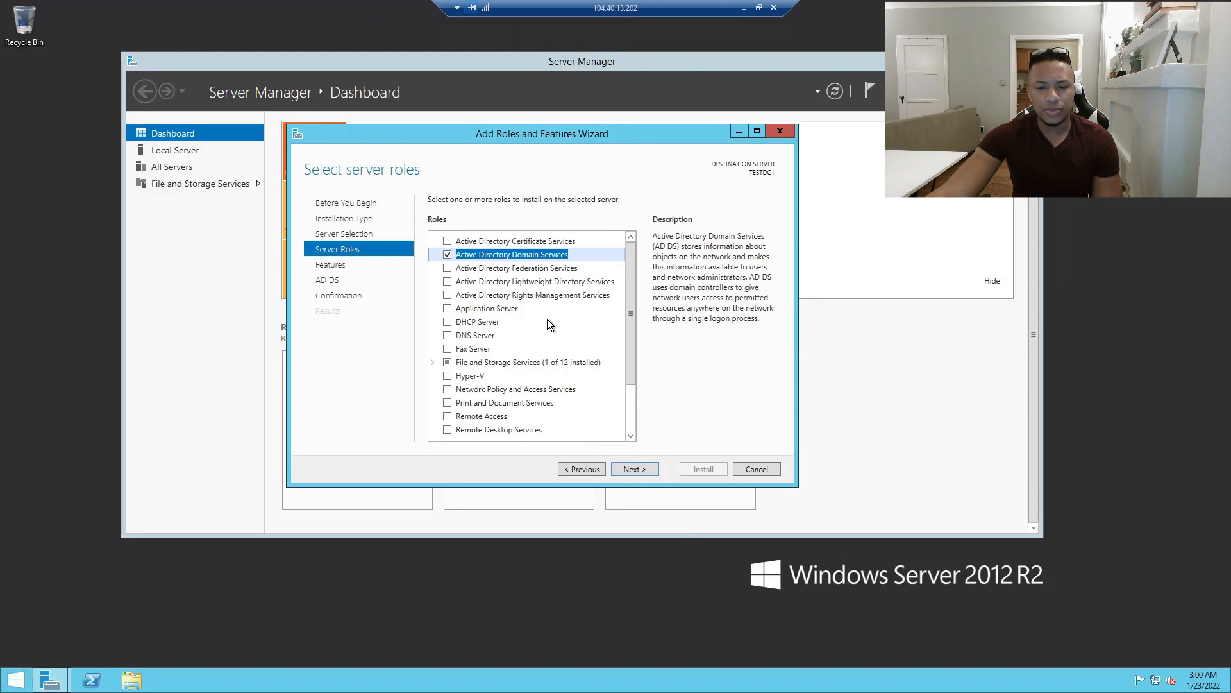
{"action": "scroll", "coordinate": [548, 317], "scroll_direction": "down", "scroll_amount": 2}
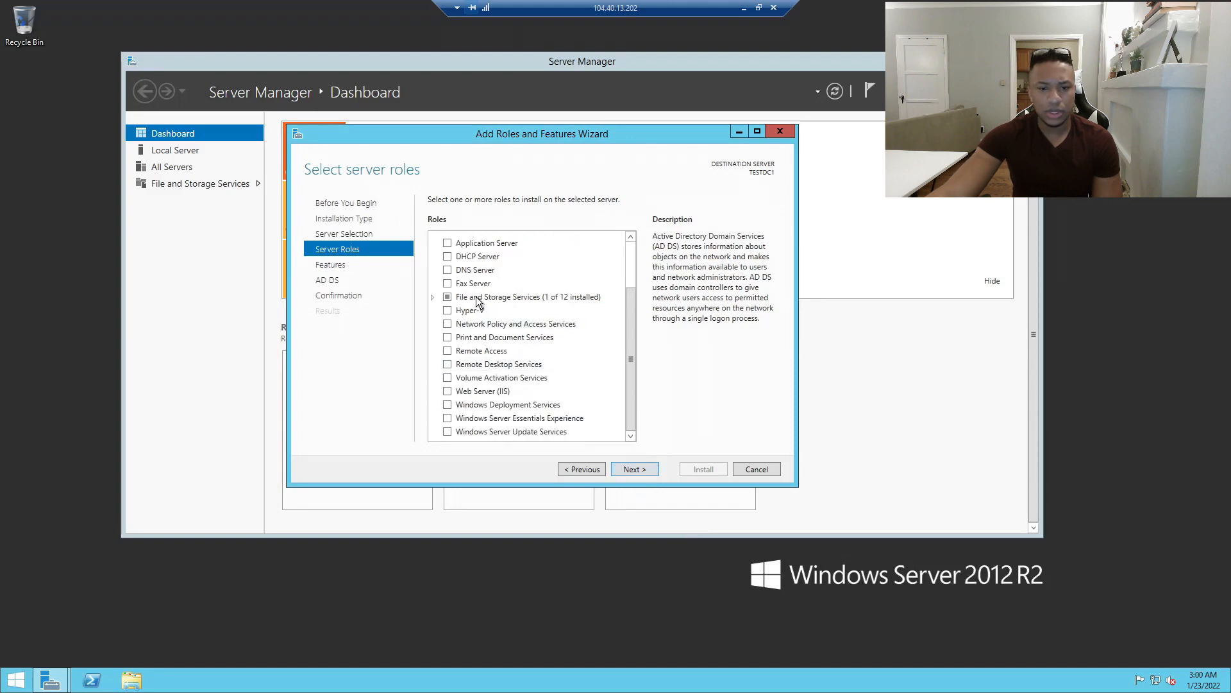
{"action": "left_click", "coordinate": [632, 470]}
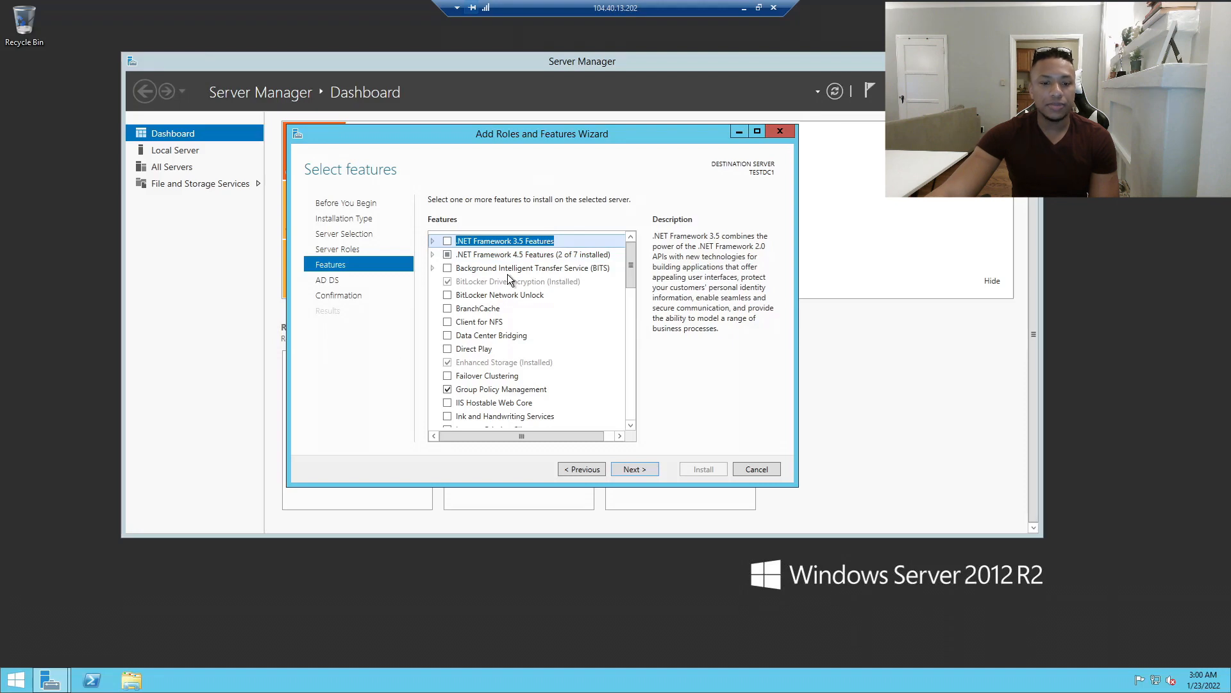
{"action": "scroll", "coordinate": [506, 274], "scroll_direction": "down", "scroll_amount": 10}
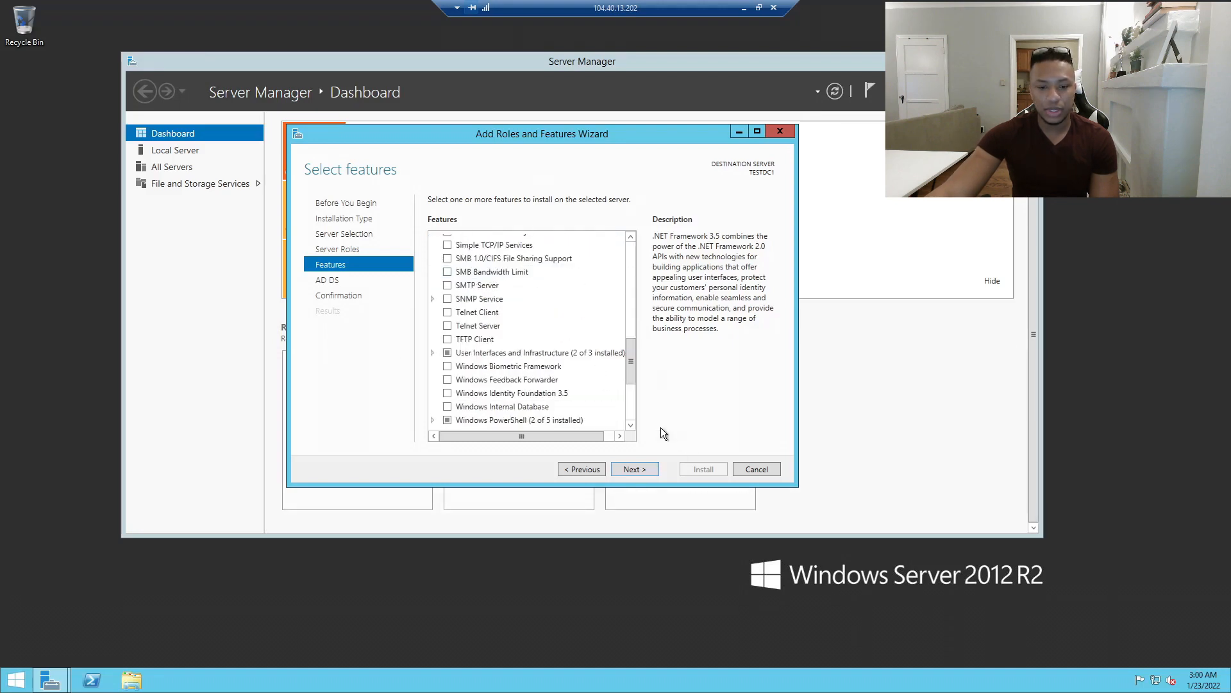
{"action": "left_click", "coordinate": [641, 469]}
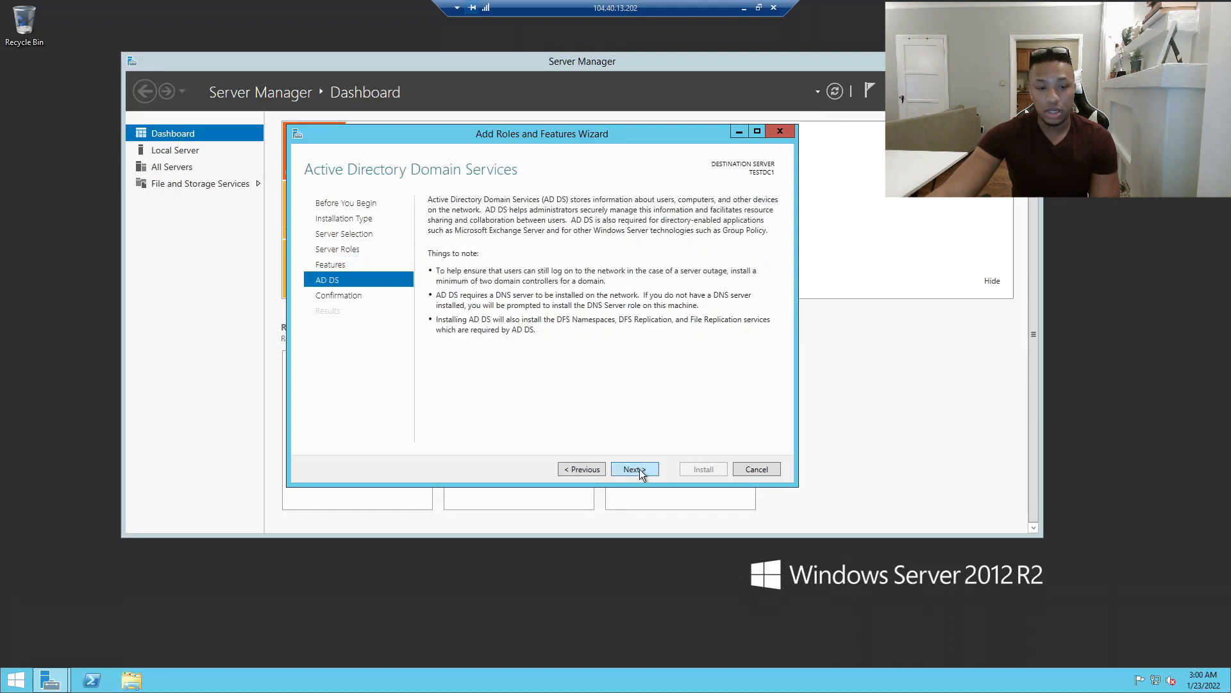
{"action": "left_click", "coordinate": [642, 469]}
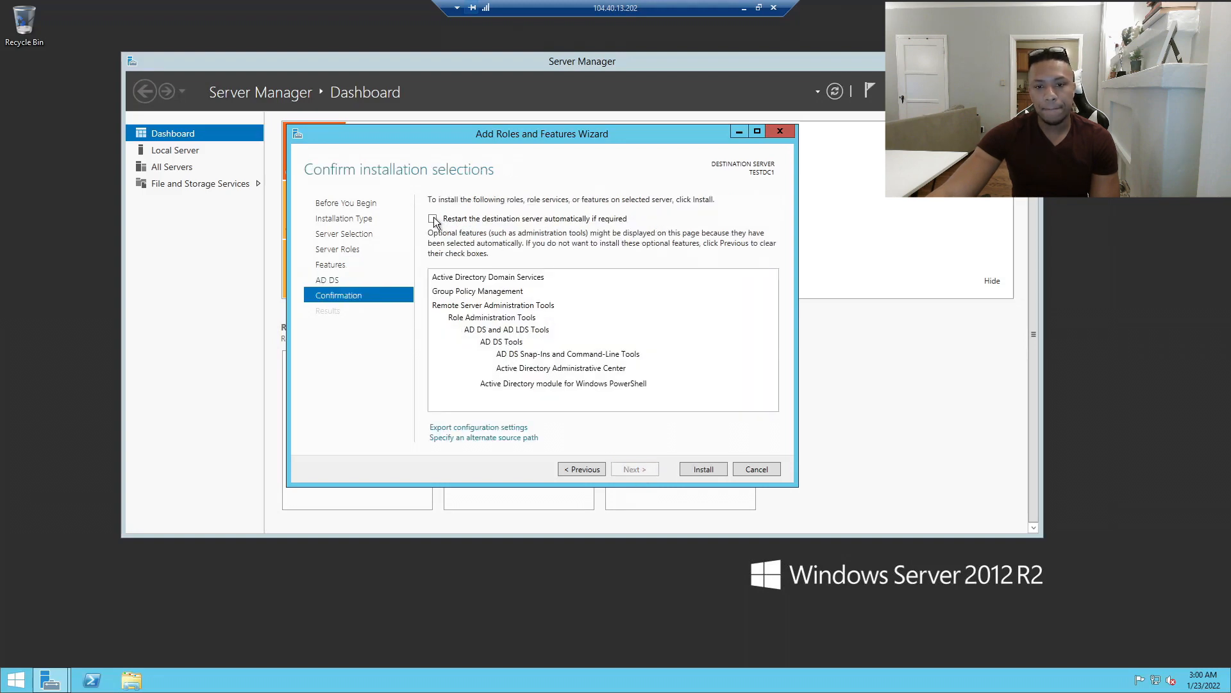
Allow automatic restarts, install AD DS, then start promoting the server to a domain controller.
{"action": "left_click", "coordinate": [433, 219]}
{"action": "left_click_drag", "start_coordinate": [595, 307], "coordinate": [570, 268]}
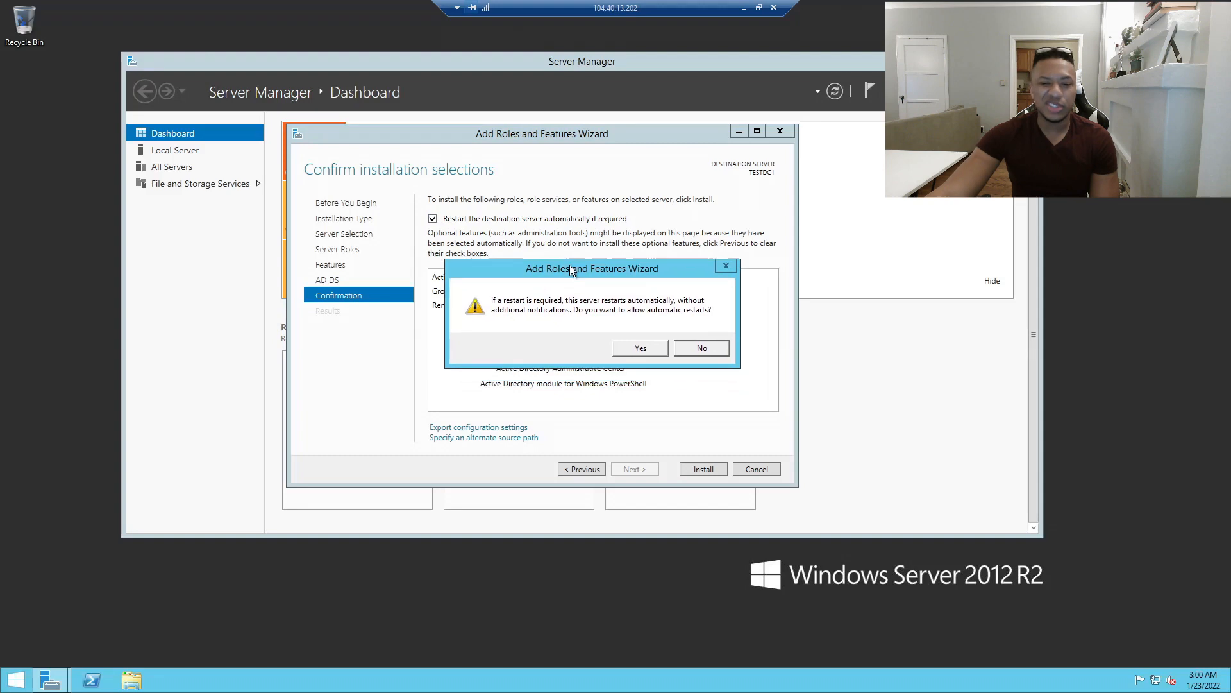
{"action": "left_click", "coordinate": [641, 347]}
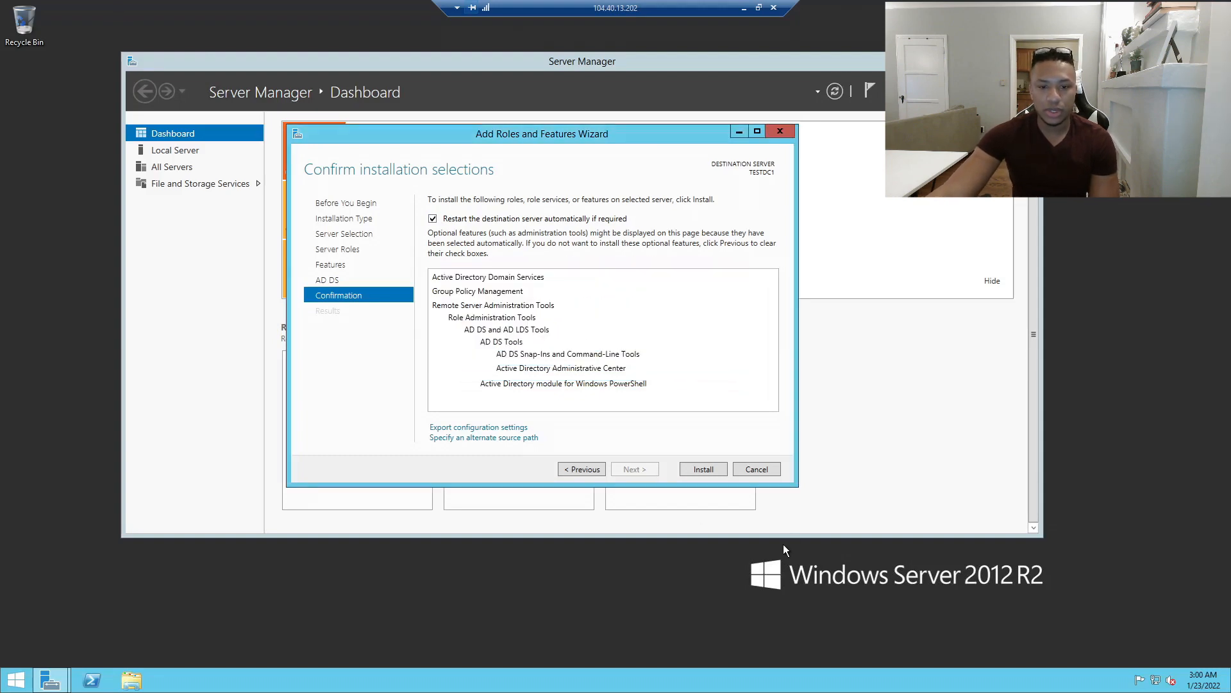
{"action": "left_click", "coordinate": [700, 471]}
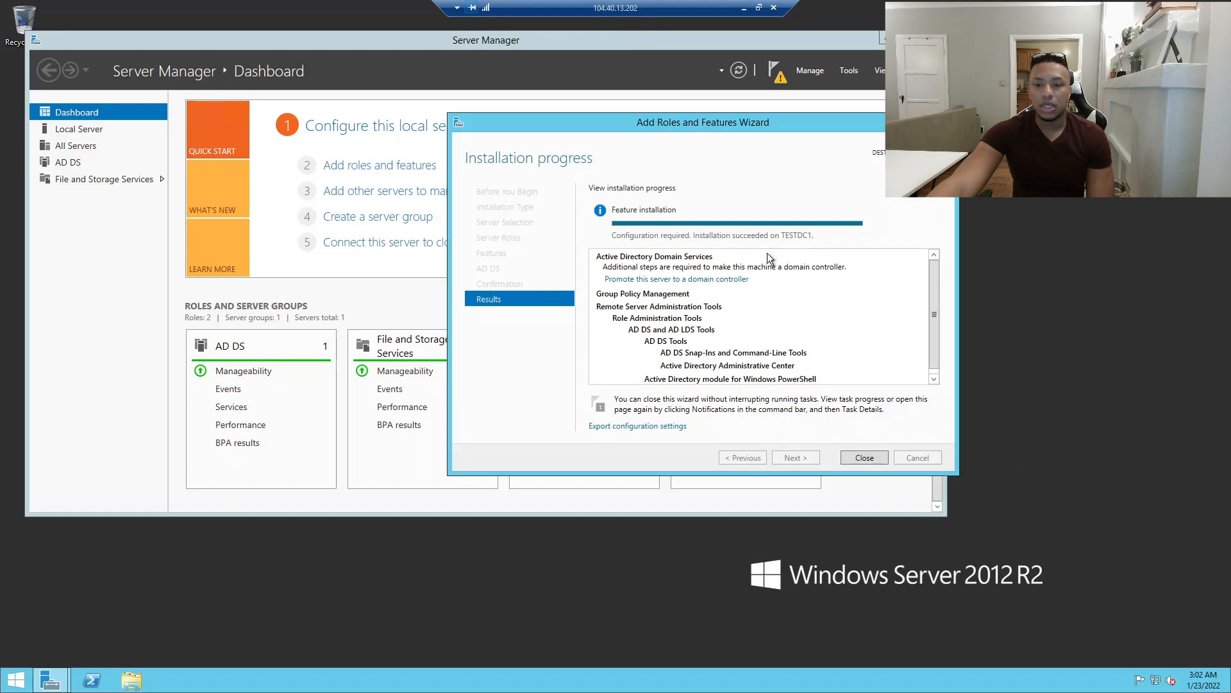
{"action": "left_click", "coordinate": [706, 280]}
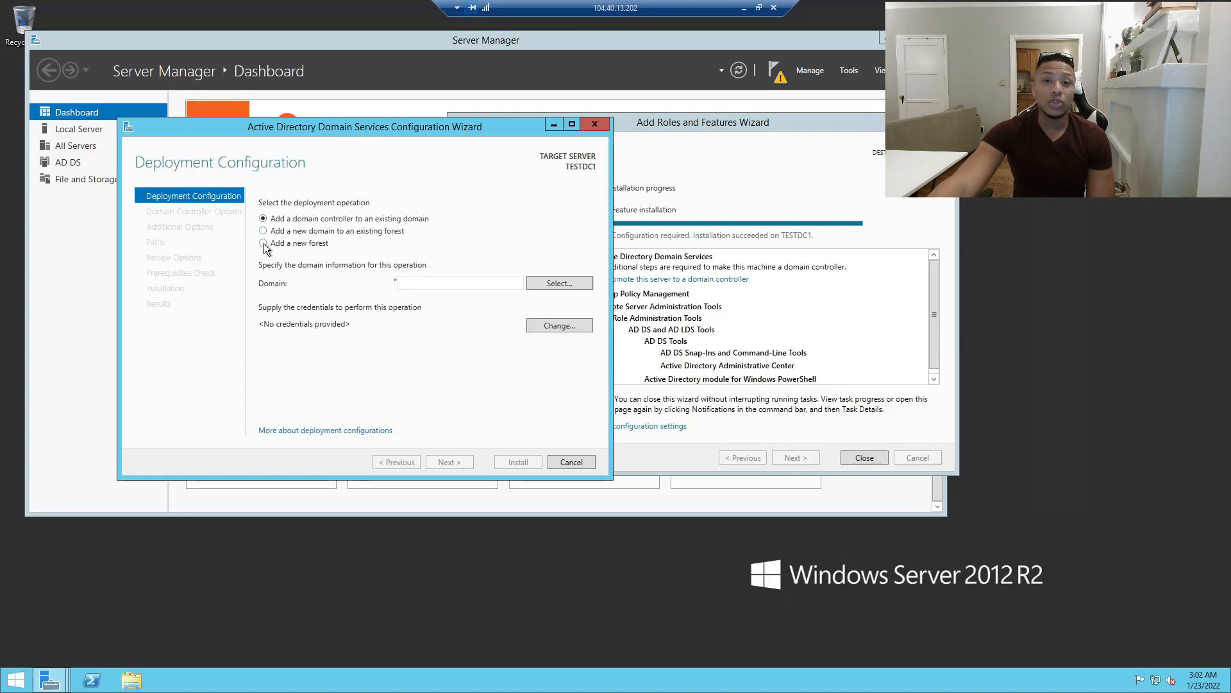
Choose 'Add a new forest' with root domain name Bigass.local and proceed to Domain Controller Options.
{"action": "left_click", "coordinate": [264, 244]}
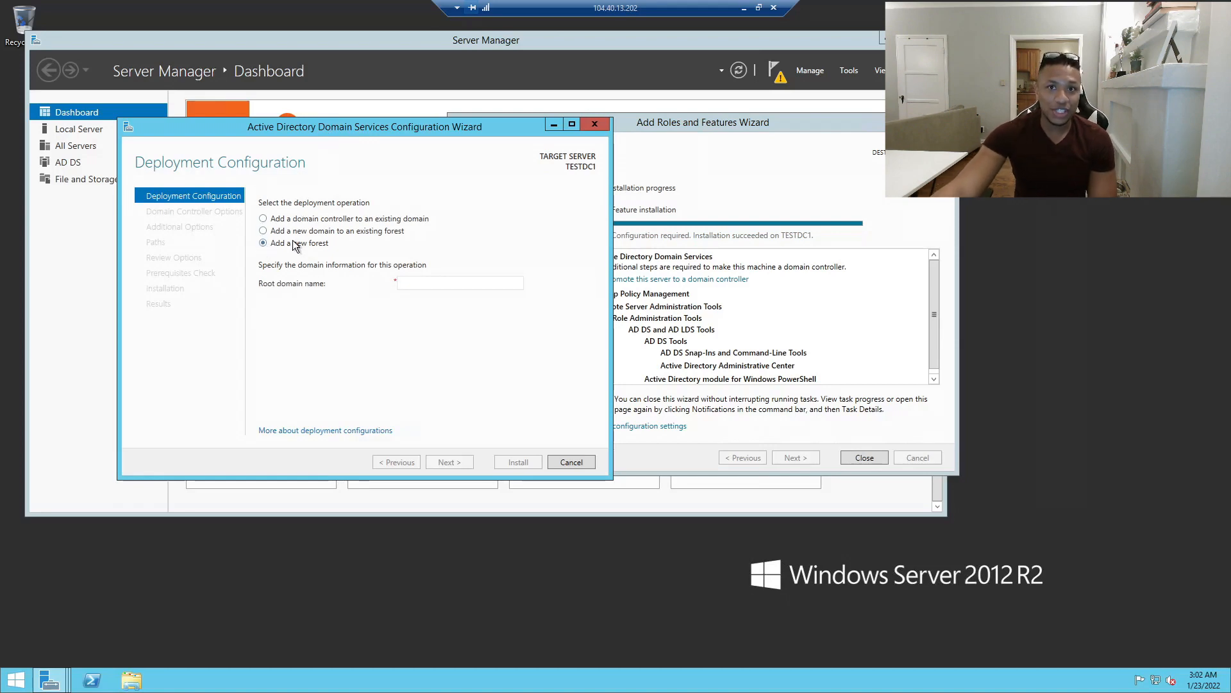
{"action": "left_click", "coordinate": [411, 283]}
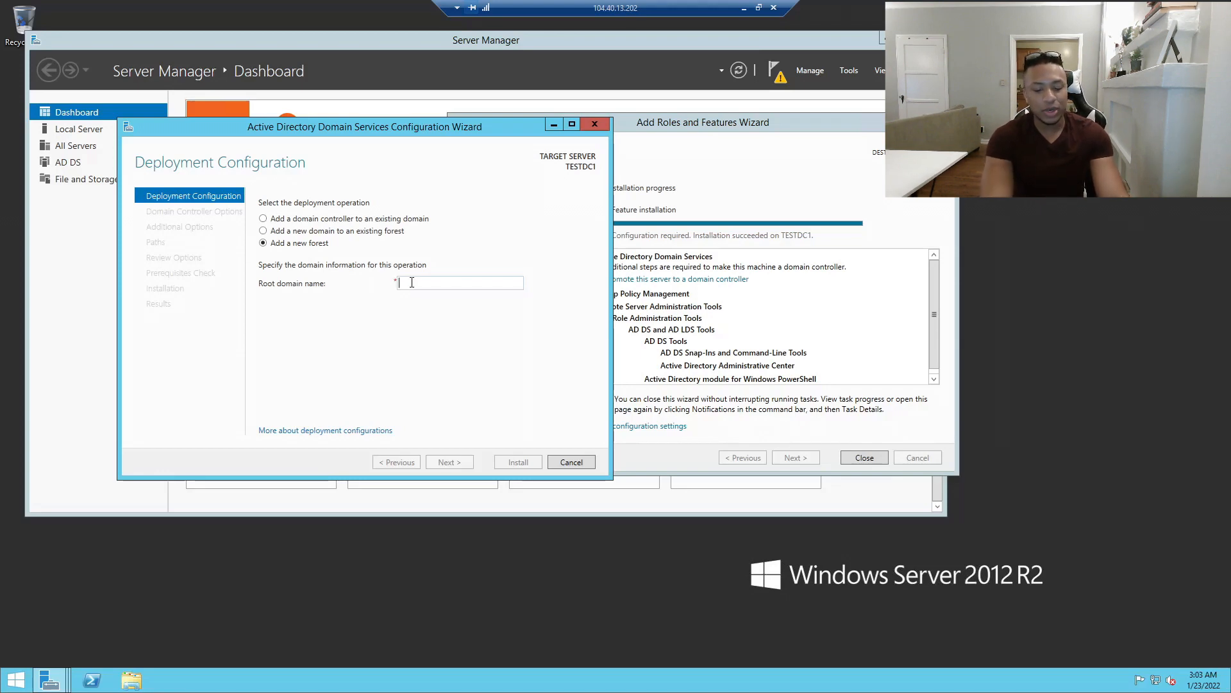
{"action": "left_click", "coordinate": [412, 282]}
{"action": "type", "text": "Bigass"}
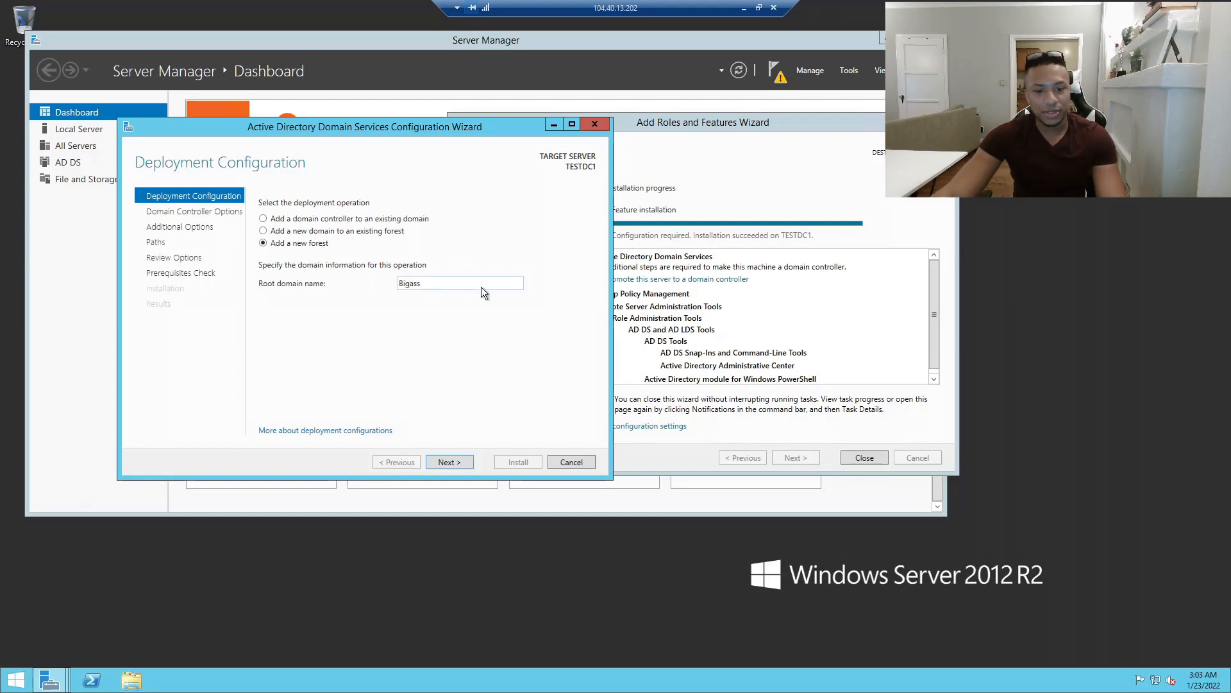
{"action": "left_click", "coordinate": [449, 462]}
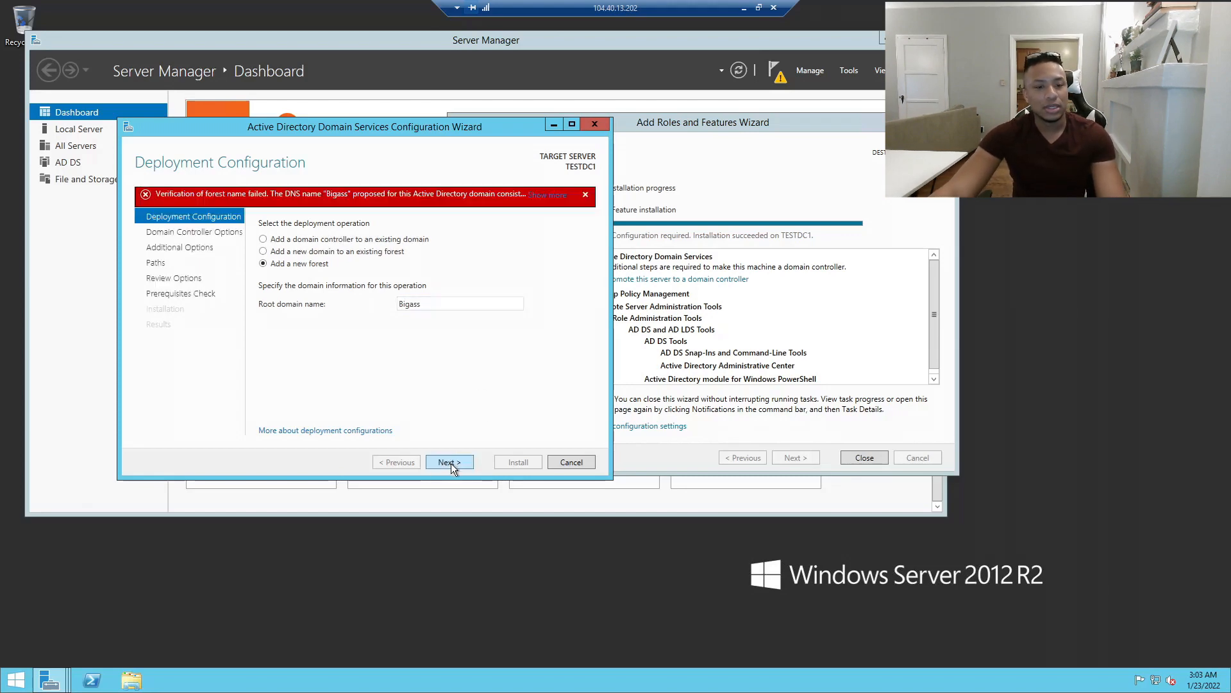
{"action": "double_click", "coordinate": [443, 303]}
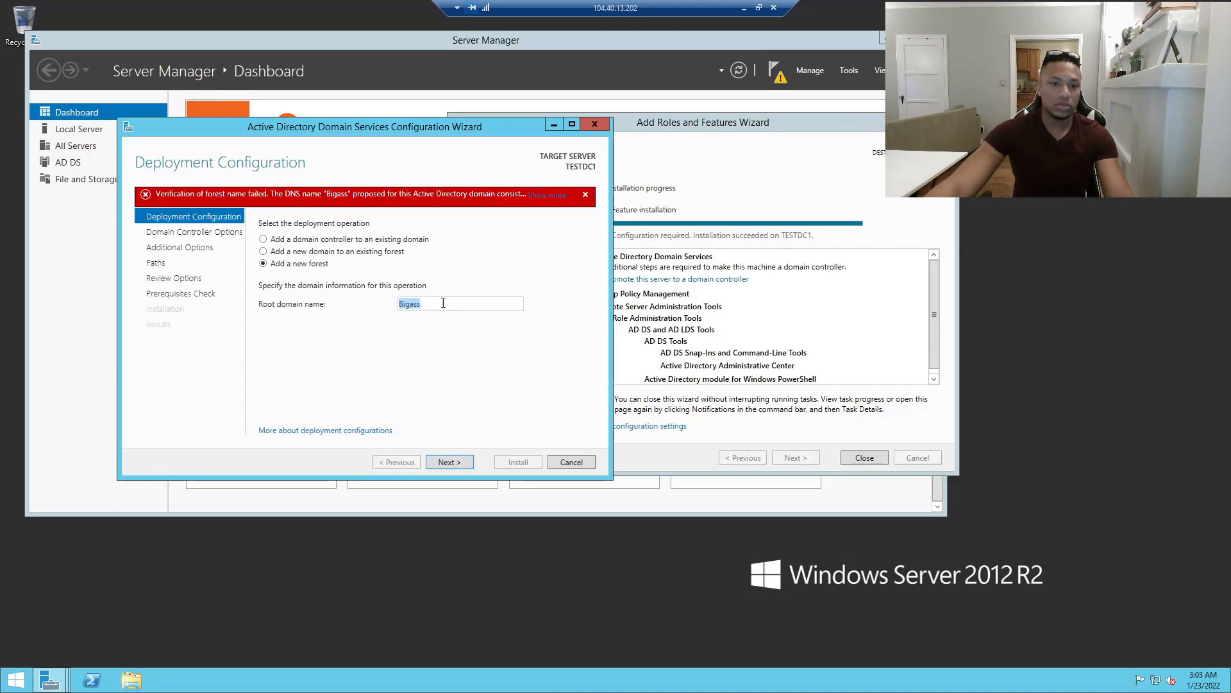
{"action": "left_click", "coordinate": [443, 303]}
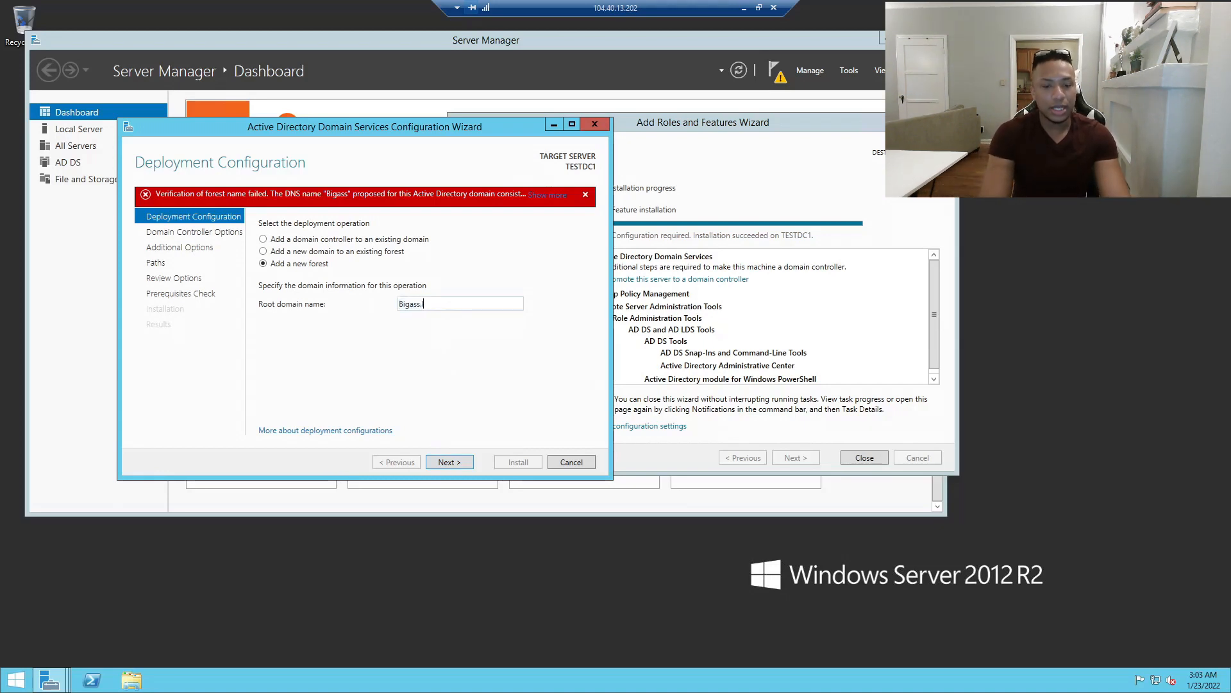
{"action": "left_click_drag", "start_coordinate": [459, 304], "coordinate": [238, 311]}
{"action": "left_click", "coordinate": [458, 304]}
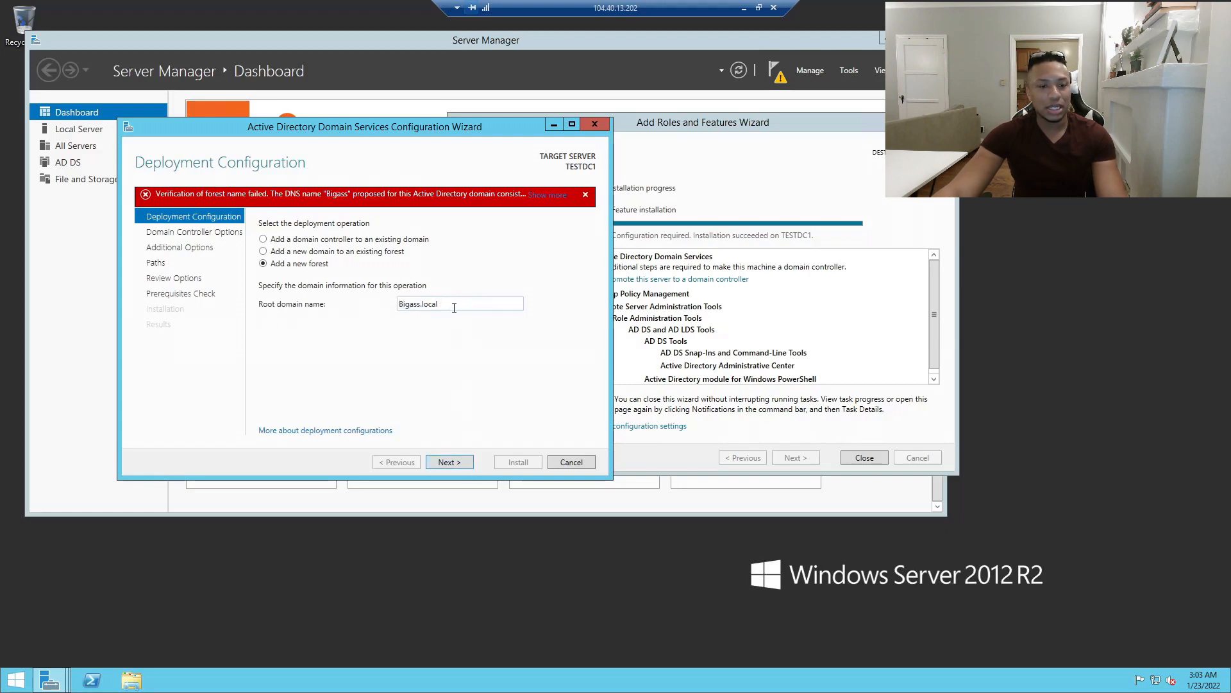
{"action": "left_click", "coordinate": [449, 462]}
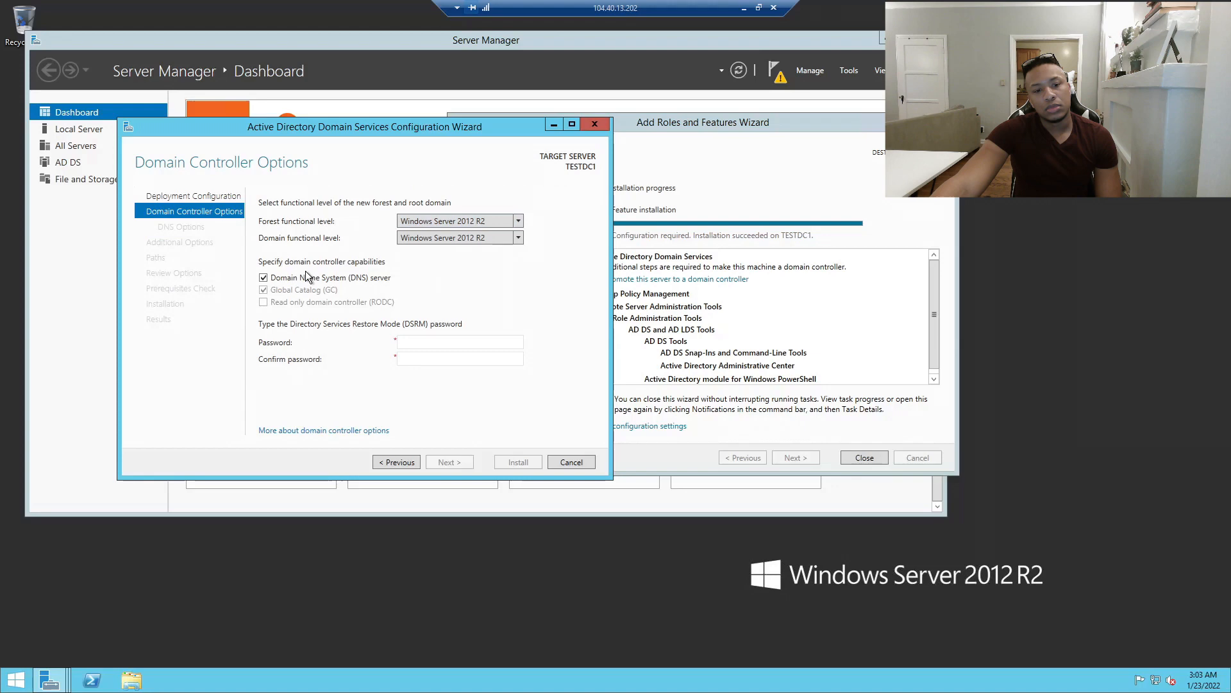
Enter and confirm the Directory Services Restore Mode password, retyping the confirmation, and continue.
{"action": "left_click", "coordinate": [418, 342]}
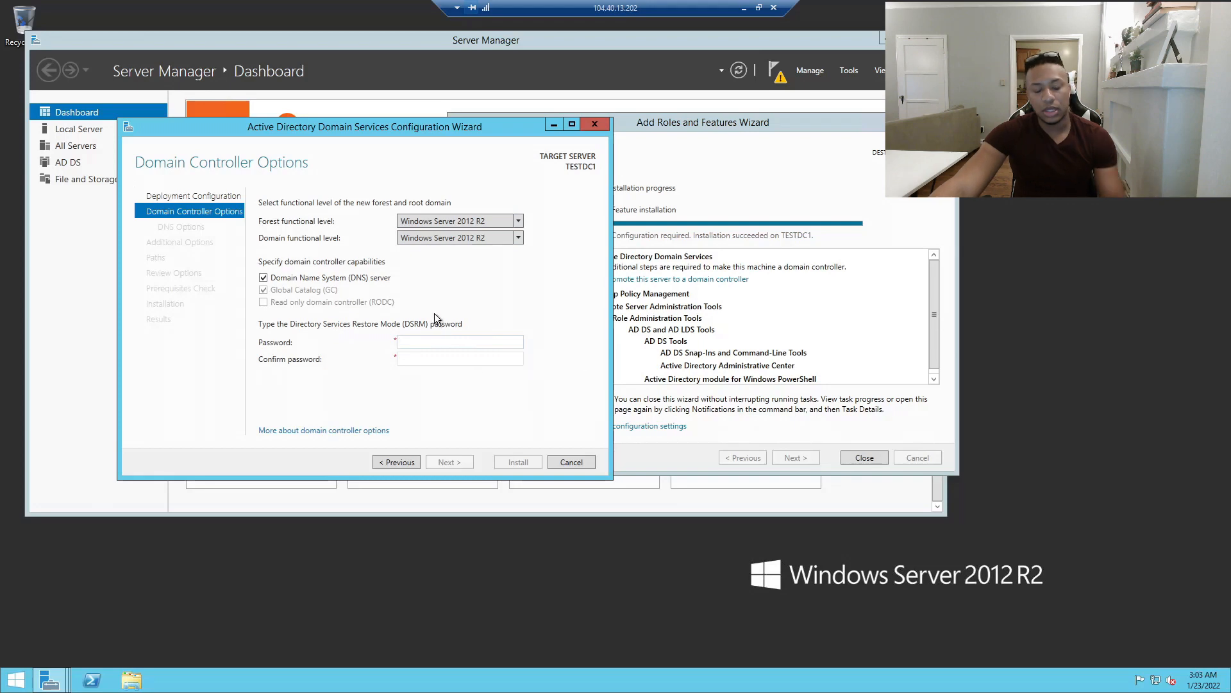
{"action": "type", "text": "••••••••"}
{"action": "key", "text": "Tab"}
{"action": "type", "text": "•••••••••"}
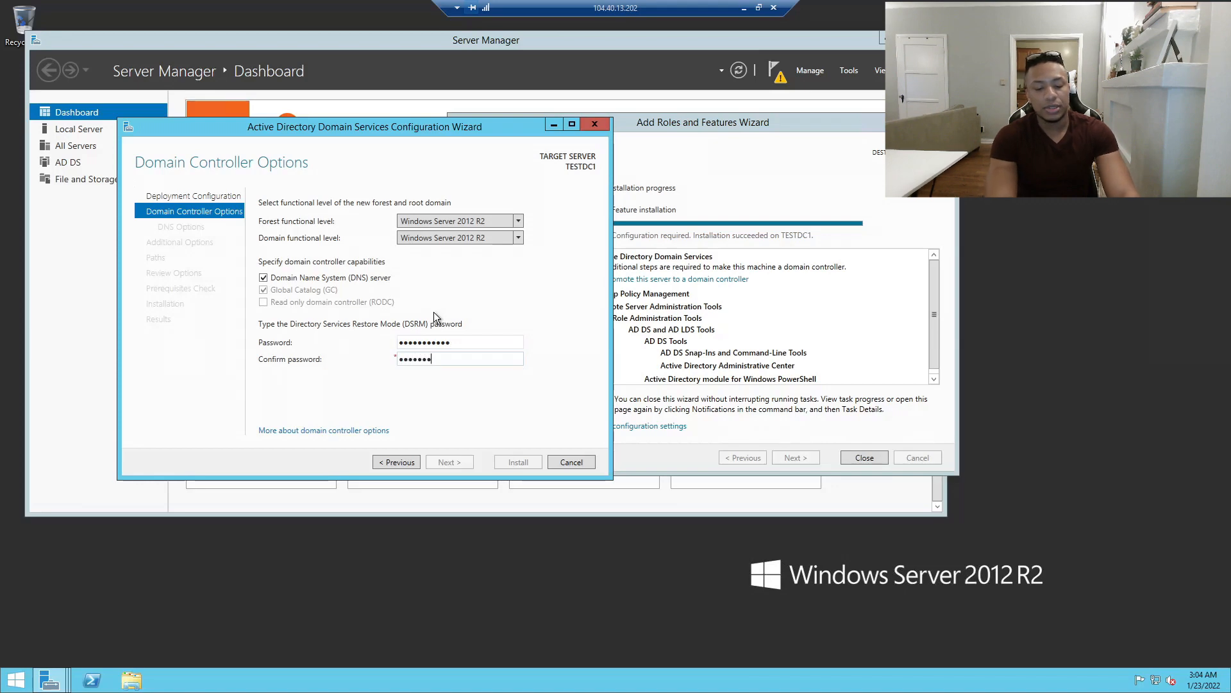
{"action": "key", "text": "ctrl+a"}
{"action": "type", "text": "•••"}
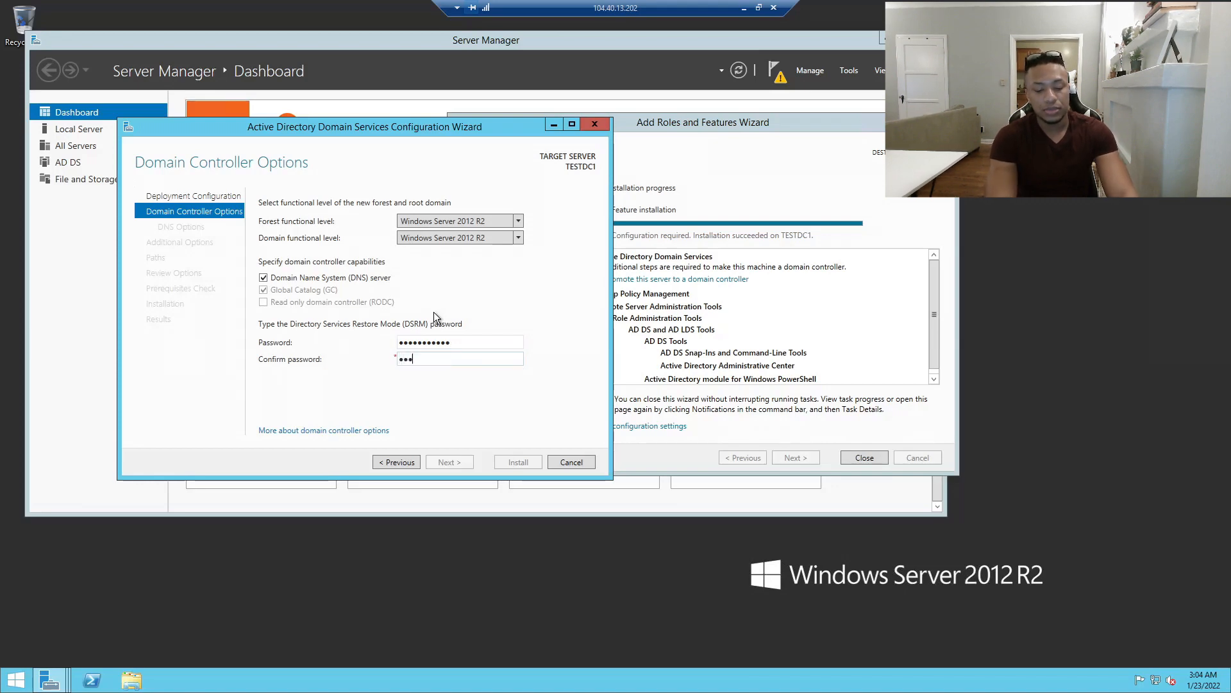
{"action": "type", "text": "••••••••"}
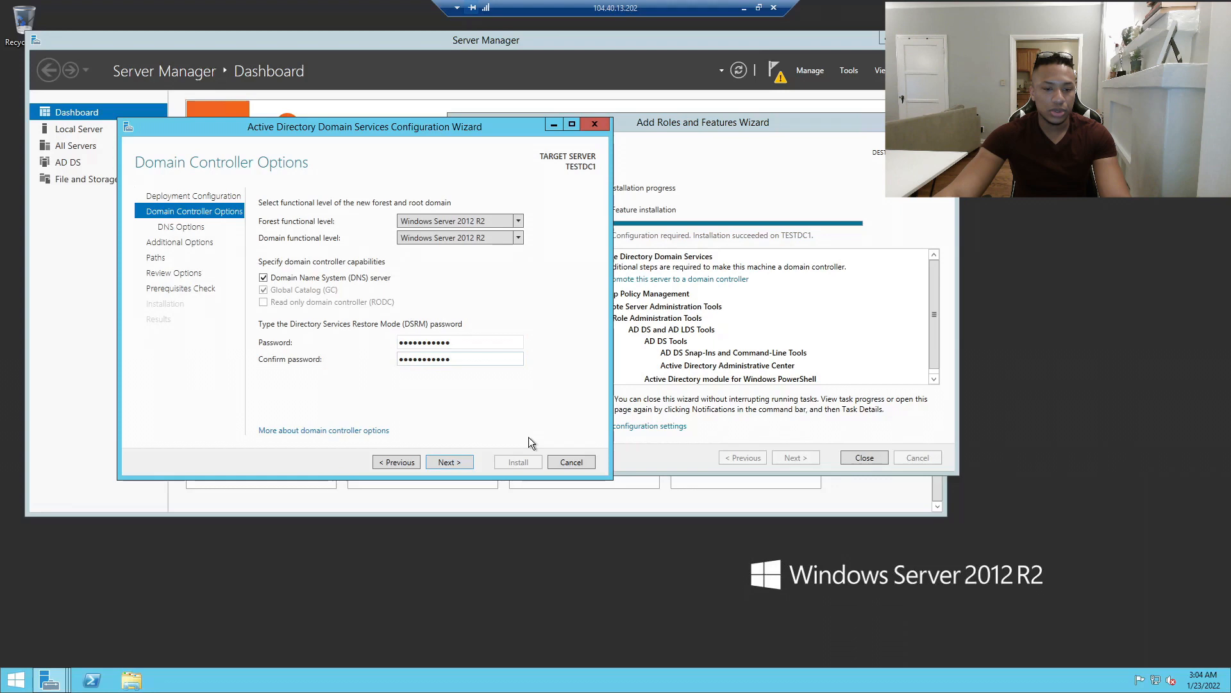
{"action": "left_click", "coordinate": [449, 462]}
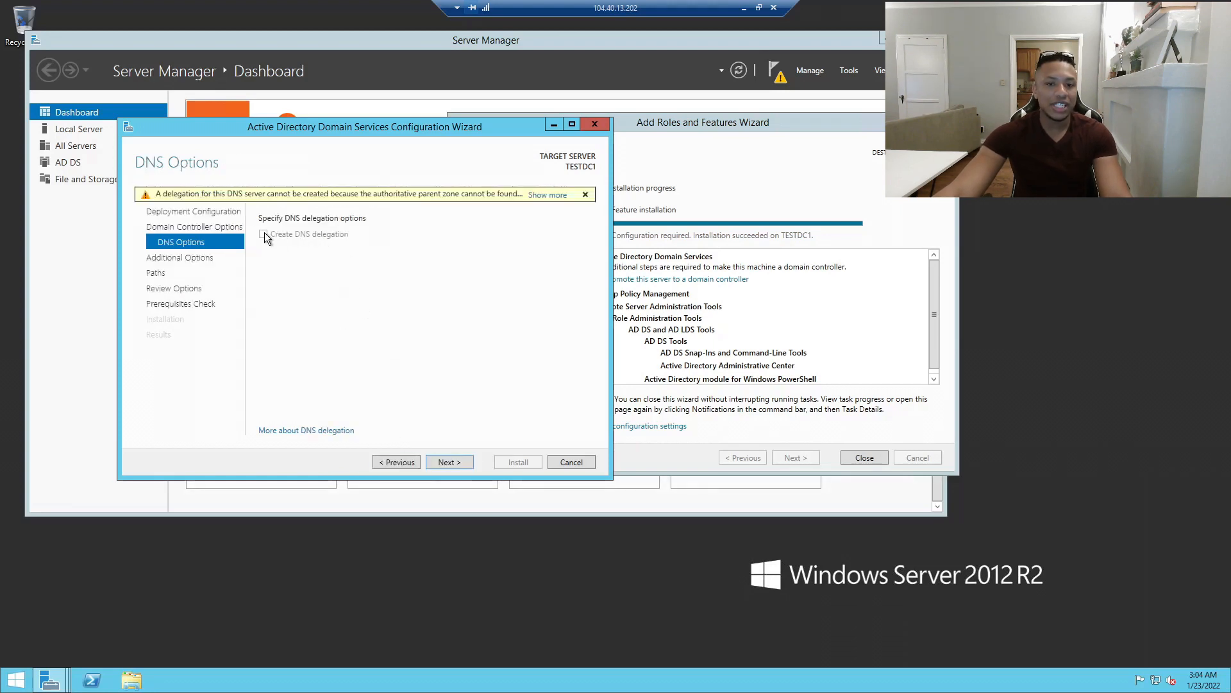
Accept the DNS options, NetBIOS name BIGASS and default AD DS paths, then run the prerequisites check.
{"action": "left_click", "coordinate": [447, 463]}
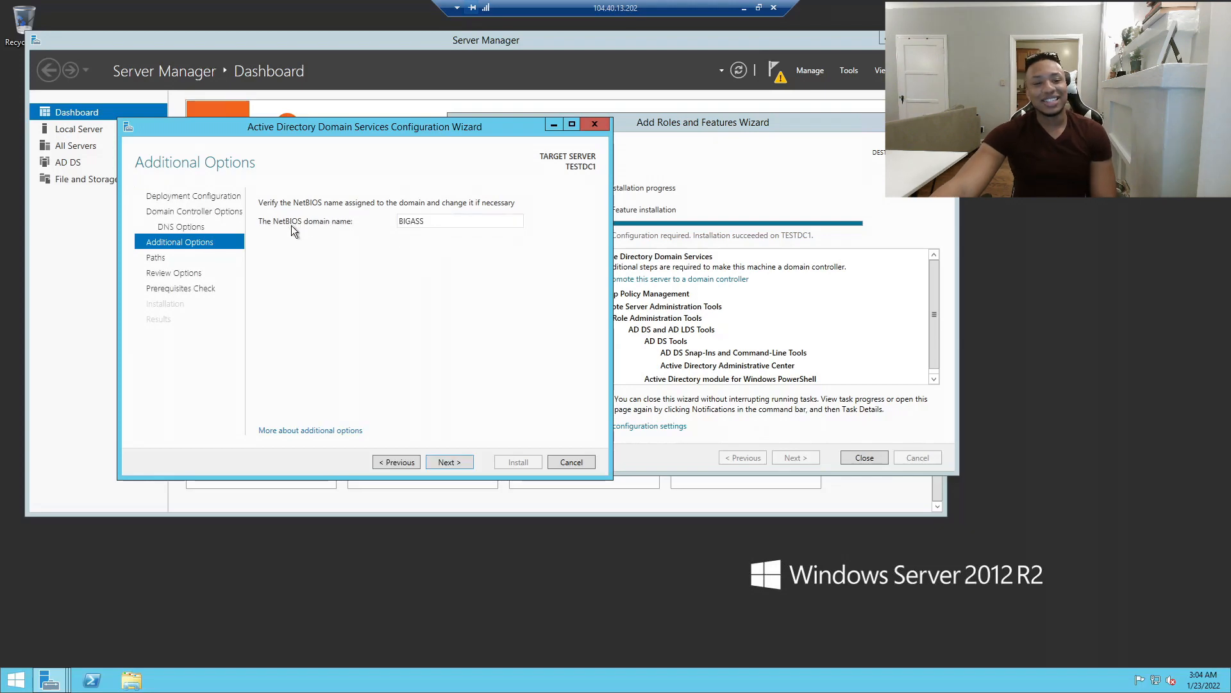
{"action": "left_click", "coordinate": [456, 462]}
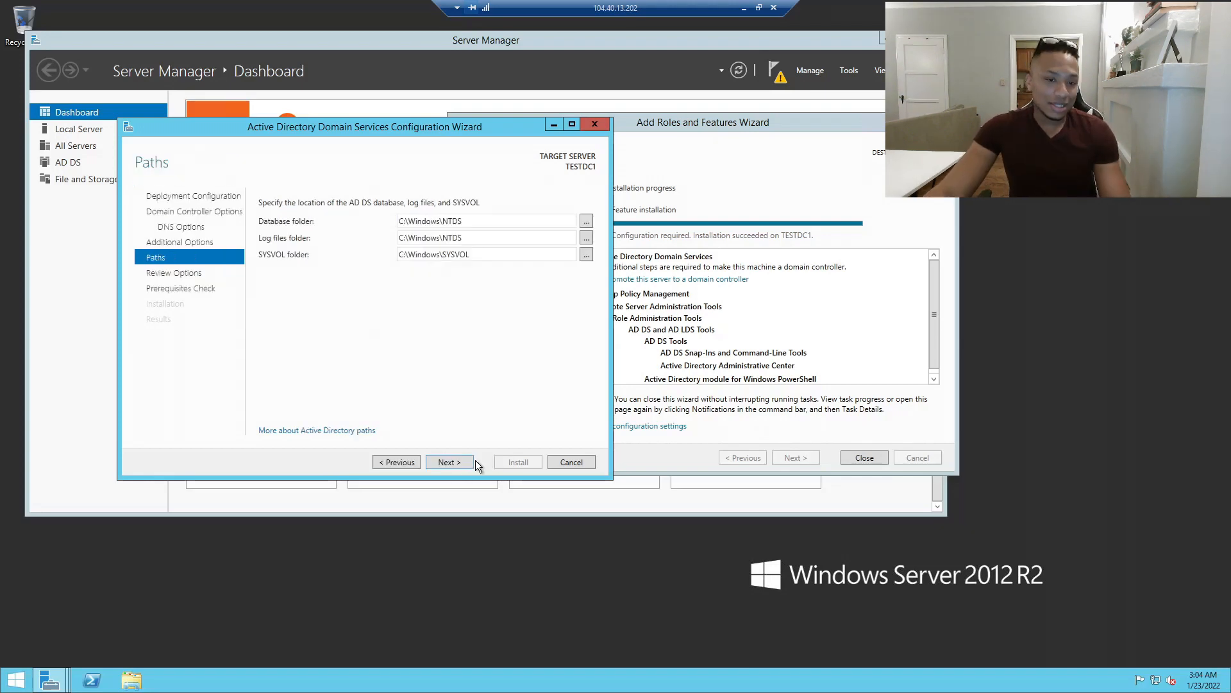
{"action": "left_click", "coordinate": [458, 461]}
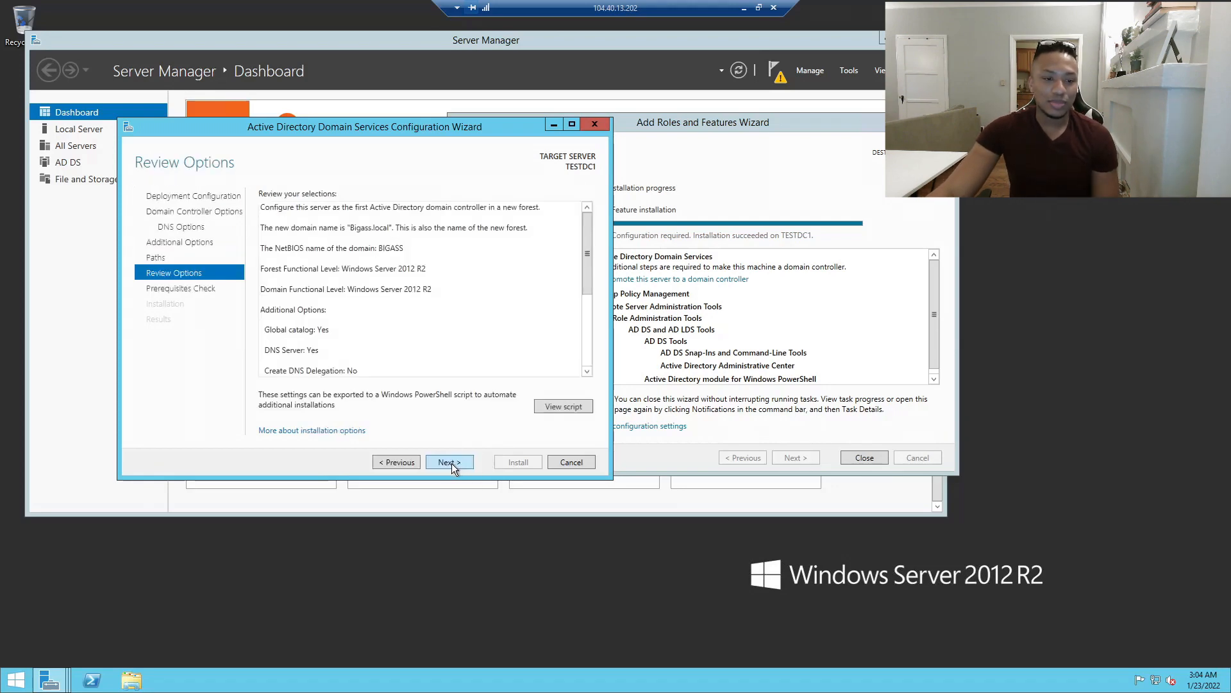
{"action": "scroll", "coordinate": [456, 252], "scroll_direction": "down", "scroll_amount": 5}
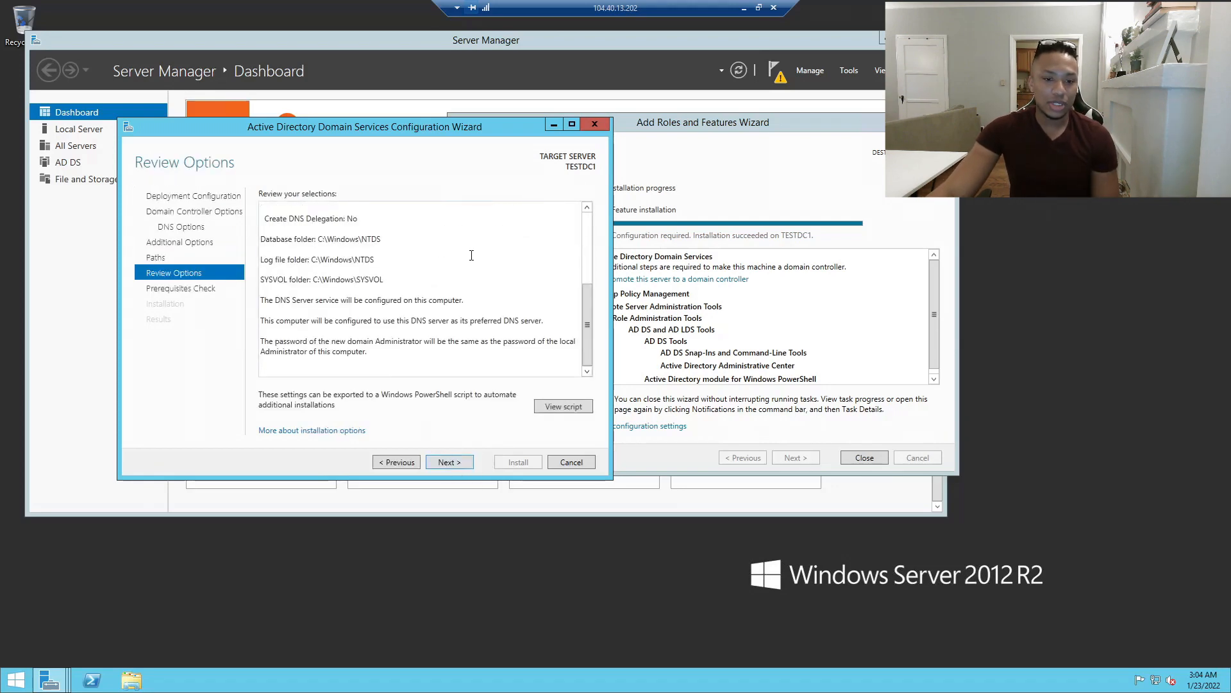
{"action": "scroll", "coordinate": [471, 260], "scroll_direction": "up", "scroll_amount": 5}
{"action": "scroll", "coordinate": [443, 292], "scroll_direction": "down", "scroll_amount": 5}
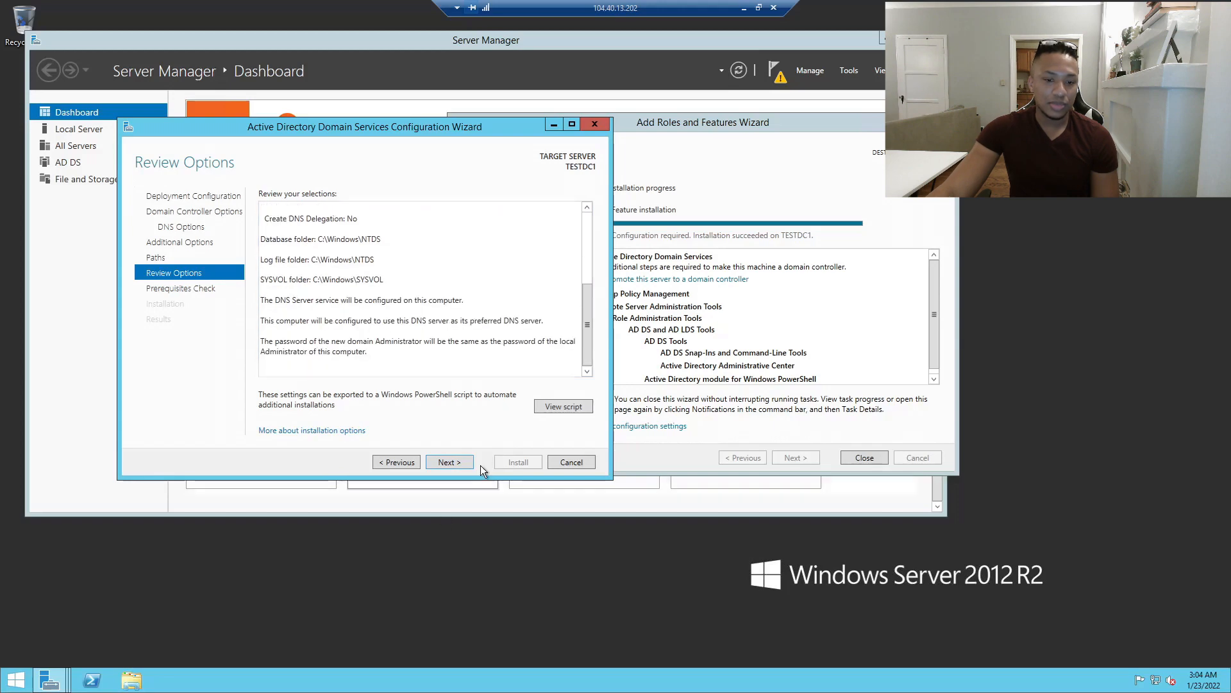
{"action": "left_click", "coordinate": [458, 463]}
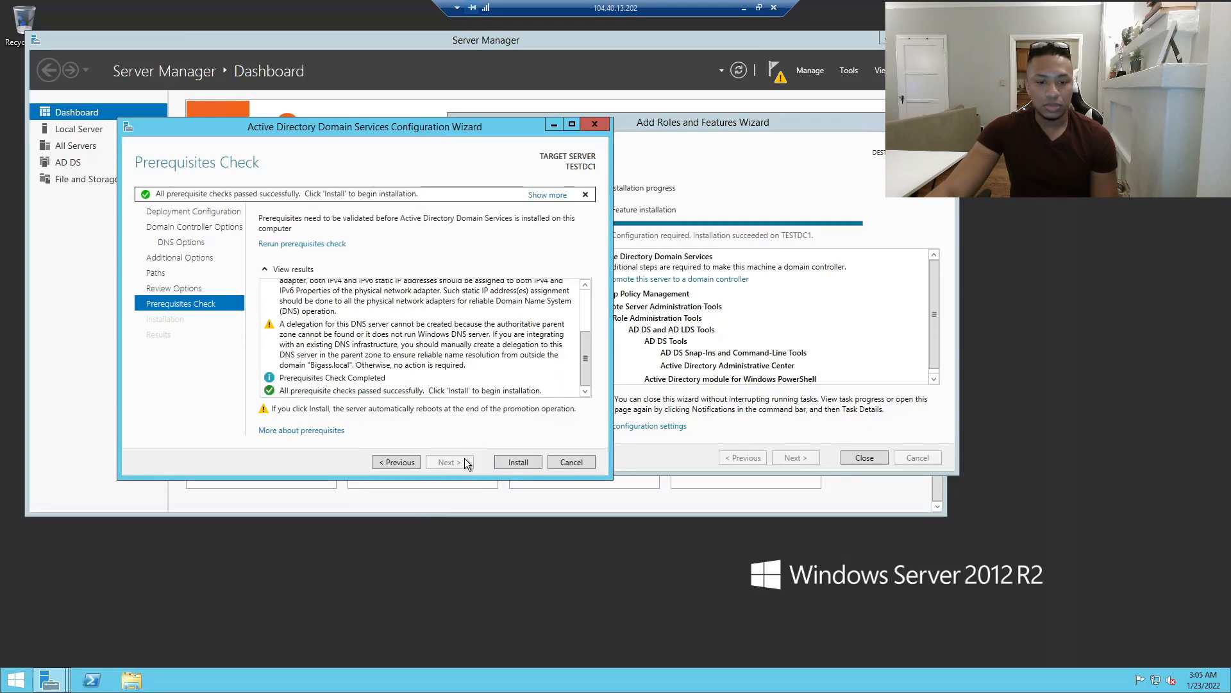
Install TESTDC1 as a domain controller, dismiss the sign-out warning and window the remote session.
{"action": "left_click", "coordinate": [518, 463]}
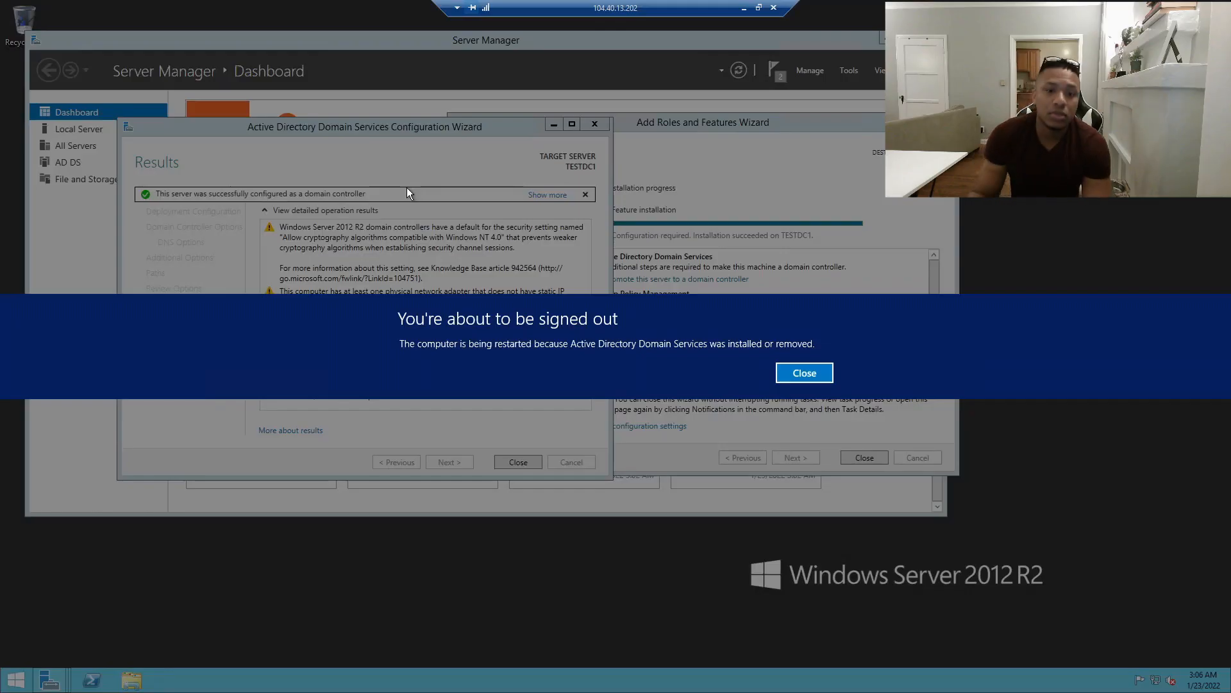
{"action": "left_click", "coordinate": [821, 378]}
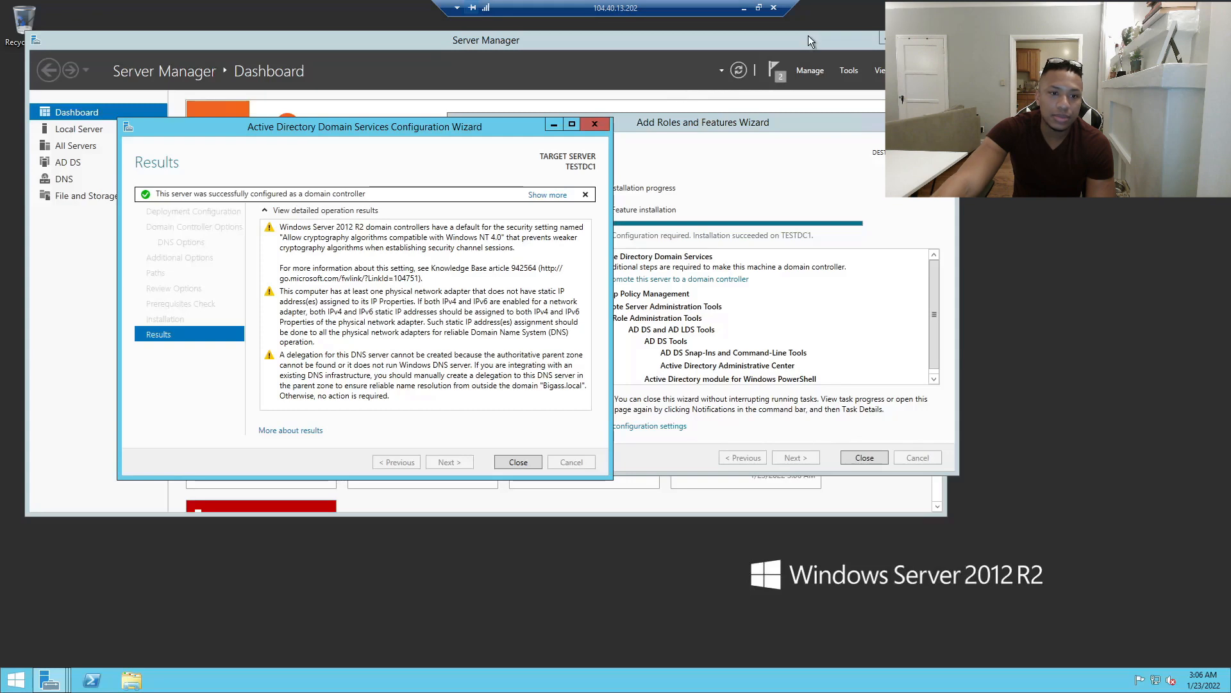
{"action": "left_click", "coordinate": [759, 8]}
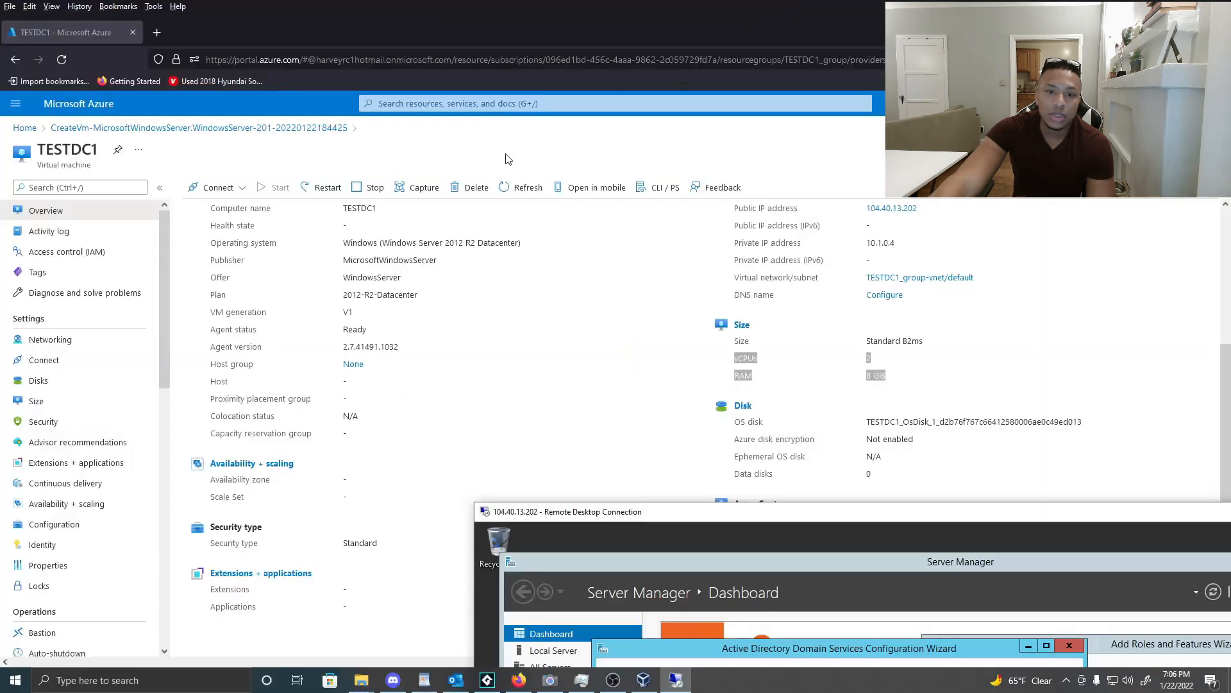
Reload the Azure portal and open the RDP Connect page for the TESTDC1 virtual machine.
{"action": "left_click_drag", "start_coordinate": [622, 516], "coordinate": [782, 217]}
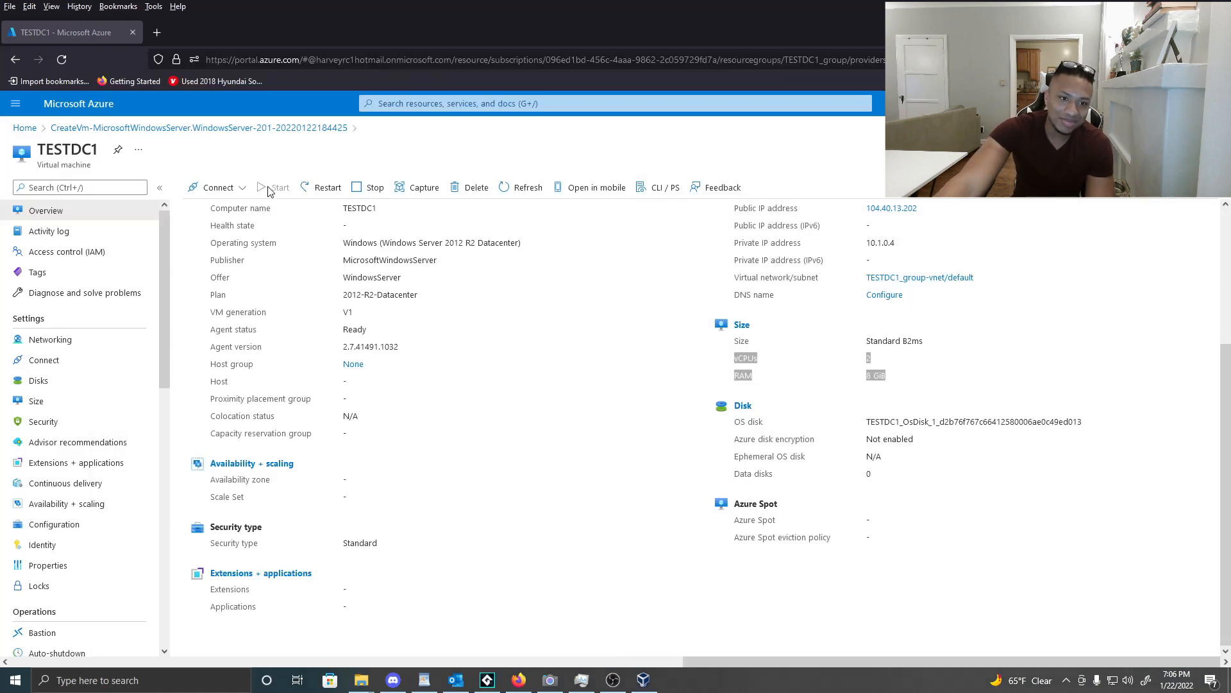
{"action": "left_click", "coordinate": [69, 58]}
{"action": "left_click", "coordinate": [69, 59]}
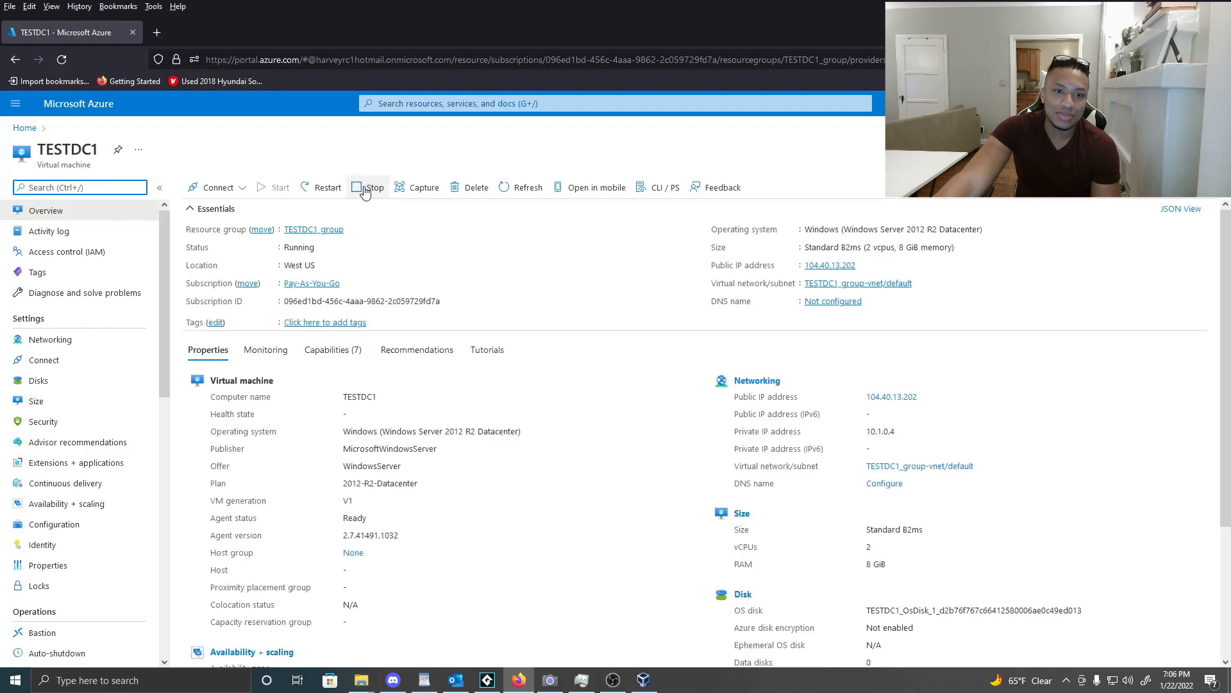
{"action": "left_click", "coordinate": [240, 187]}
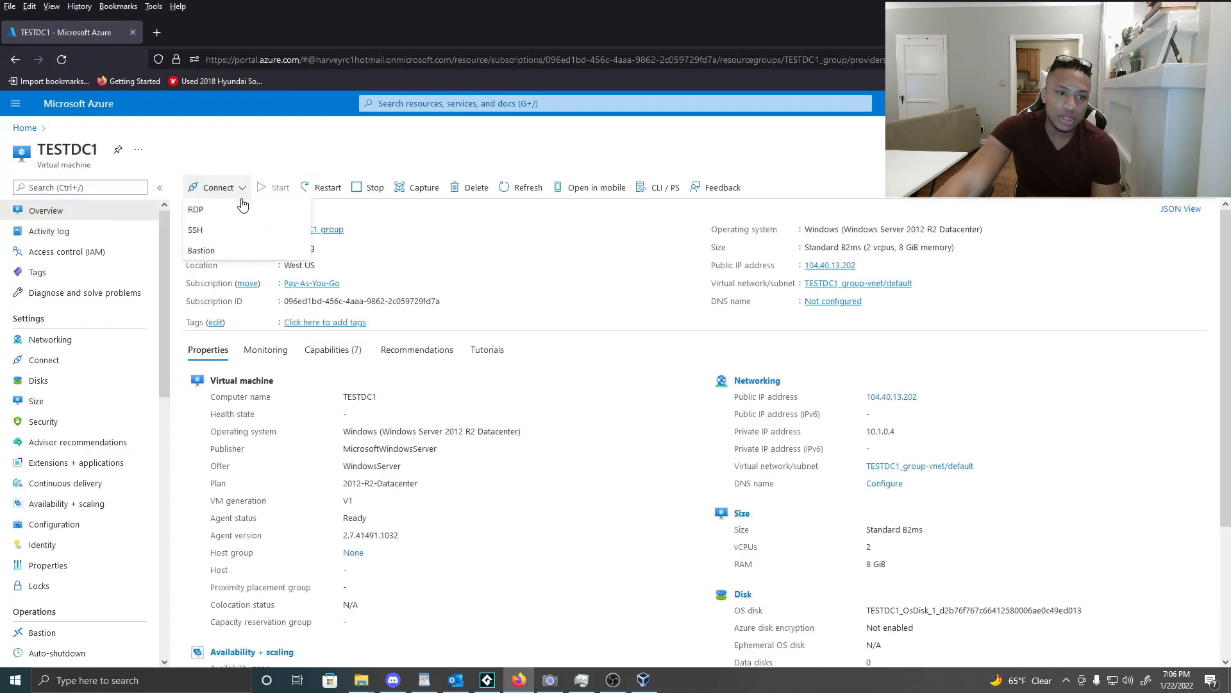
{"action": "left_click", "coordinate": [221, 210]}
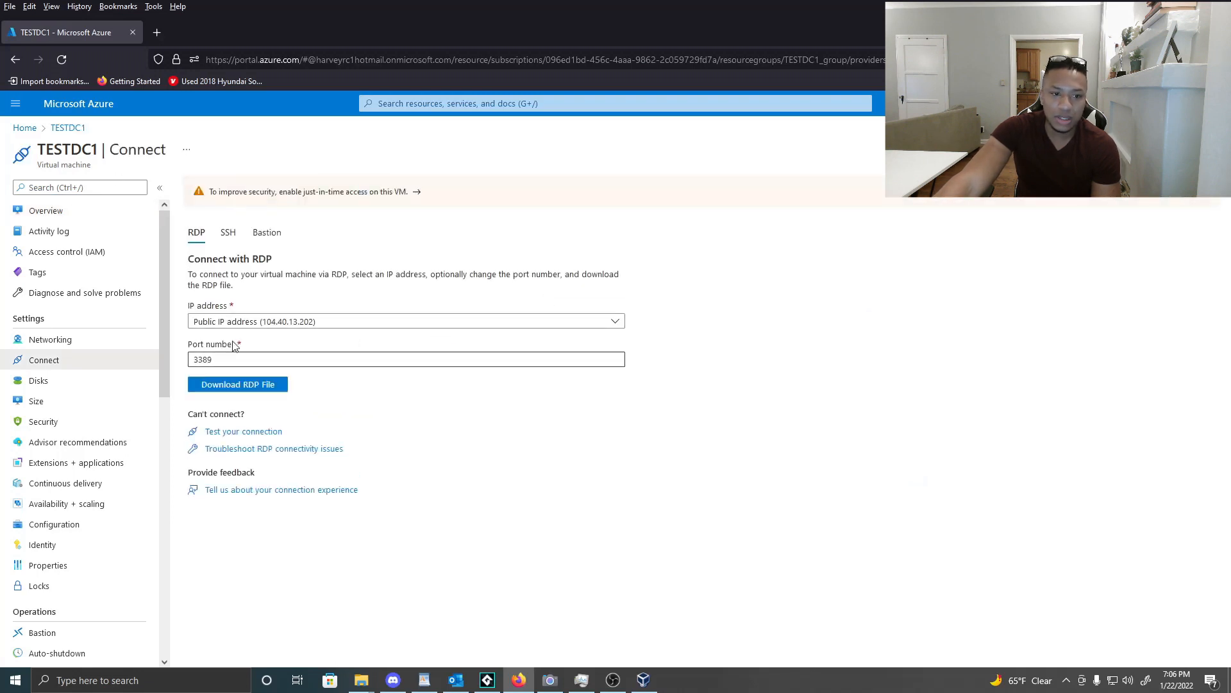
Download TESTDC1's RDP file and connect to 104.40.13.202:3389 despite the unknown-publisher warning.
{"action": "left_click", "coordinate": [239, 388]}
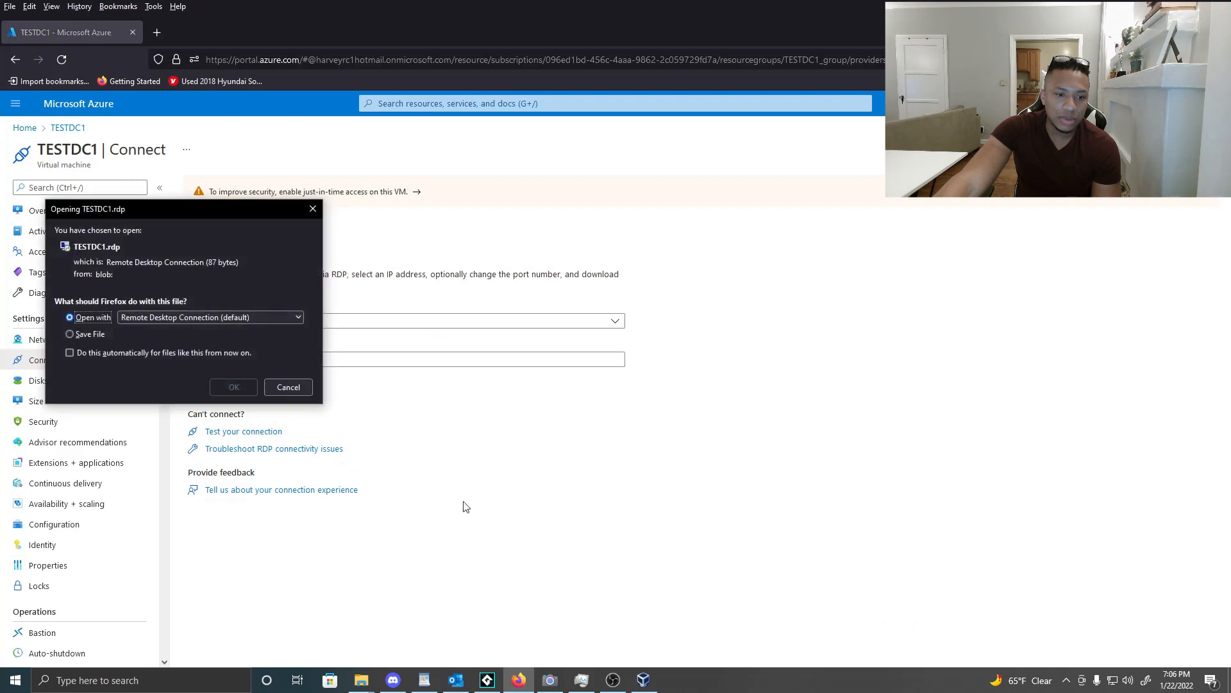
{"action": "left_click", "coordinate": [234, 388]}
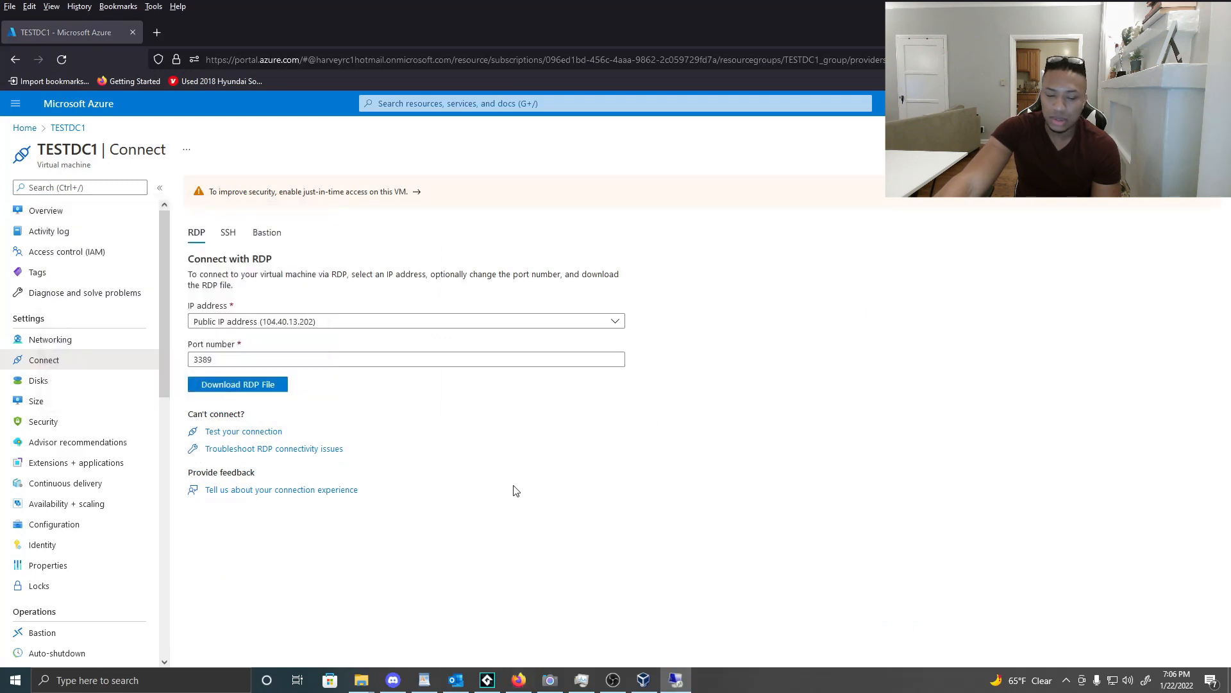
{"action": "left_click_drag", "start_coordinate": [545, 250], "coordinate": [513, 225]}
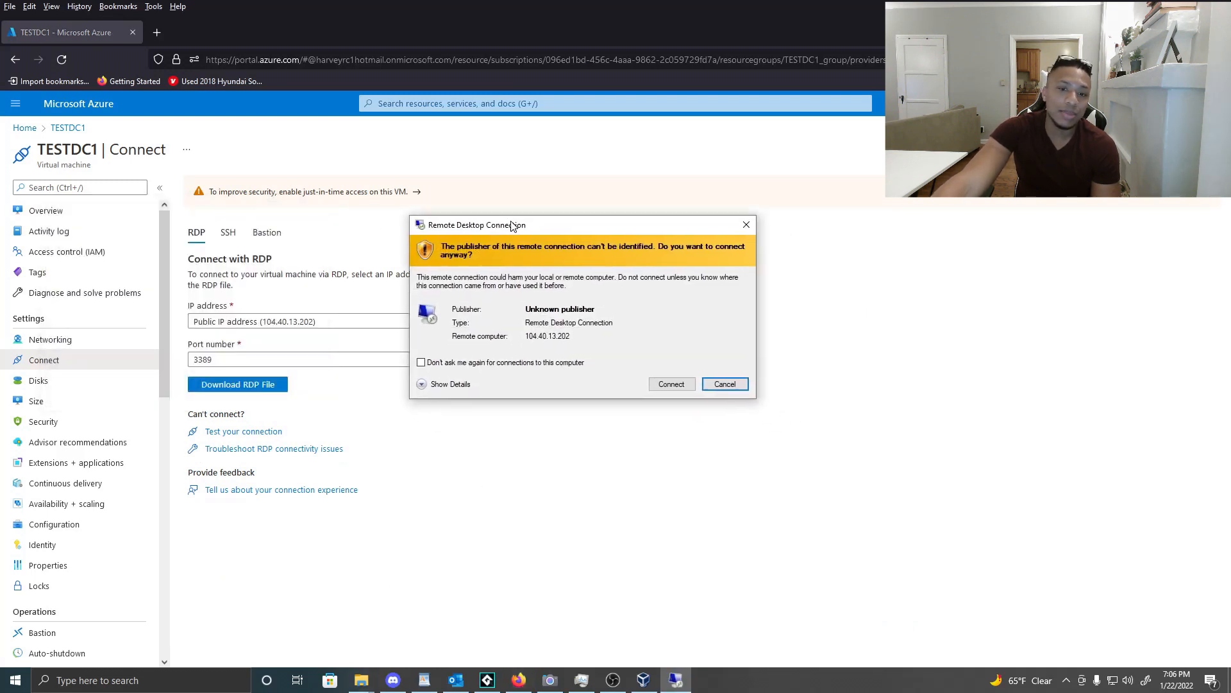
{"action": "left_click", "coordinate": [685, 387]}
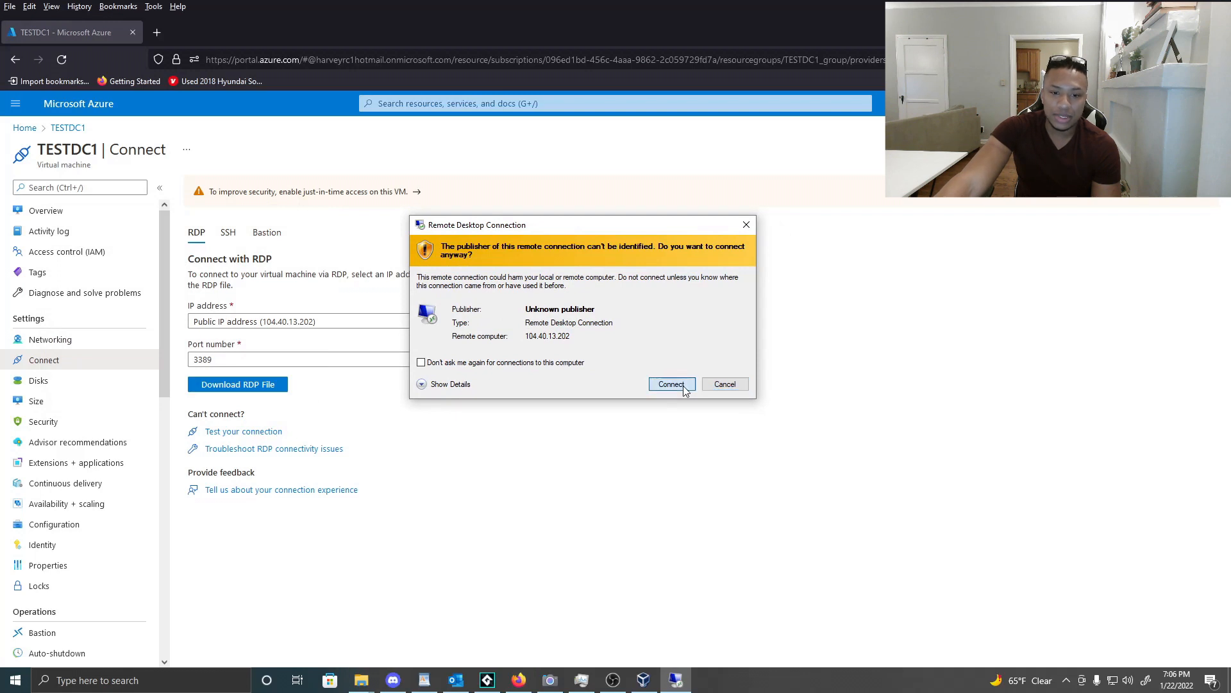
{"action": "left_click", "coordinate": [684, 389]}
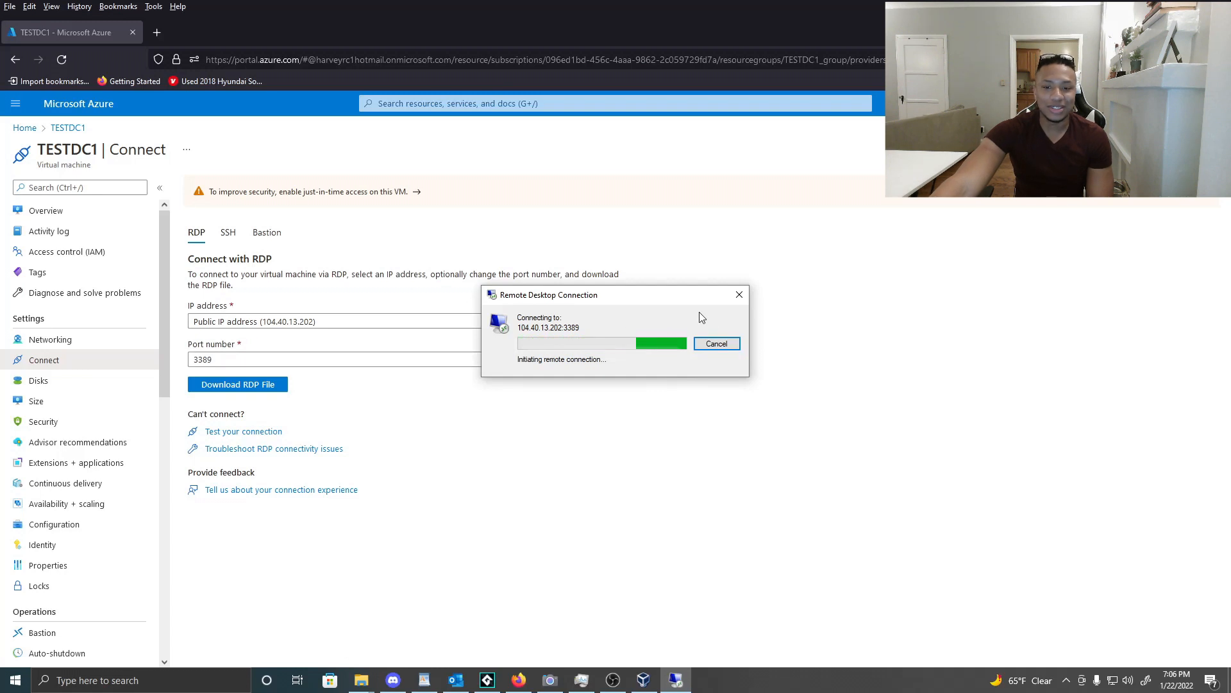
{"action": "left_click_drag", "start_coordinate": [685, 299], "coordinate": [550, 197]}
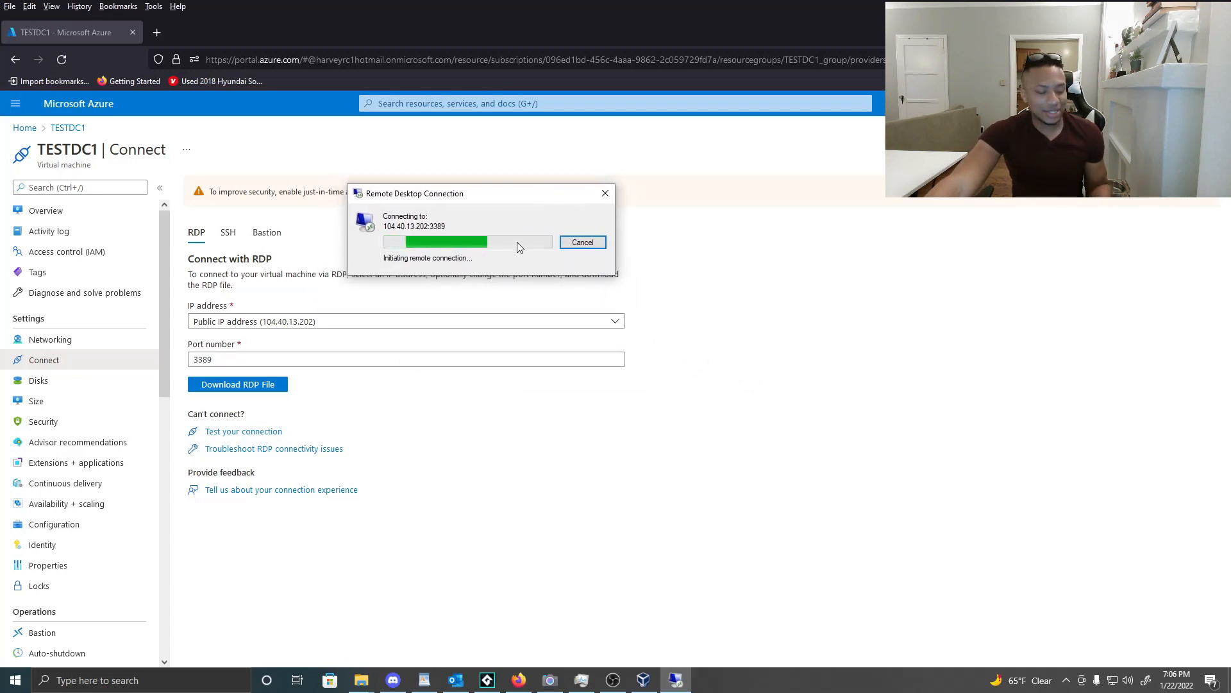
{"action": "left_click_drag", "start_coordinate": [425, 195], "coordinate": [703, 231]}
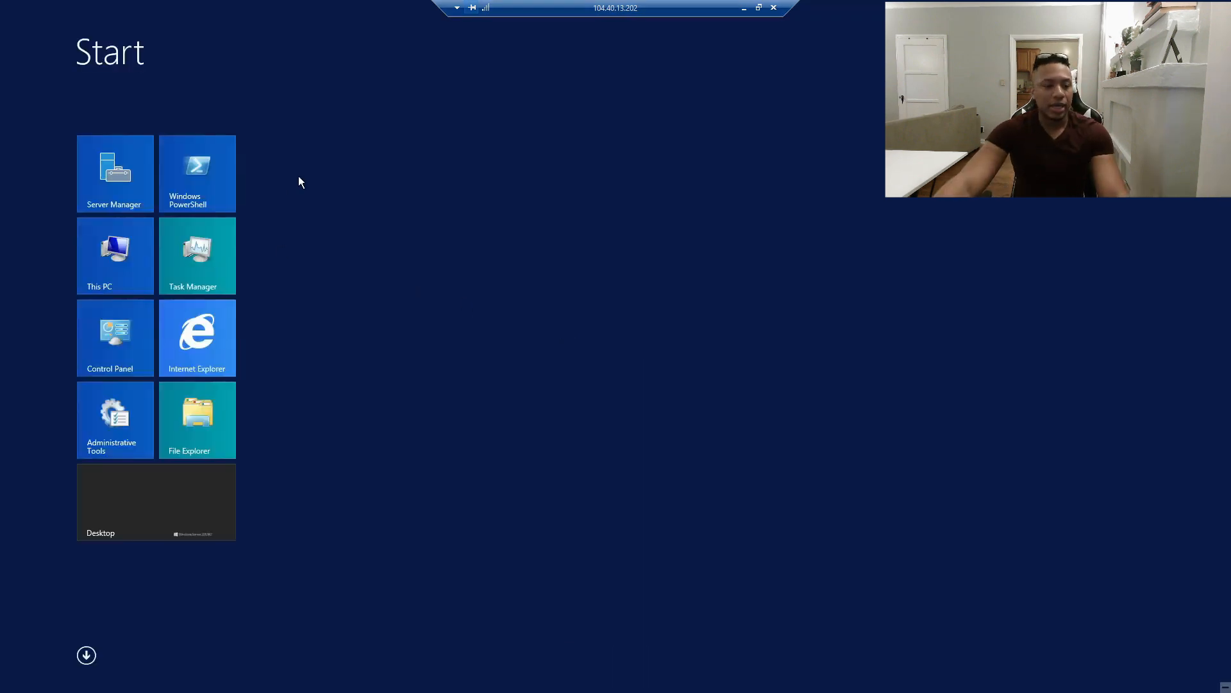
Search the Start screen for 'active' and launch Active Directory Users and Computers.
{"action": "left_click", "coordinate": [1198, 51]}
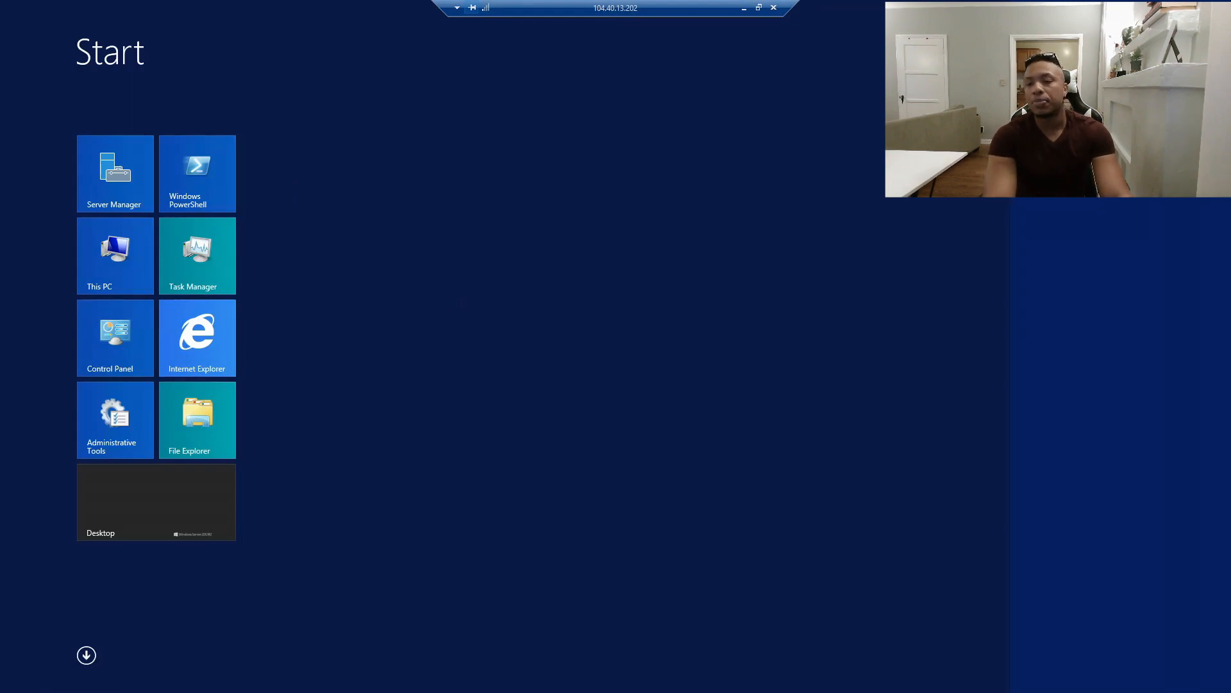
{"action": "type", "text": "active"}
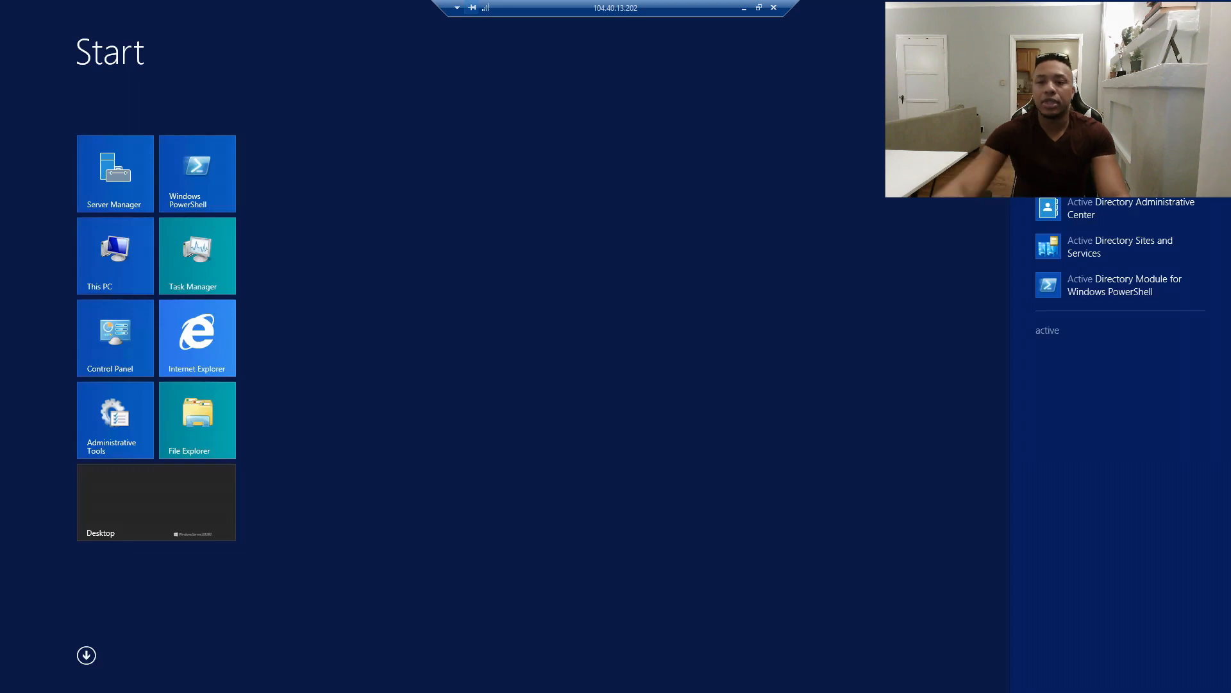
{"action": "key", "text": "Return"}
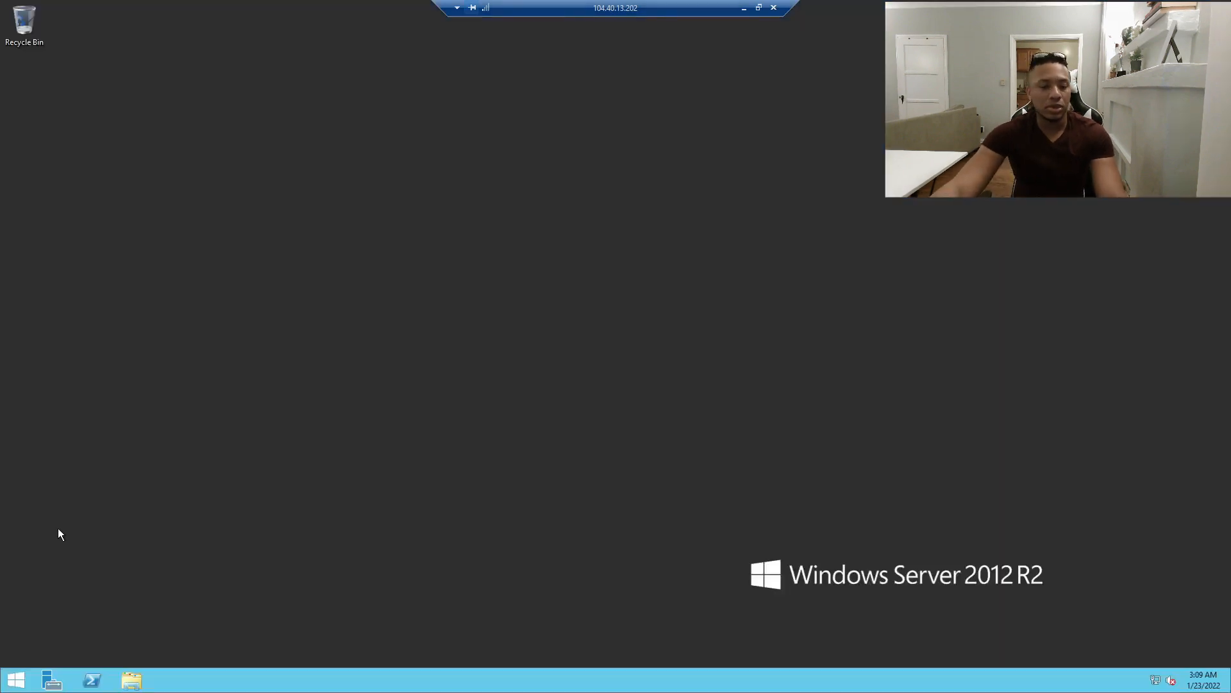
Pin Active Directory Users and Computers to the taskbar and centre its window.
{"action": "right_click", "coordinate": [171, 678]}
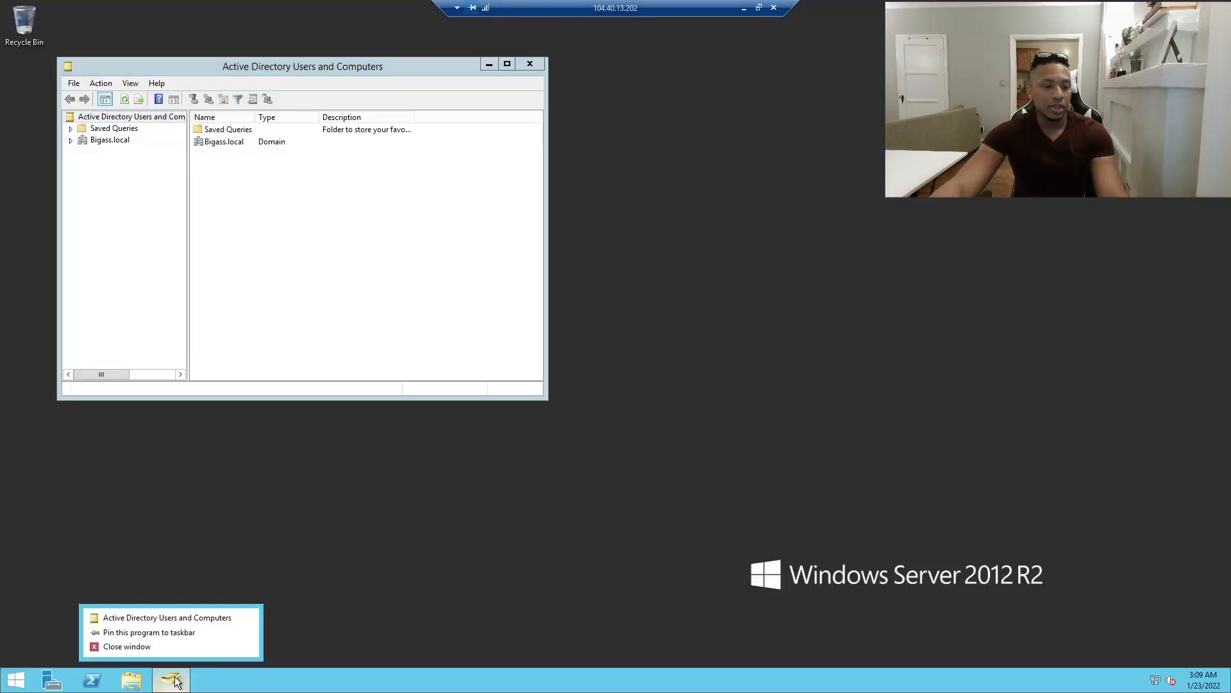
{"action": "left_click", "coordinate": [170, 633]}
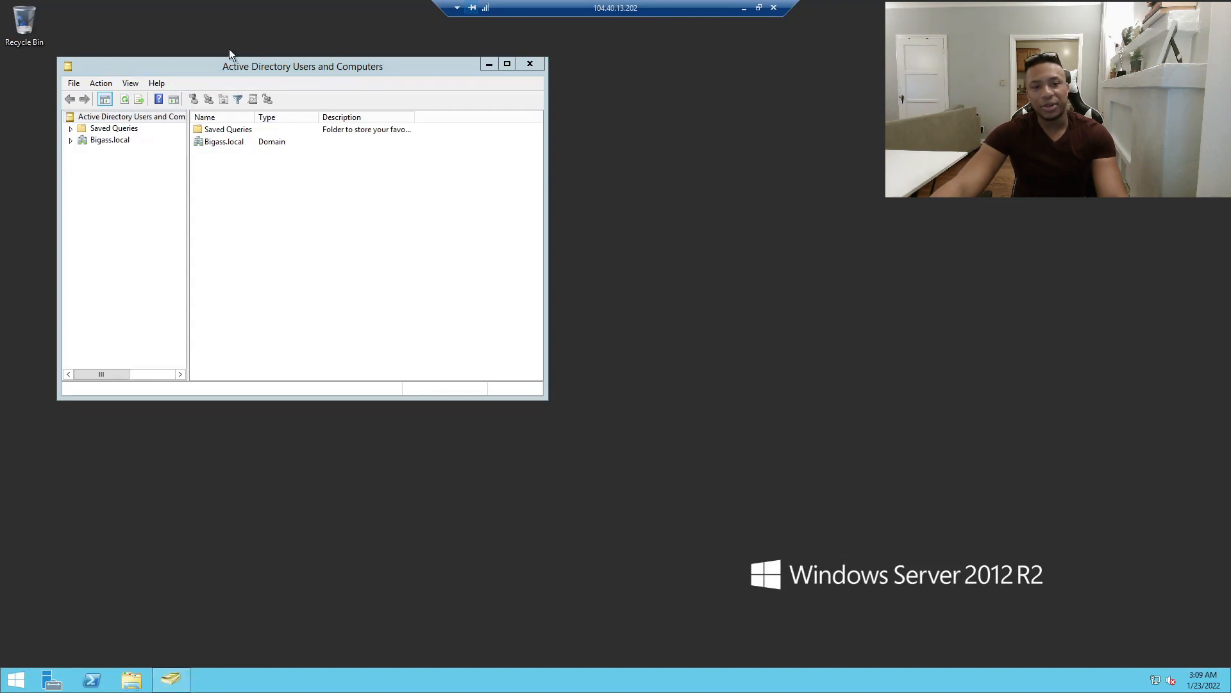
{"action": "left_click_drag", "start_coordinate": [230, 70], "coordinate": [583, 167]}
Expand the Bigass.local domain and inspect the Administrator account in the Users container.
{"action": "left_click", "coordinate": [462, 238]}
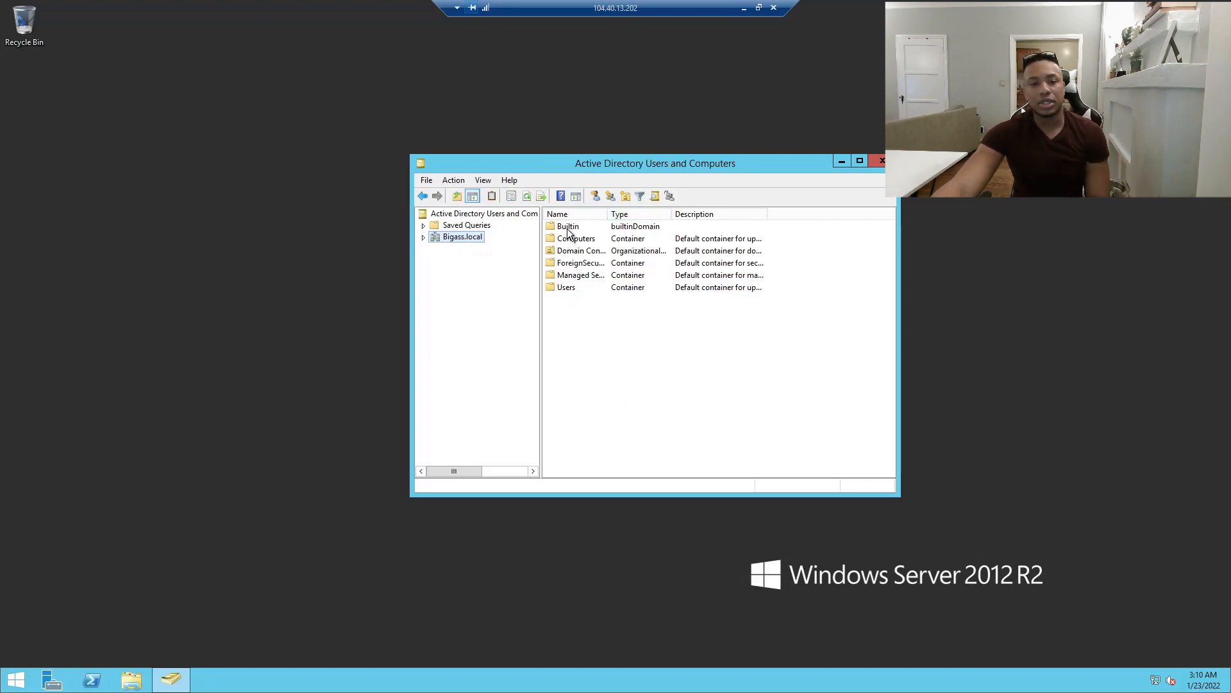
{"action": "left_click", "coordinate": [423, 237]}
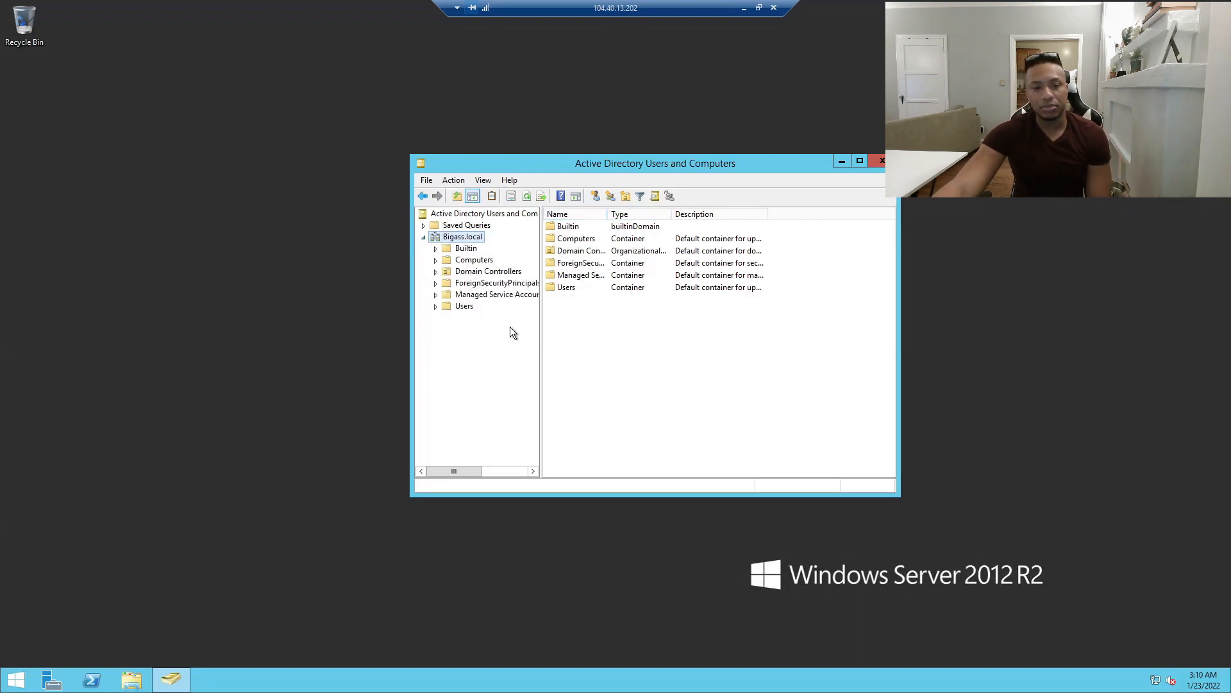
{"action": "left_click", "coordinate": [457, 306]}
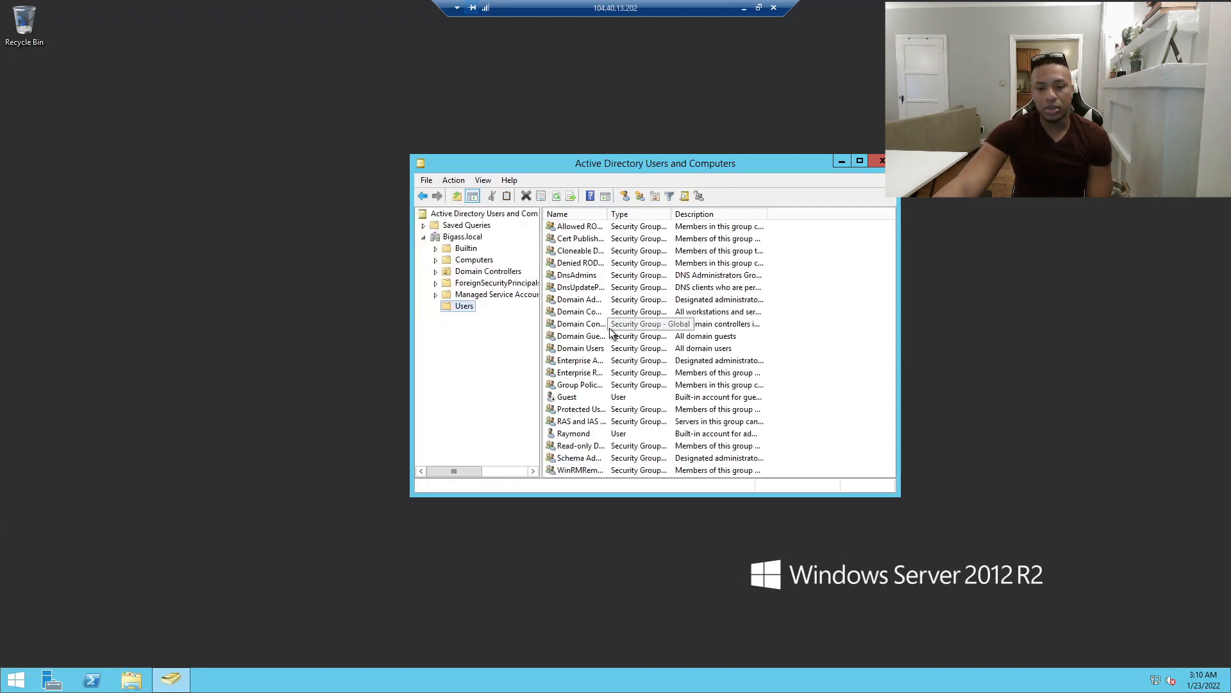
{"action": "left_click", "coordinate": [565, 437]}
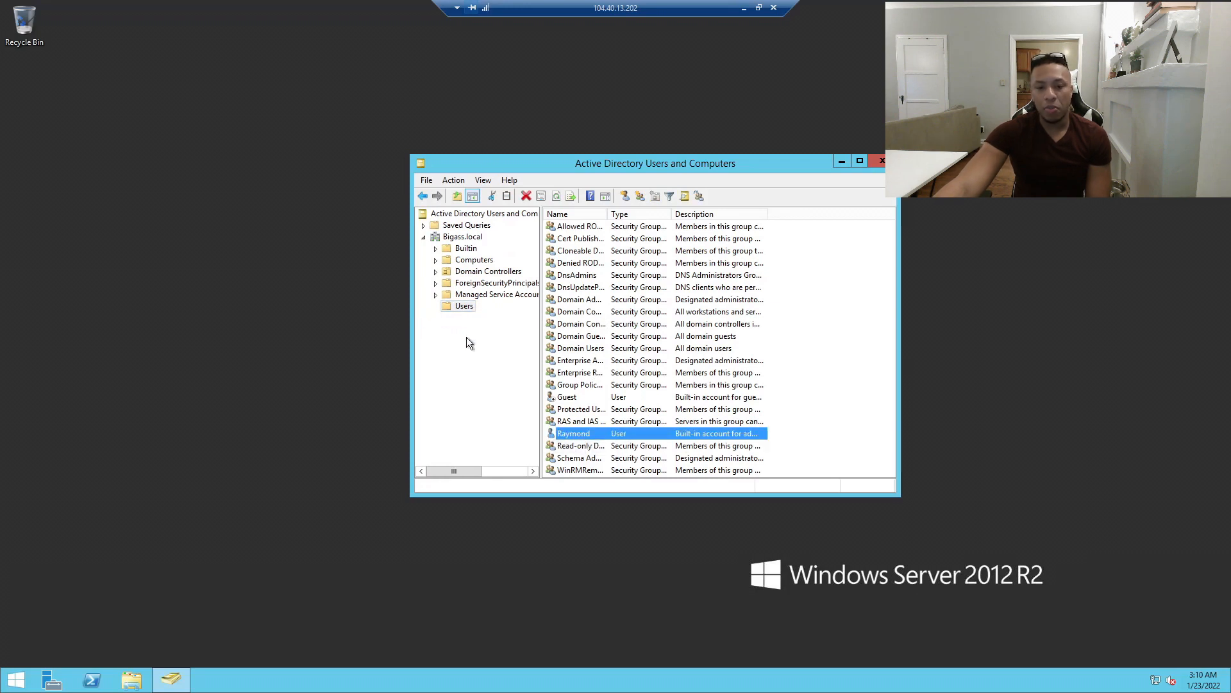
{"action": "left_click_drag", "start_coordinate": [478, 157], "coordinate": [341, 100]}
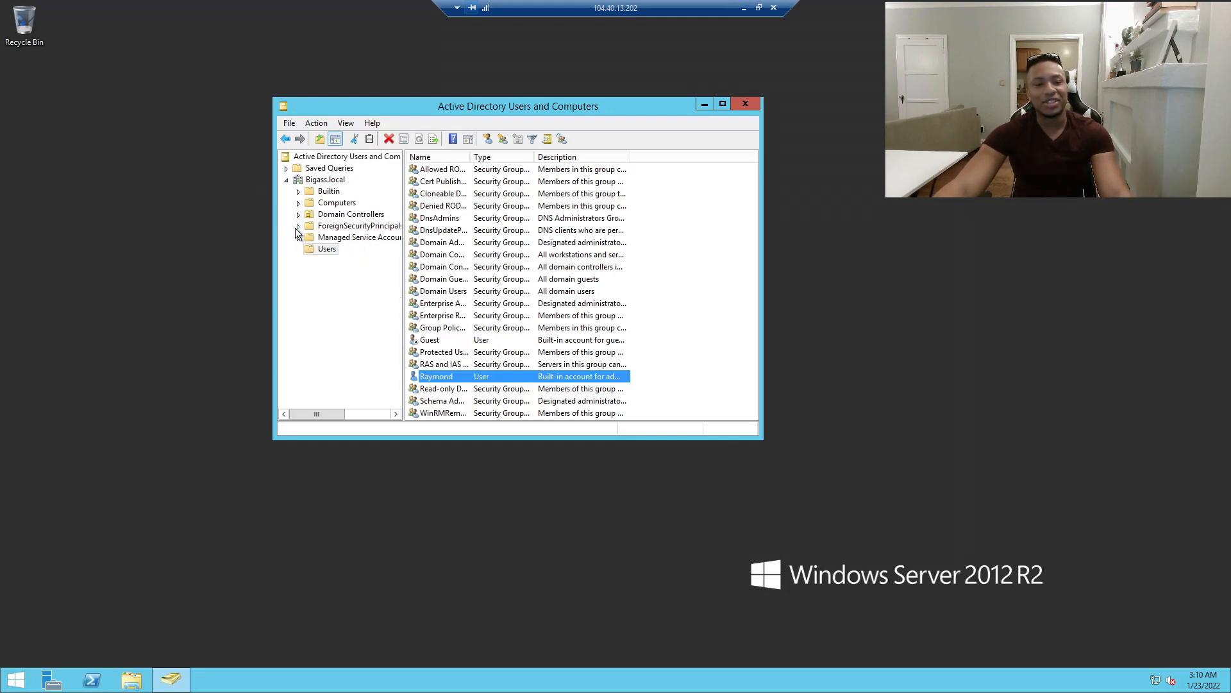
Browse the Domain Controllers, ForeignSecurityPrincipals and Managed Service Accounts containers, then collapse Bigass.local.
{"action": "left_click", "coordinate": [340, 215]}
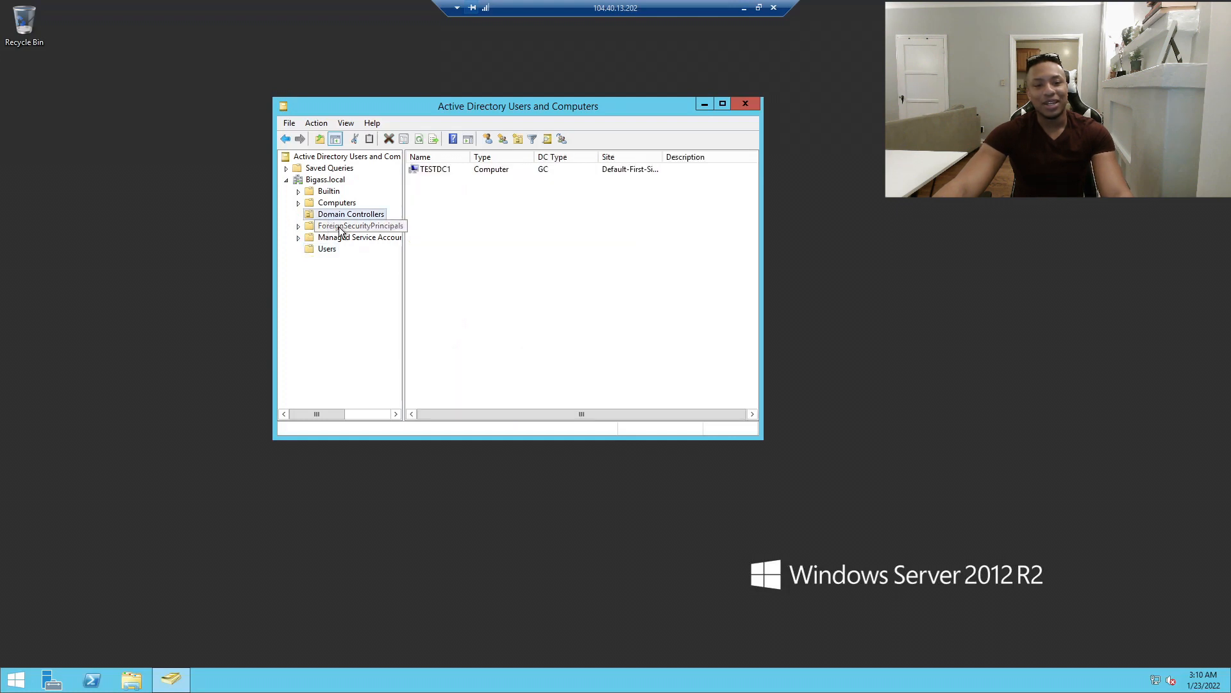
{"action": "left_click", "coordinate": [450, 206]}
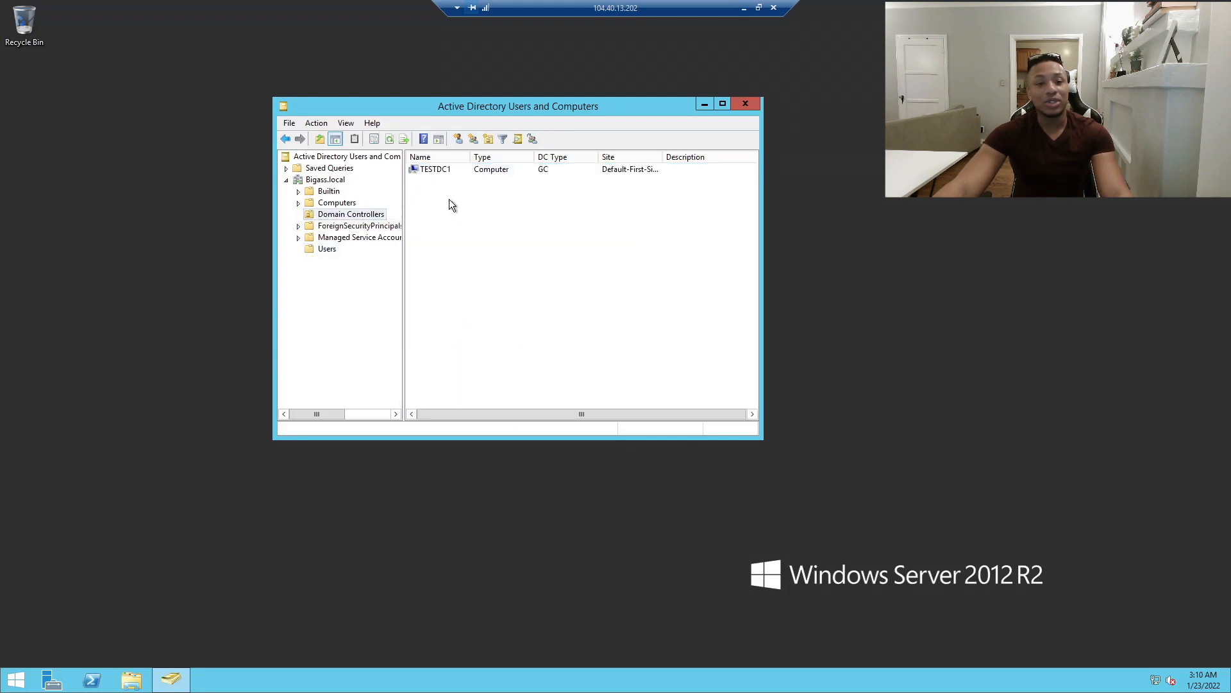
{"action": "left_click", "coordinate": [300, 203]}
{"action": "left_click", "coordinate": [297, 226]}
{"action": "left_click", "coordinate": [297, 238]}
{"action": "left_click", "coordinate": [306, 241]}
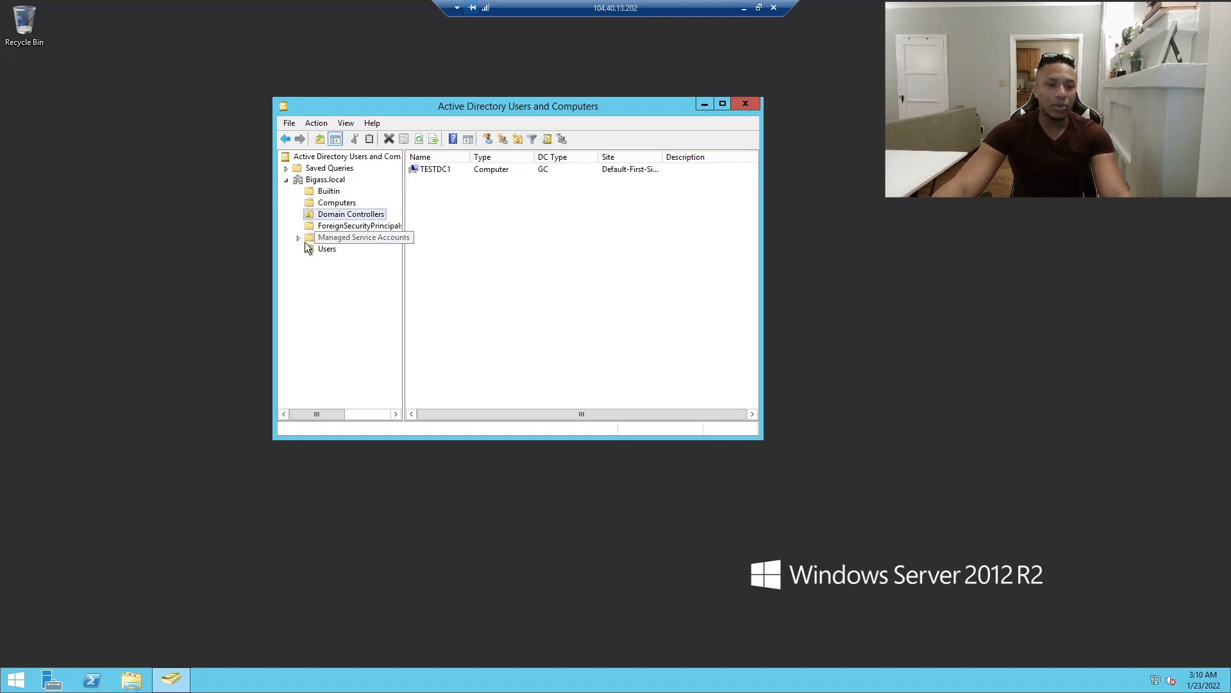
{"action": "left_click", "coordinate": [288, 181]}
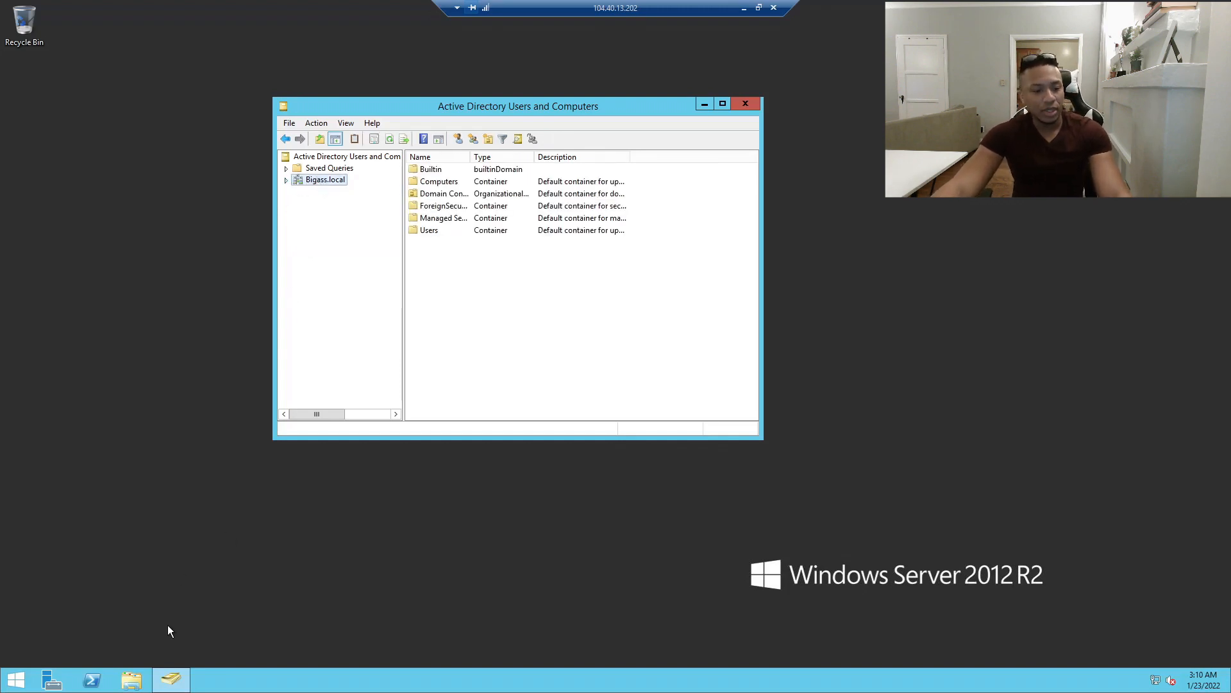
{"action": "left_click", "coordinate": [130, 683]}
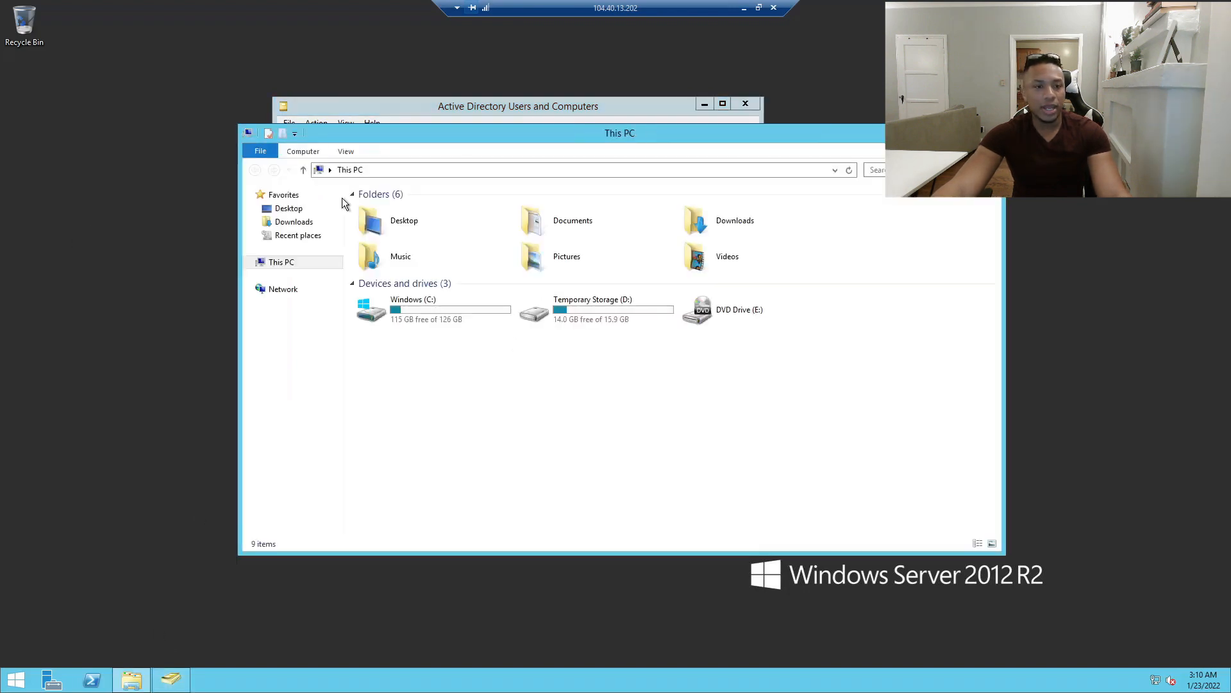
Navigate File Explorer from the Windows (C:) drive to the Desktop folder.
{"action": "double_click", "coordinate": [415, 308]}
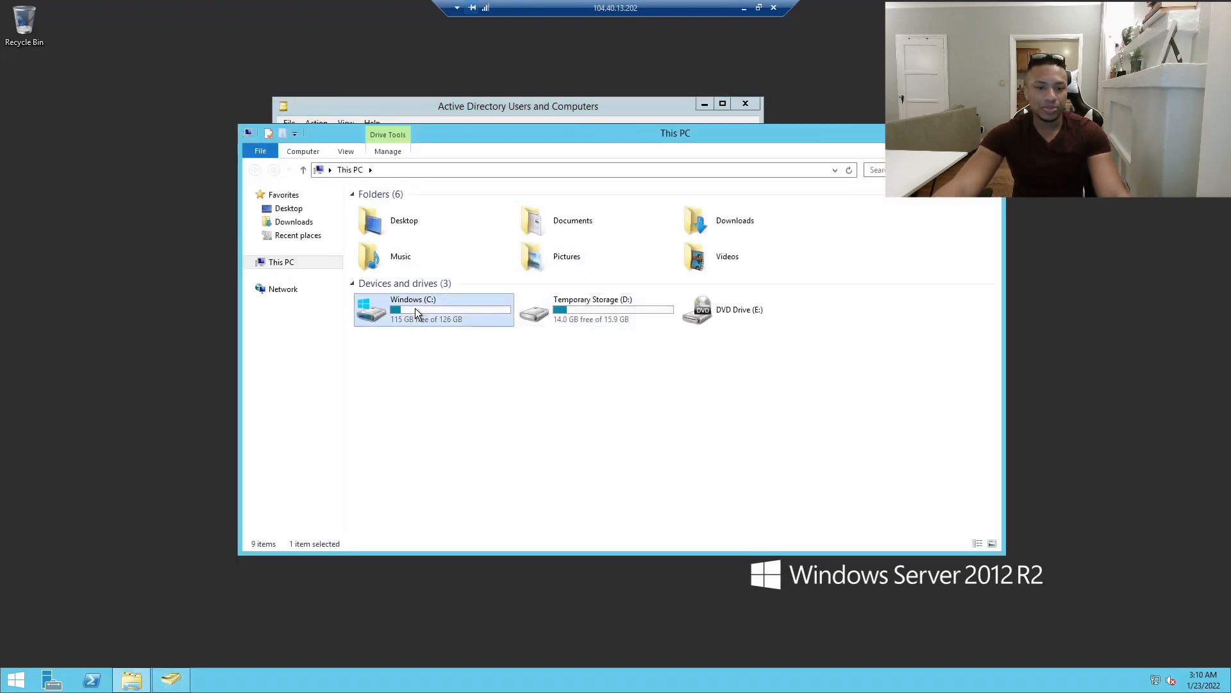
{"action": "right_click", "coordinate": [384, 343]}
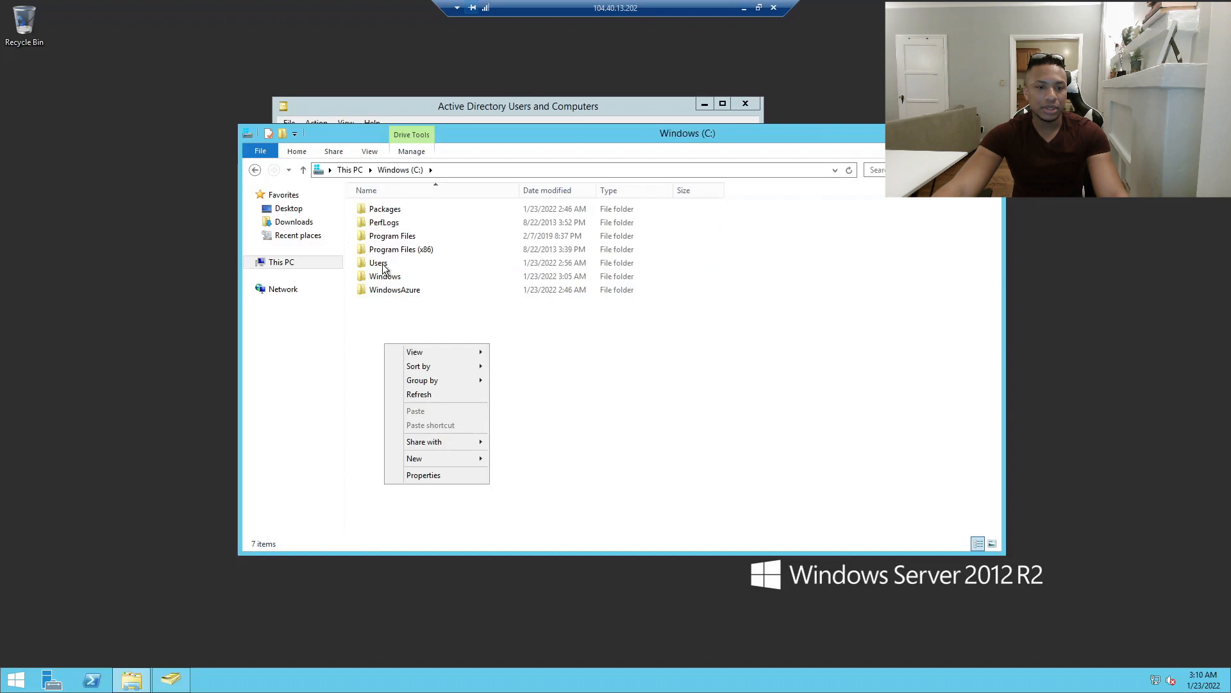
{"action": "left_click", "coordinate": [300, 220]}
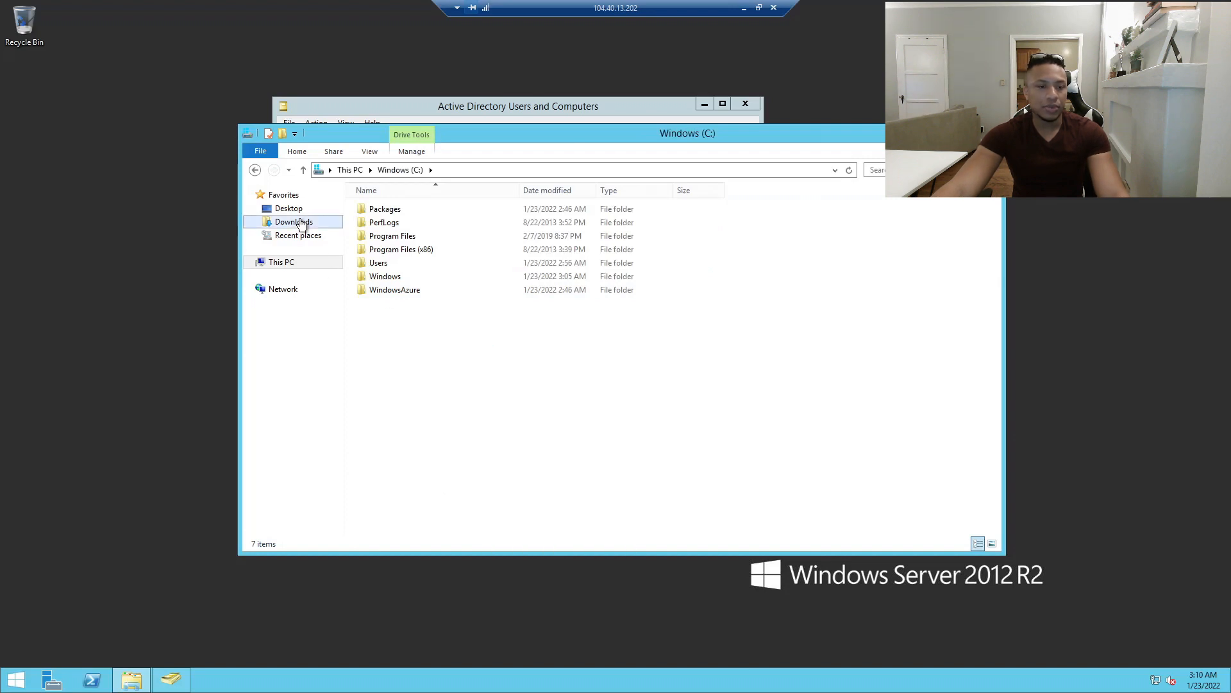
{"action": "left_click", "coordinate": [297, 210]}
Create a new folder on the Desktop and name it Finance.
{"action": "right_click", "coordinate": [411, 316]}
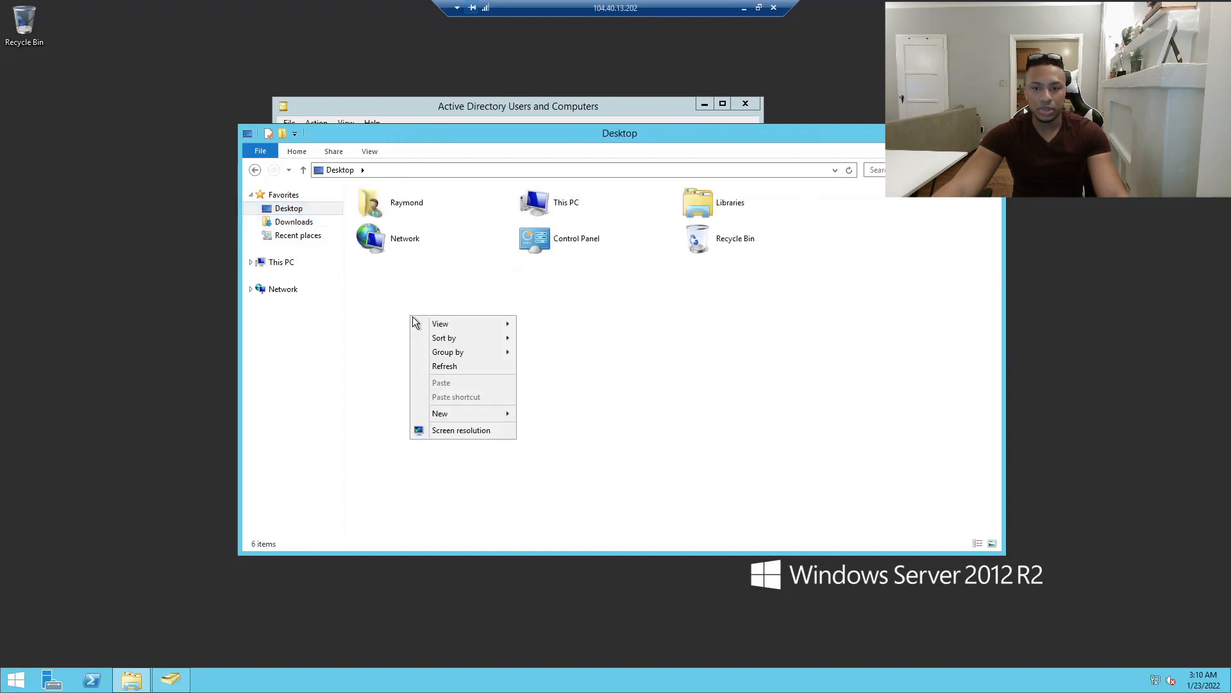
{"action": "left_click", "coordinate": [537, 413]}
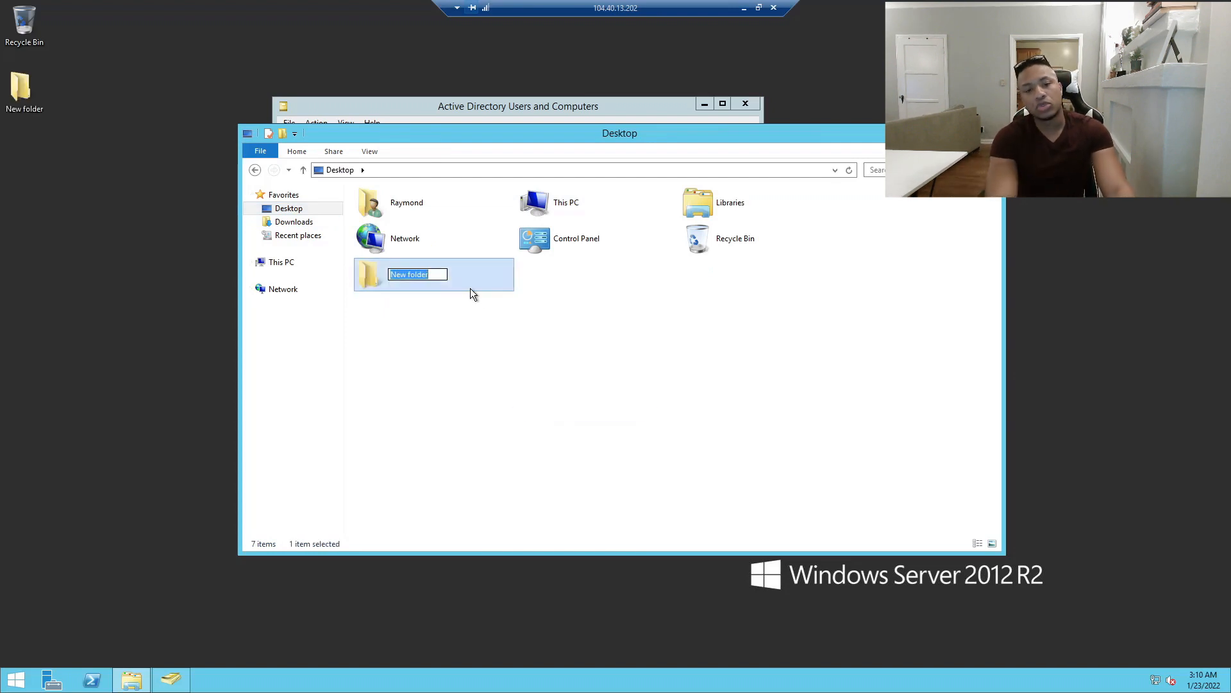
{"action": "type", "text": "FOlde"}
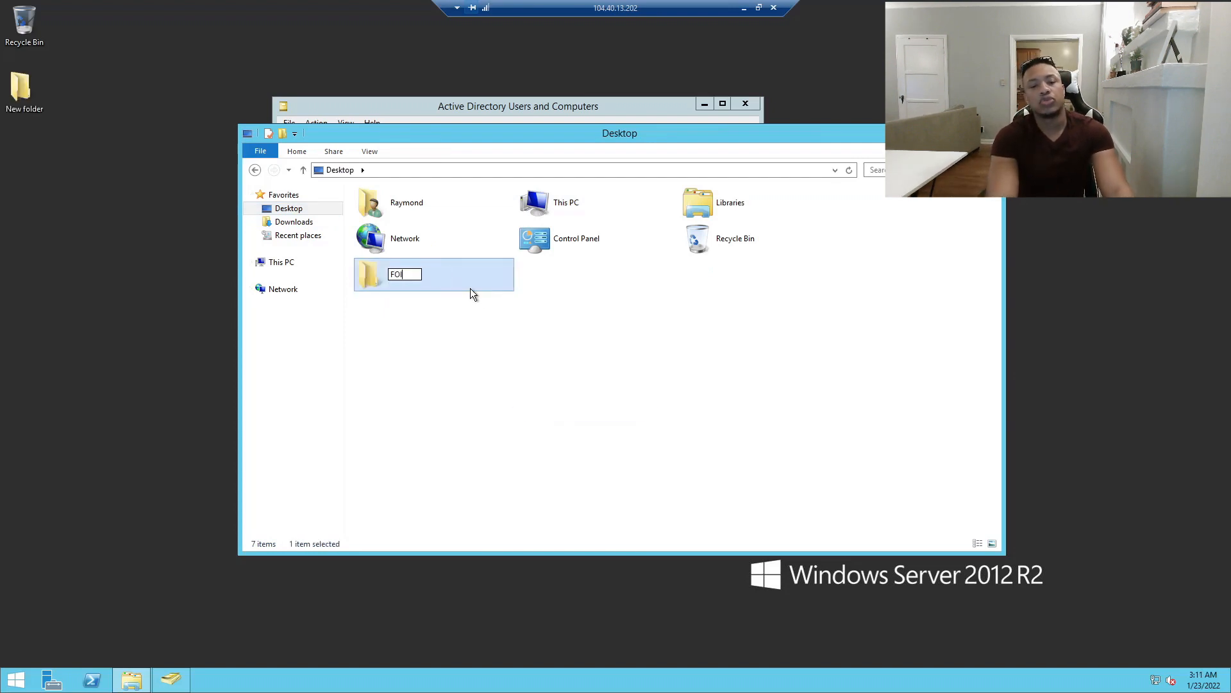
{"action": "key", "text": "BackSpace"}
{"action": "key", "text": "BackSpace"}
{"action": "key", "text": "BackSpace"}
{"action": "key", "text": "BackSpace"}
{"action": "key", "text": "BackSpace"}
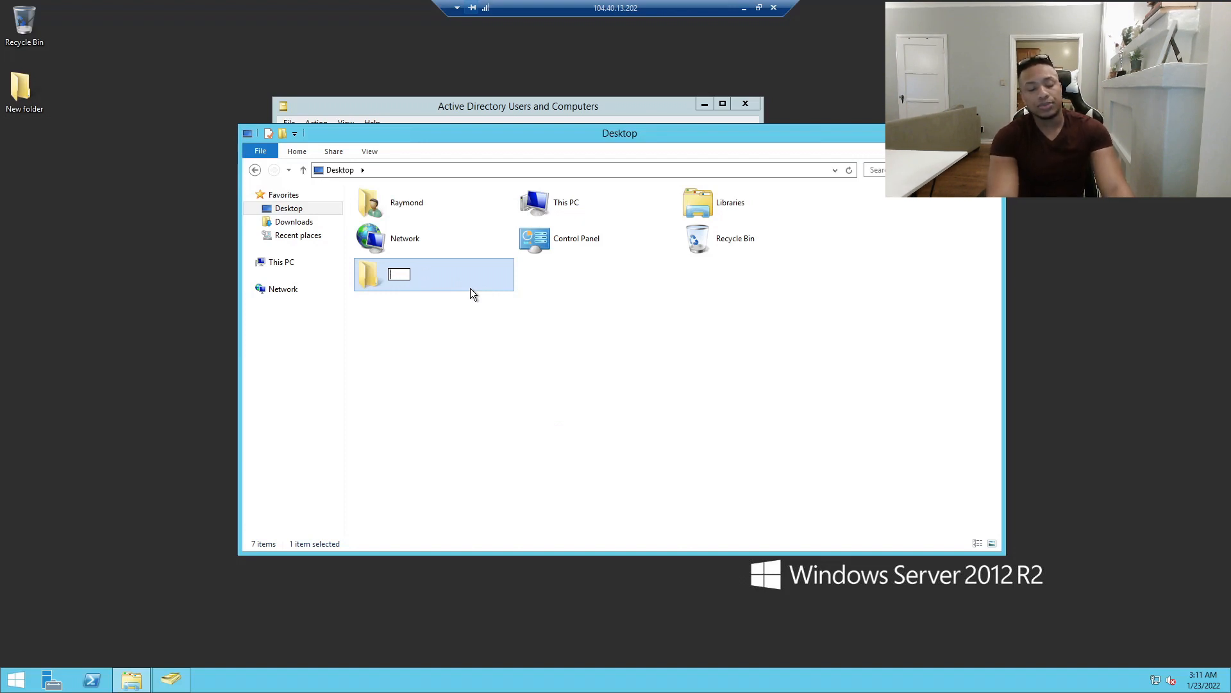
{"action": "type", "text": "Finance"}
{"action": "key", "text": "Return"}
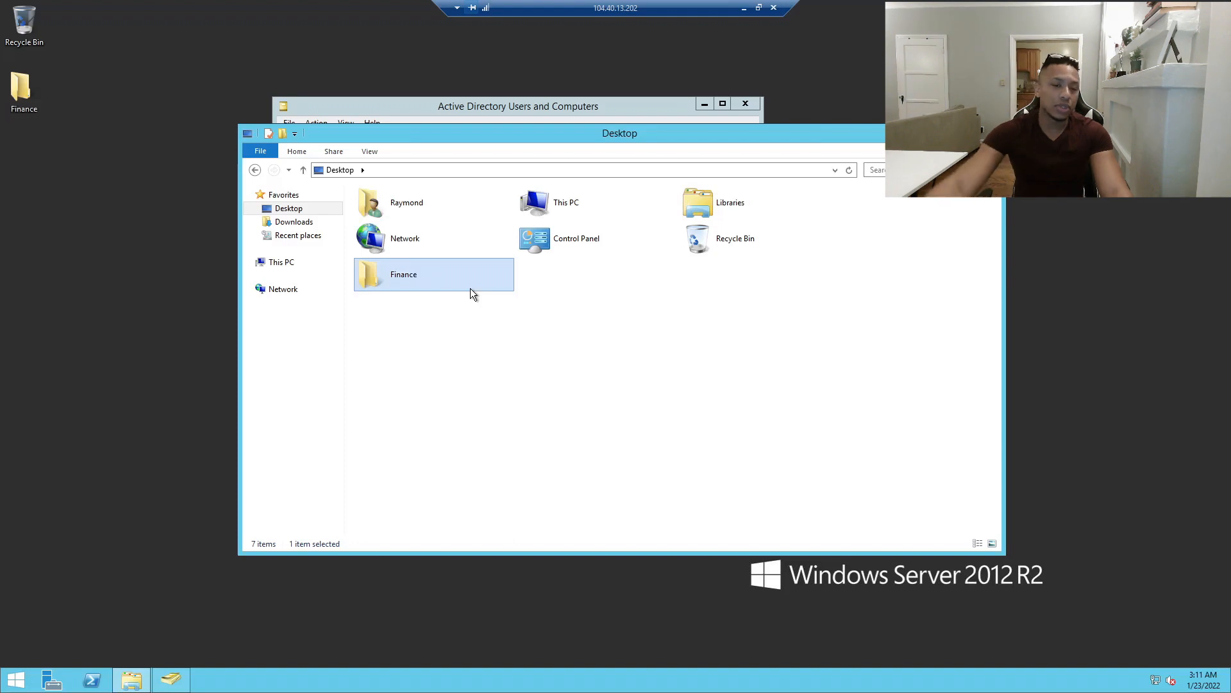
Review the Finance folder's Security permissions, then move Explorer aside and bring ADUC forward.
{"action": "right_click", "coordinate": [406, 274]}
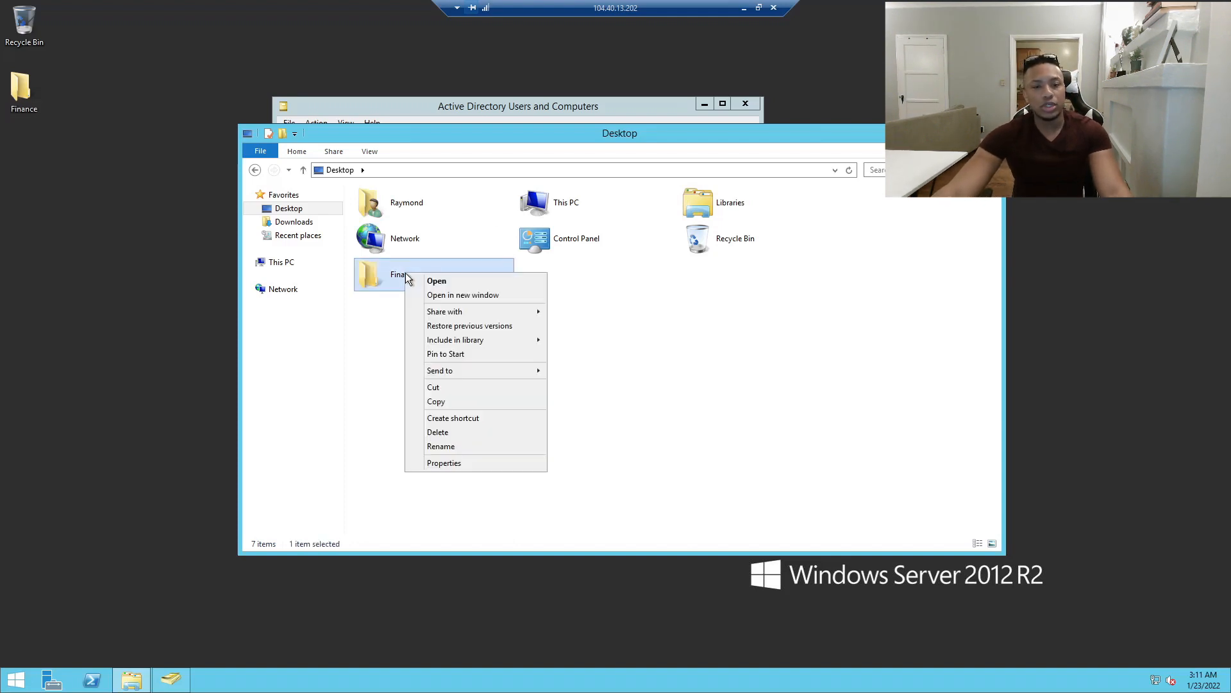
{"action": "left_click", "coordinate": [443, 462]}
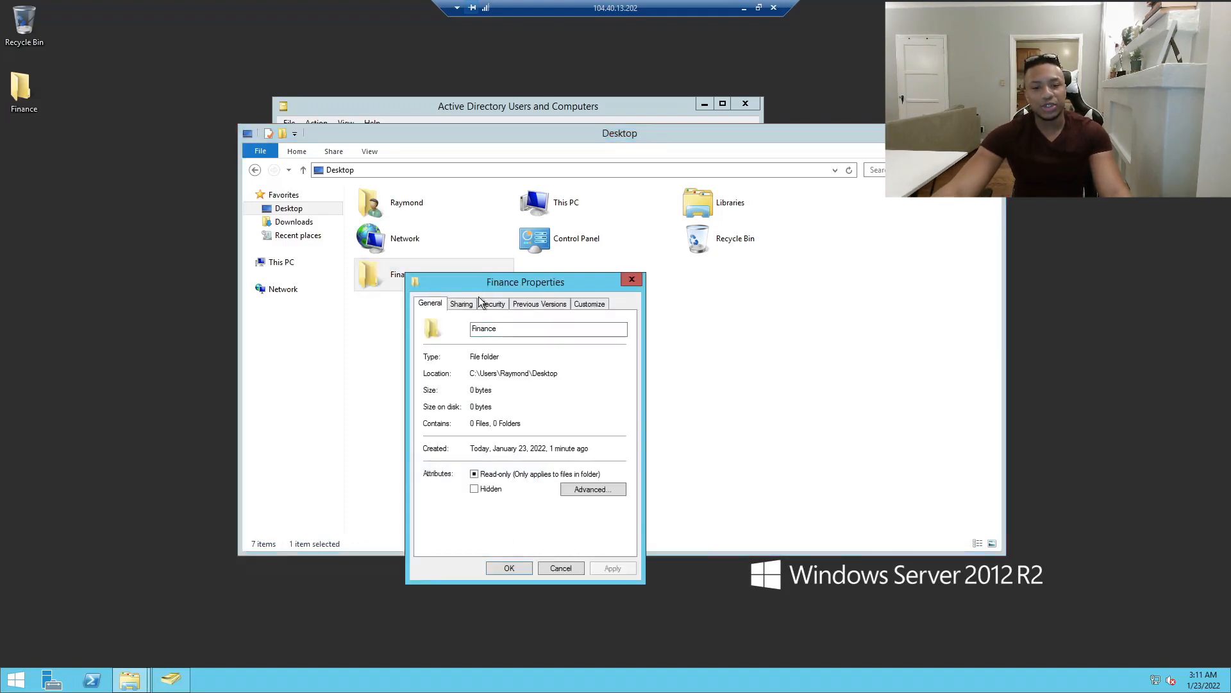
{"action": "left_click", "coordinate": [486, 302]}
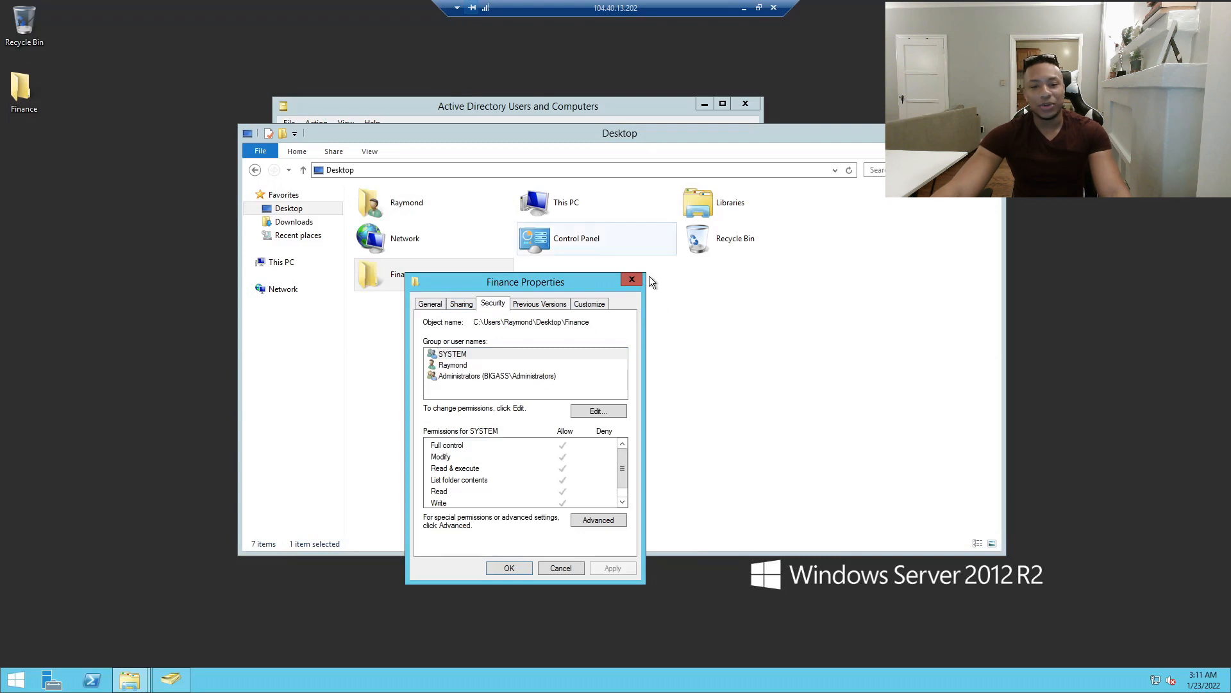
{"action": "left_click", "coordinate": [631, 277]}
{"action": "left_click_drag", "start_coordinate": [526, 136], "coordinate": [864, 307]}
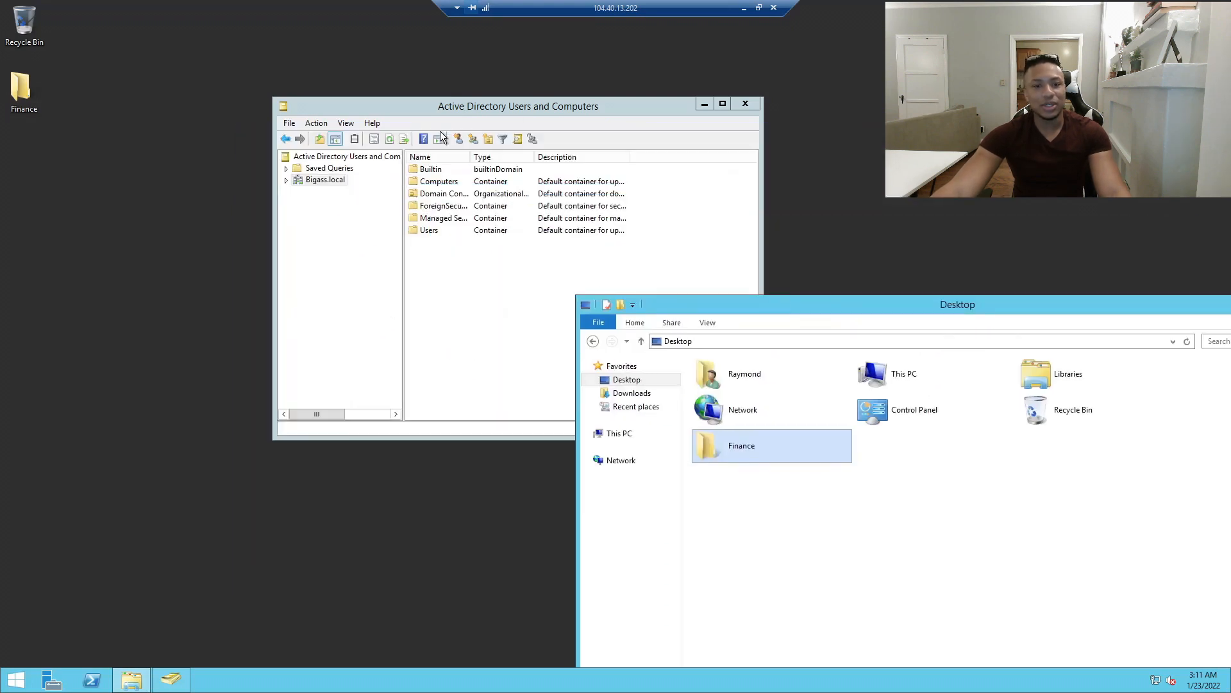
{"action": "left_click_drag", "start_coordinate": [505, 108], "coordinate": [393, 102]}
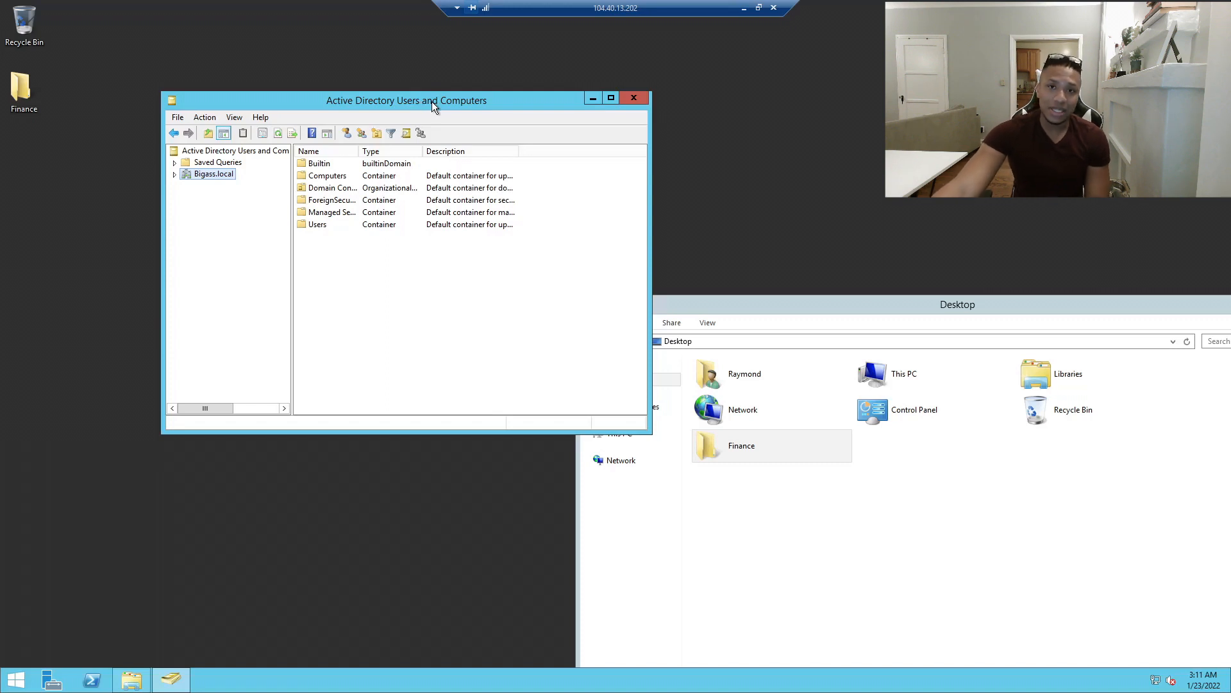
Enlarge the ADUC window, expand Bigass.local, widen the tree pane and list the Users container.
{"action": "left_click_drag", "start_coordinate": [388, 103], "coordinate": [444, 91]}
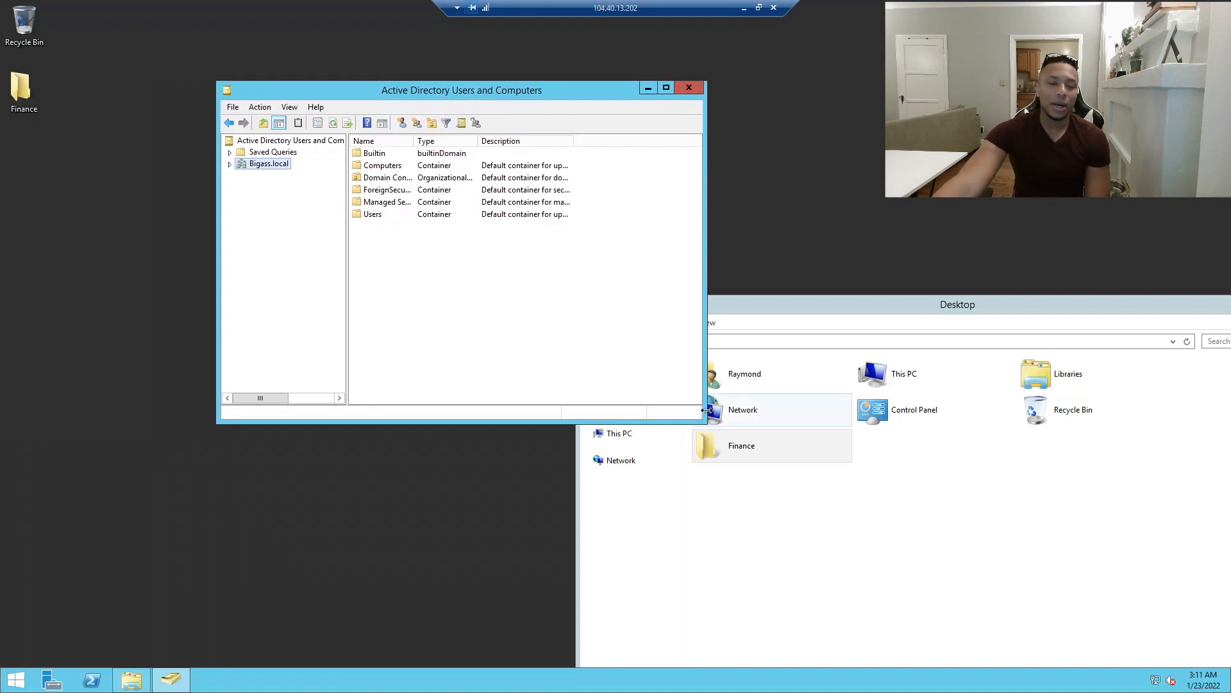
{"action": "left_click_drag", "start_coordinate": [703, 422], "coordinate": [944, 513]}
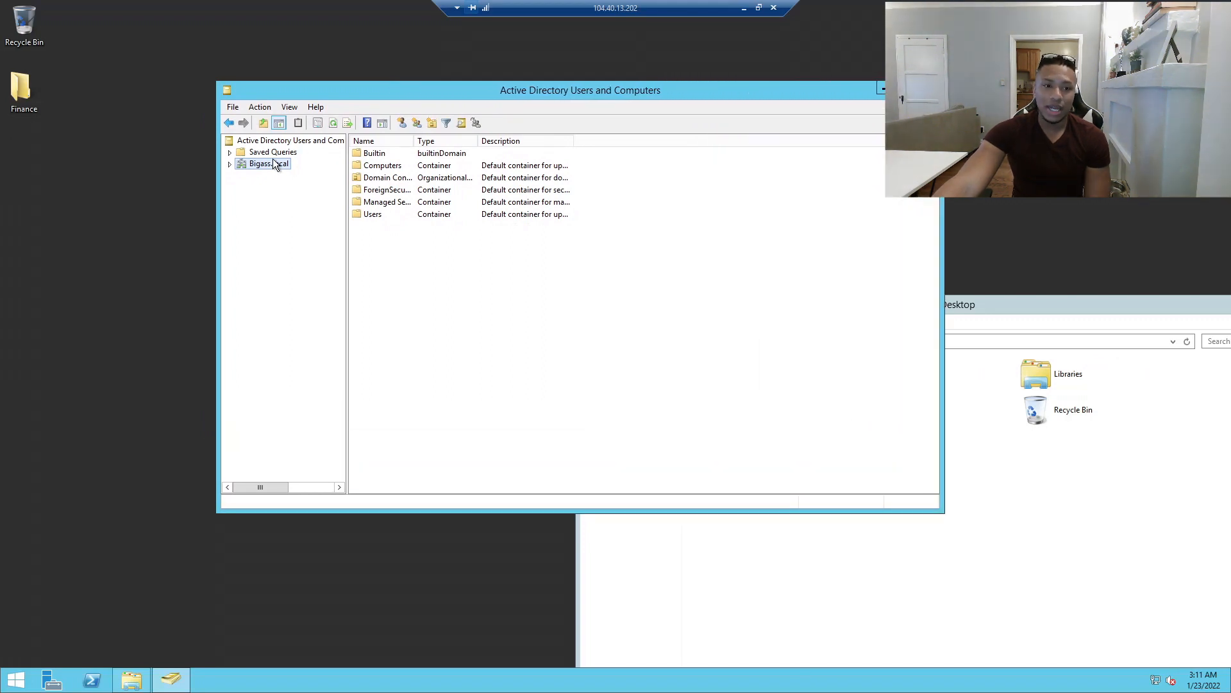
{"action": "left_click", "coordinate": [230, 164]}
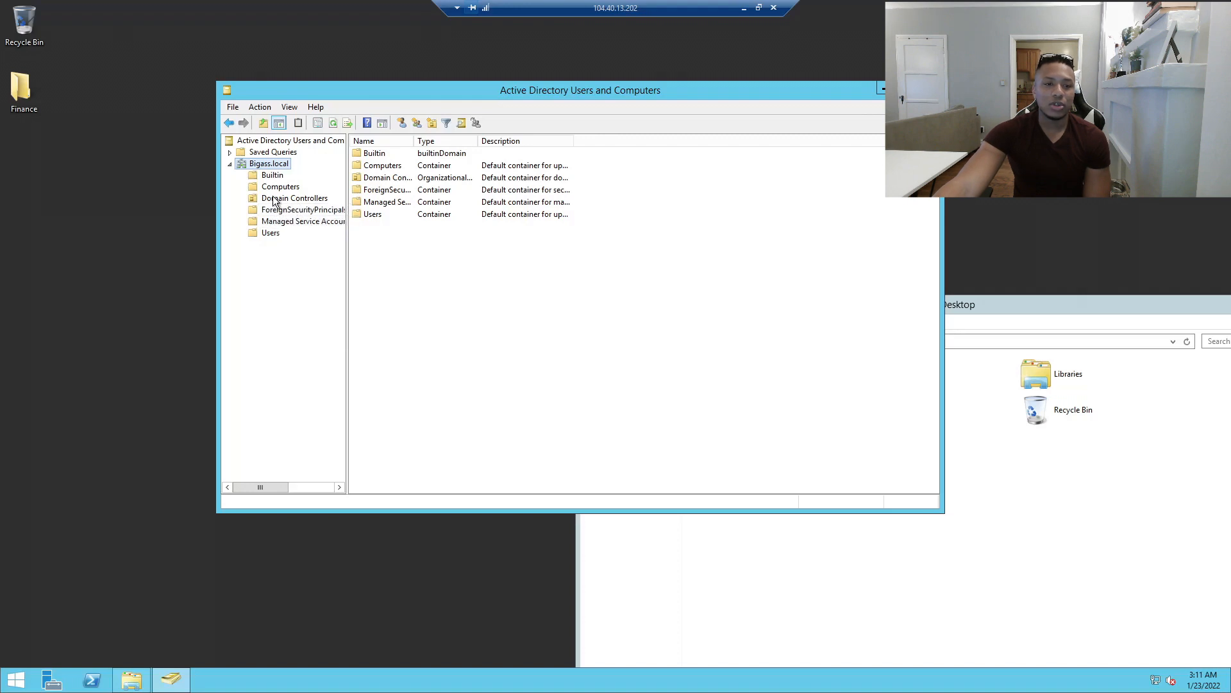
{"action": "left_click", "coordinate": [398, 282]}
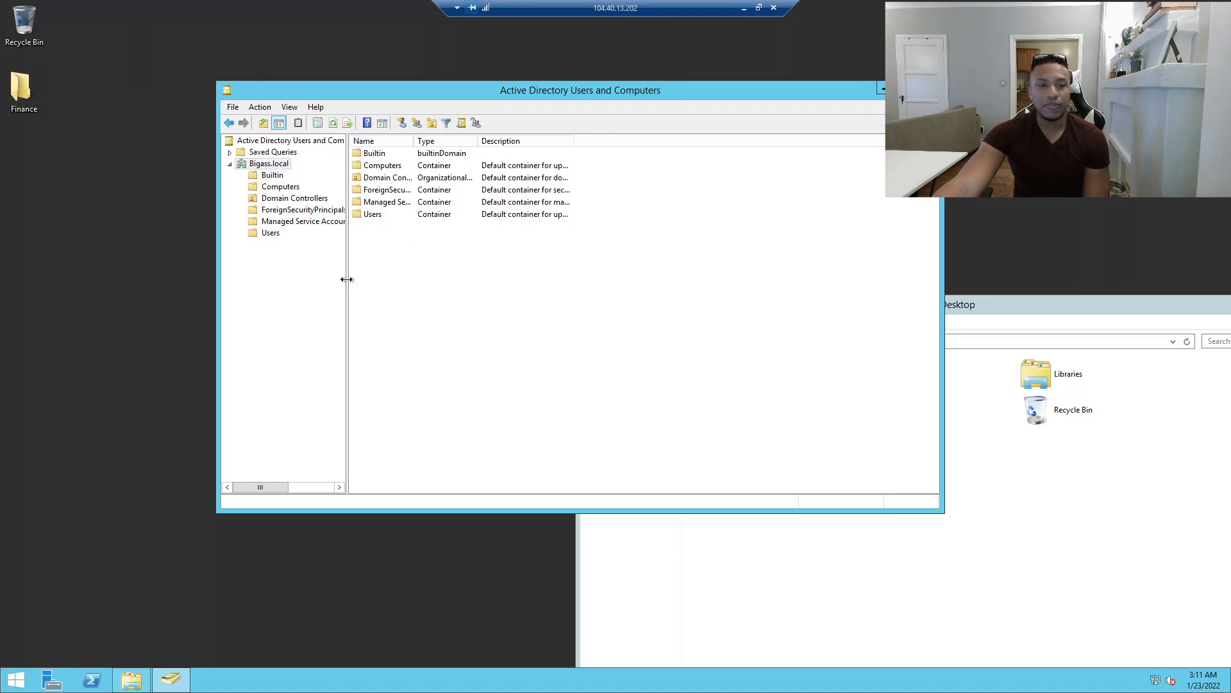
{"action": "left_click_drag", "start_coordinate": [345, 283], "coordinate": [478, 283]}
{"action": "left_click", "coordinate": [275, 235]}
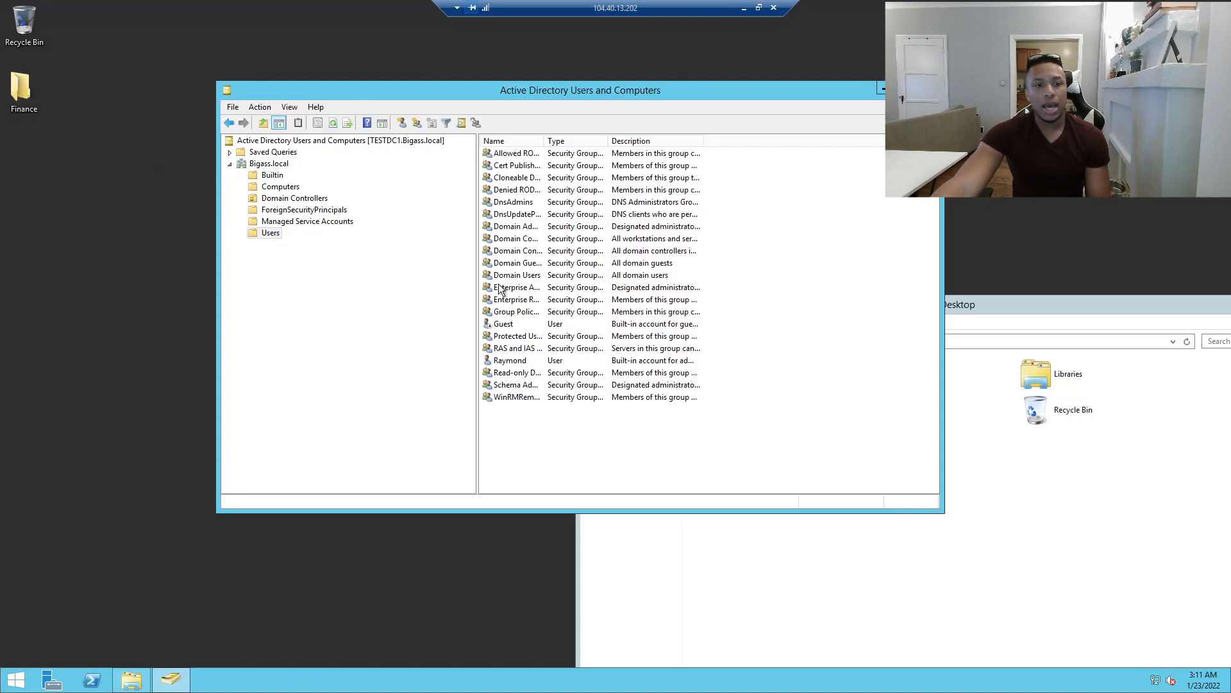
{"action": "left_click", "coordinate": [291, 270]}
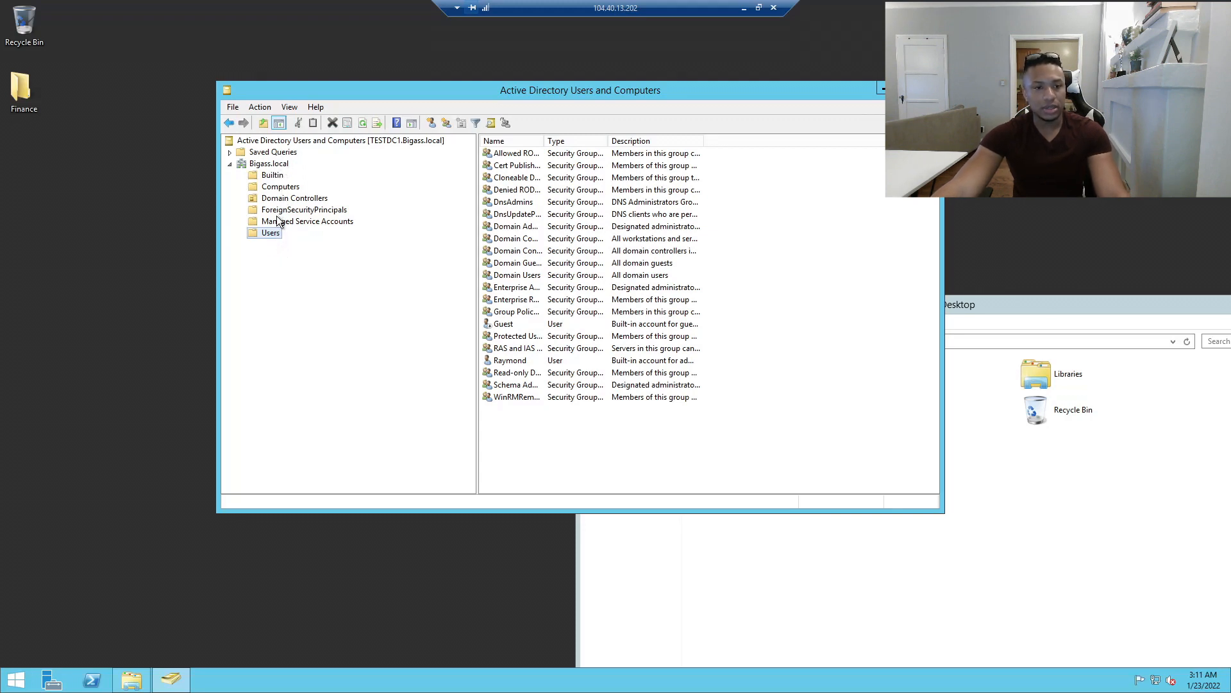
Add an organizational unit named Bigass Users directly under the Bigass.local domain.
{"action": "right_click", "coordinate": [274, 164]}
{"action": "mouse_move", "coordinate": [402, 260]}
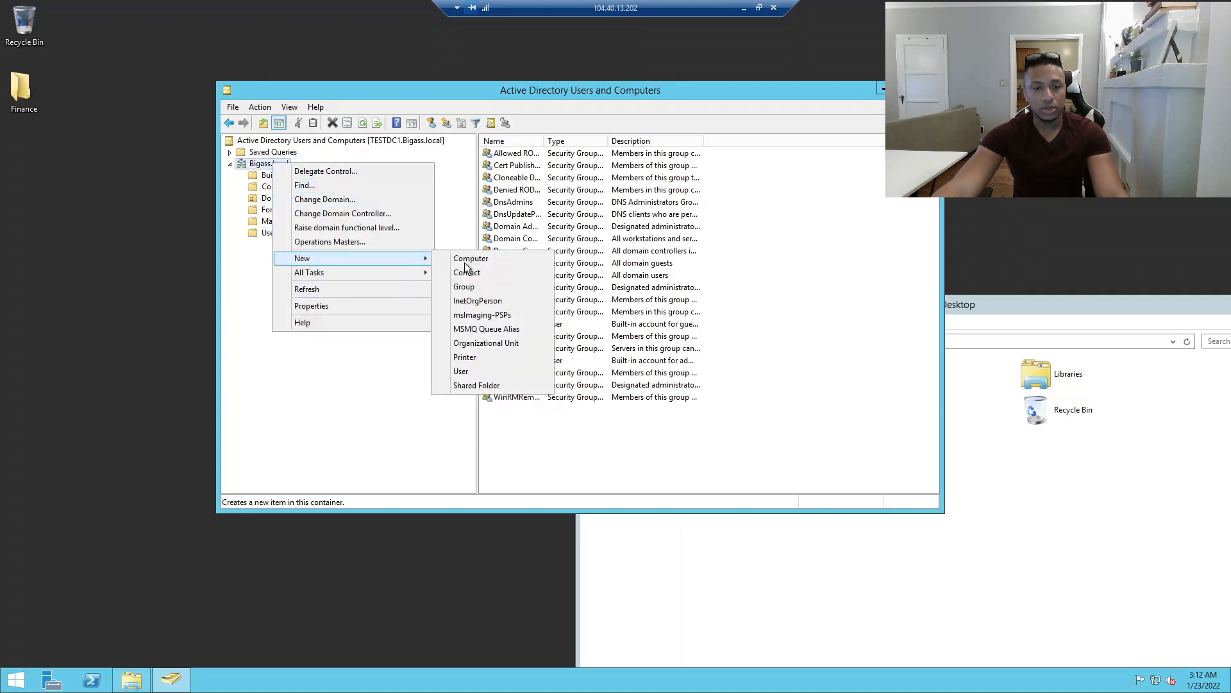
{"action": "left_click", "coordinate": [478, 345]}
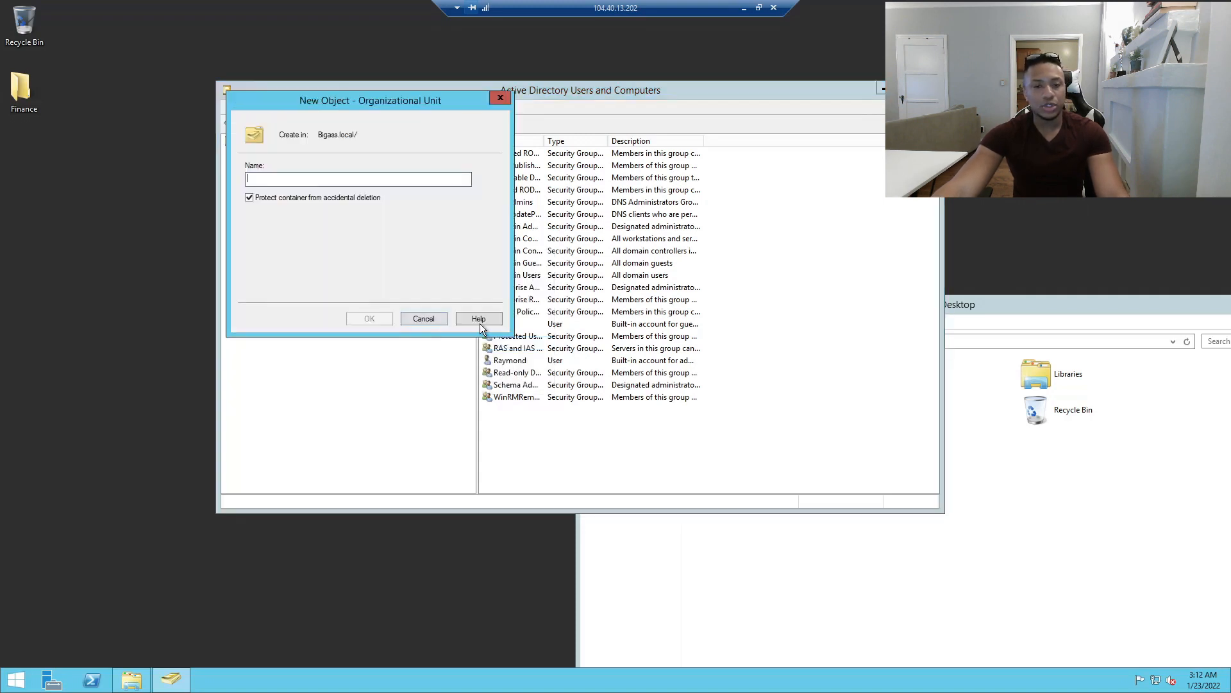
{"action": "left_click_drag", "start_coordinate": [325, 104], "coordinate": [645, 203]}
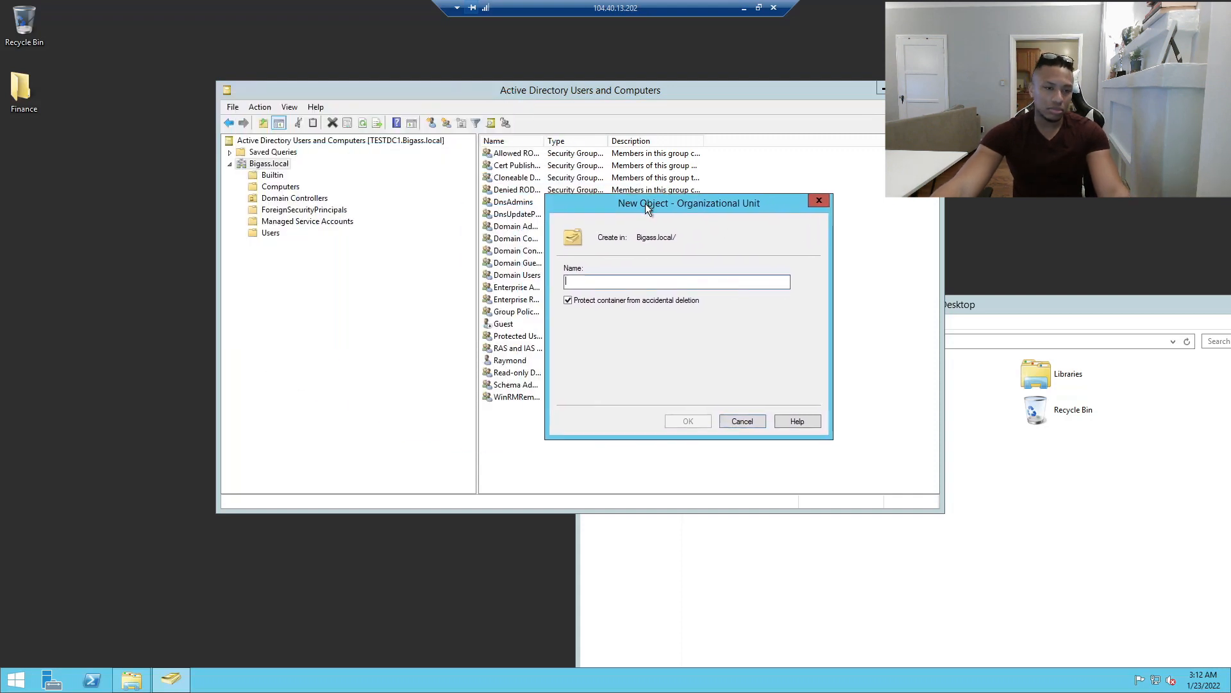
{"action": "left_click_drag", "start_coordinate": [645, 202], "coordinate": [723, 209]}
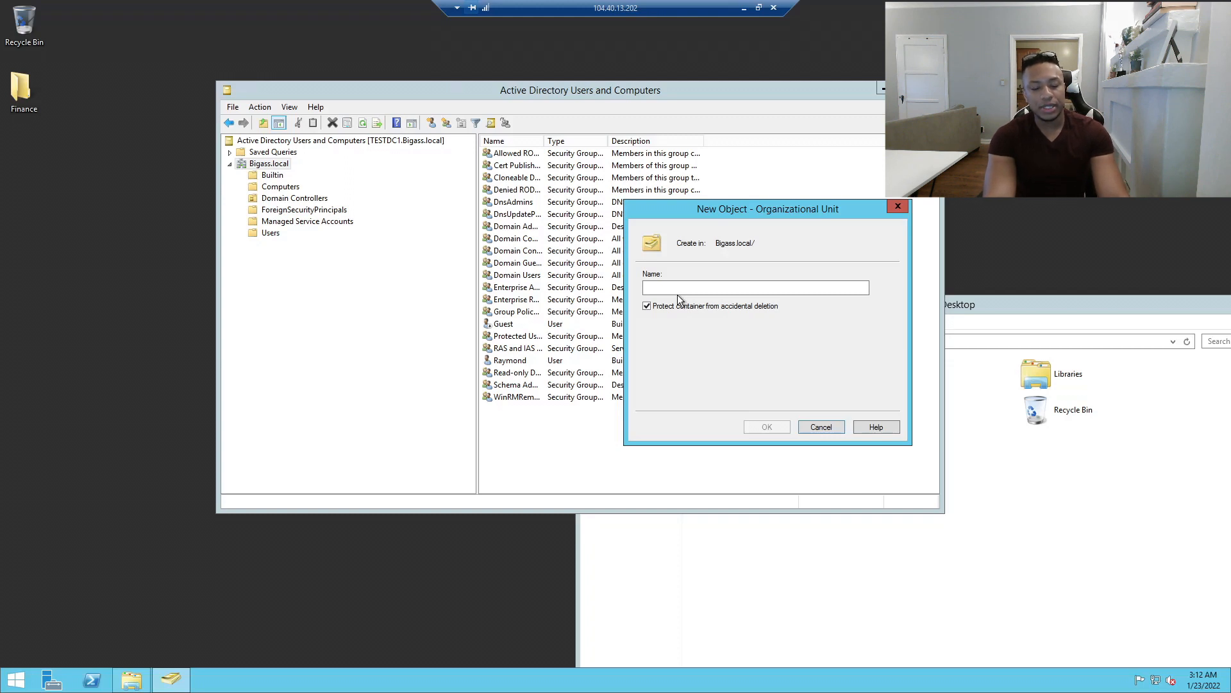
{"action": "type", "text": "Bi"}
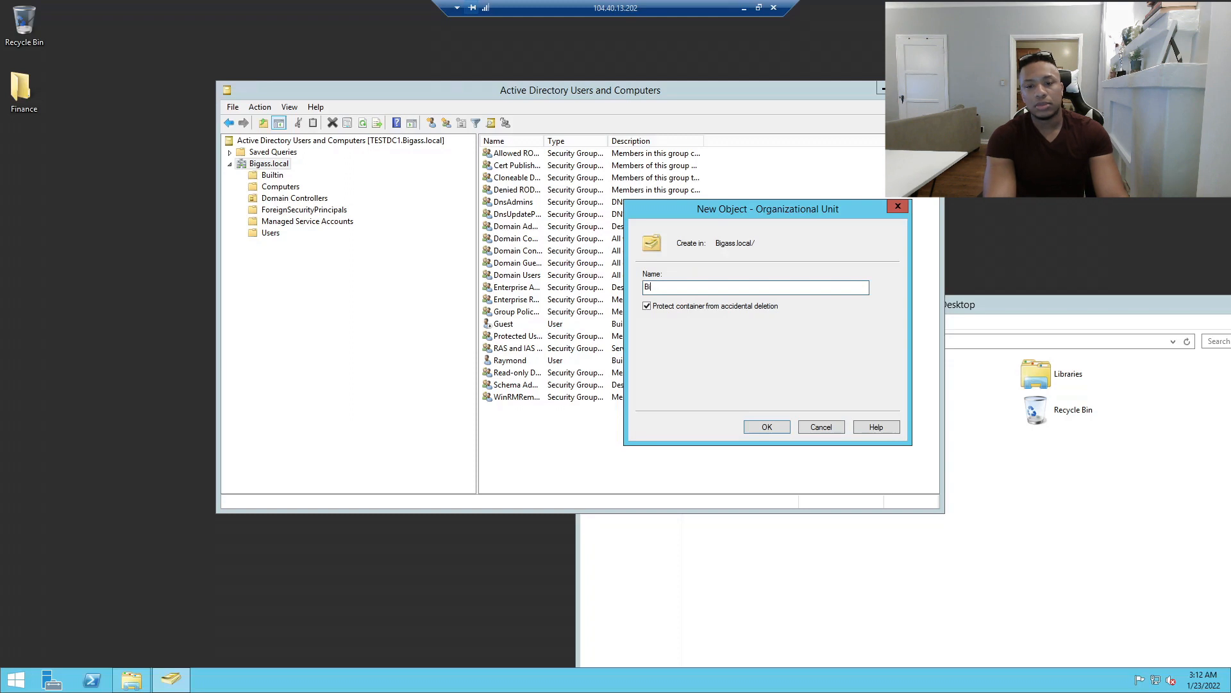
{"action": "type", "text": "ogass"}
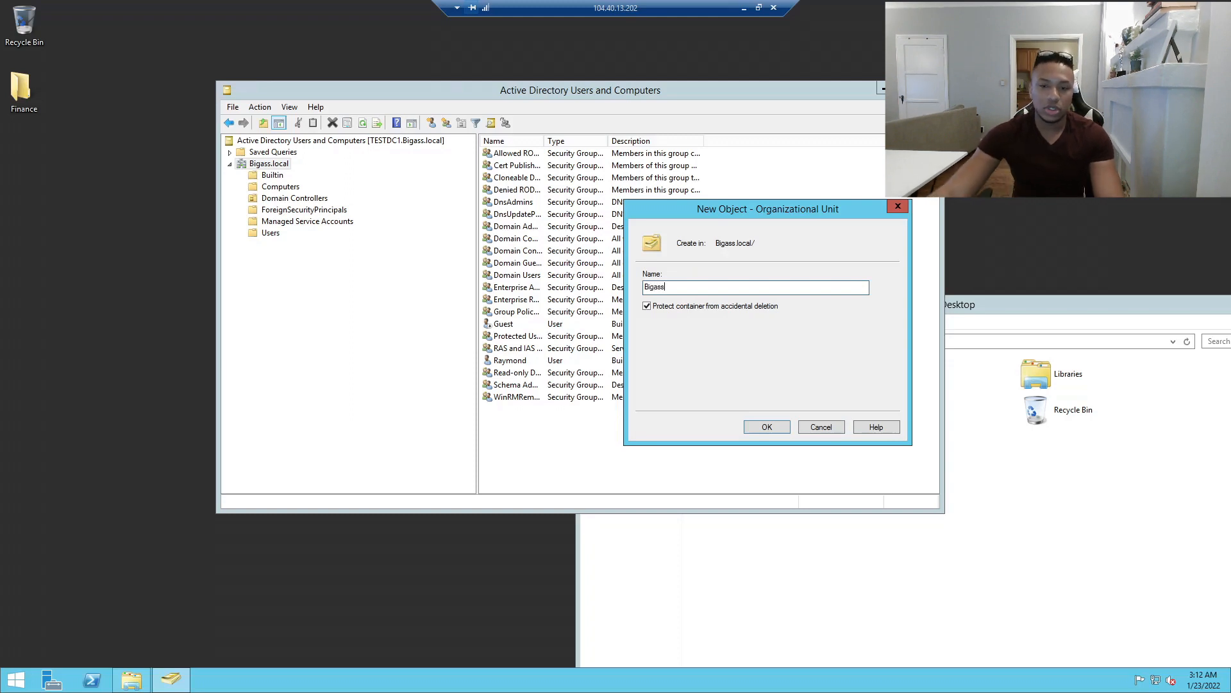
{"action": "type", "text": " Users"}
{"action": "left_click", "coordinate": [774, 428]}
{"action": "left_click", "coordinate": [283, 248]}
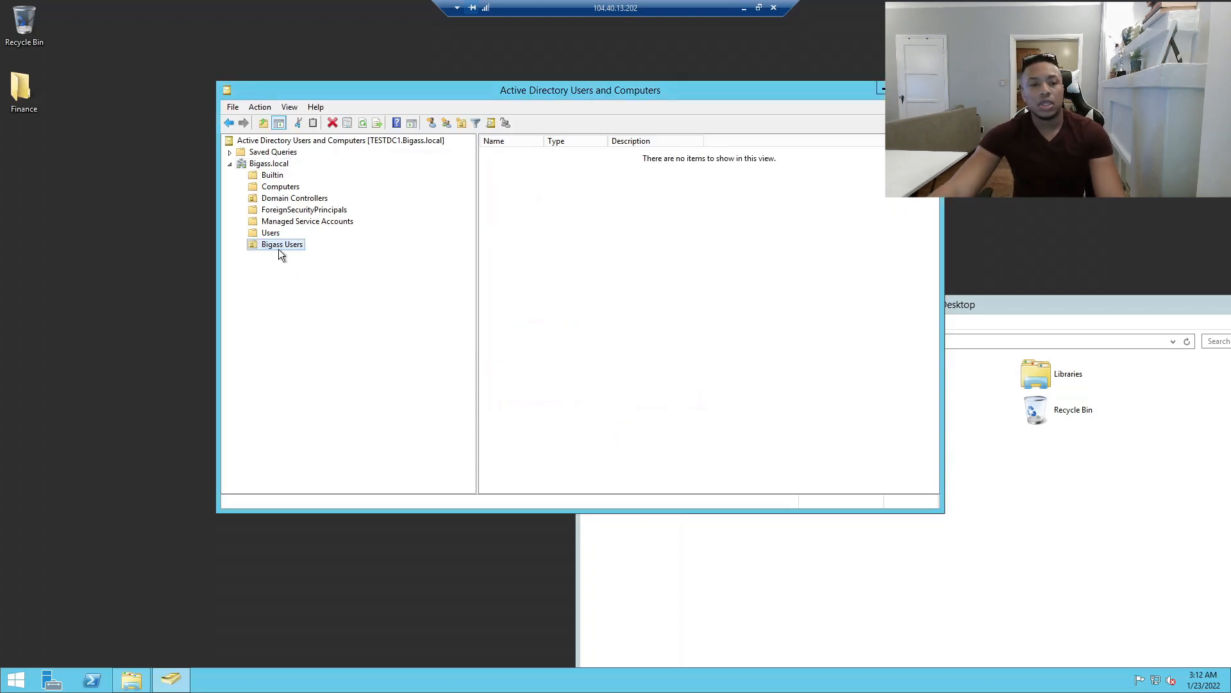
{"action": "left_click", "coordinate": [275, 245]}
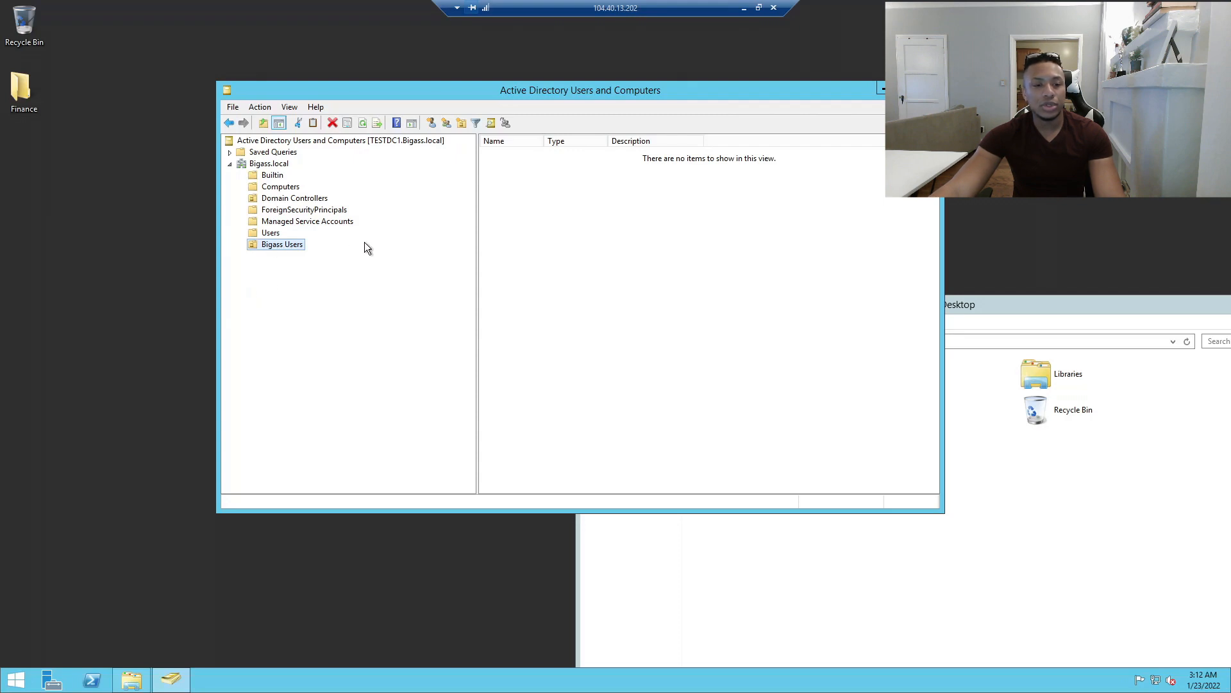
Create a Finance organizational unit inside Bigass Users.
{"action": "right_click", "coordinate": [260, 246]}
{"action": "mouse_move", "coordinate": [316, 290]}
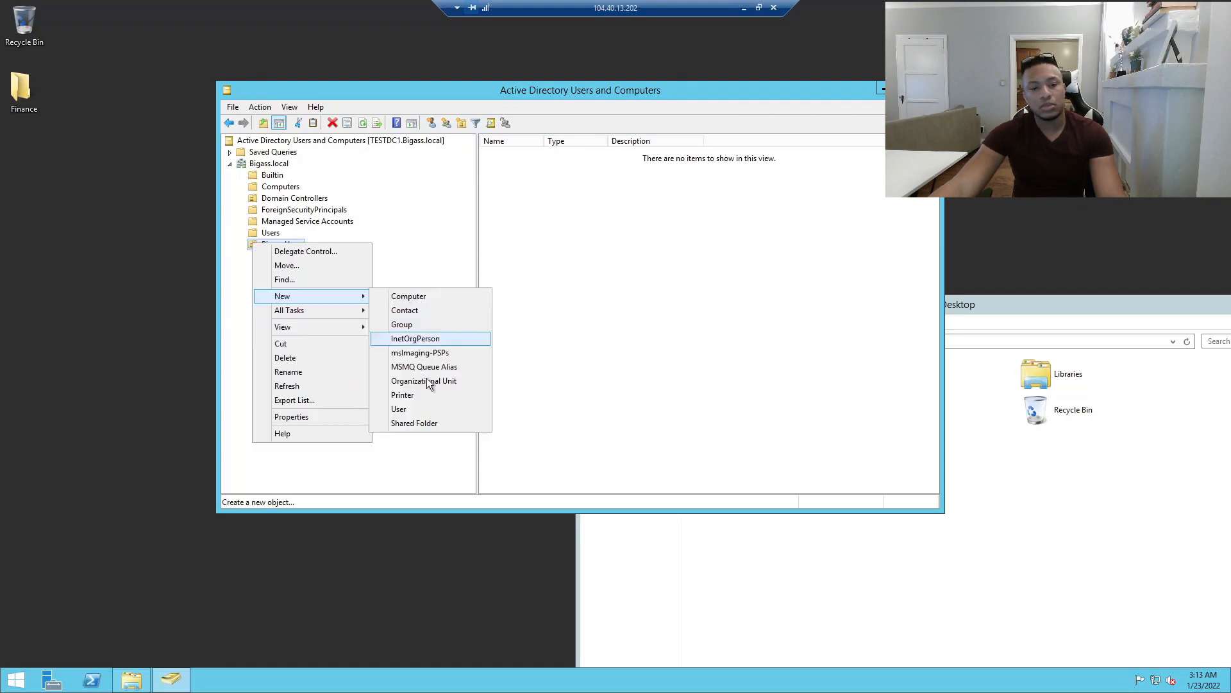
{"action": "left_click", "coordinate": [424, 380]}
{"action": "left_click_drag", "start_coordinate": [307, 108], "coordinate": [631, 281]}
{"action": "type", "text": "Finance"}
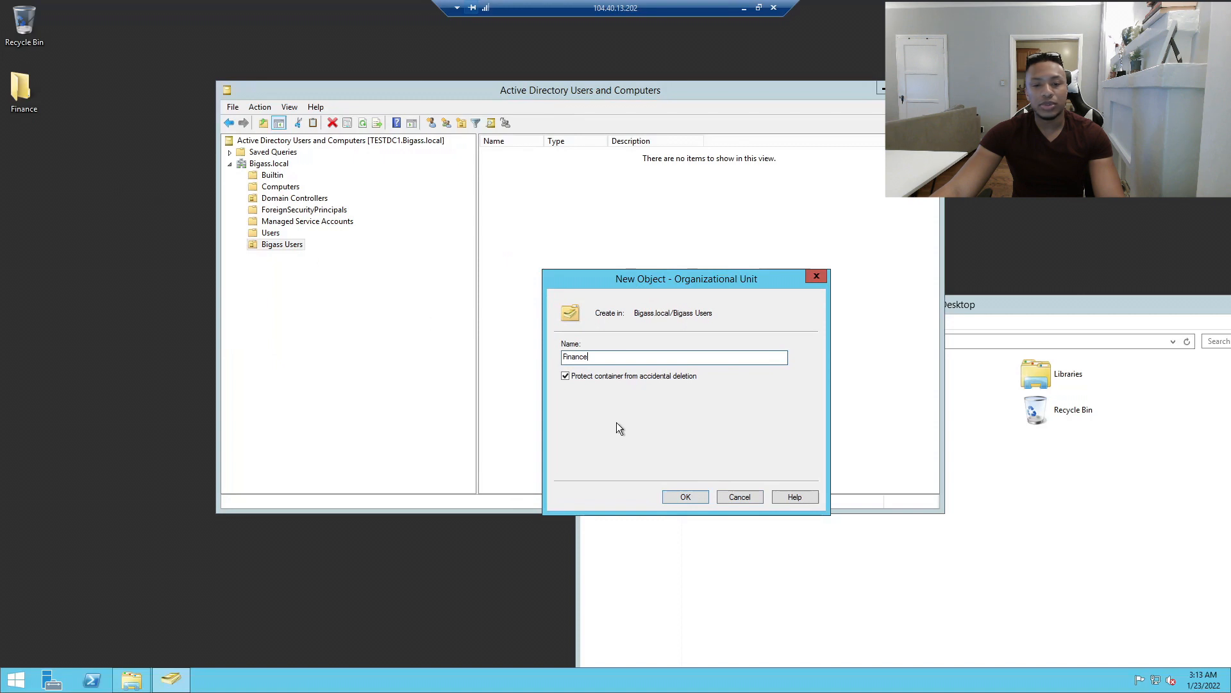
{"action": "left_click", "coordinate": [680, 498]}
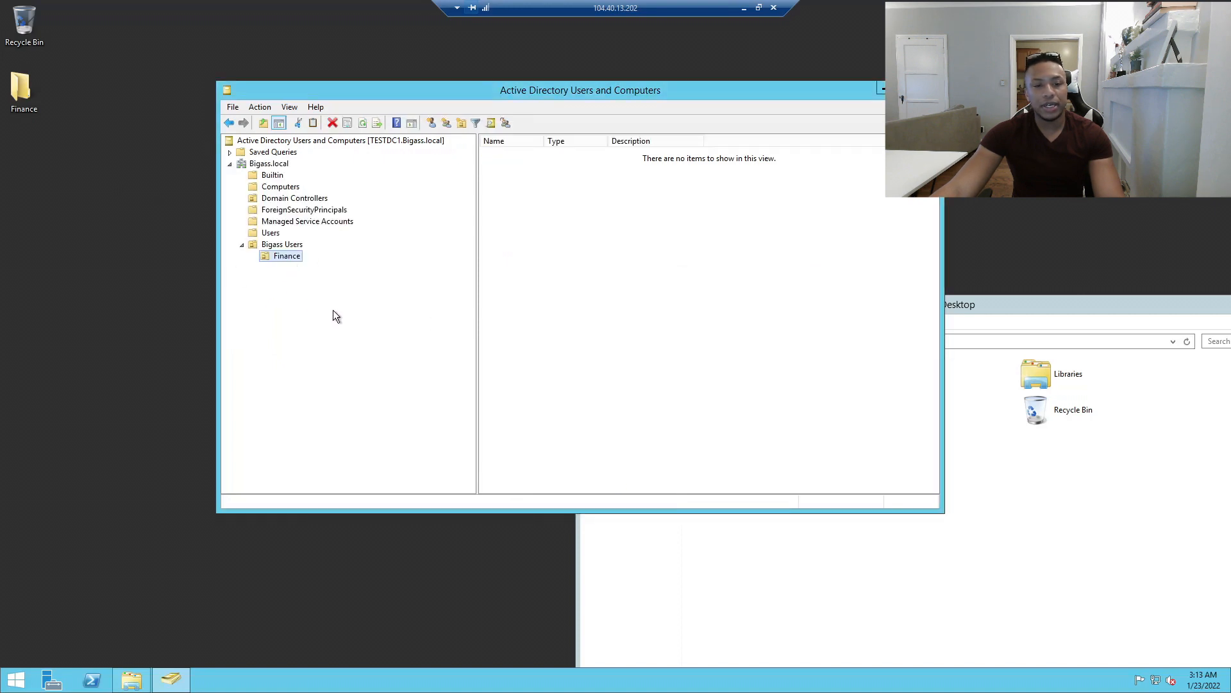
Add a second child unit named IT under Bigass Users, then select Finance.
{"action": "left_click", "coordinate": [281, 245]}
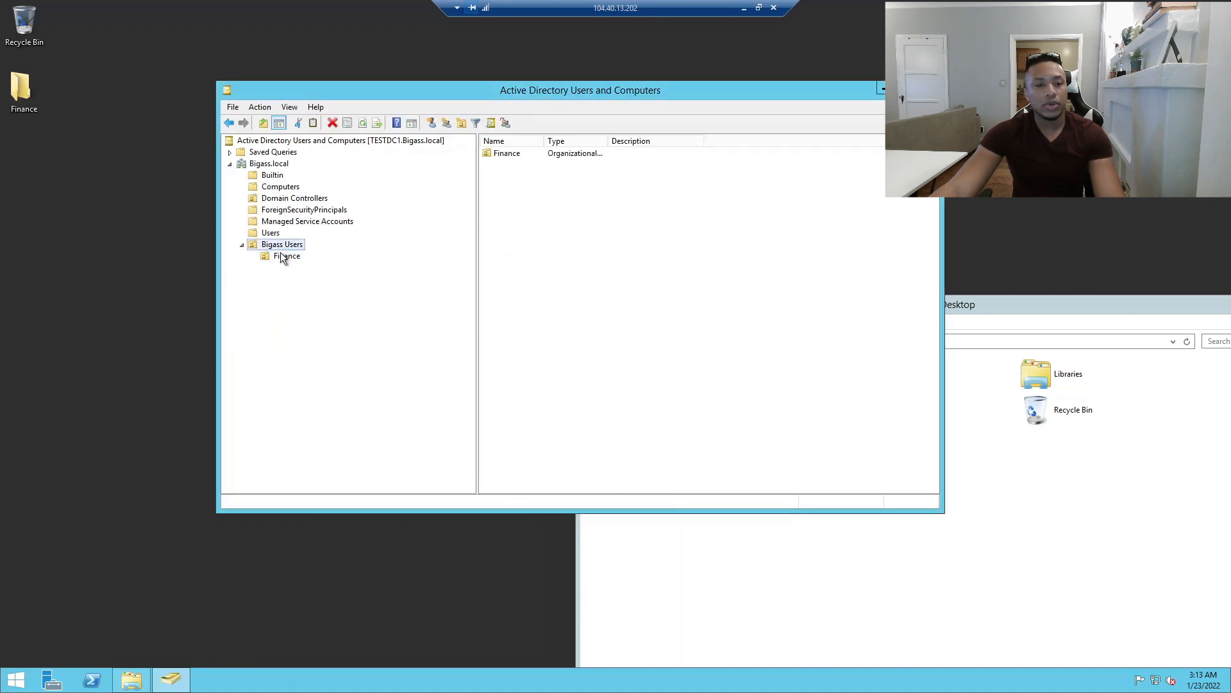
{"action": "right_click", "coordinate": [282, 245]}
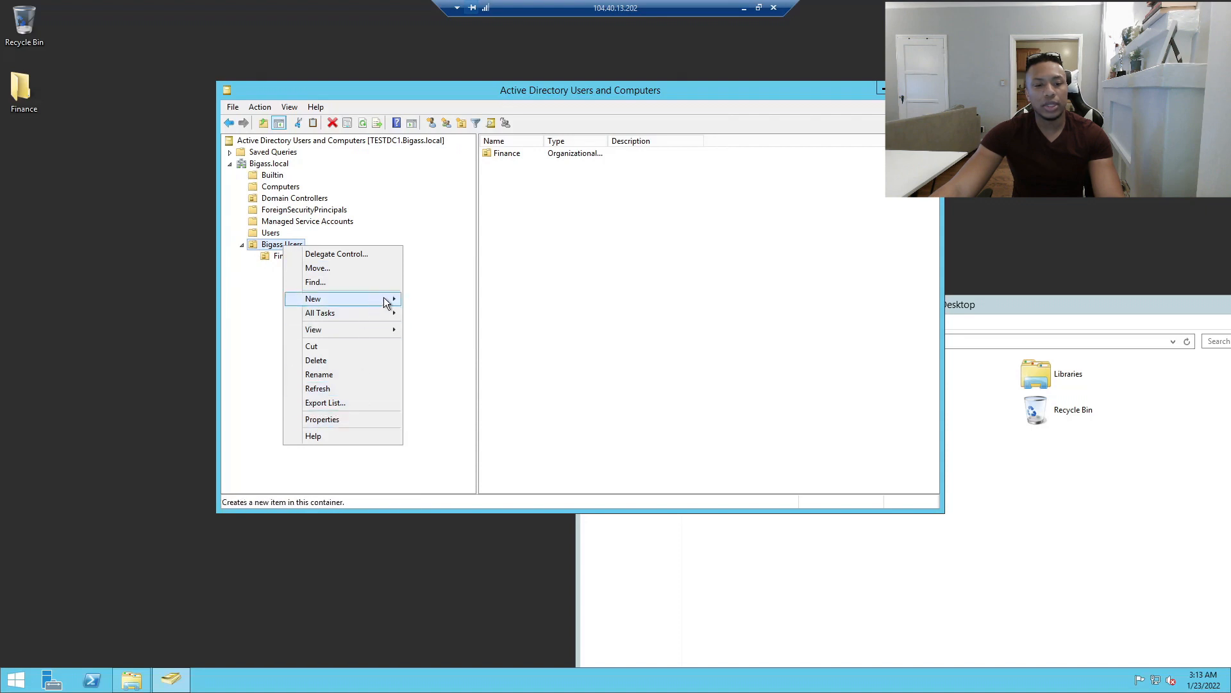
{"action": "mouse_move", "coordinate": [388, 301]}
{"action": "left_click", "coordinate": [454, 384]}
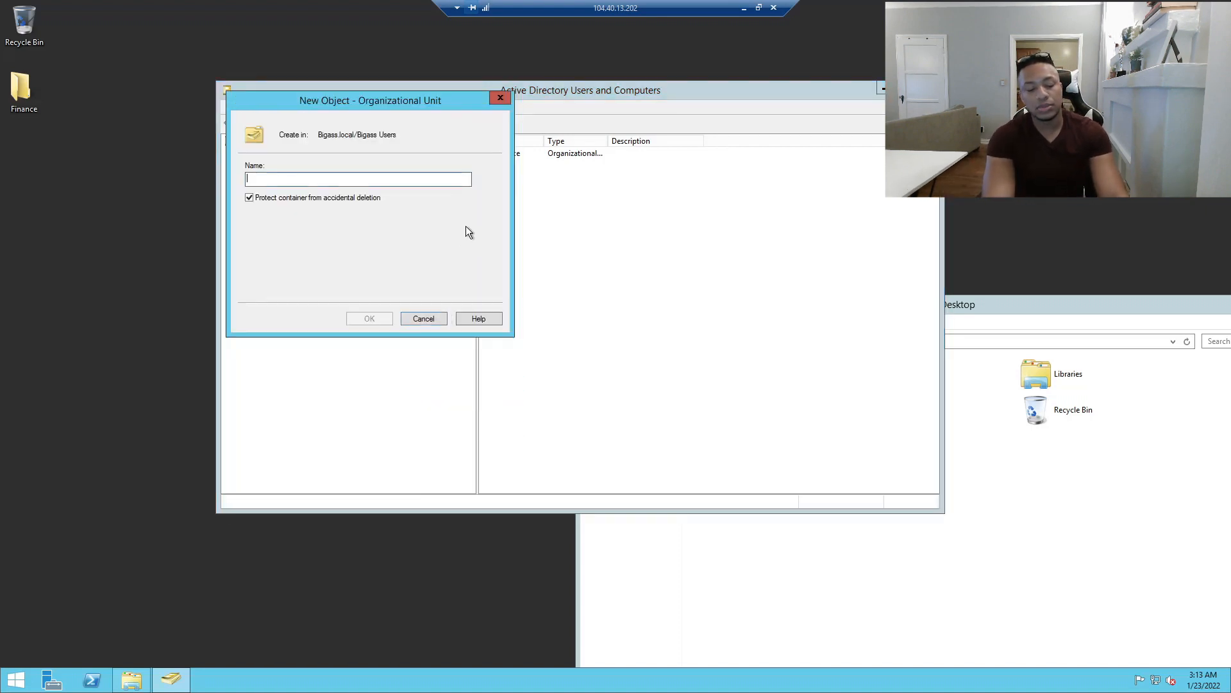
{"action": "type", "text": "IT"}
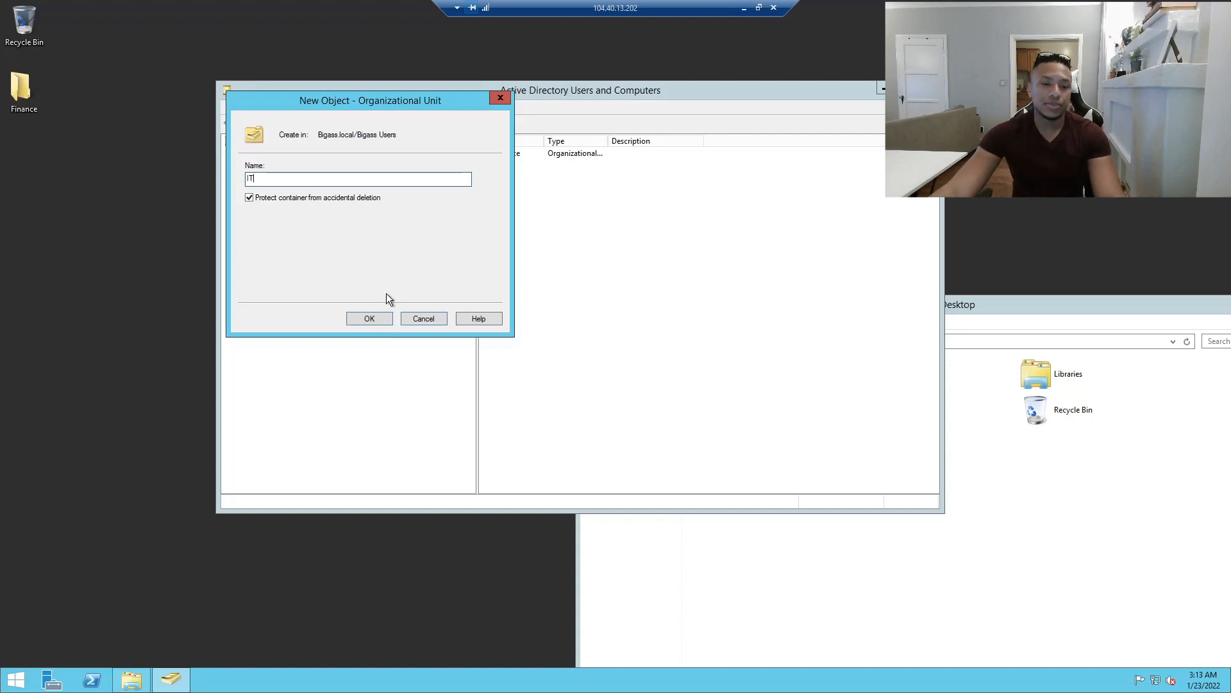
{"action": "left_click", "coordinate": [384, 317]}
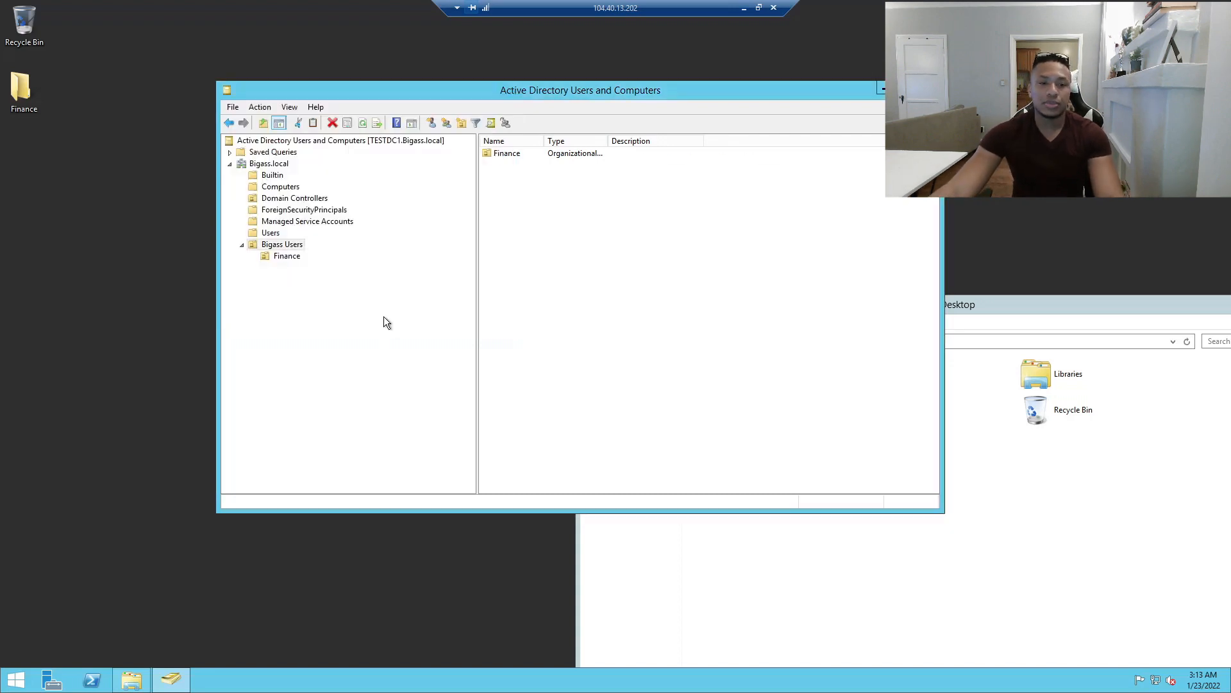
{"action": "left_click", "coordinate": [282, 258]}
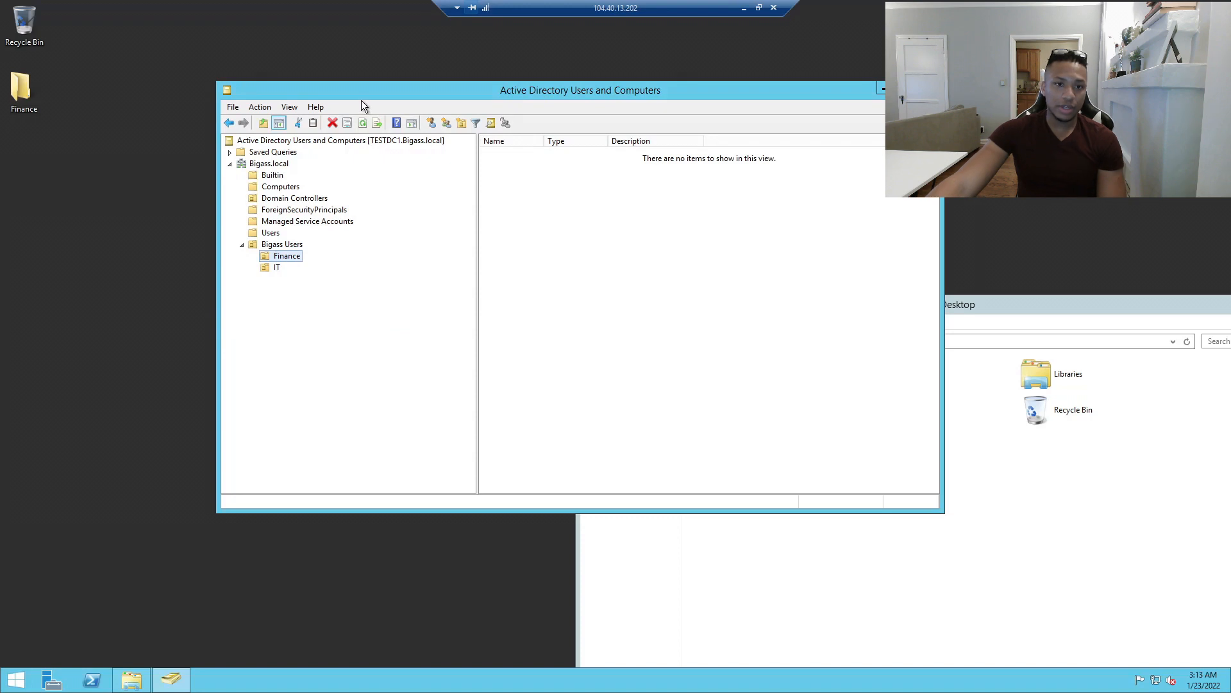
Start a new user in the Finance unit and enter the user's first and last name.
{"action": "left_click_drag", "start_coordinate": [394, 82], "coordinate": [473, 66]}
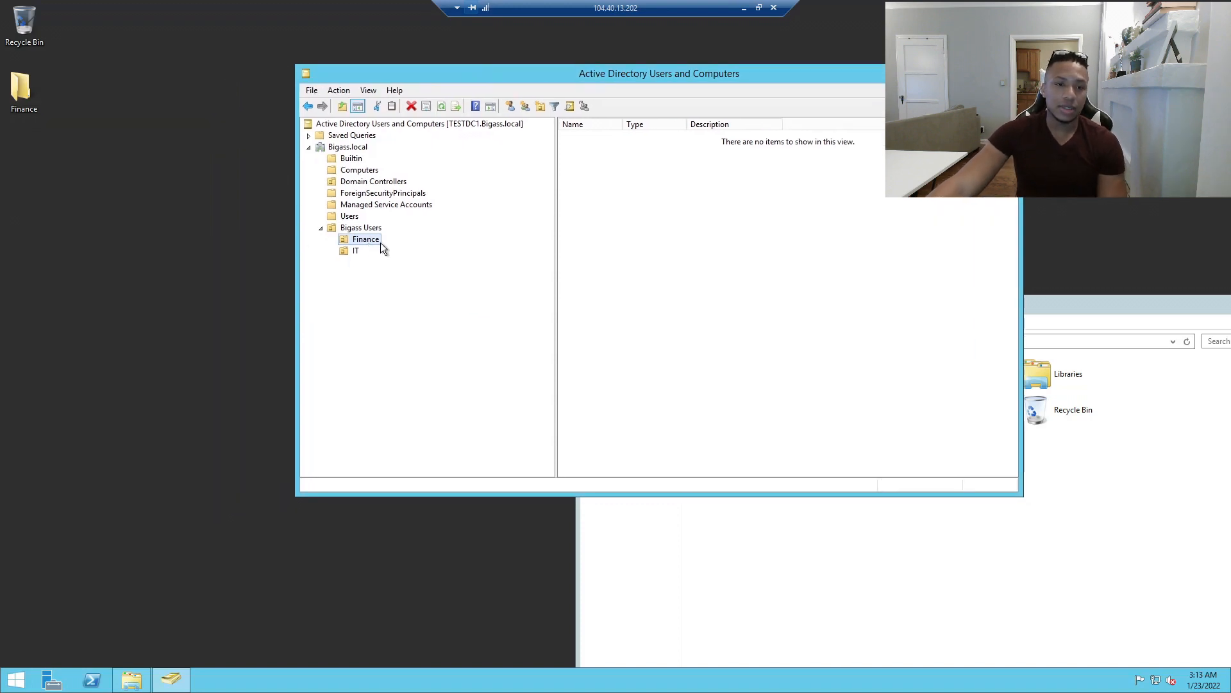
{"action": "right_click", "coordinate": [364, 242]}
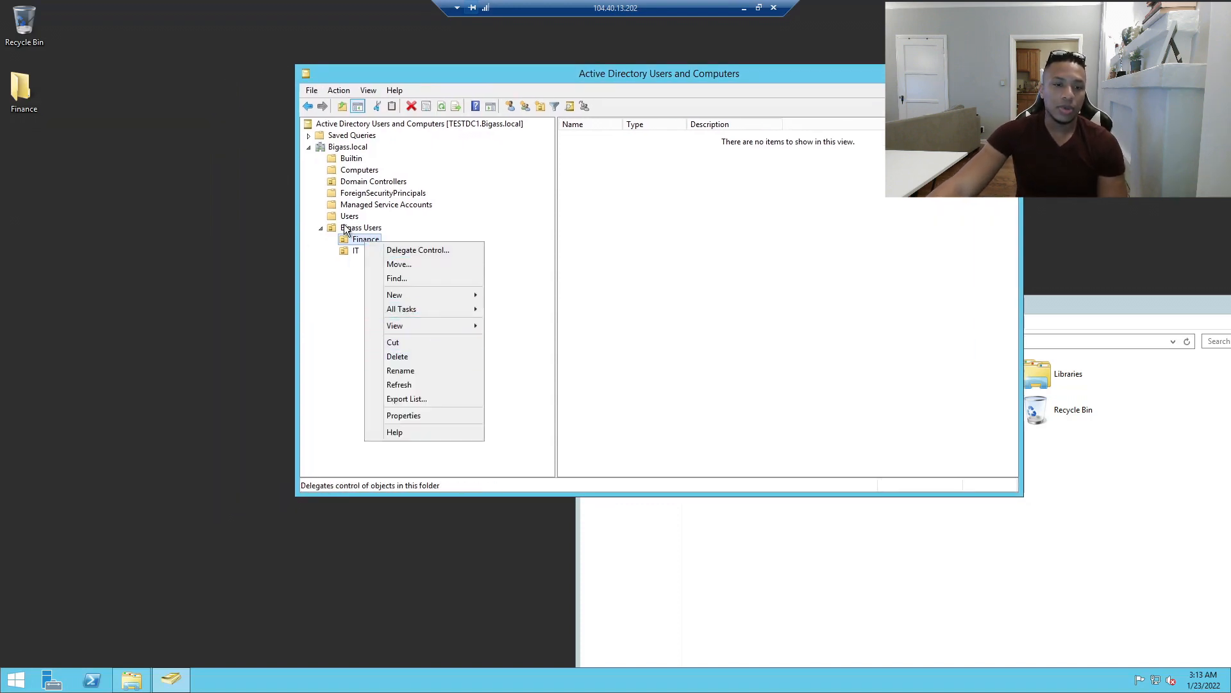
{"action": "left_click", "coordinate": [352, 239]}
{"action": "right_click", "coordinate": [351, 238]}
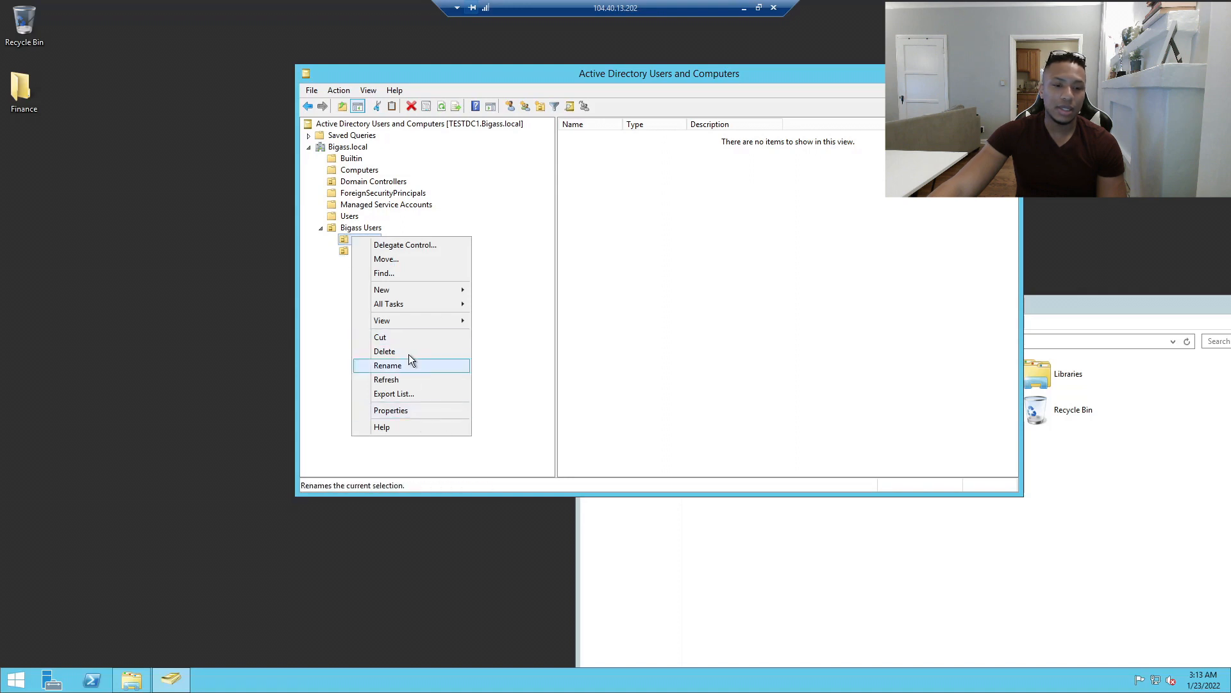
{"action": "mouse_move", "coordinate": [427, 290]}
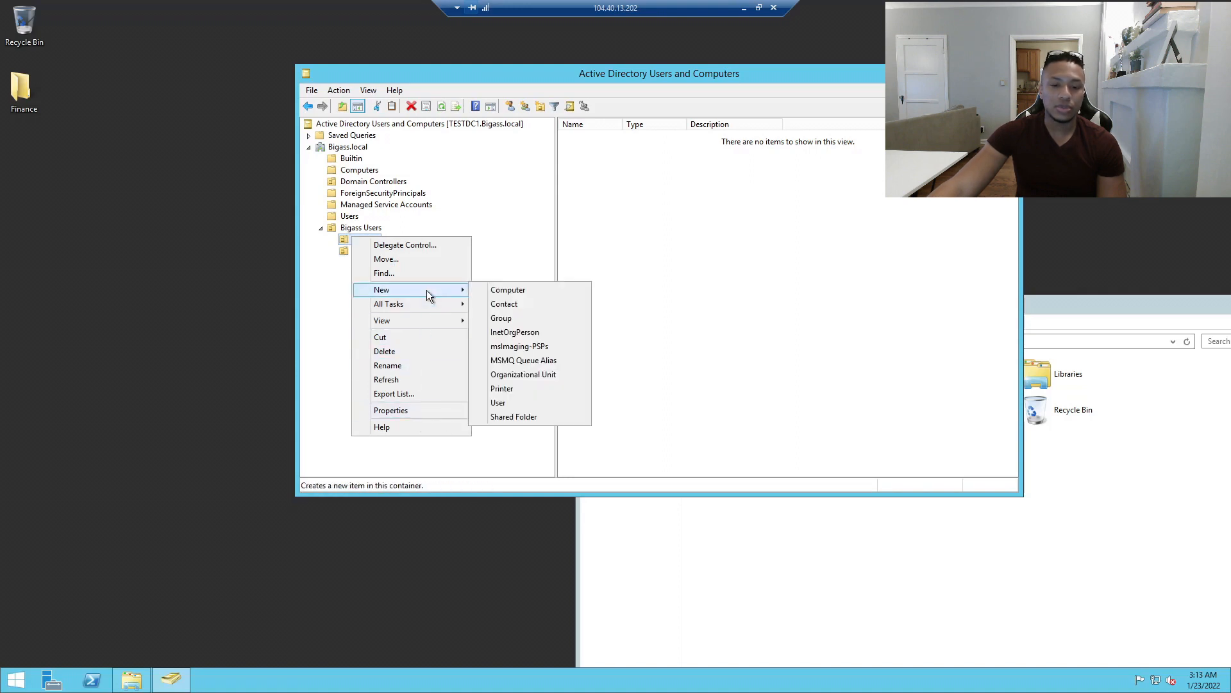
{"action": "left_click", "coordinate": [529, 402]}
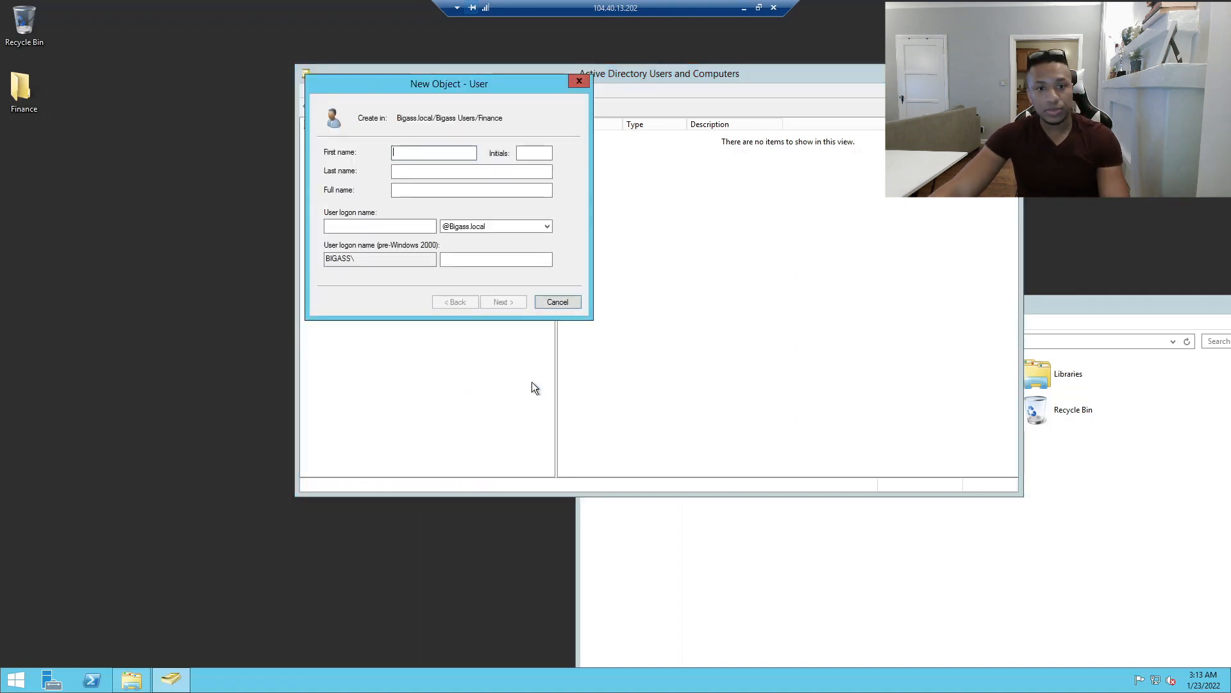
{"action": "left_click_drag", "start_coordinate": [448, 101], "coordinate": [579, 163]}
{"action": "type", "text": "B"}
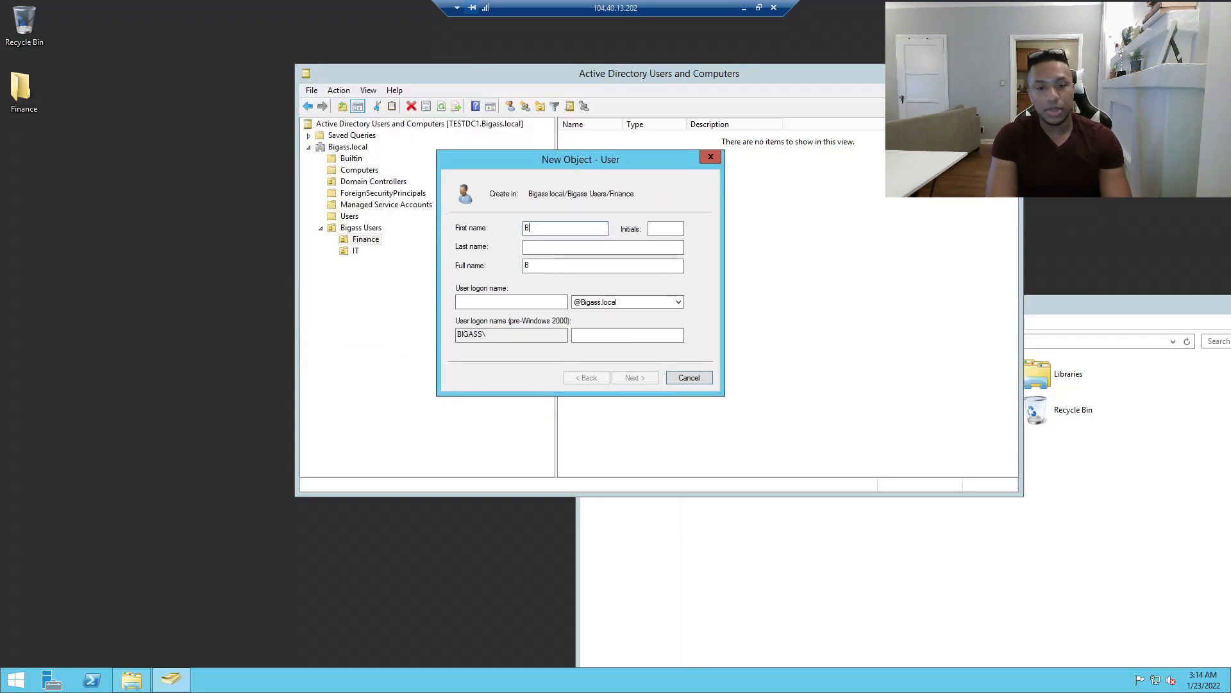
{"action": "type", "text": "illy"}
{"action": "key", "text": "Tab"}
{"action": "type", "text": "Boi"}
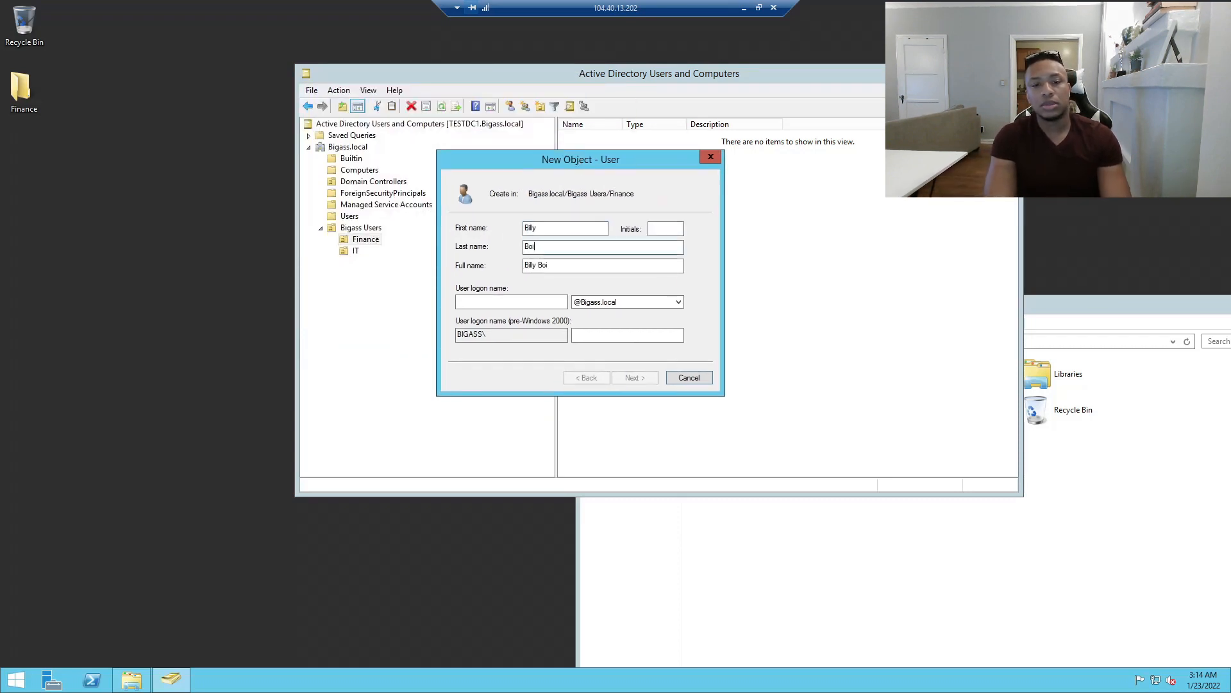
{"action": "key", "text": "BackSpace"}
{"action": "type", "text": "b"}
Enter the user's logon name and inspect the BIGASS\ domain prefix field.
{"action": "left_click_drag", "start_coordinate": [493, 168], "coordinate": [403, 164]}
{"action": "left_click", "coordinate": [428, 319]}
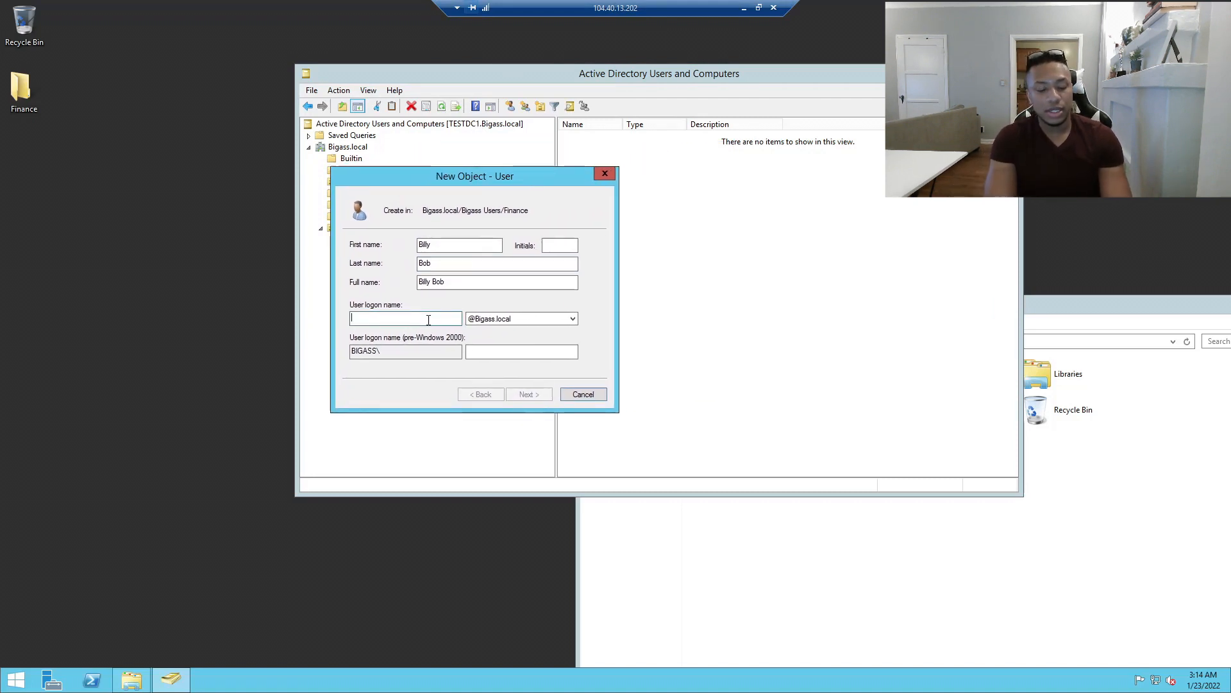
{"action": "type", "text": "billy.bob"}
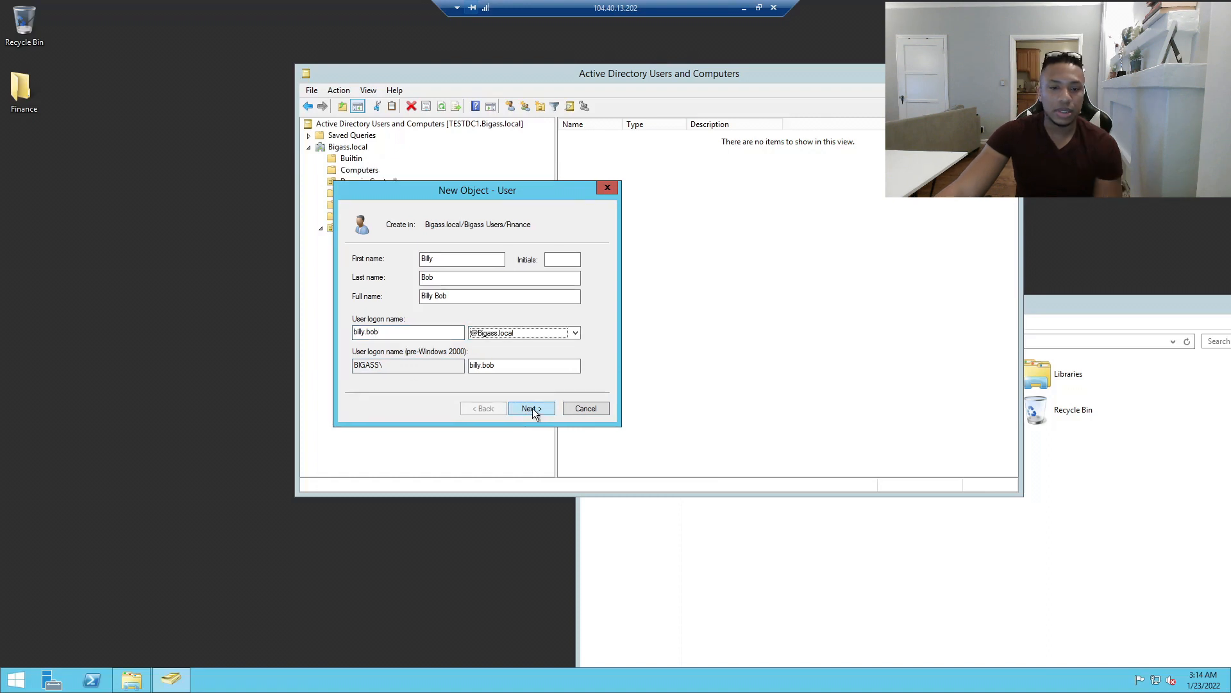
{"action": "left_click_drag", "start_coordinate": [396, 363], "coordinate": [332, 366]}
{"action": "left_click", "coordinate": [368, 364]}
{"action": "left_click", "coordinate": [371, 363]}
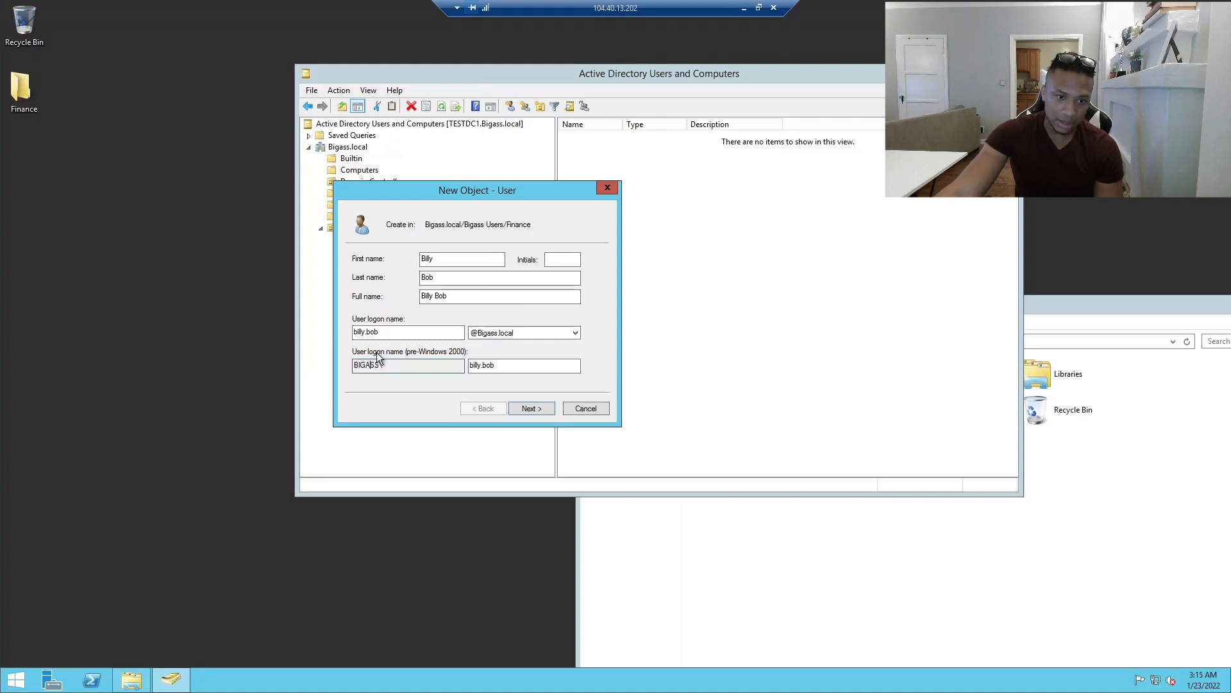
{"action": "left_click_drag", "start_coordinate": [390, 365], "coordinate": [347, 366]}
{"action": "left_click", "coordinate": [367, 364]}
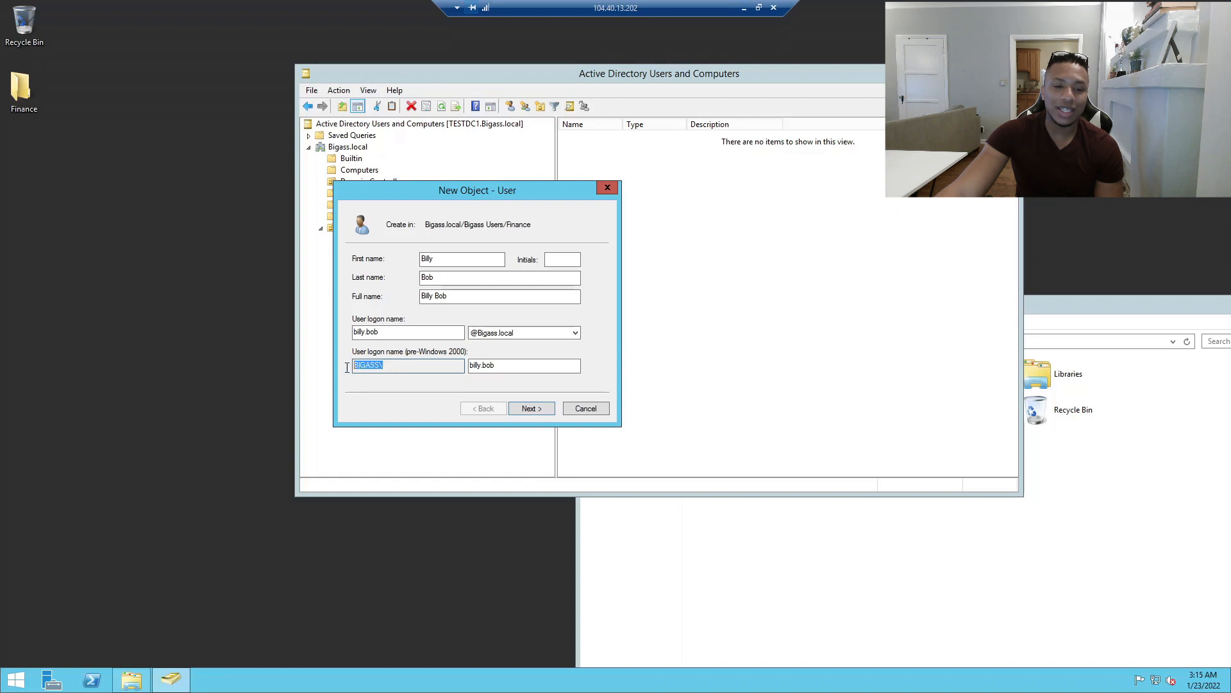
{"action": "right_click", "coordinate": [373, 365]}
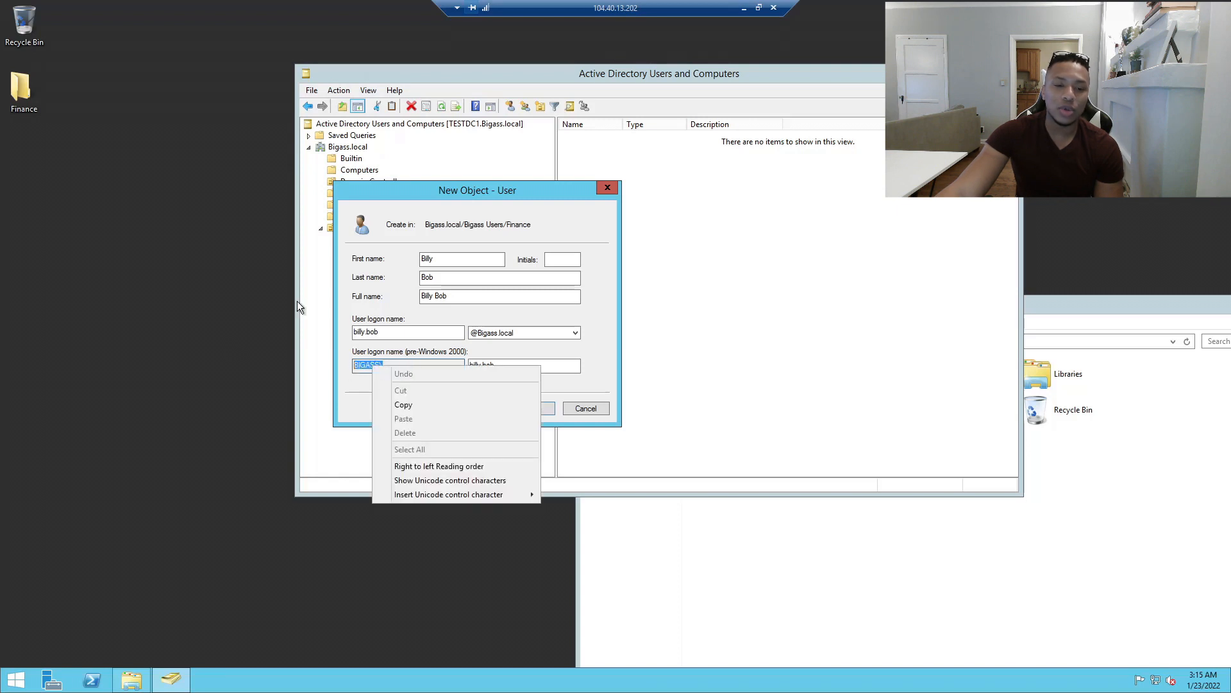
{"action": "left_click", "coordinate": [351, 366]}
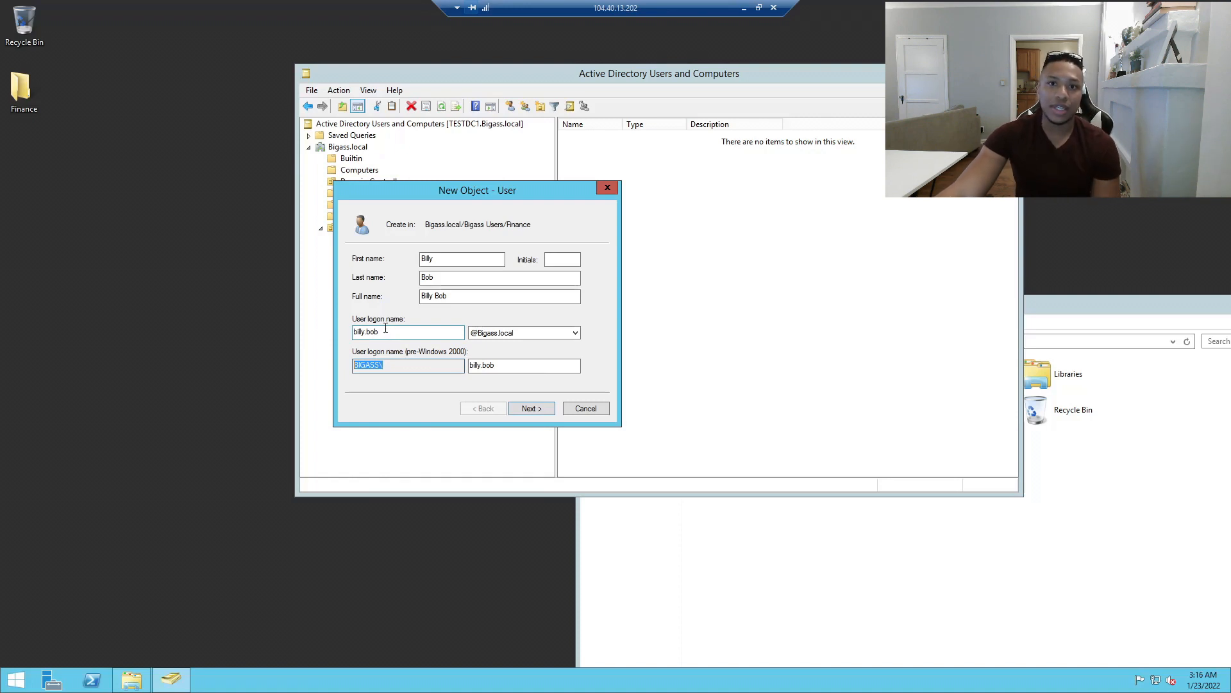
{"action": "left_click", "coordinate": [401, 361]}
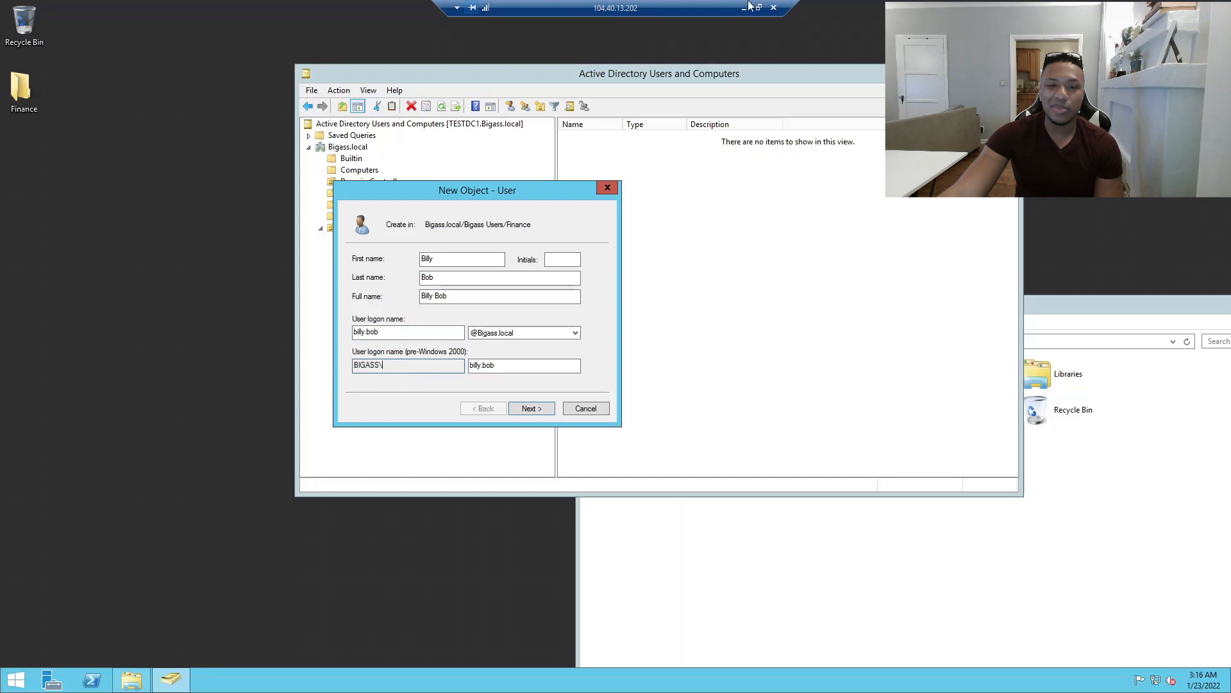
Move the new-user form aside, recheck the BIGASS\ prefix, and bring up the Start screen.
{"action": "left_click_drag", "start_coordinate": [401, 190], "coordinate": [826, 173]}
{"action": "left_click", "coordinate": [345, 146]}
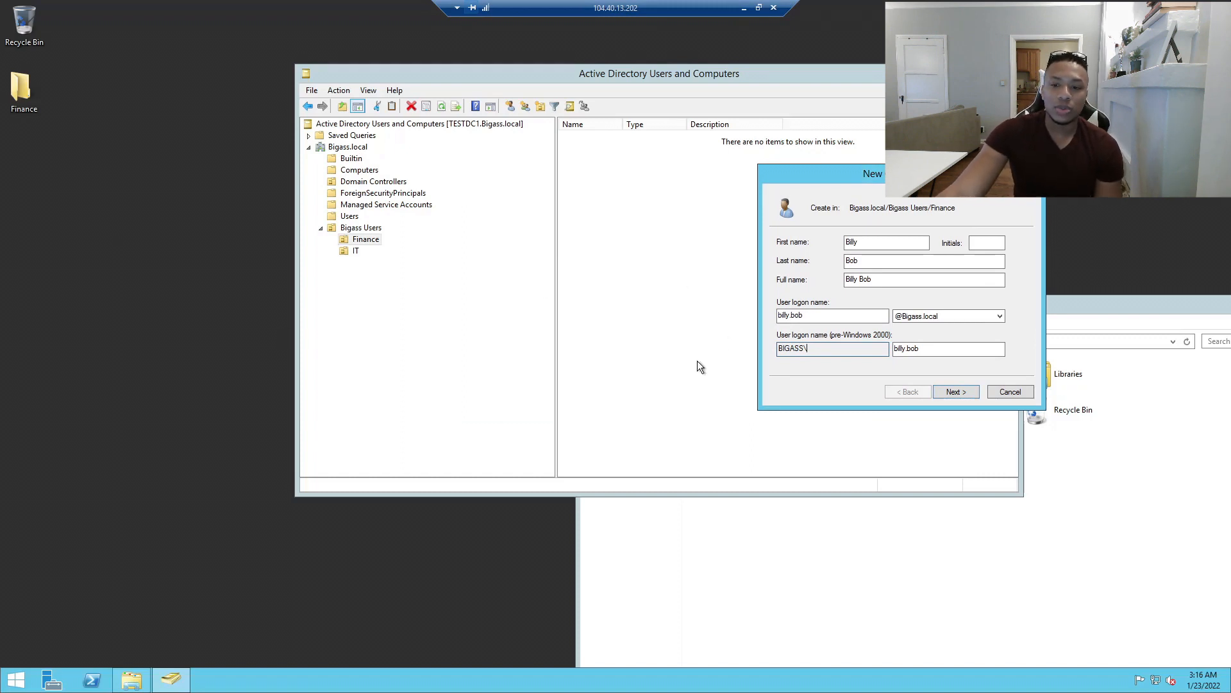
{"action": "left_click_drag", "start_coordinate": [830, 349], "coordinate": [667, 355]}
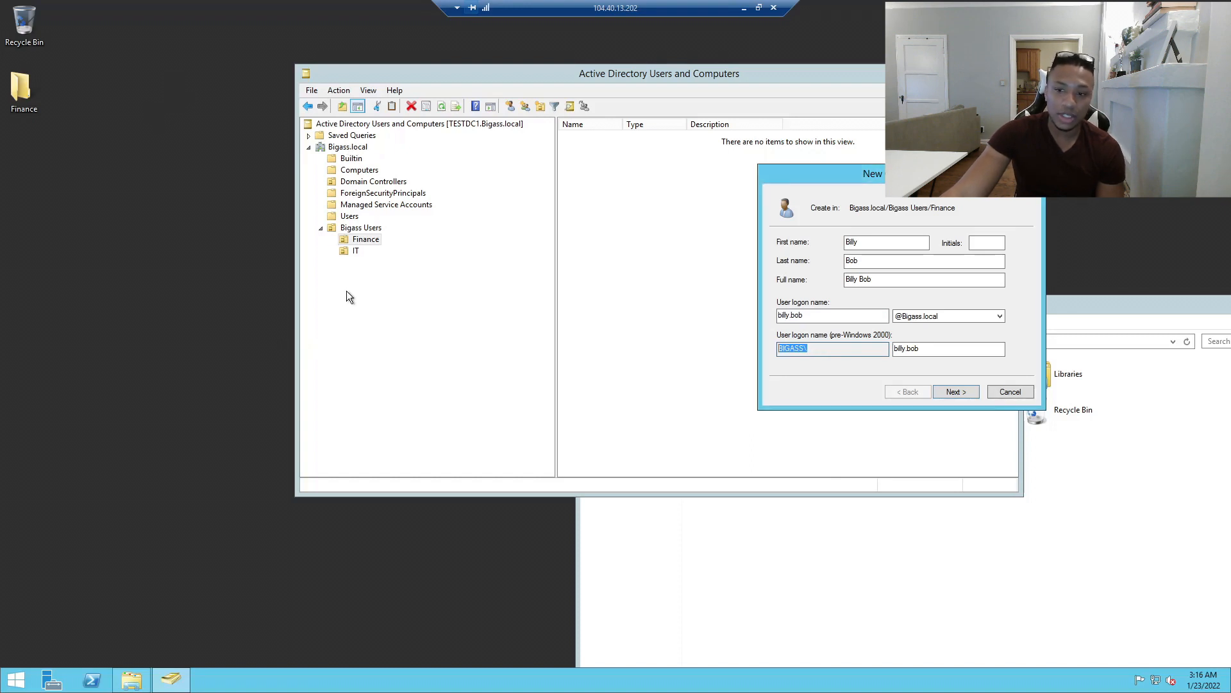
{"action": "left_click", "coordinate": [866, 353]}
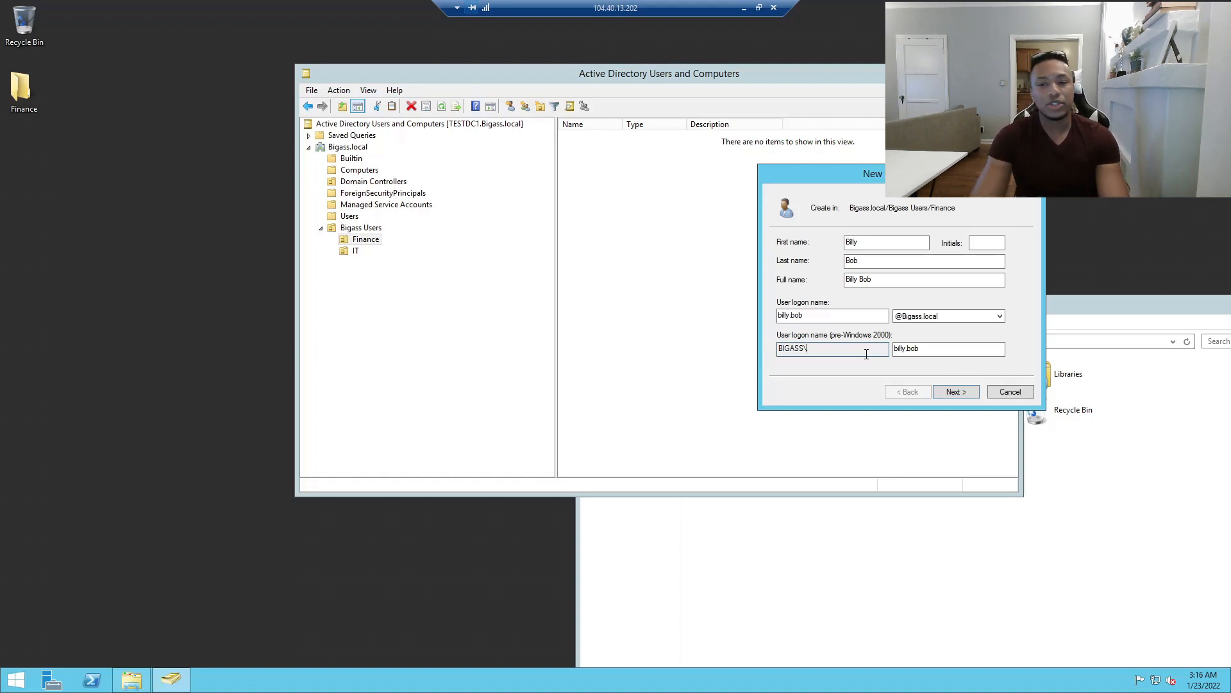
{"action": "left_click", "coordinate": [1, 691]}
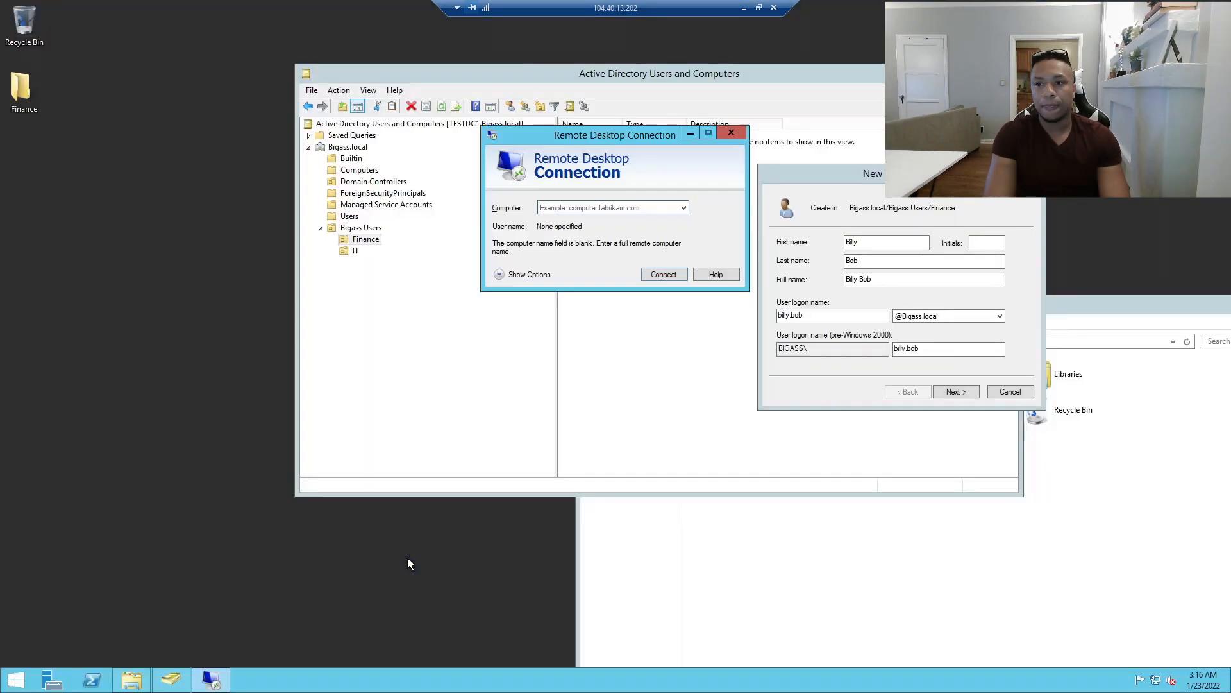
Connect to 104.40.13.202 and begin signing in with a different account under smallass\.
{"action": "type", "text": "104.40"}
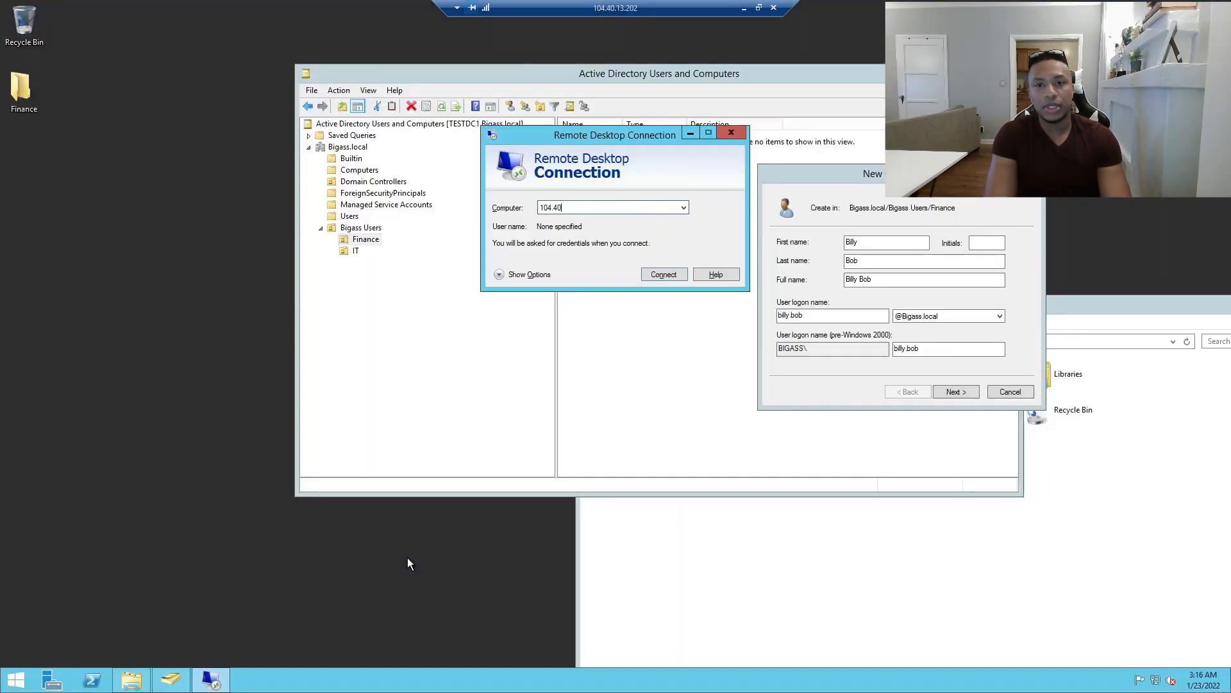
{"action": "type", "text": ".13.202"}
{"action": "key", "text": "Return"}
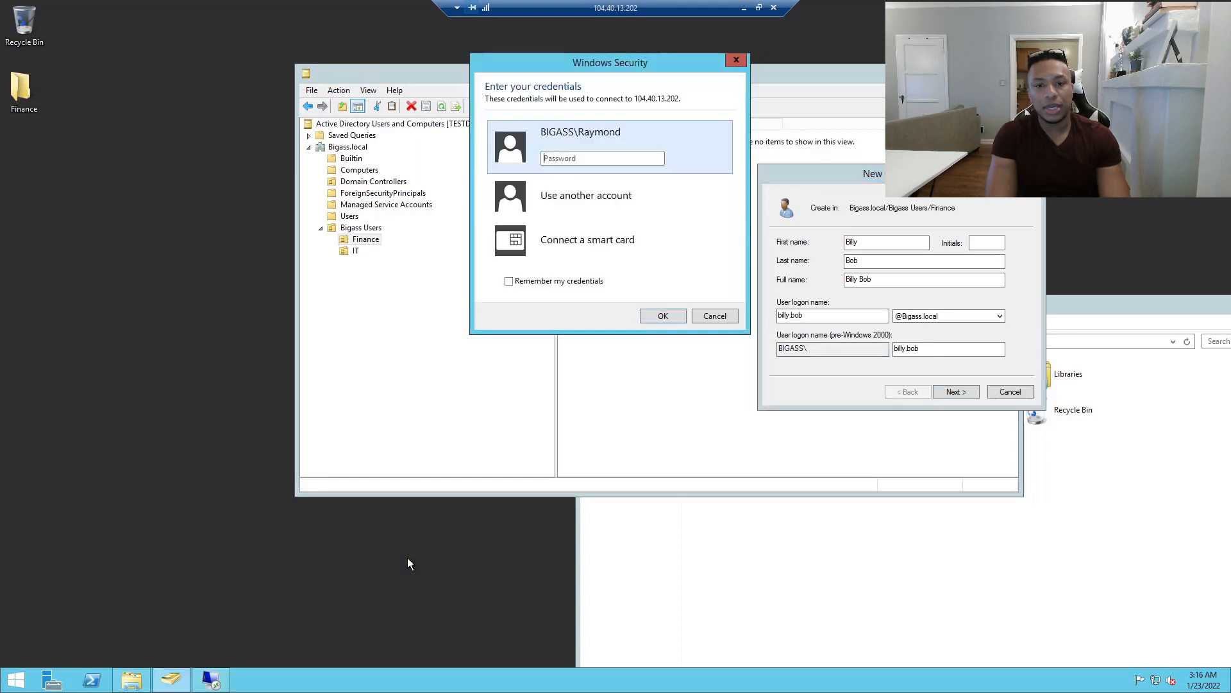
{"action": "left_click", "coordinate": [601, 189]}
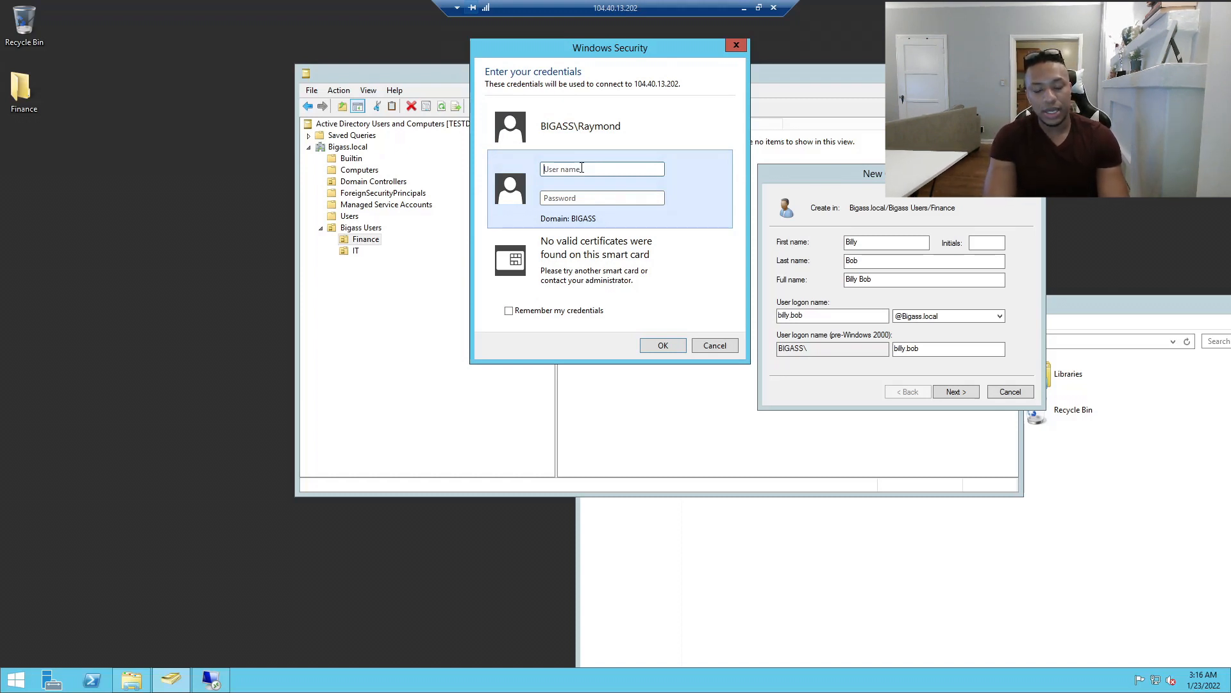
{"action": "type", "text": "smallass\\"}
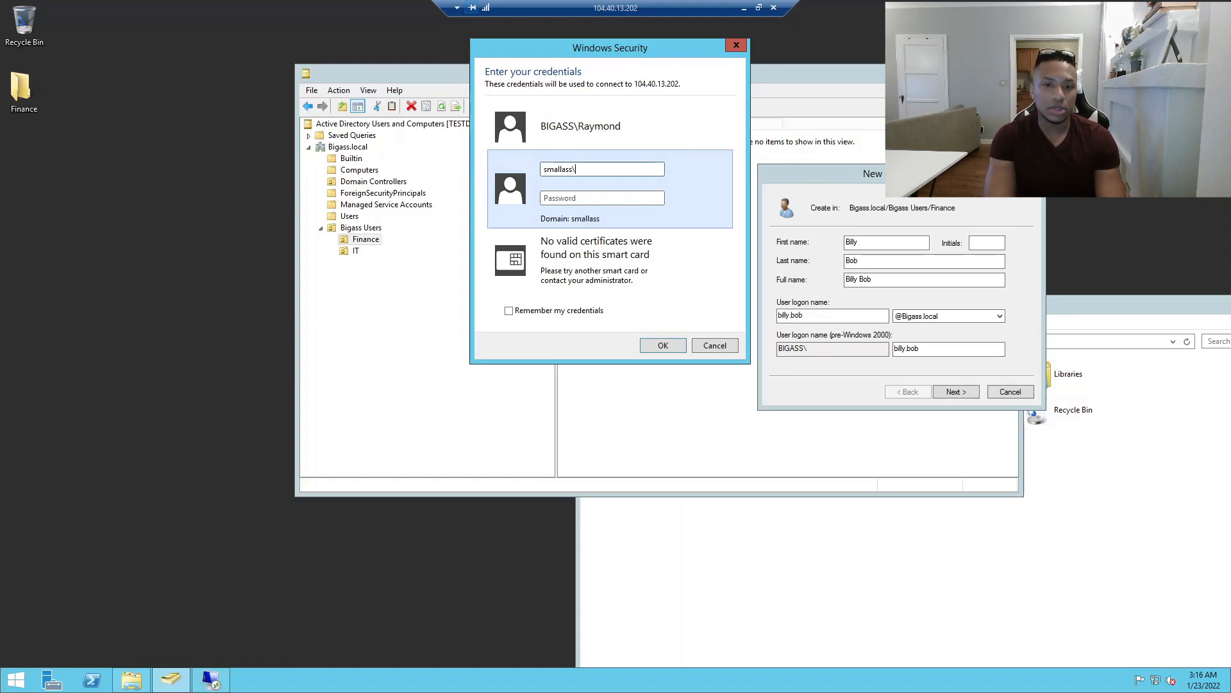
{"action": "key", "text": "Tab"}
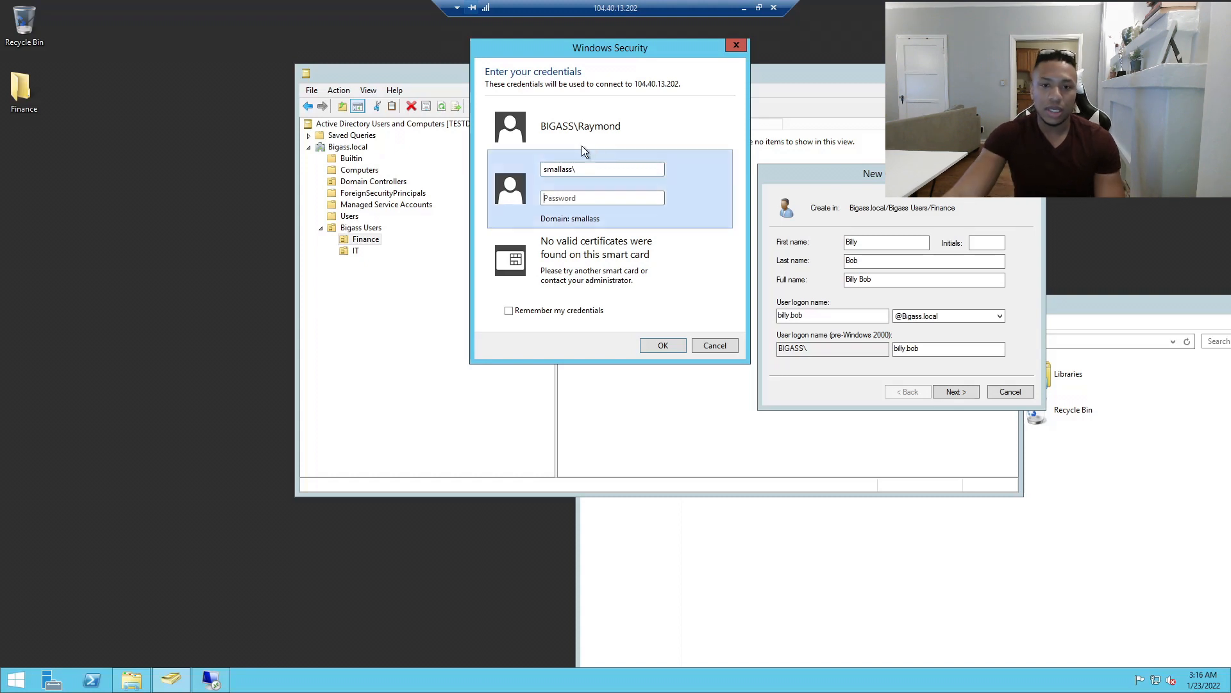
Clear the mistaken text from the user name field.
{"action": "double_click", "coordinate": [575, 170]}
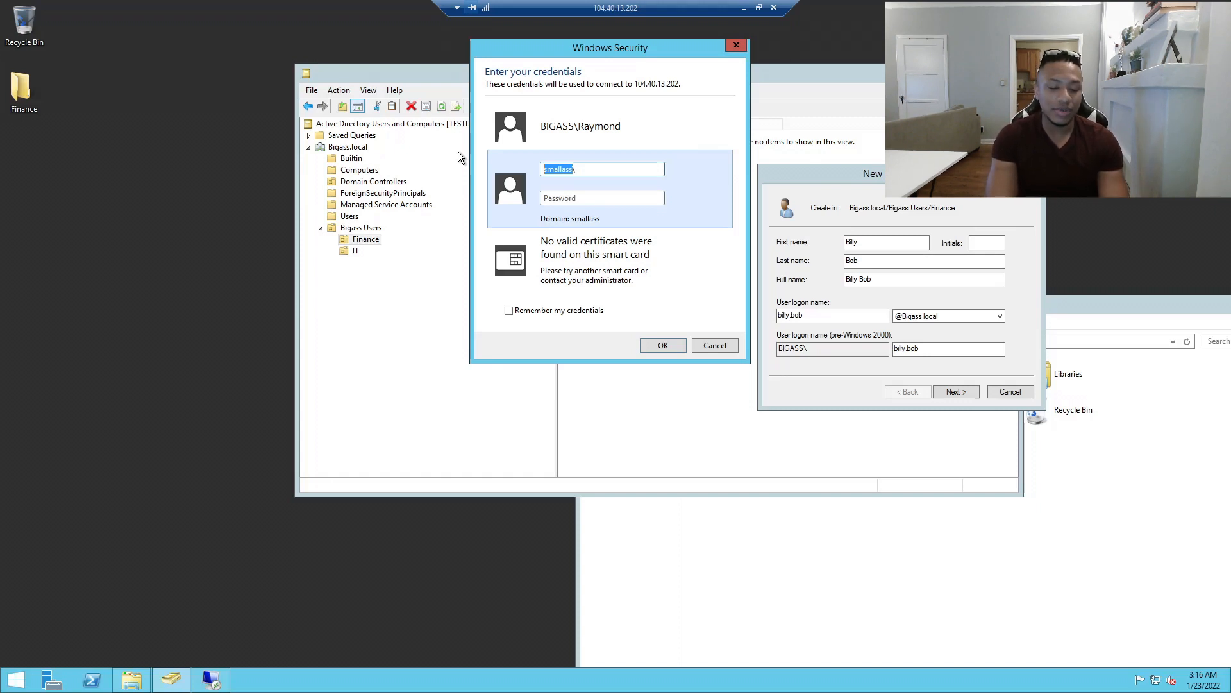
{"action": "type", "text": "odsiopds\\"}
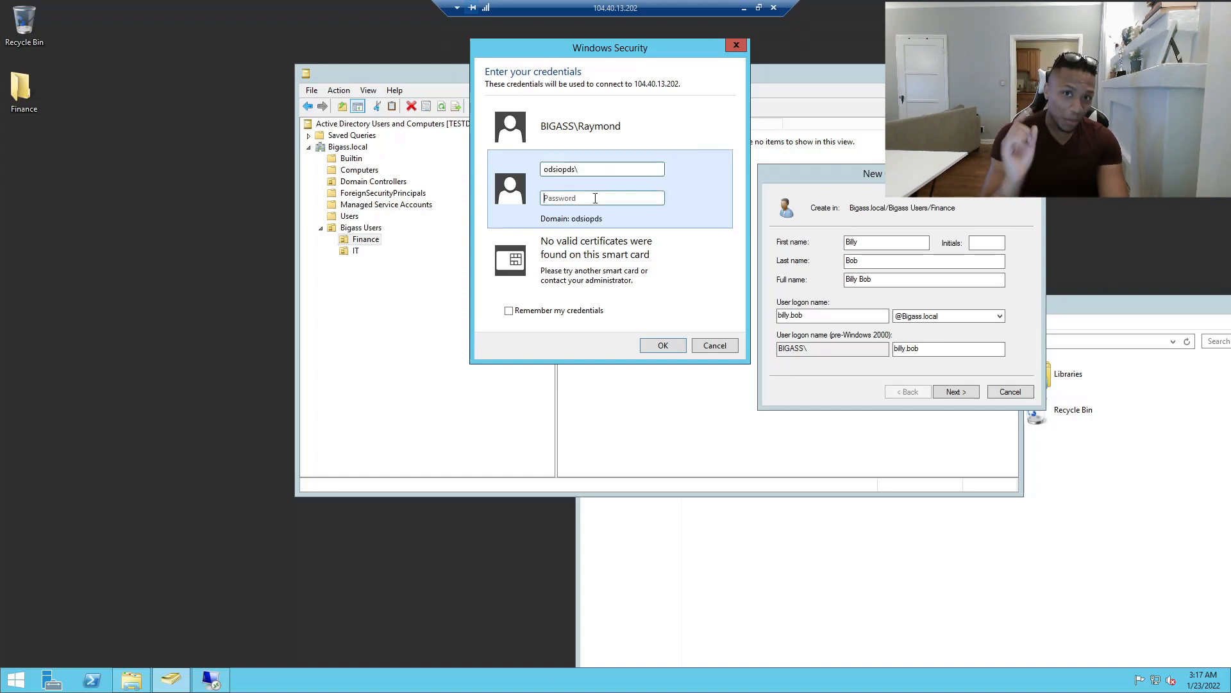
{"action": "left_click_drag", "start_coordinate": [597, 168], "coordinate": [413, 167]}
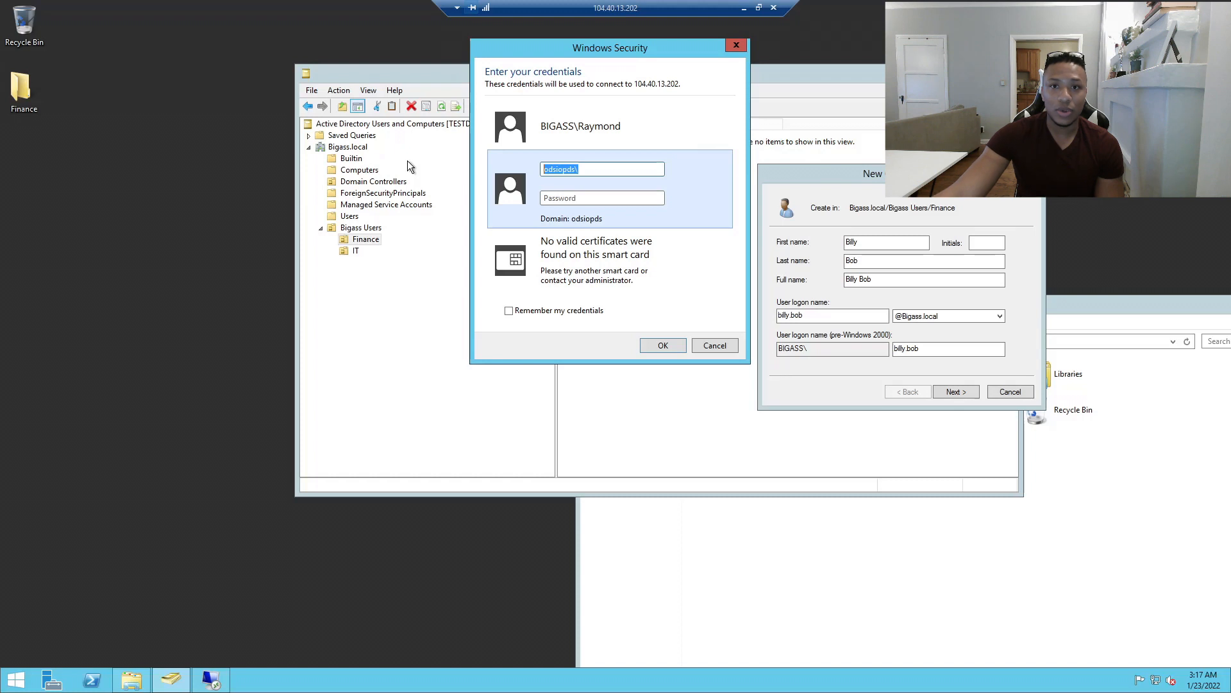
{"action": "left_click", "coordinate": [653, 170]}
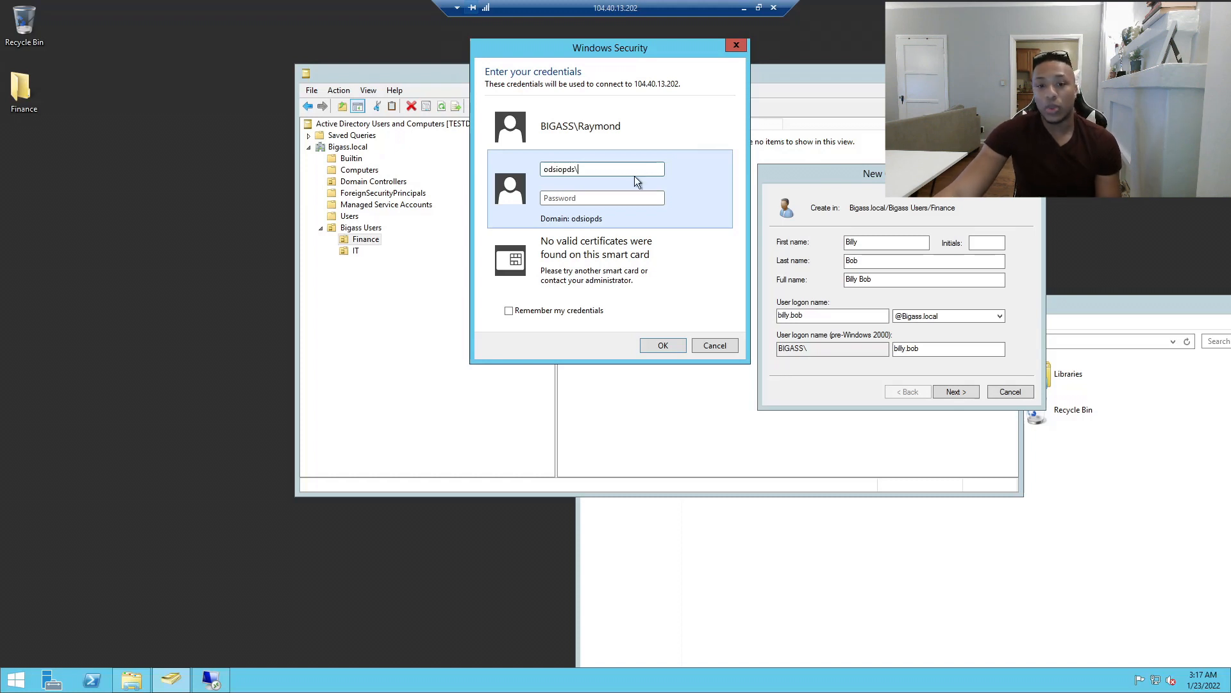
{"action": "left_click_drag", "start_coordinate": [581, 169], "coordinate": [436, 168]}
{"action": "key", "text": "BackSpace"}
Enter a local .\ account user name and its password, then close the credentials prompt.
{"action": "type", "text": ".\\"}
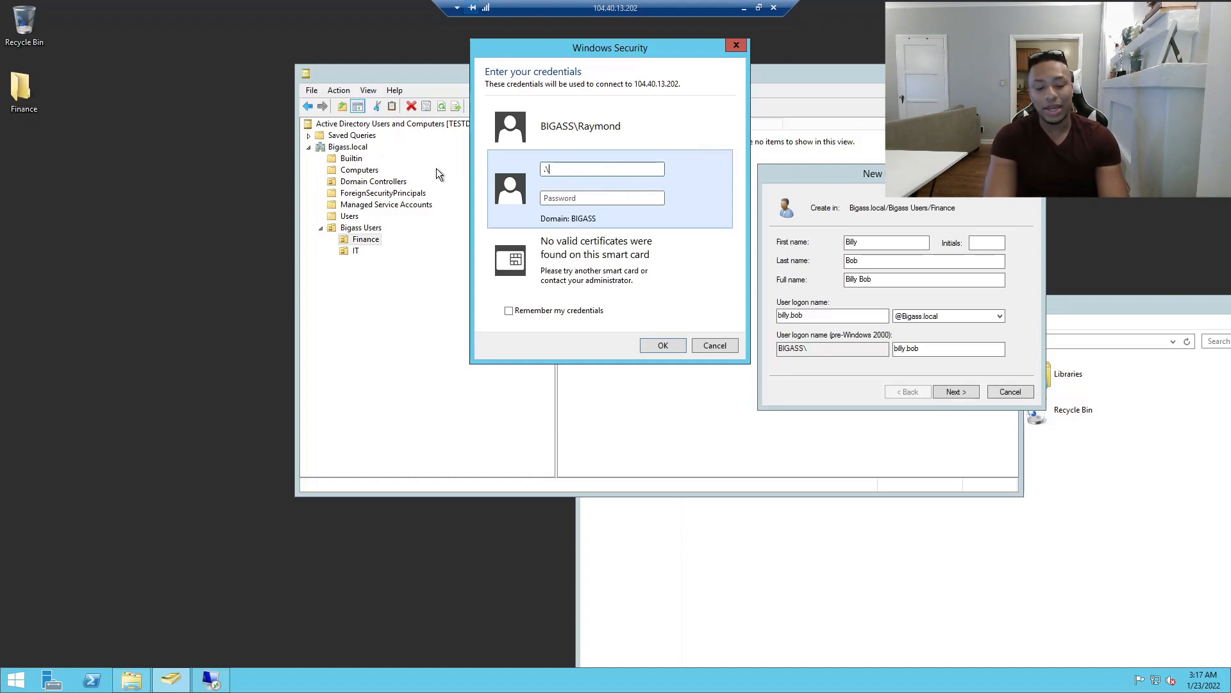
{"action": "type", "text": "raymond"}
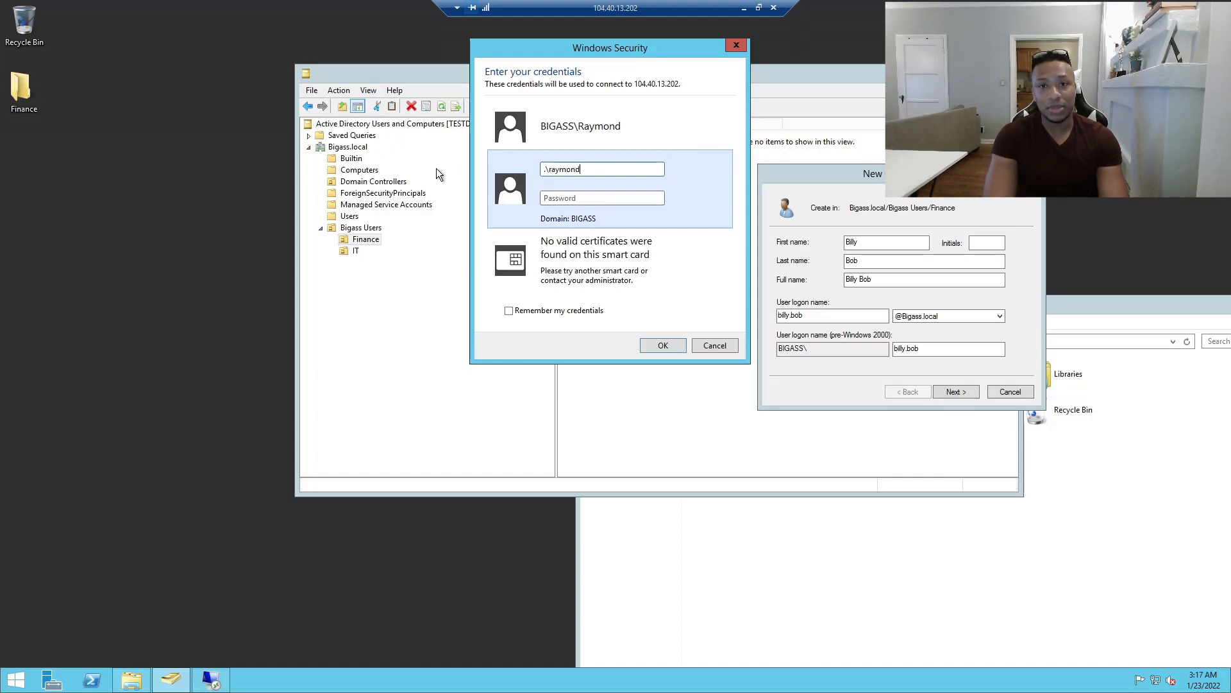
{"action": "key", "text": "BackSpace"}
{"action": "key", "text": "BackSpace"}
{"action": "key", "text": "BackSpace"}
{"action": "key", "text": "BackSpace"}
{"action": "key", "text": "BackSpace"}
{"action": "key", "text": "BackSpace"}
{"action": "key", "text": "BackSpace"}
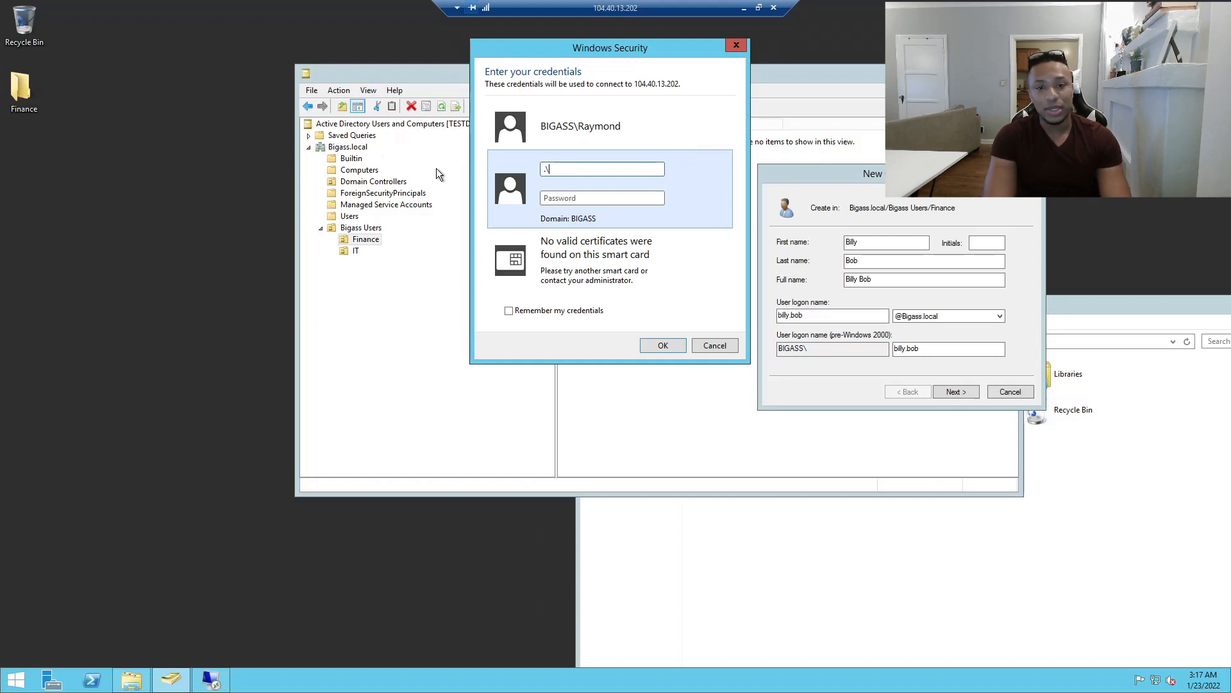
{"action": "type", "text": "Raymond"}
{"action": "key", "text": "Tab"}
{"action": "type", "text": "•••••••••"}
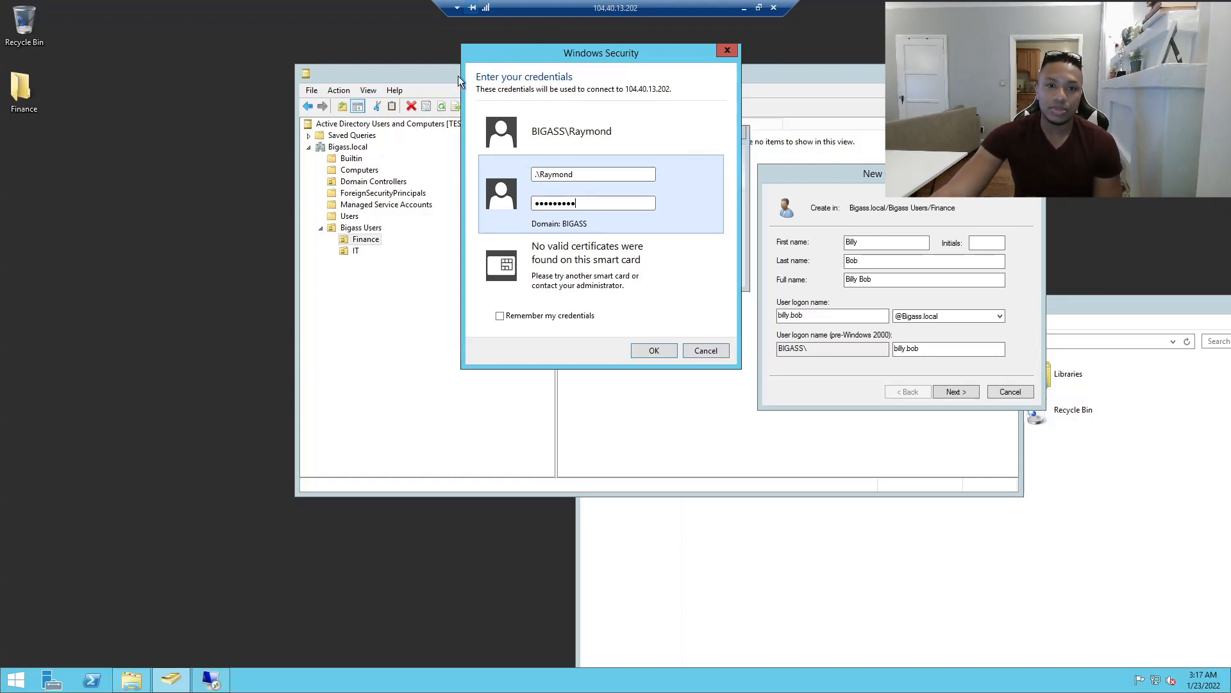
{"action": "left_click", "coordinate": [293, 431]}
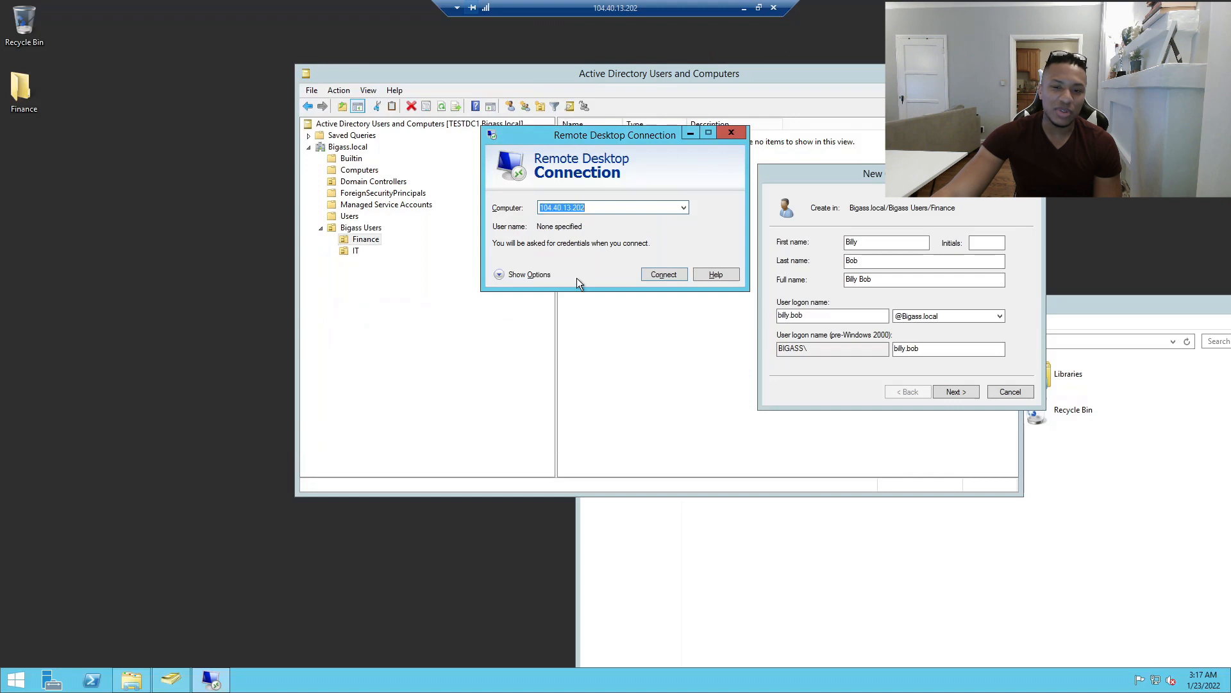
Set and confirm the Finance user's password, turn off forced change at next logon, and finish.
{"action": "left_click", "coordinate": [730, 134]}
{"action": "left_click_drag", "start_coordinate": [800, 176], "coordinate": [439, 116]}
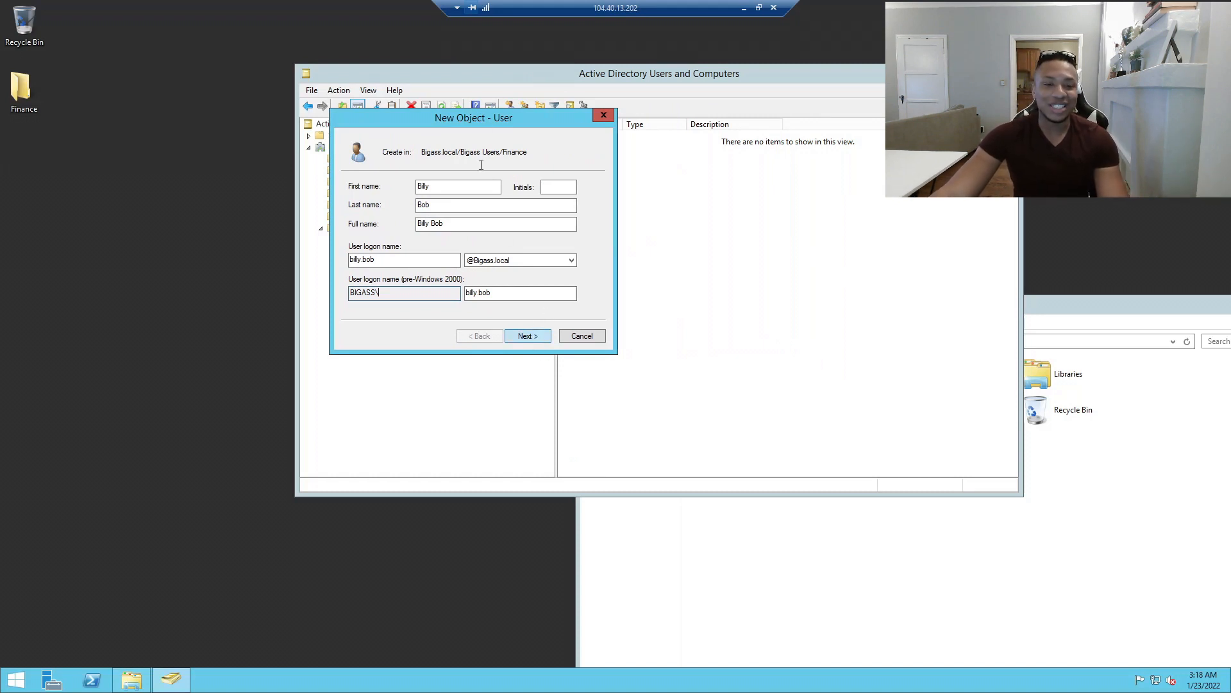
{"action": "left_click_drag", "start_coordinate": [464, 118], "coordinate": [310, 135]}
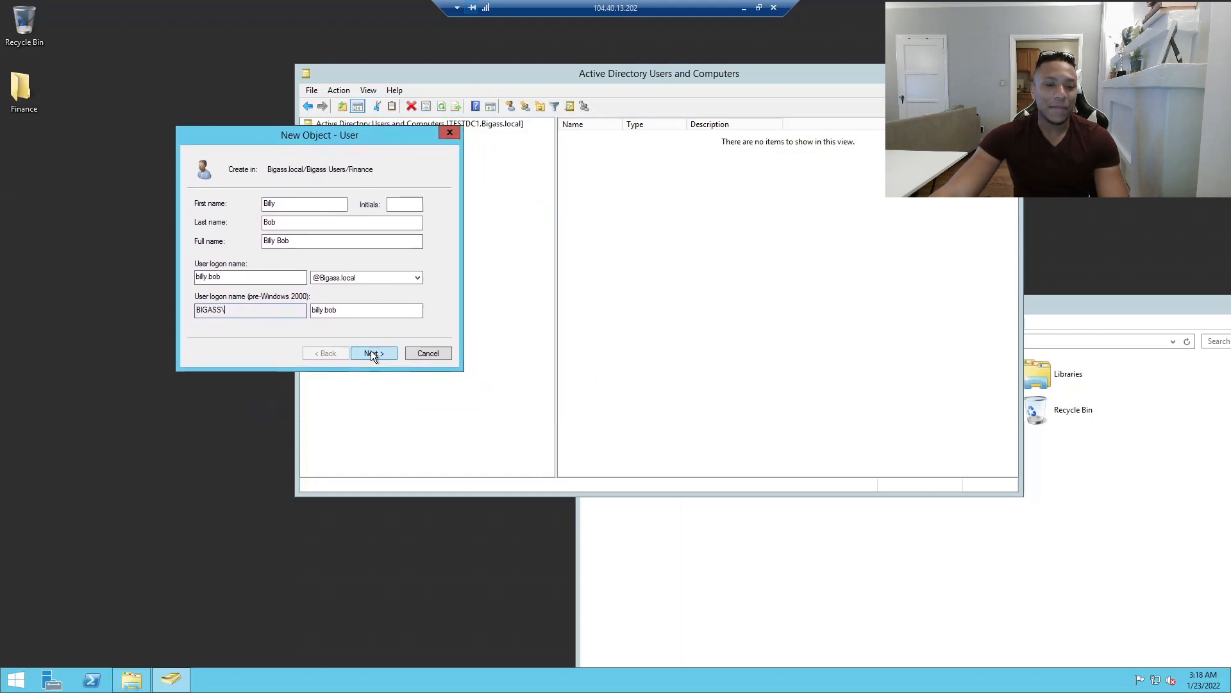
{"action": "left_click", "coordinate": [371, 353]}
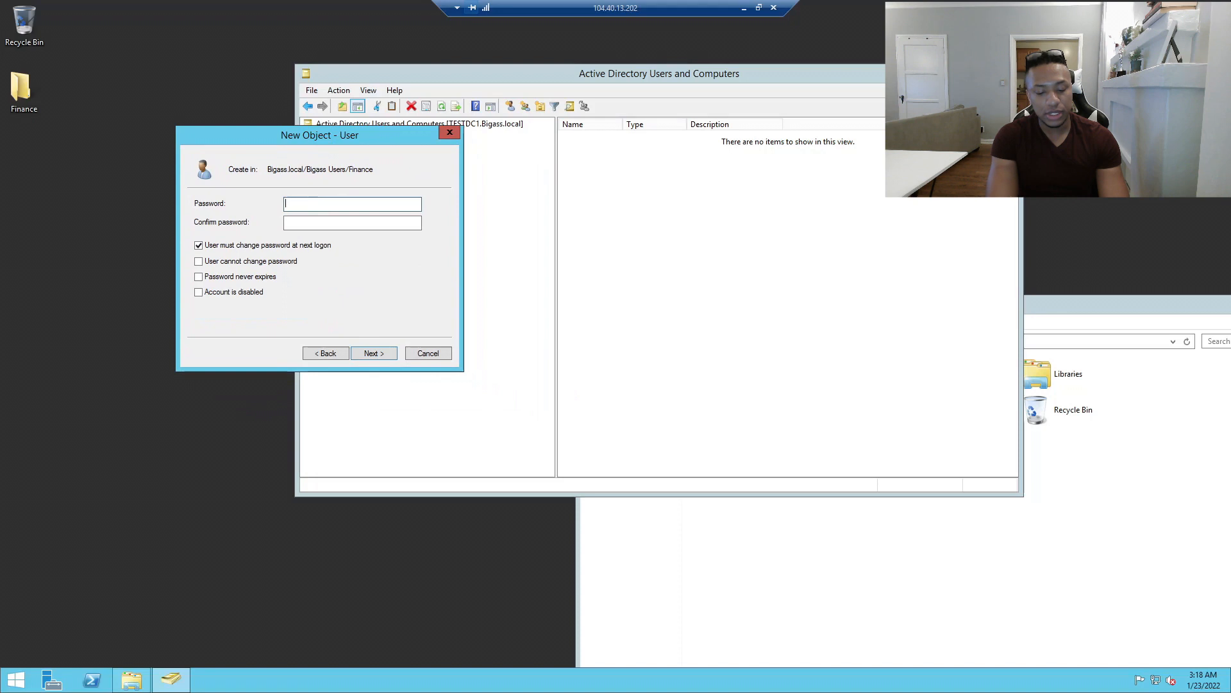
{"action": "type", "text": "*"}
{"action": "key", "text": "Tab"}
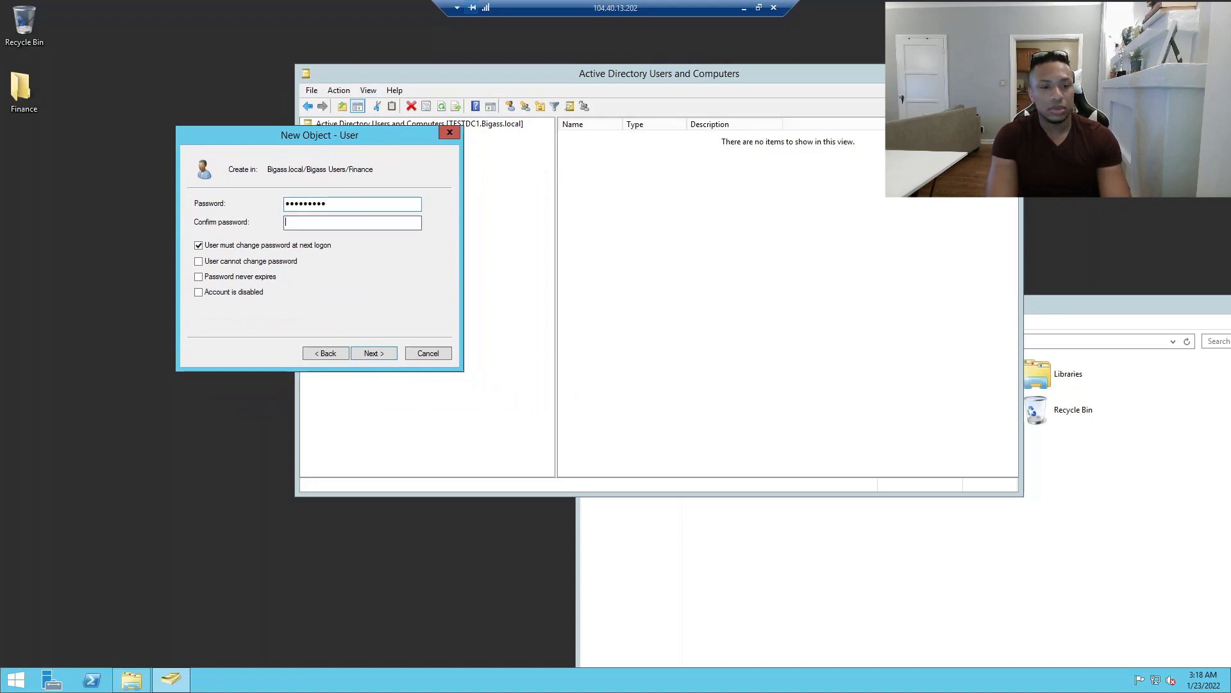
{"action": "type", "text": "*********"}
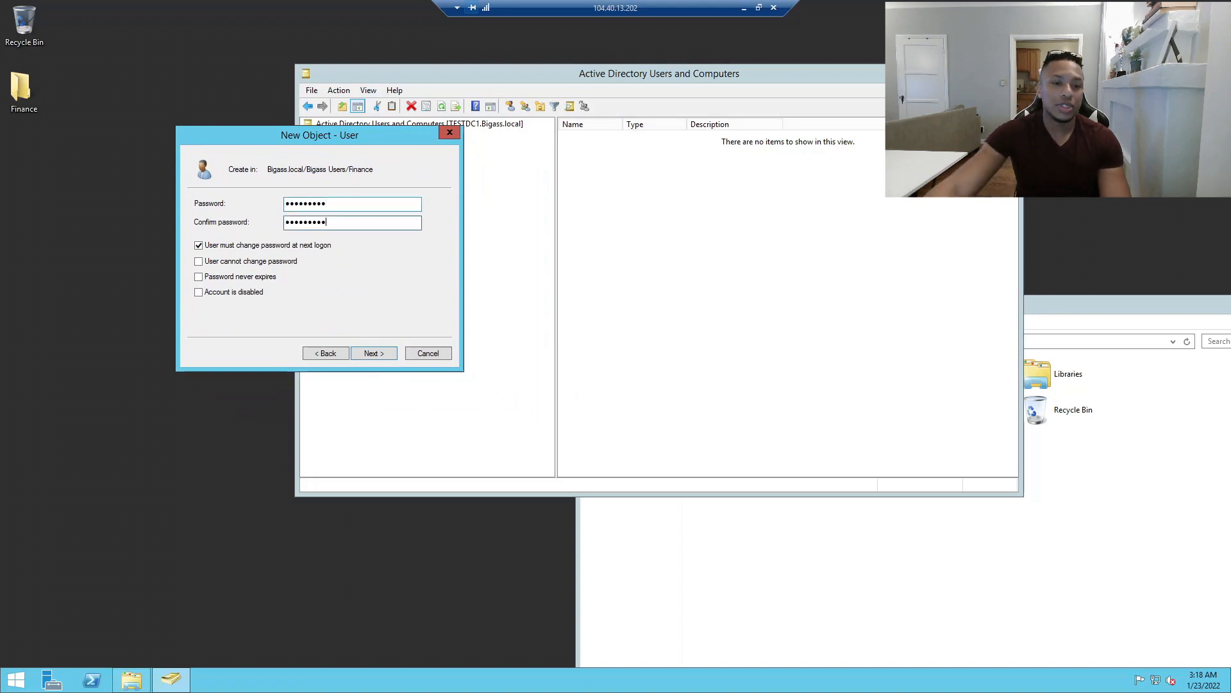
{"action": "left_click_drag", "start_coordinate": [247, 134], "coordinate": [288, 111]}
{"action": "left_click", "coordinate": [240, 222]}
{"action": "left_click", "coordinate": [410, 329]}
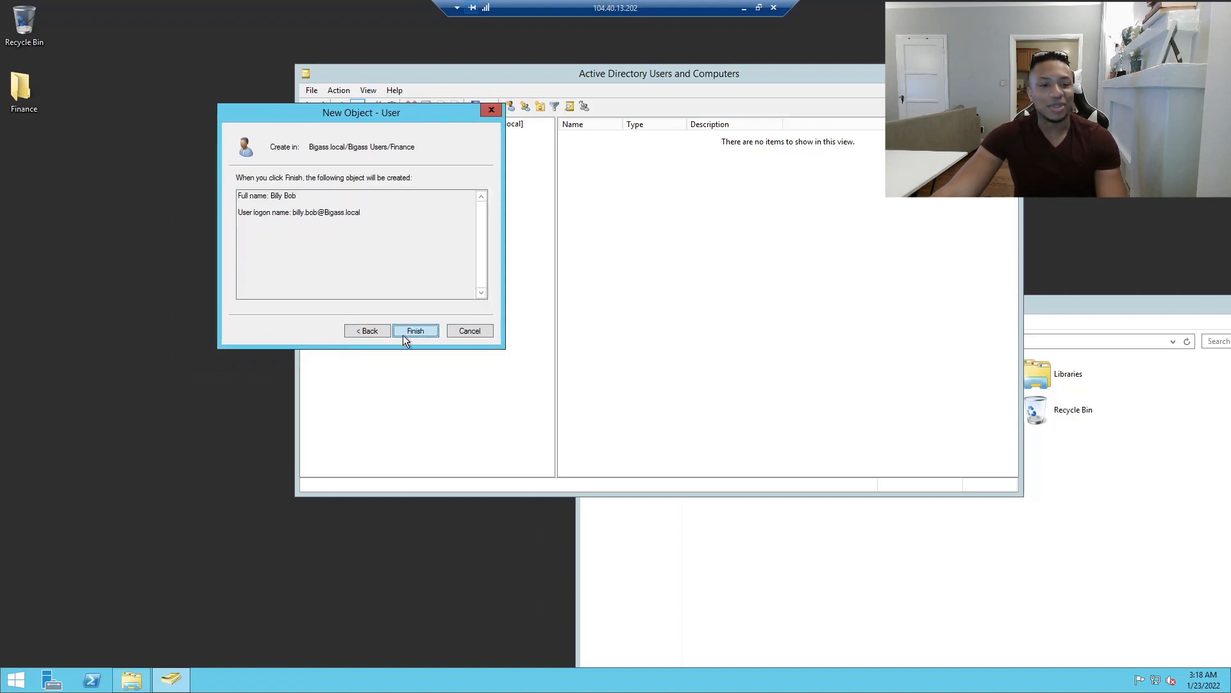
{"action": "left_click", "coordinate": [415, 331]}
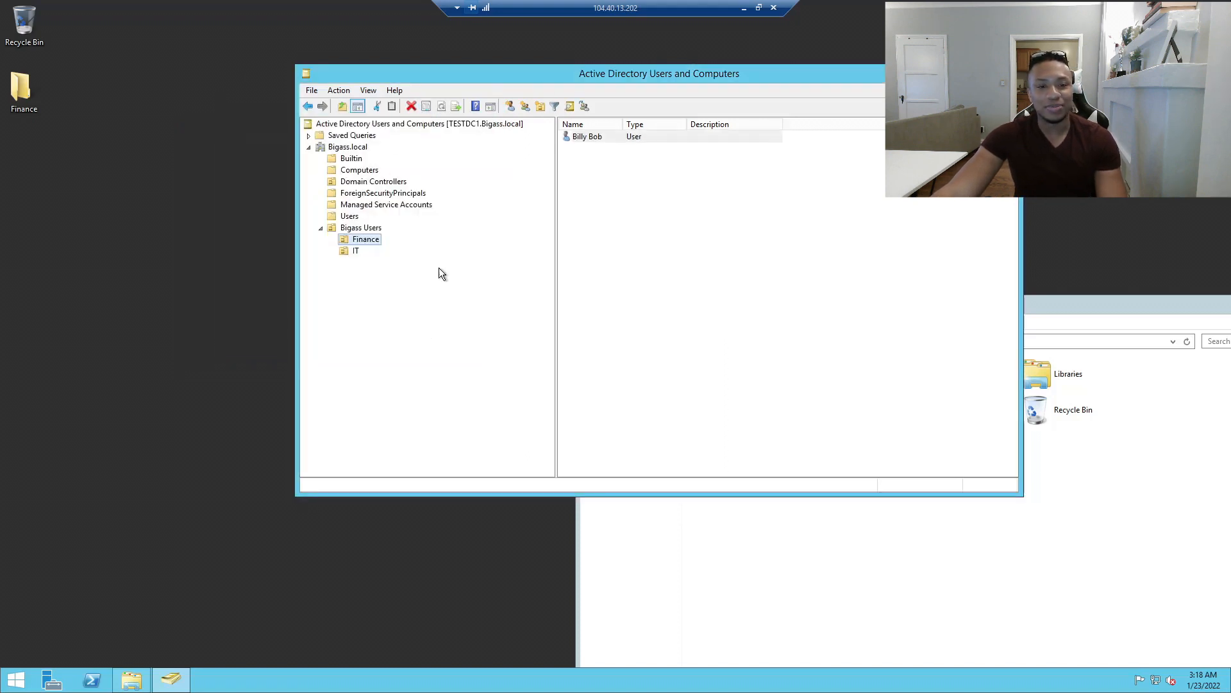
Start a new user in the IT unit and enter the user's first, last and logon names.
{"action": "left_click_drag", "start_coordinate": [459, 71], "coordinate": [313, 83]}
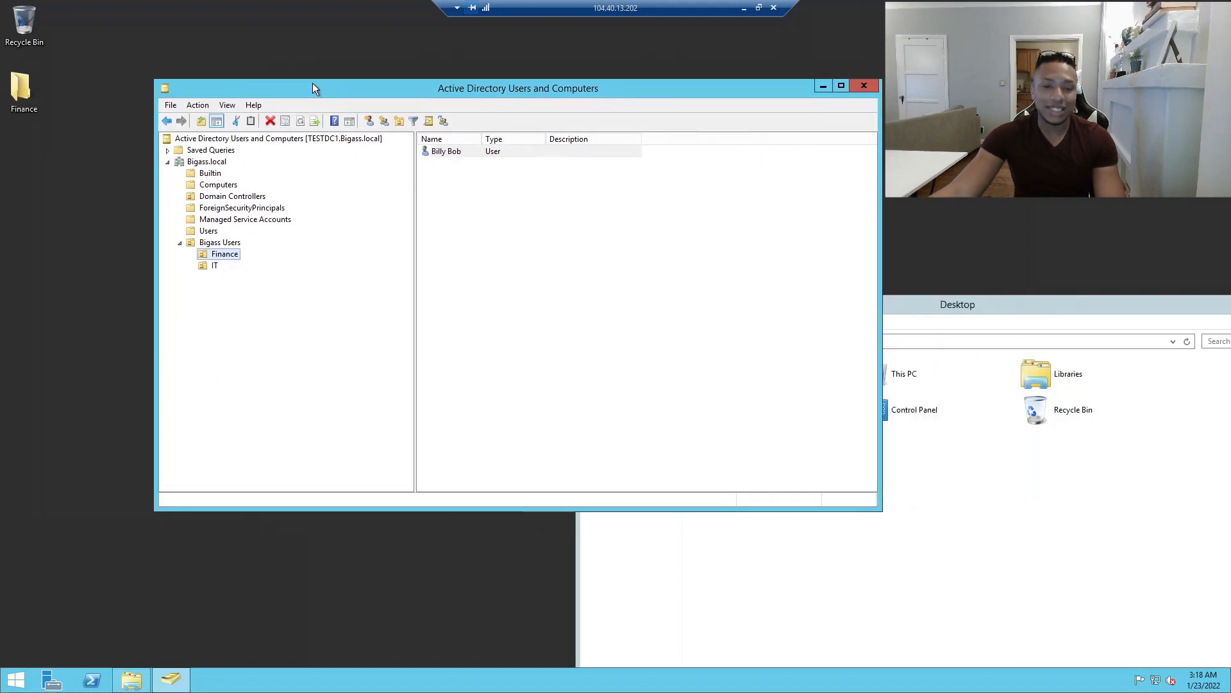
{"action": "right_click", "coordinate": [216, 254]}
{"action": "right_click", "coordinate": [212, 266]}
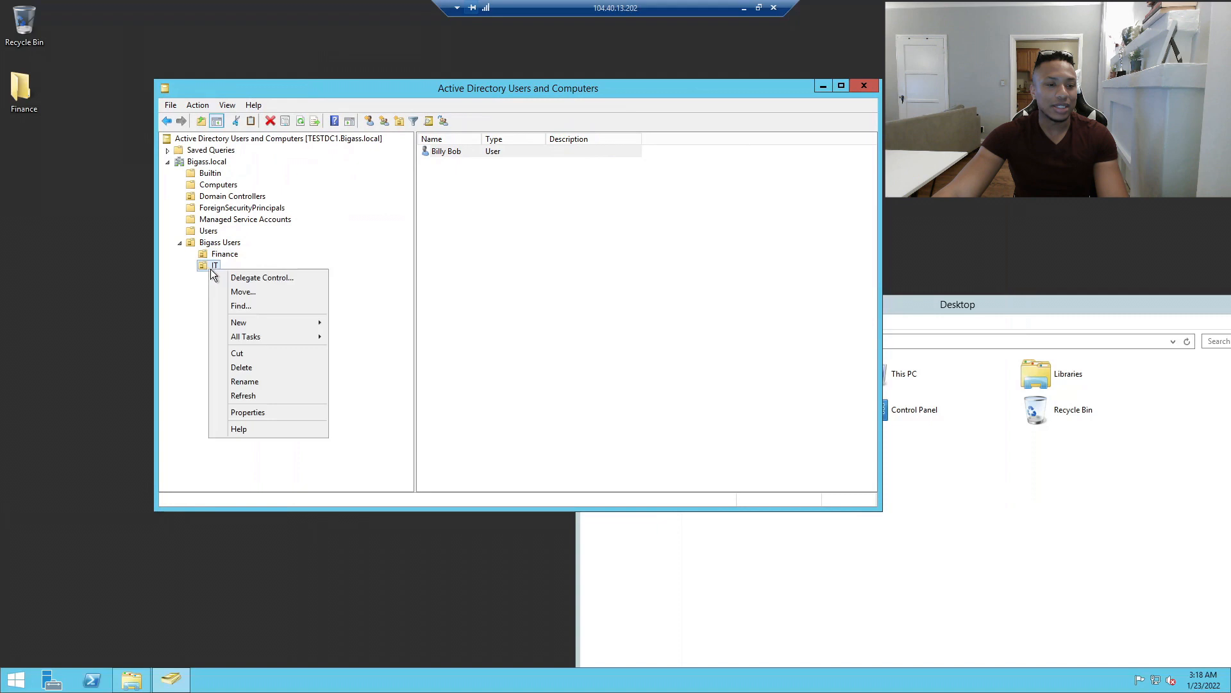
{"action": "mouse_move", "coordinate": [265, 324]}
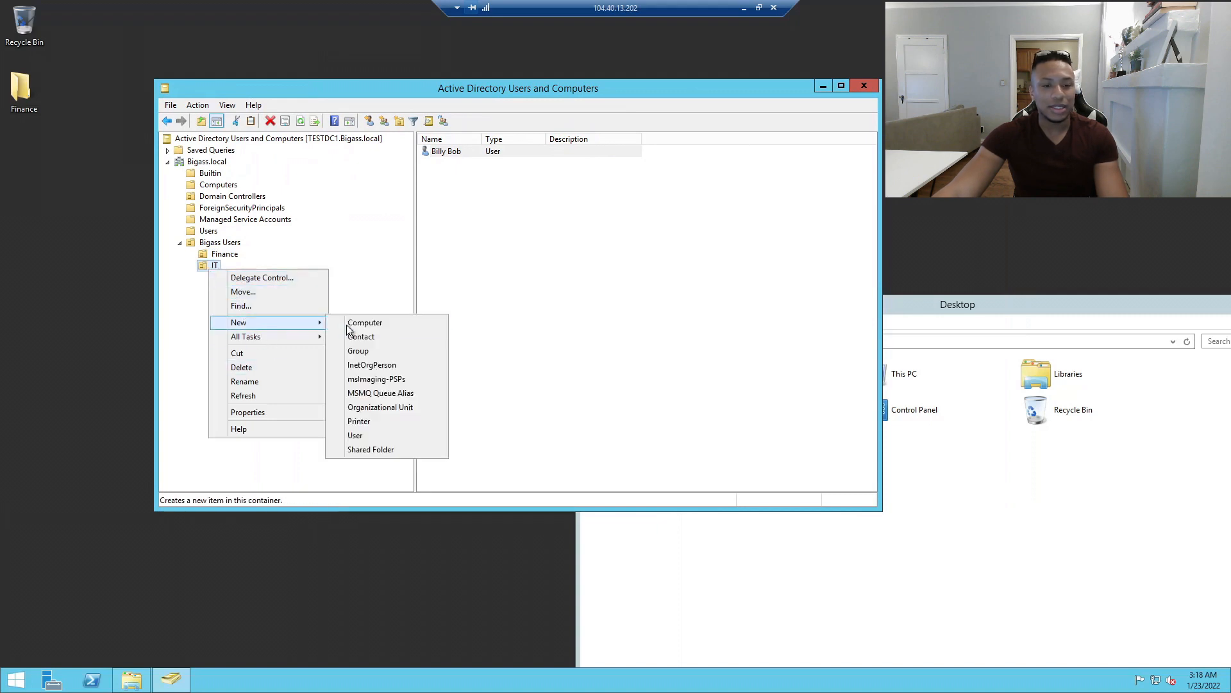
{"action": "left_click", "coordinate": [356, 435]}
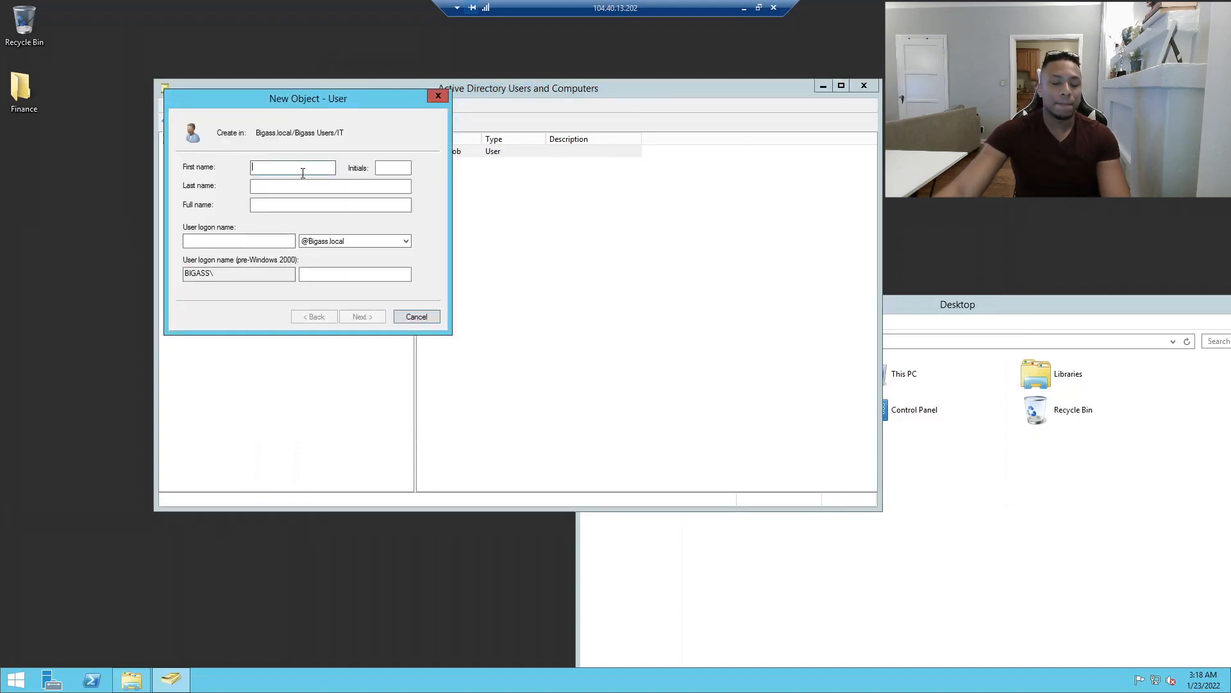
{"action": "type", "text": "m"}
{"action": "key", "text": "BackSpace"}
{"action": "key", "text": "BackSpace"}
{"action": "key", "text": "BackSpace"}
{"action": "key", "text": "BackSpace"}
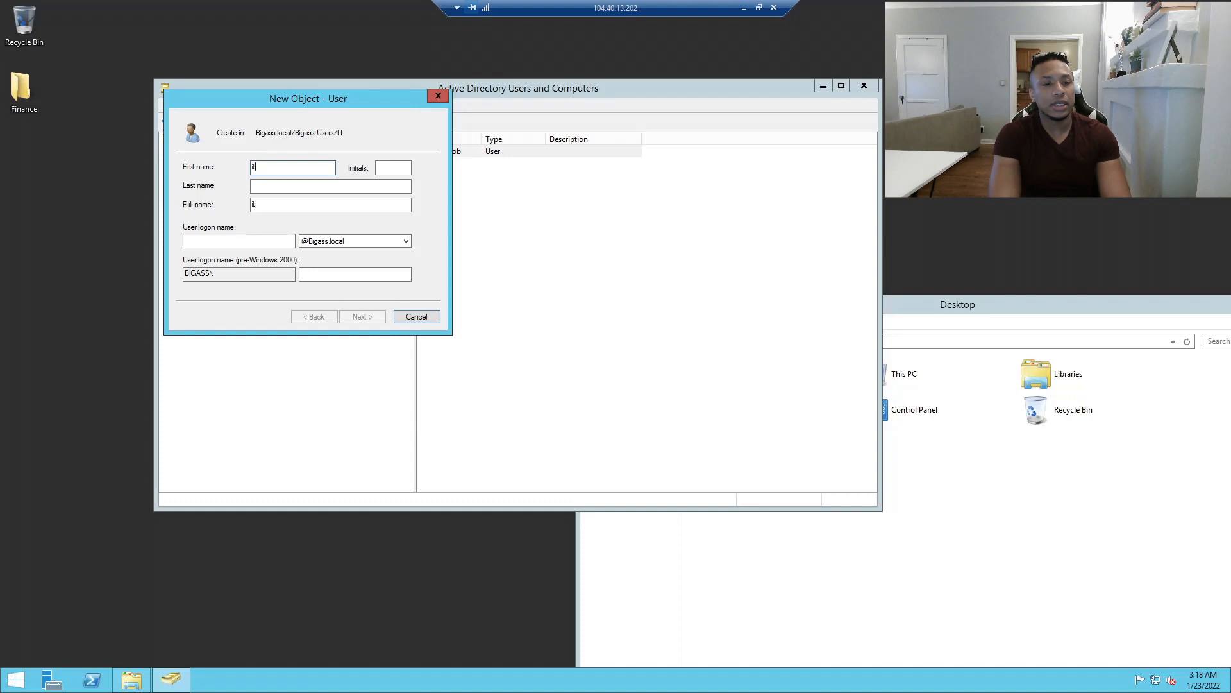
{"action": "key", "text": "Tab"}
{"action": "key", "text": "Tab"}
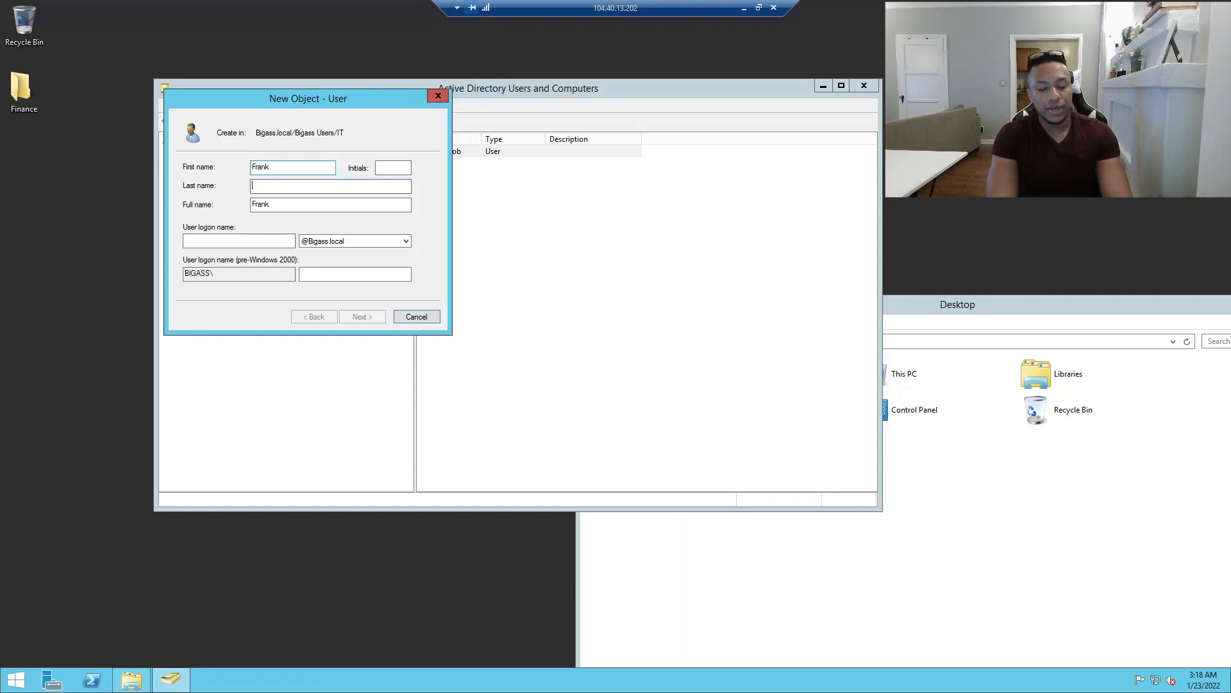
{"action": "key", "text": "Tab"}
{"action": "key", "text": "Tab"}
Retype the logon name until it matches the first.last form, then review the domain suffix choices.
{"action": "left_click_drag", "start_coordinate": [250, 236], "coordinate": [52, 217]}
{"action": "type", "text": "fmilanmo"}
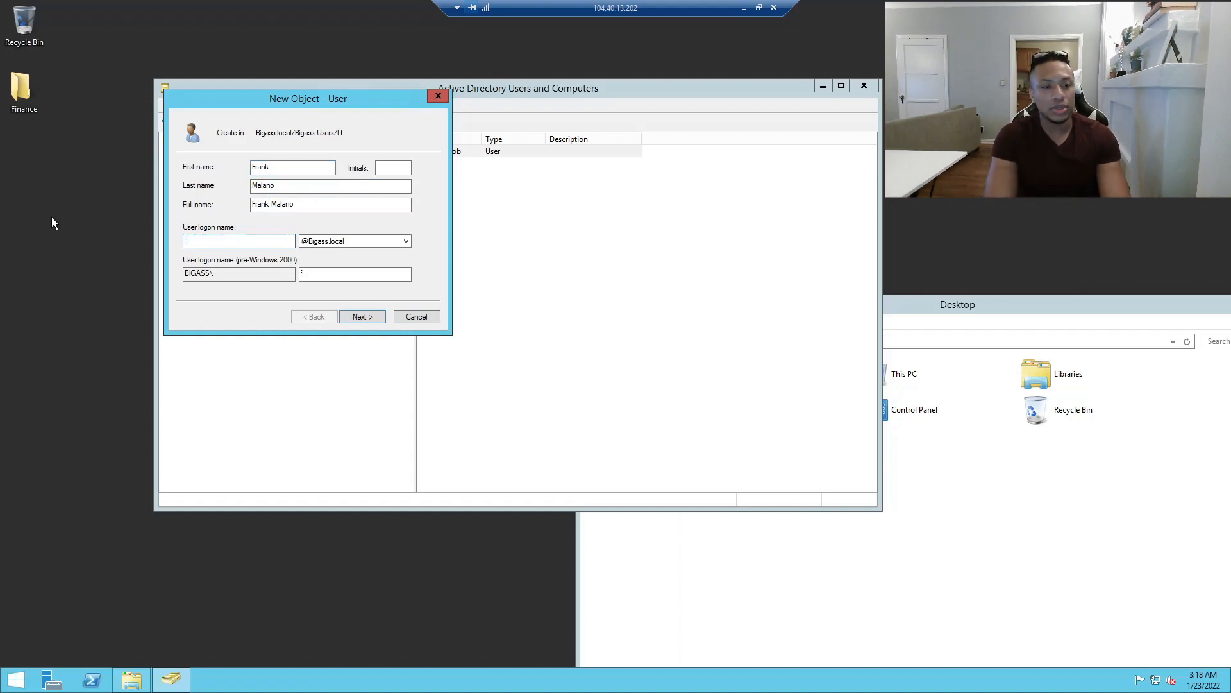
{"action": "key", "text": "BackSpace"}
{"action": "key", "text": "BackSpace"}
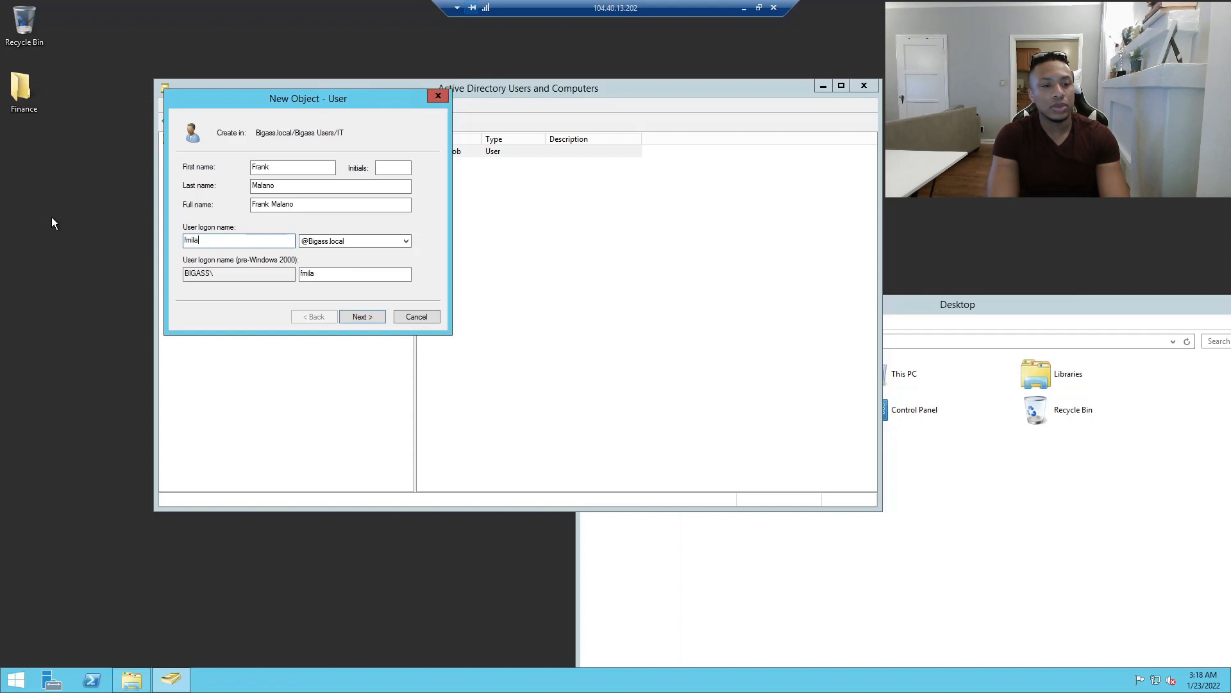
{"action": "type", "text": "o"}
{"action": "key", "text": "BackSpace"}
{"action": "key", "text": "BackSpace"}
{"action": "key", "text": "BackSpace"}
{"action": "key", "text": "BackSpace"}
{"action": "key", "text": "BackSpace"}
{"action": "key", "text": "BackSpace"}
{"action": "key", "text": "BackSpace"}
{"action": "type", "text": "f"}
{"action": "key", "text": "BackSpace"}
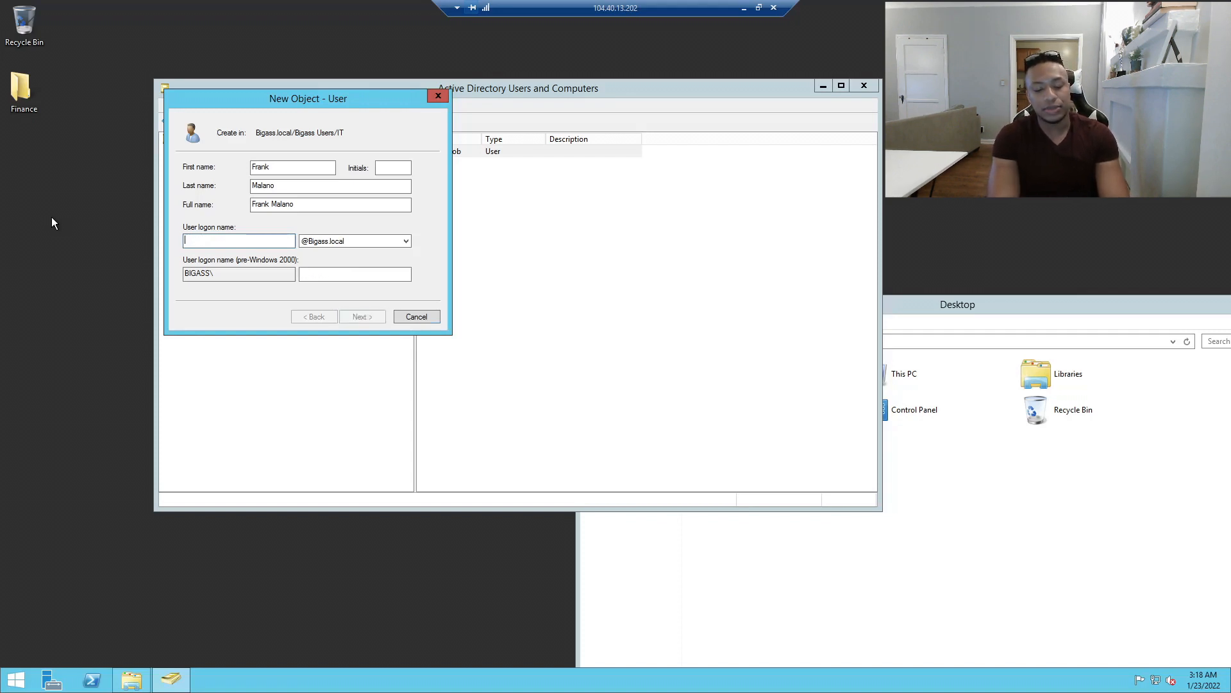
{"action": "type", "text": "hello"}
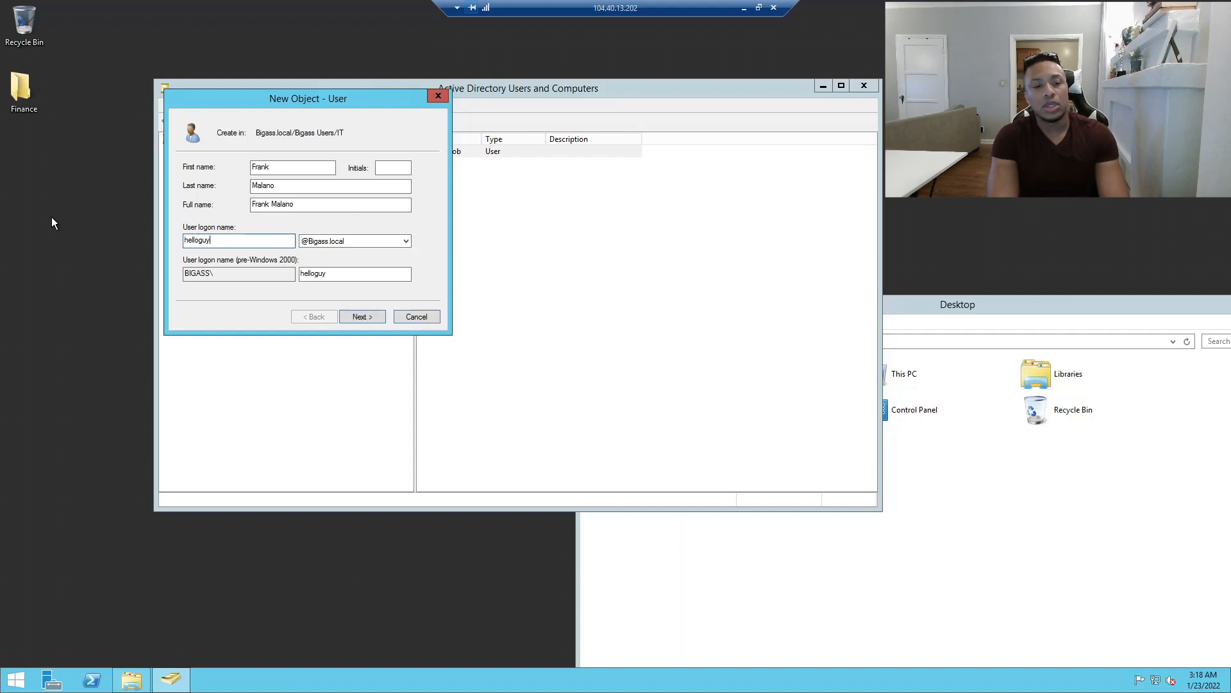
{"action": "type", "text": "itguy"}
{"action": "key", "text": "ctrl+a"}
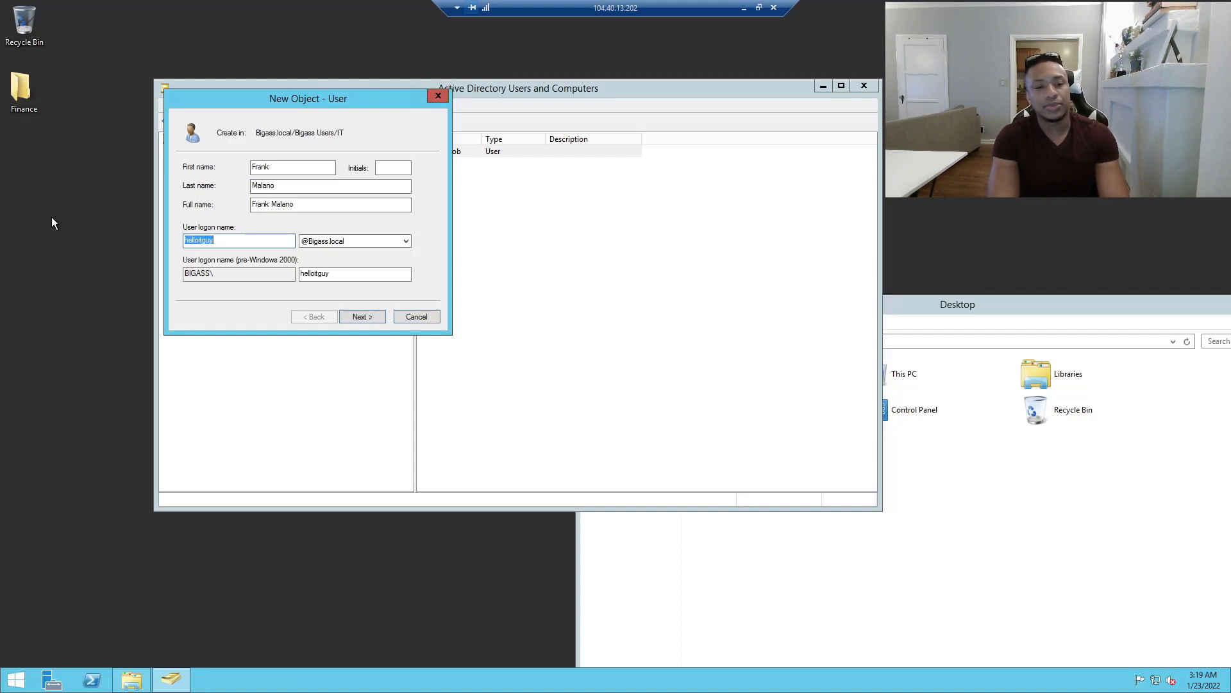
{"action": "key", "text": "BackSpace"}
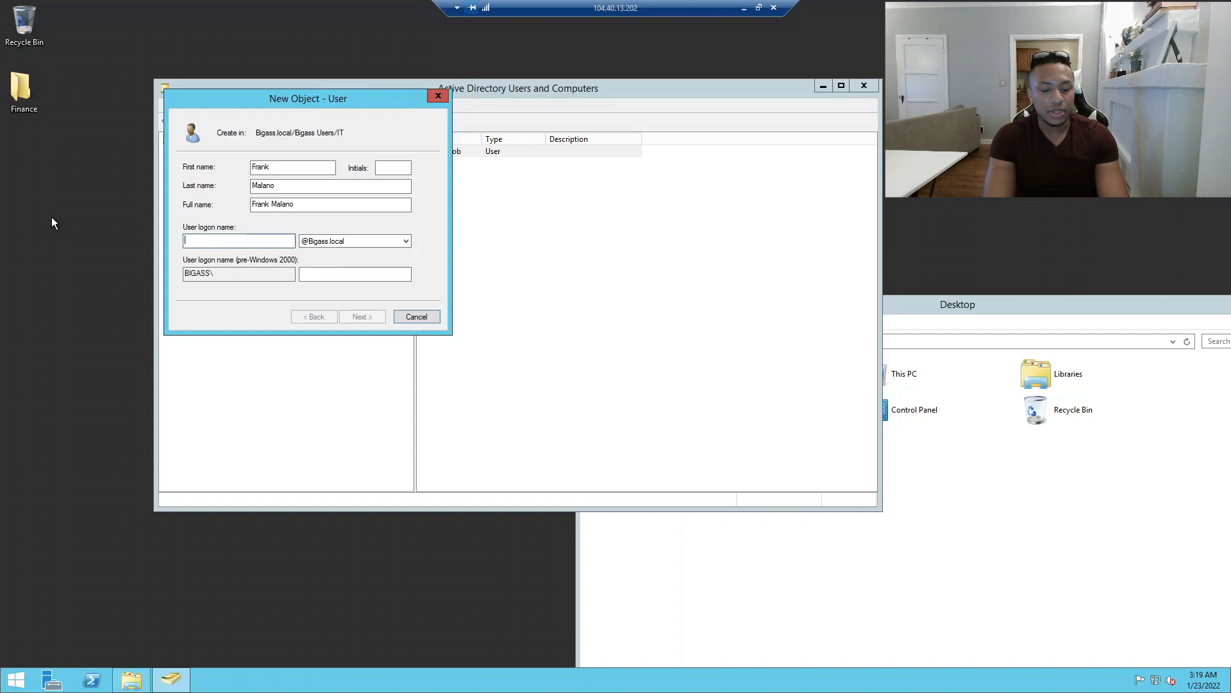
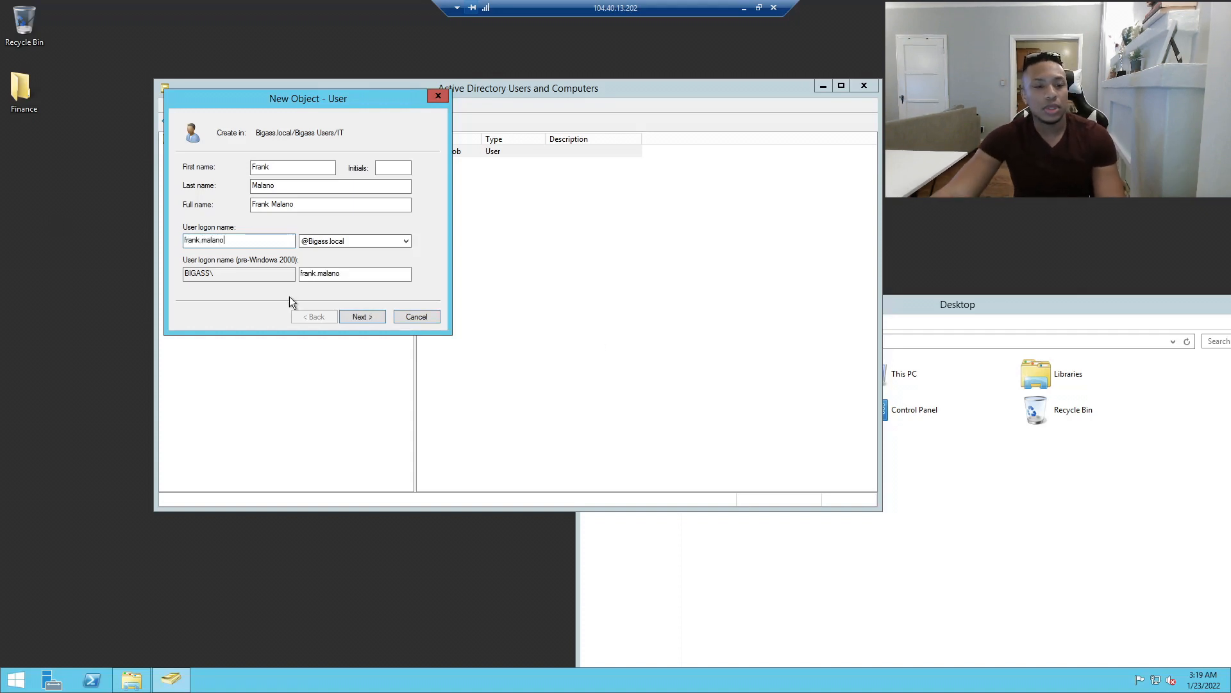
{"action": "left_click", "coordinate": [406, 242]}
{"action": "left_click", "coordinate": [407, 242]}
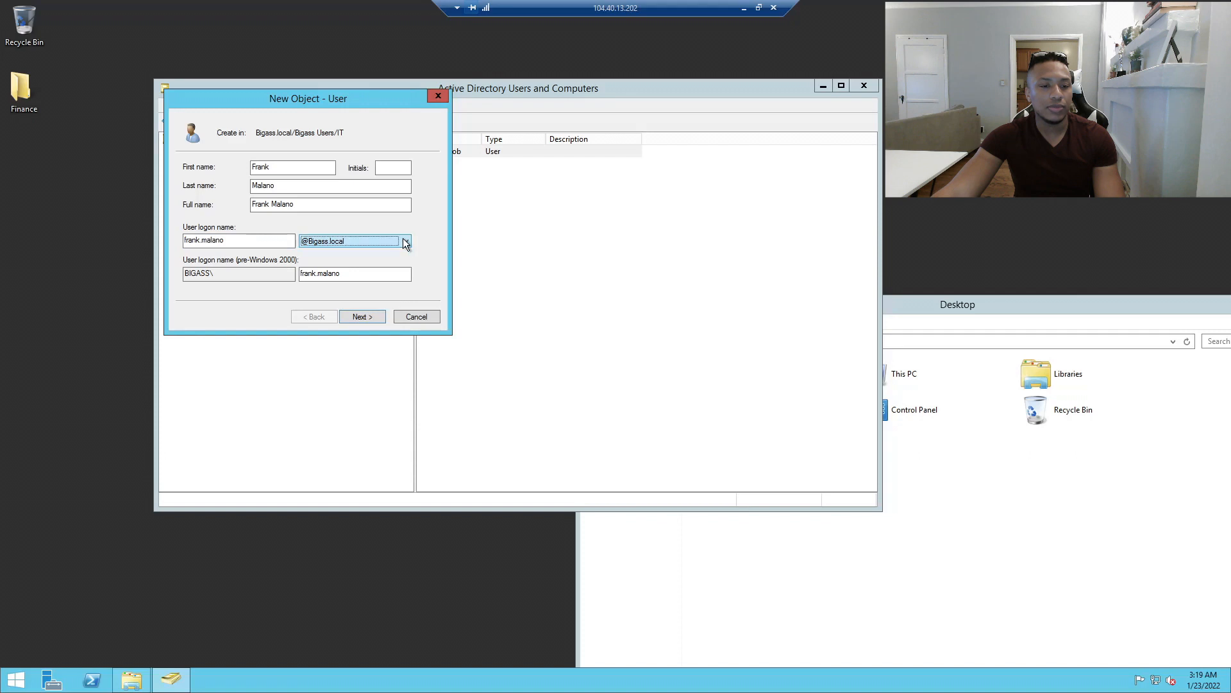
Set and confirm the password, drop forced change at logon, make it never expire, and finish.
{"action": "left_click", "coordinate": [359, 320]}
{"action": "type", "text": "•••••••••"}
{"action": "key", "text": "Tab"}
{"action": "type", "text": "•••••••••"}
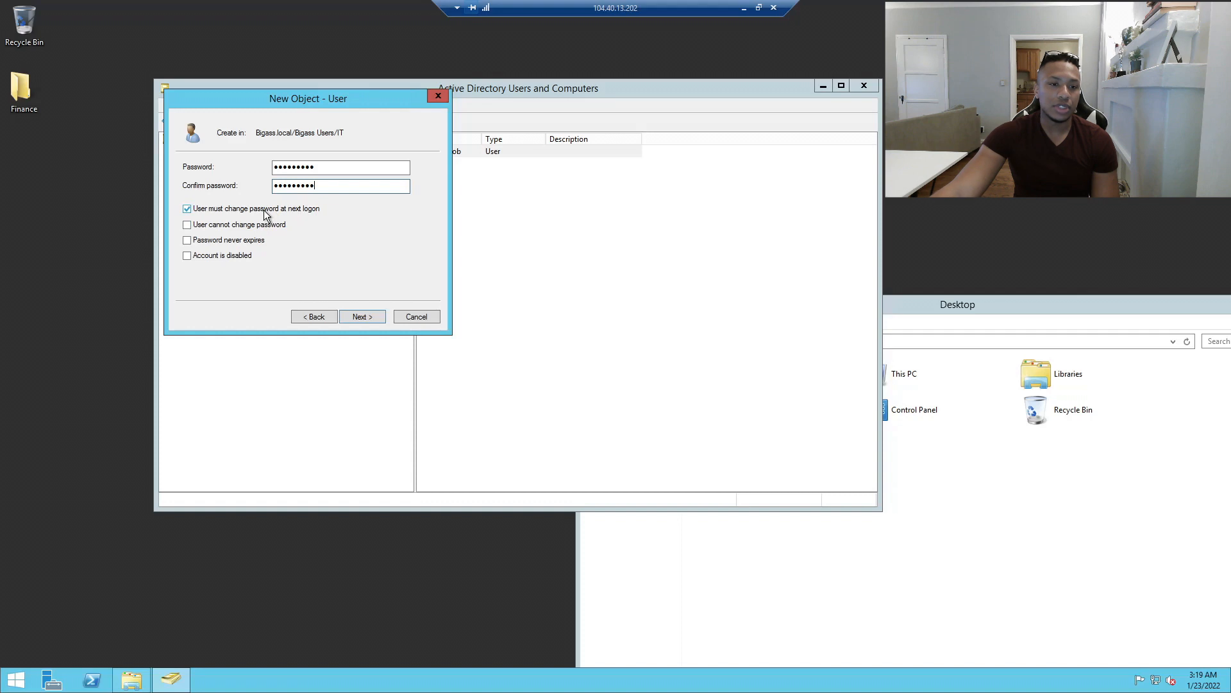
{"action": "left_click", "coordinate": [226, 209]}
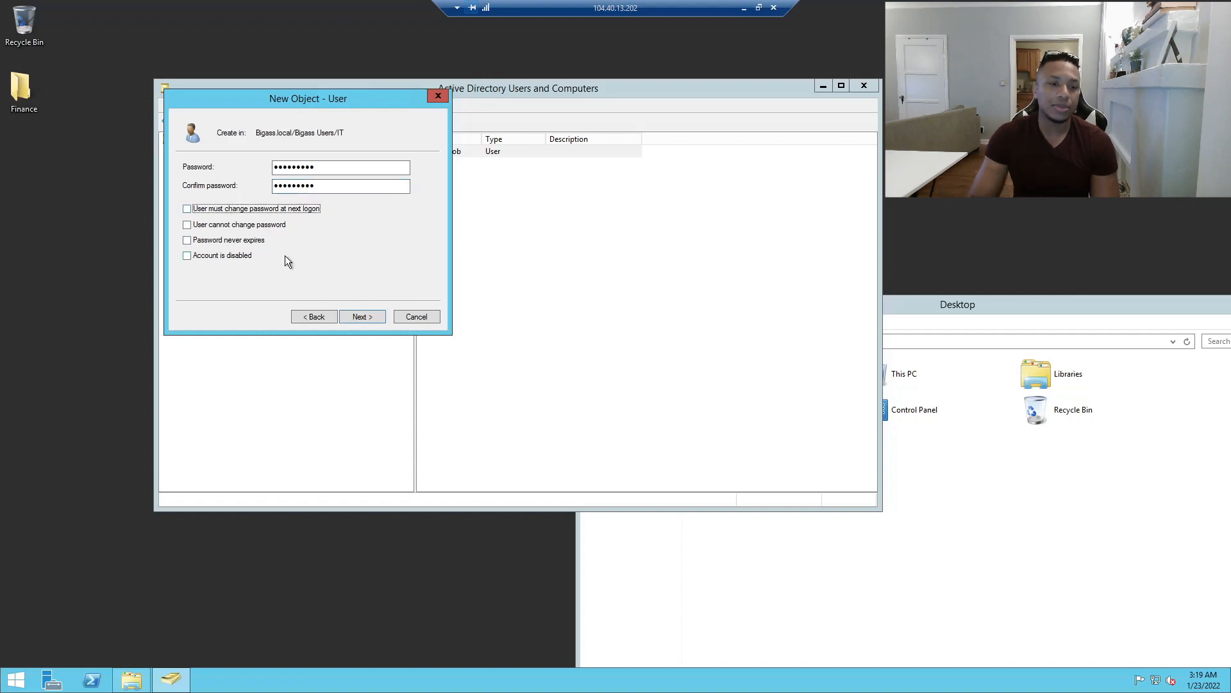
{"action": "left_click", "coordinate": [190, 241]}
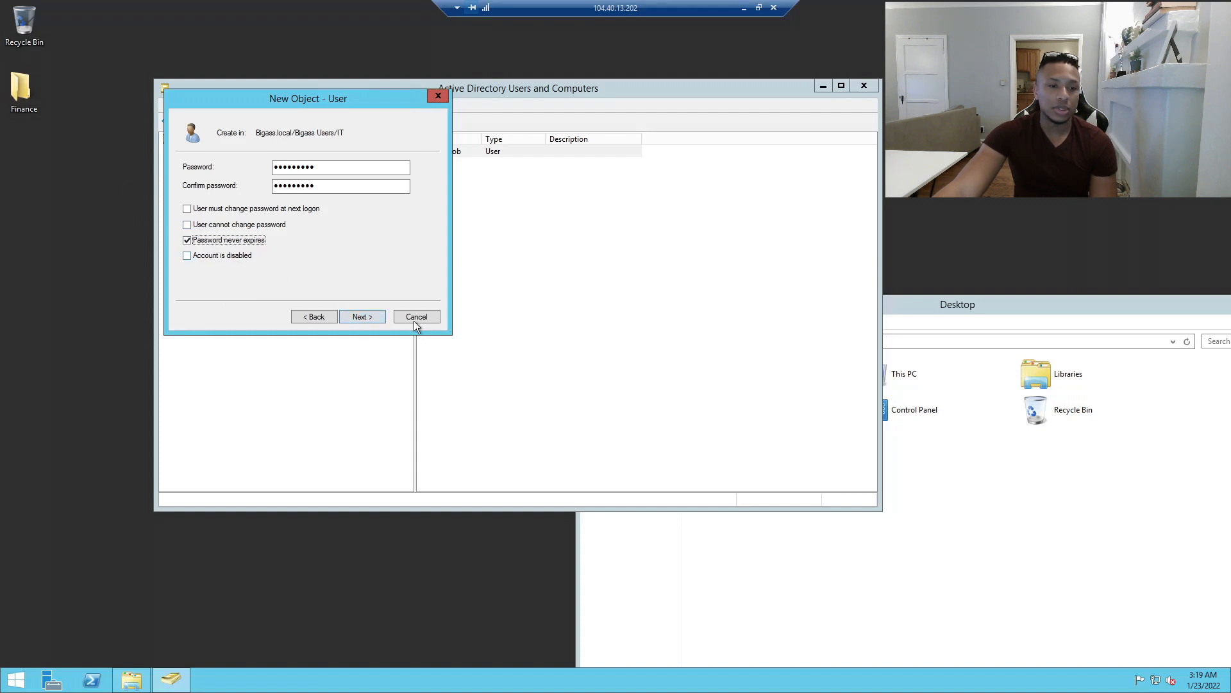
{"action": "left_click", "coordinate": [368, 315]}
{"action": "left_click", "coordinate": [366, 317]}
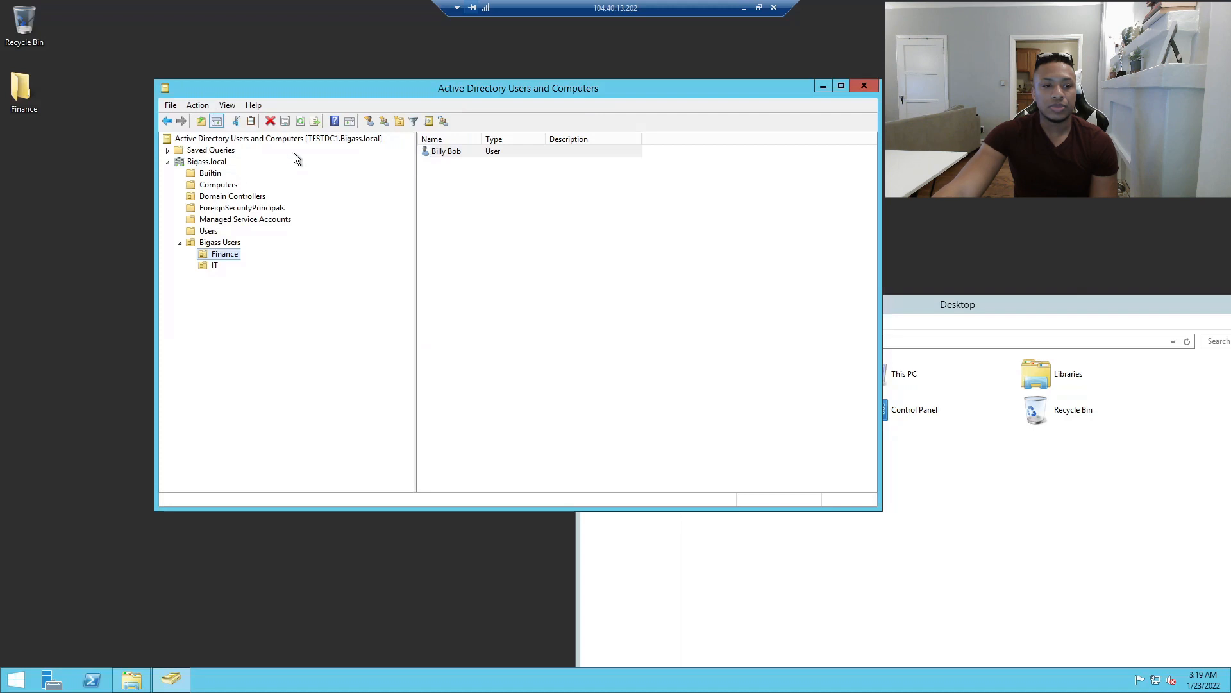
Bring File Explorer forward and open the desktop Finance folder.
{"action": "left_click_drag", "start_coordinate": [322, 101], "coordinate": [166, 64]}
{"action": "left_click", "coordinate": [998, 553]}
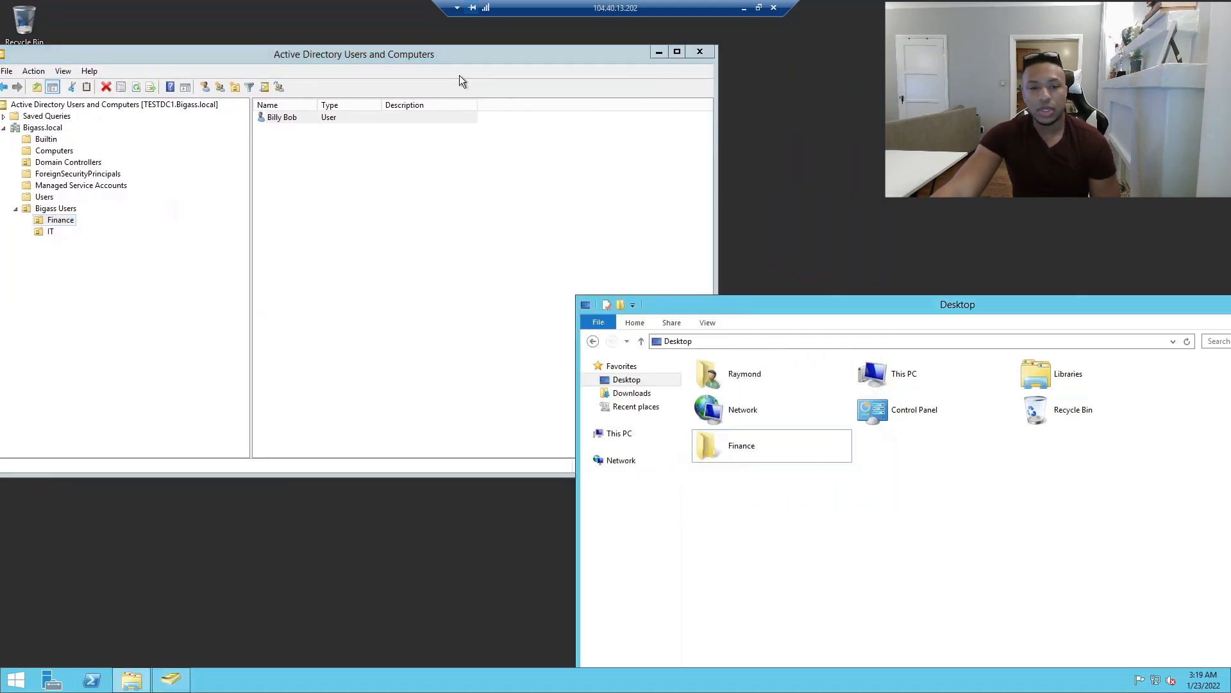
{"action": "left_click_drag", "start_coordinate": [395, 57], "coordinate": [421, 53]}
{"action": "left_click", "coordinate": [797, 579]}
{"action": "double_click", "coordinate": [737, 452]}
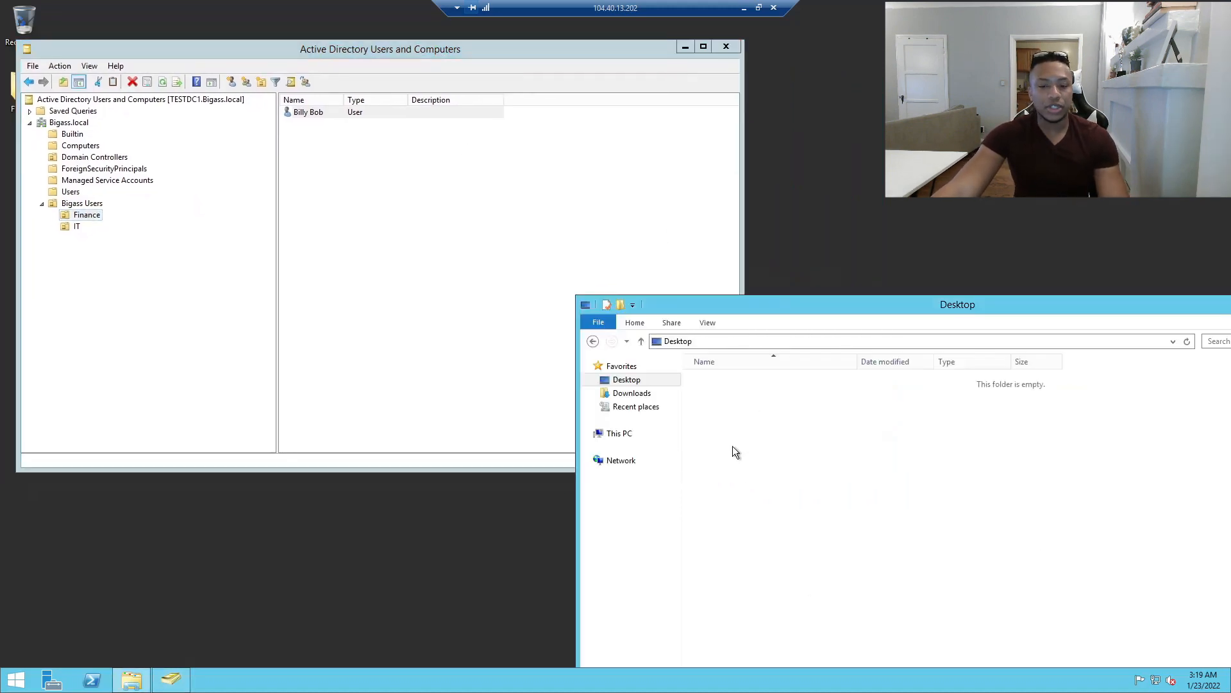
Launch Notepad from Start search and type 'FInance stuff'.
{"action": "left_click", "coordinate": [5, 686]}
{"action": "type", "text": "notepad"}
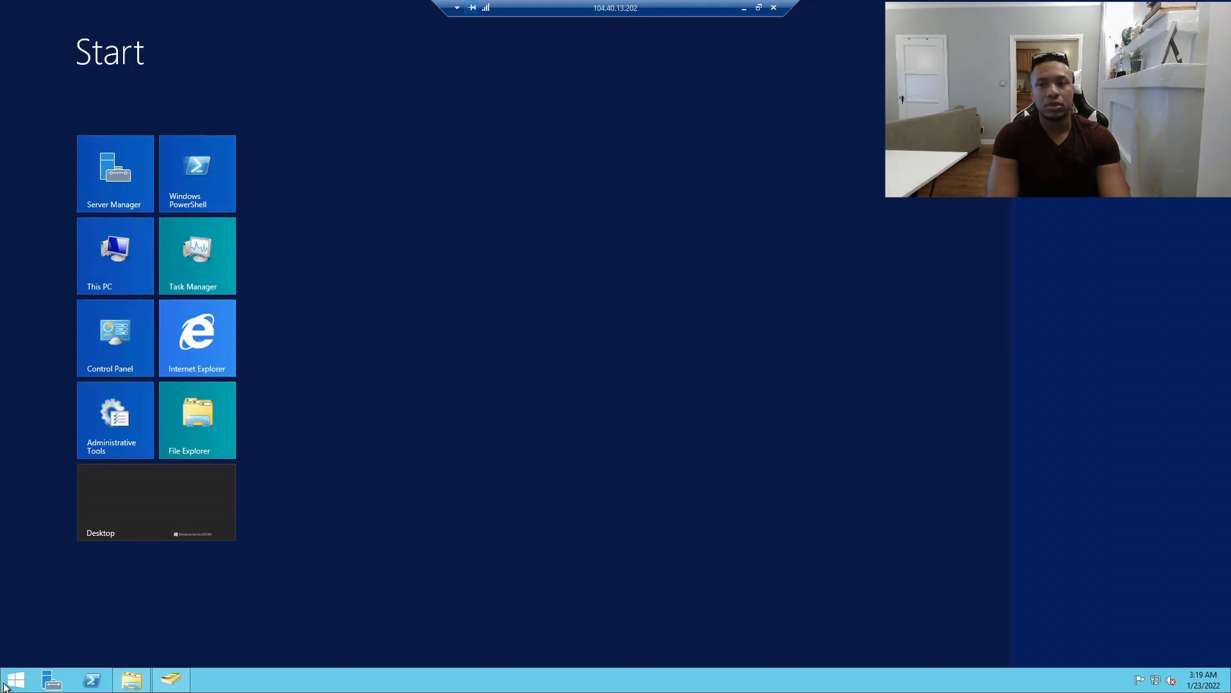
{"action": "key", "text": "Return"}
{"action": "type", "text": "FInance stuff"}
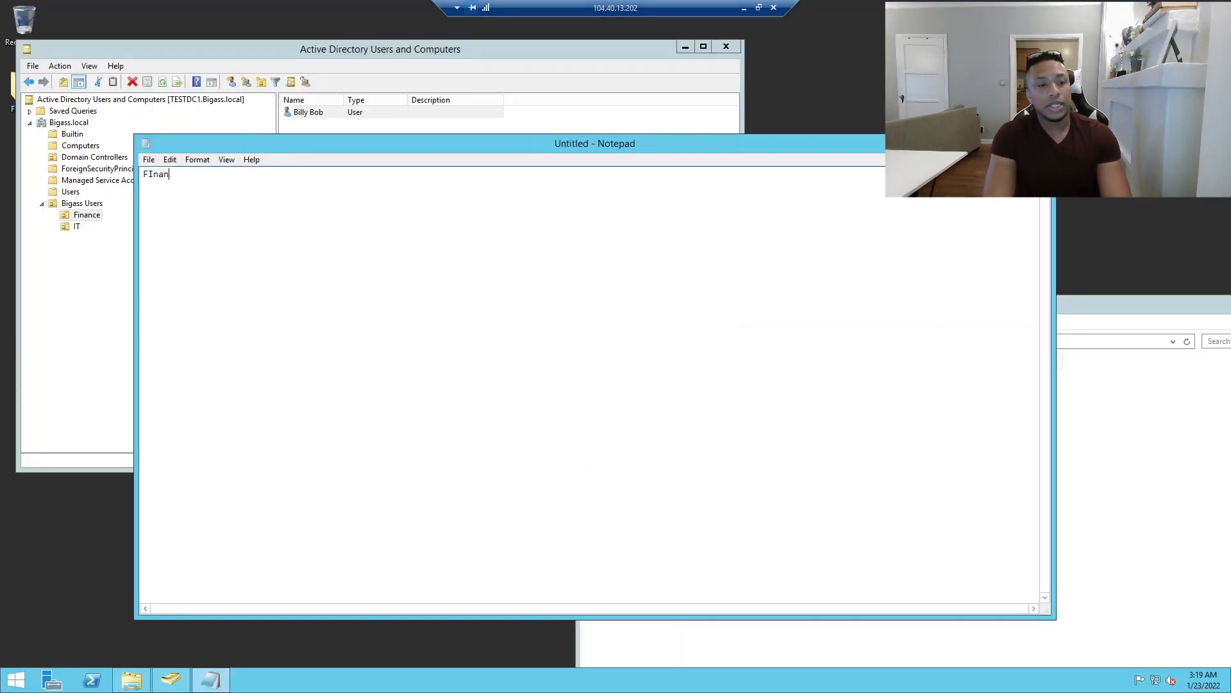
Save the note as finance in Desktop\Finance and close Notepad.
{"action": "left_click", "coordinate": [149, 160]}
{"action": "left_click", "coordinate": [193, 218]}
{"action": "left_click", "coordinate": [190, 256]}
{"action": "left_click", "coordinate": [463, 287]}
{"action": "double_click", "coordinate": [463, 287]}
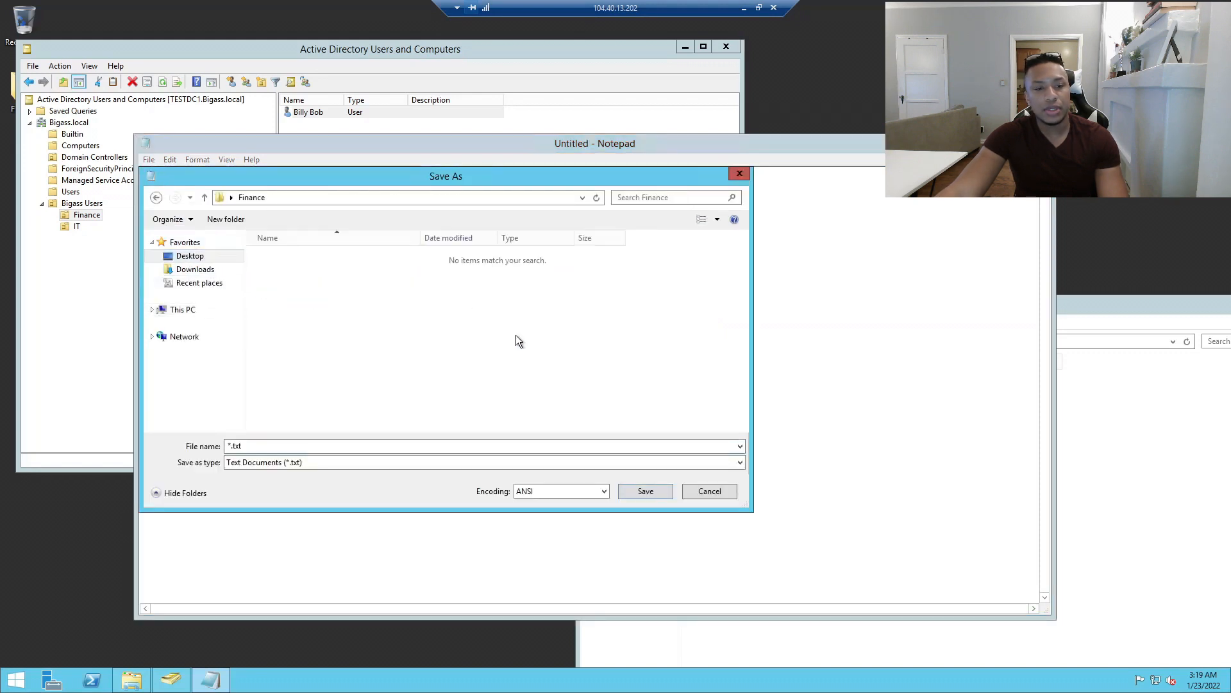
{"action": "type", "text": "fi"}
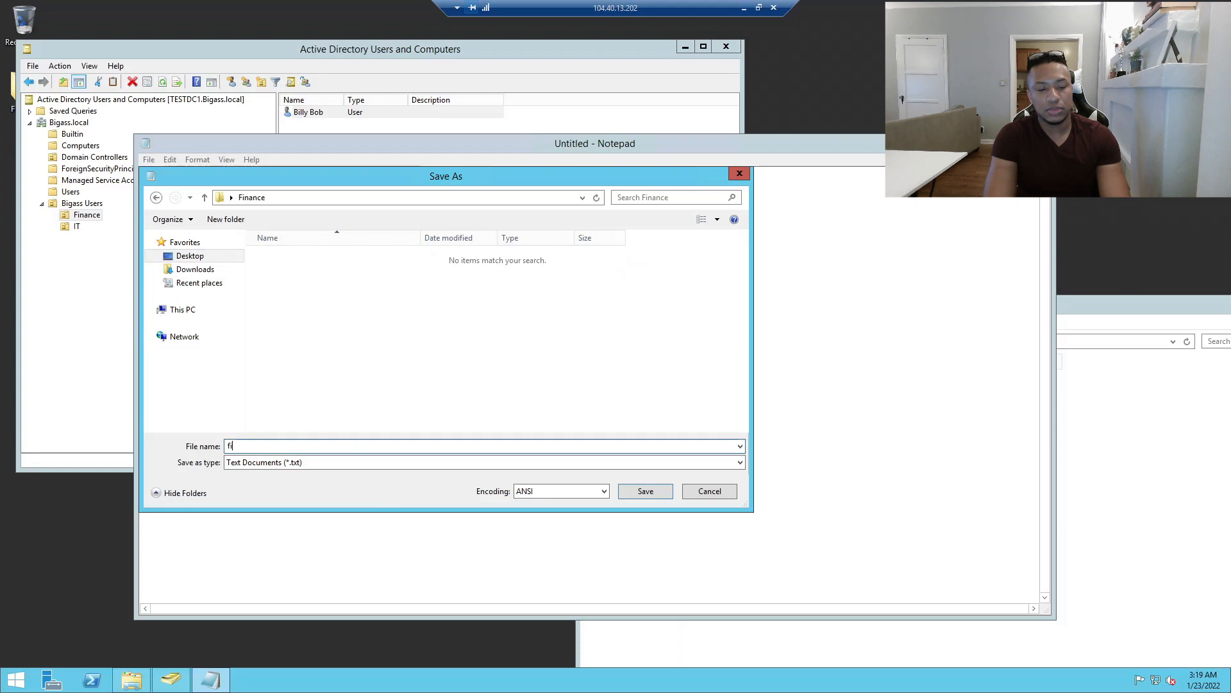
{"action": "type", "text": "nance"}
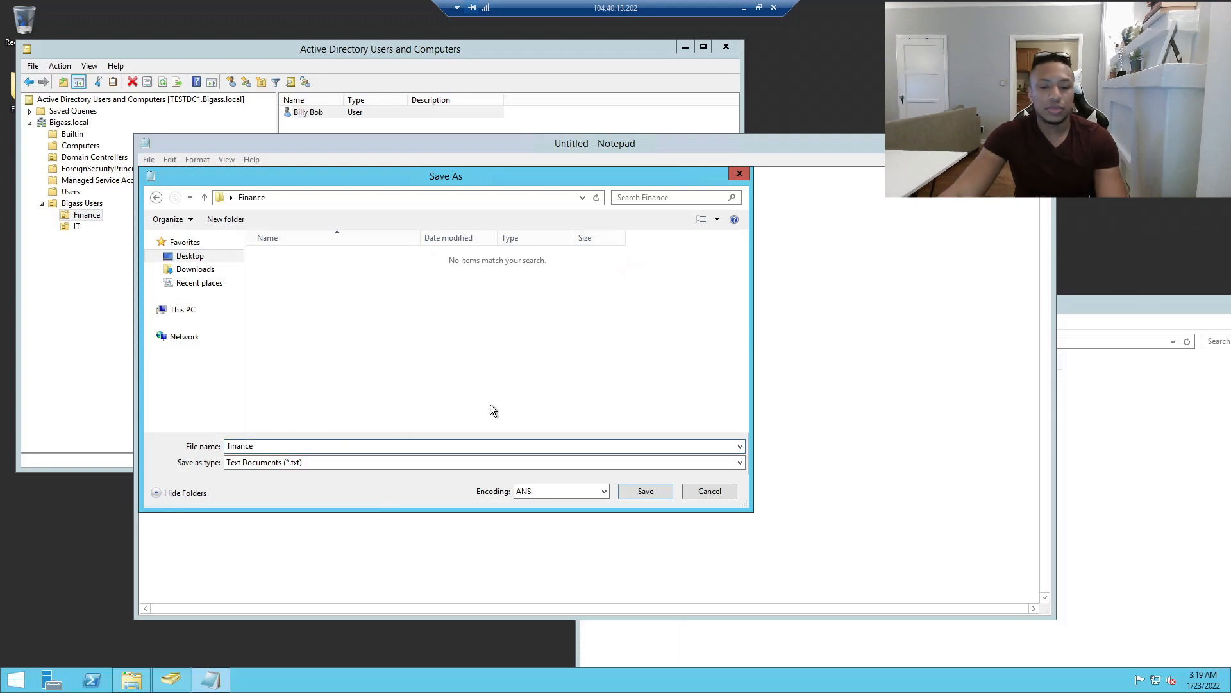
{"action": "left_click", "coordinate": [645, 492]}
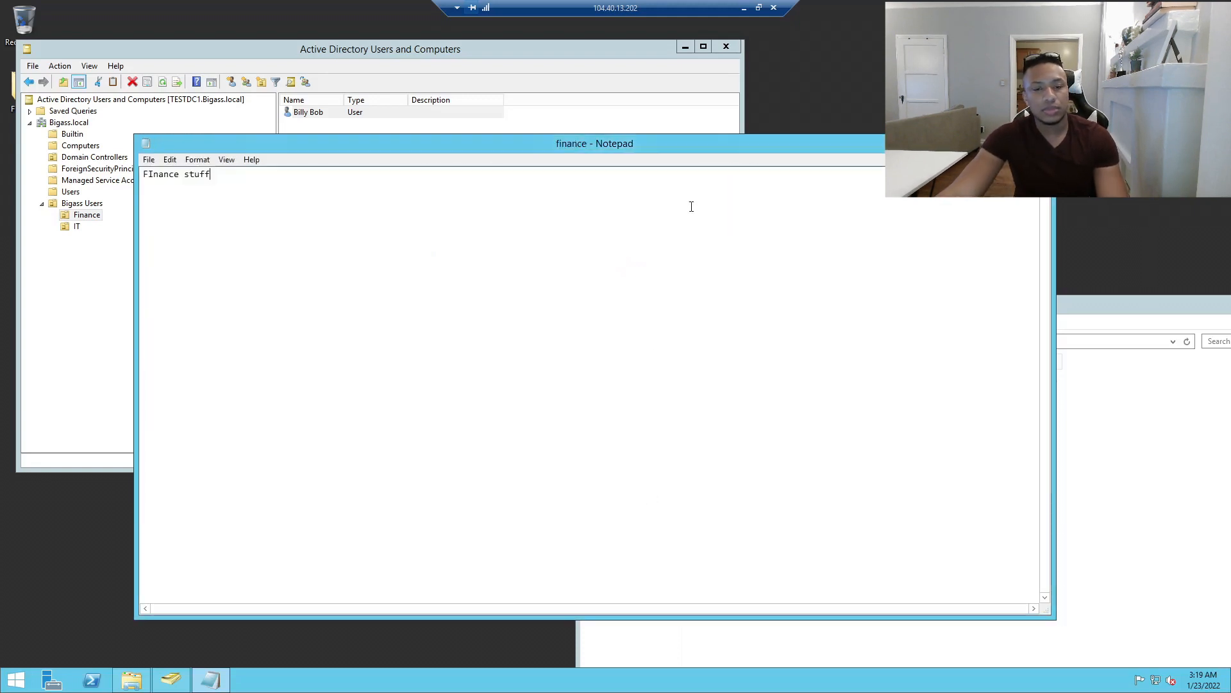
{"action": "left_click", "coordinate": [1038, 139]}
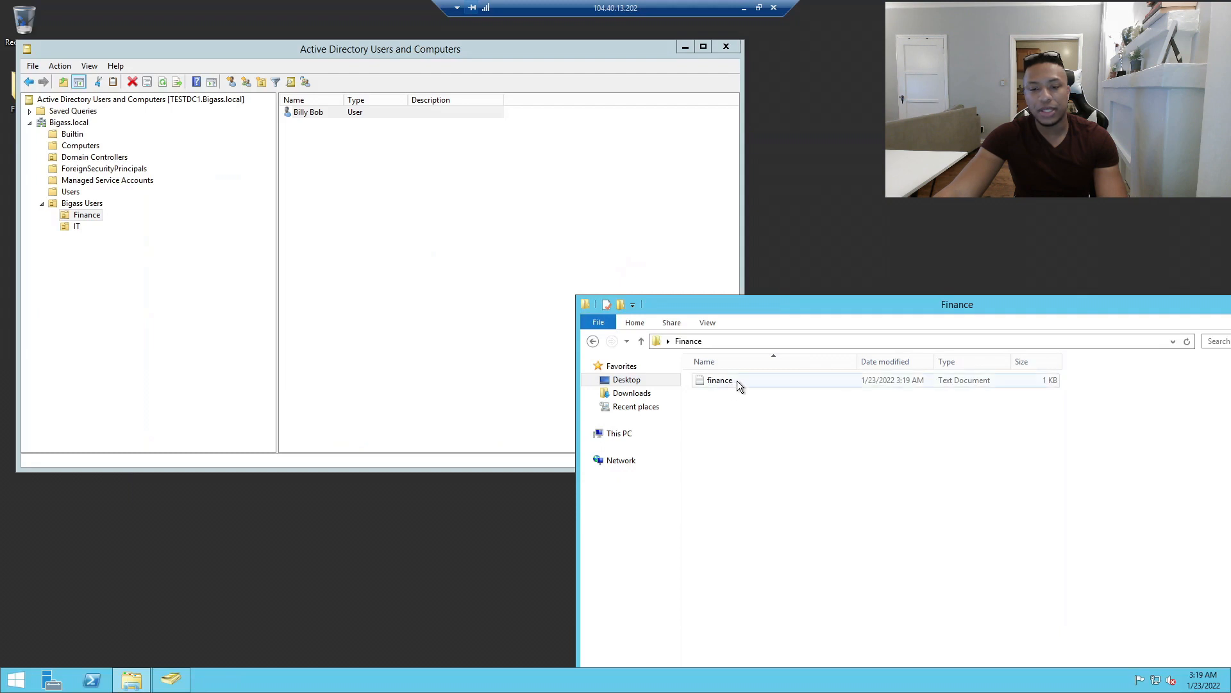
Close the user properties, view the IT unit, and confirm finance.txt sits in Finance.
{"action": "left_click_drag", "start_coordinate": [723, 307], "coordinate": [722, 216]}
{"action": "left_click", "coordinate": [625, 289]}
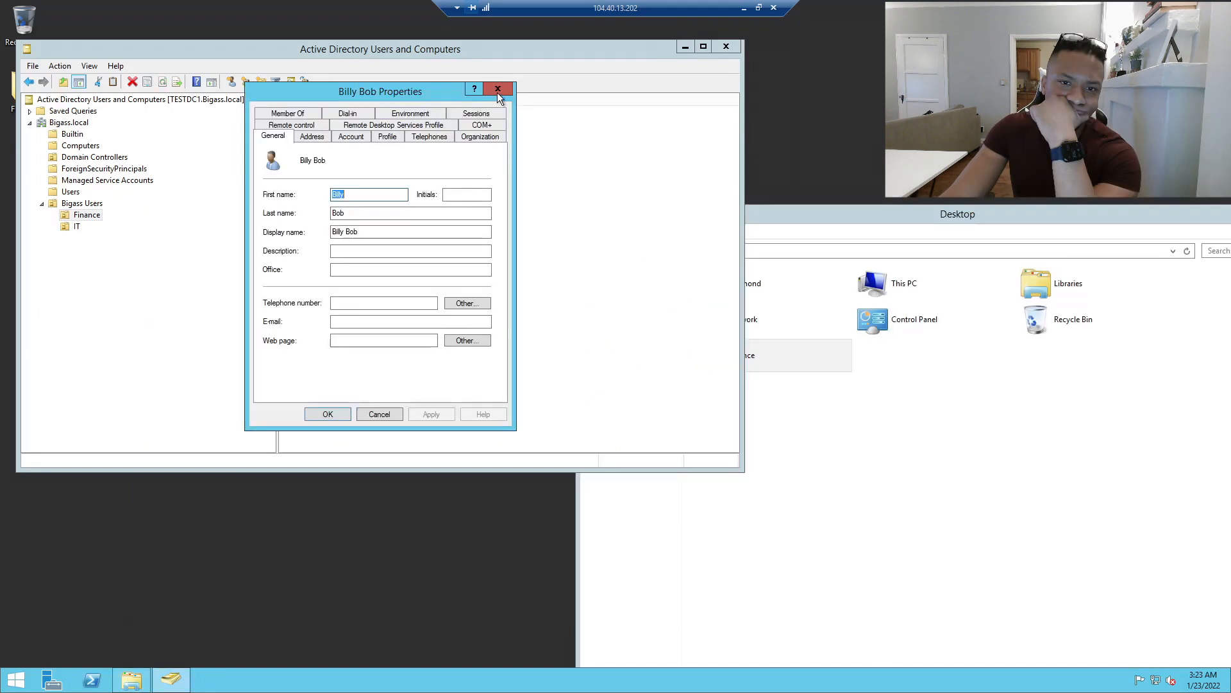
{"action": "left_click", "coordinate": [497, 89]}
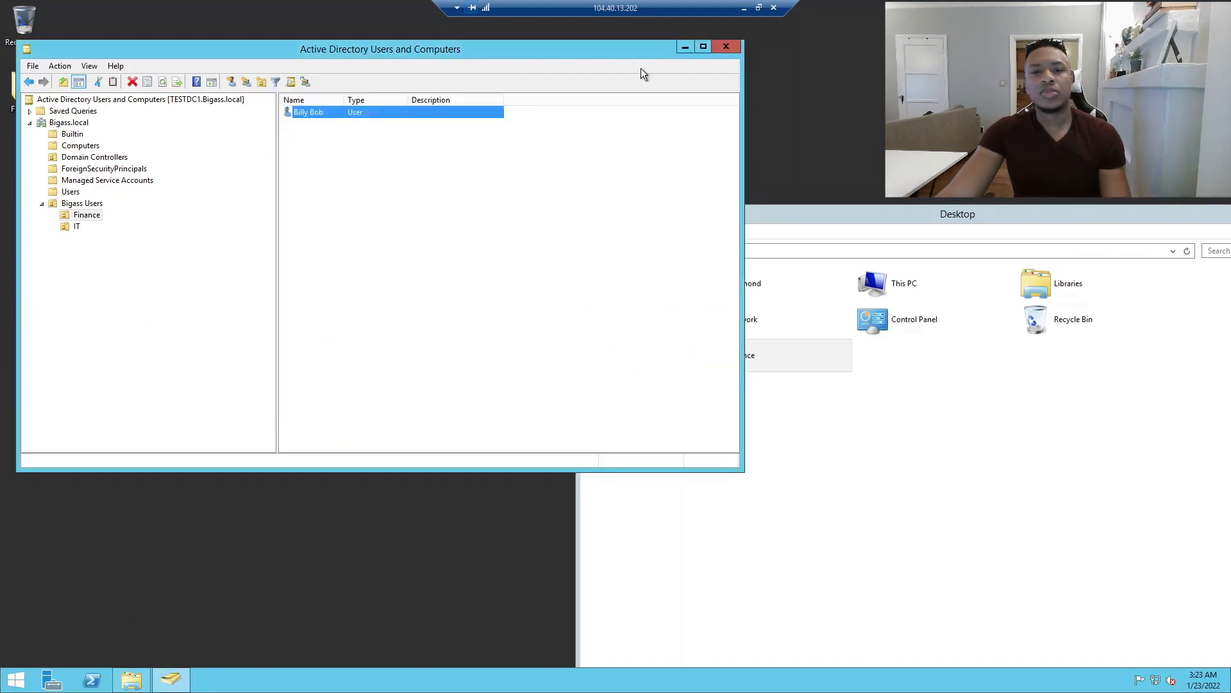
{"action": "left_click", "coordinate": [77, 260]}
{"action": "left_click_drag", "start_coordinate": [244, 88], "coordinate": [247, 117]}
{"action": "left_click_drag", "start_coordinate": [837, 205], "coordinate": [910, 156]}
{"action": "double_click", "coordinate": [802, 305]}
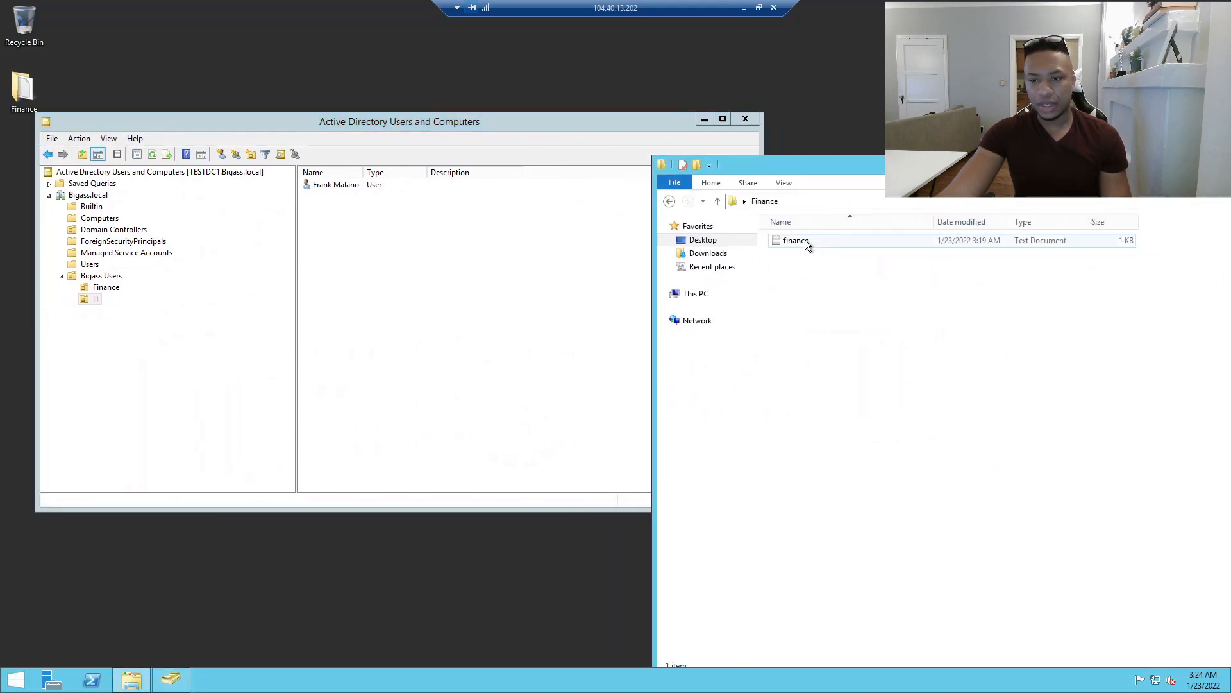
{"action": "left_click", "coordinate": [669, 201]}
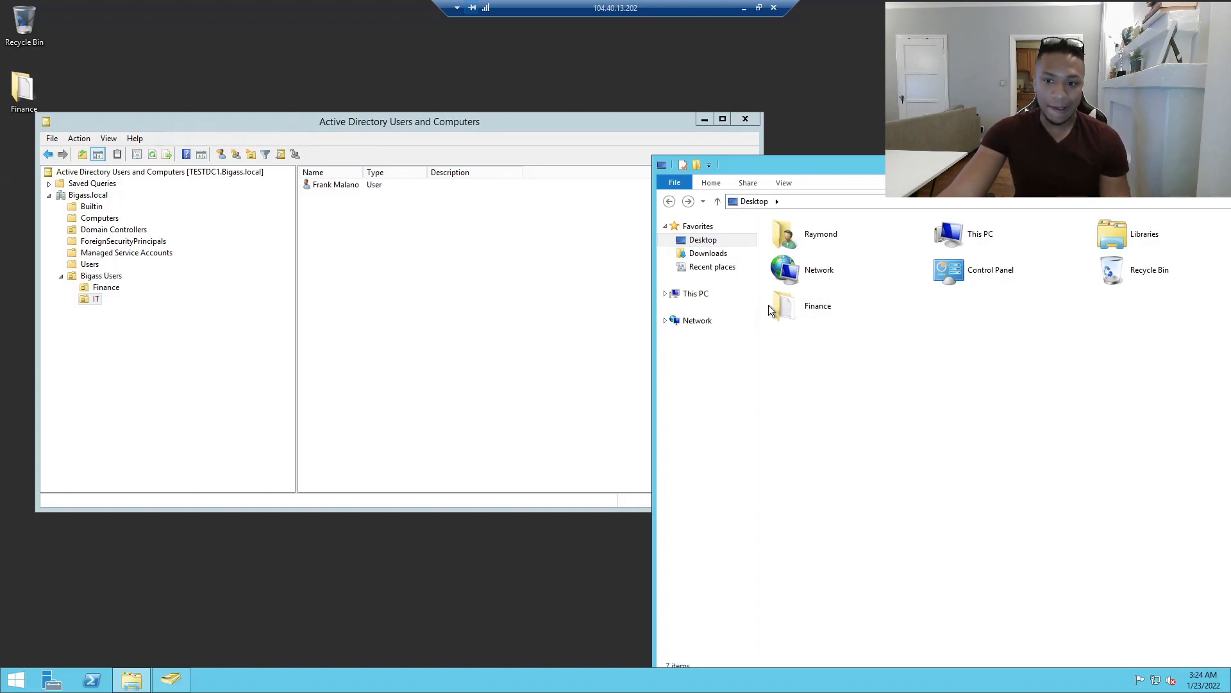
Open the Finance folder's Properties on the Security tab.
{"action": "right_click", "coordinate": [798, 317]}
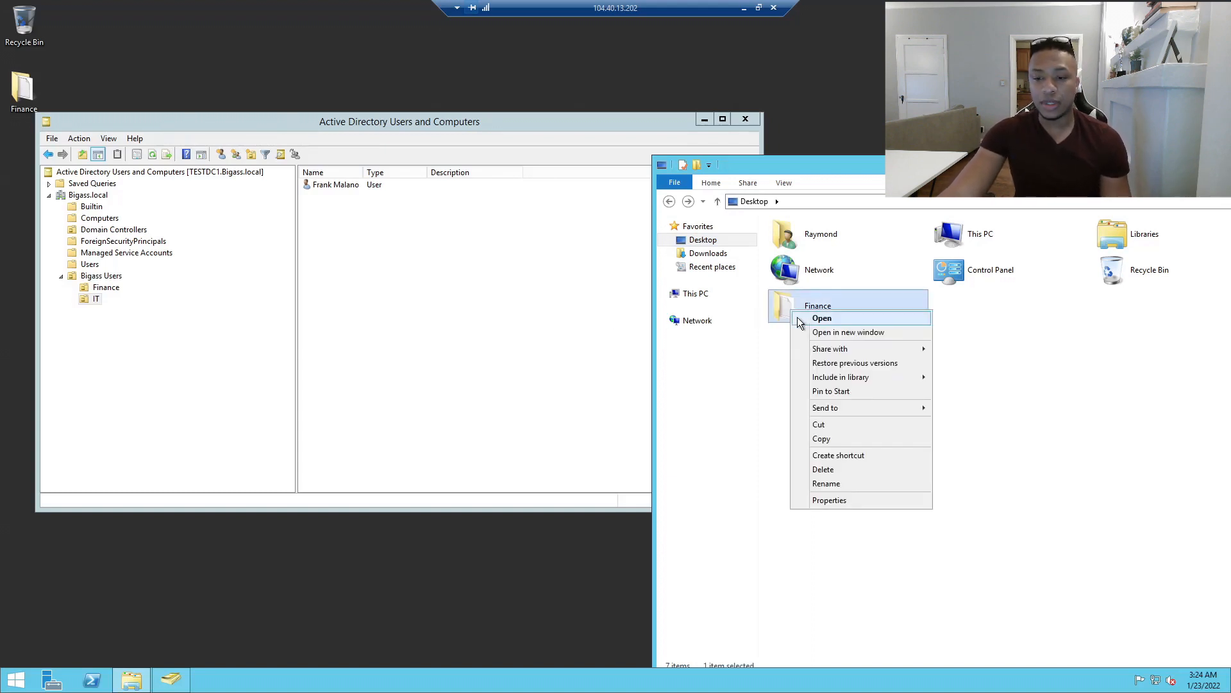
{"action": "left_click", "coordinate": [823, 501]}
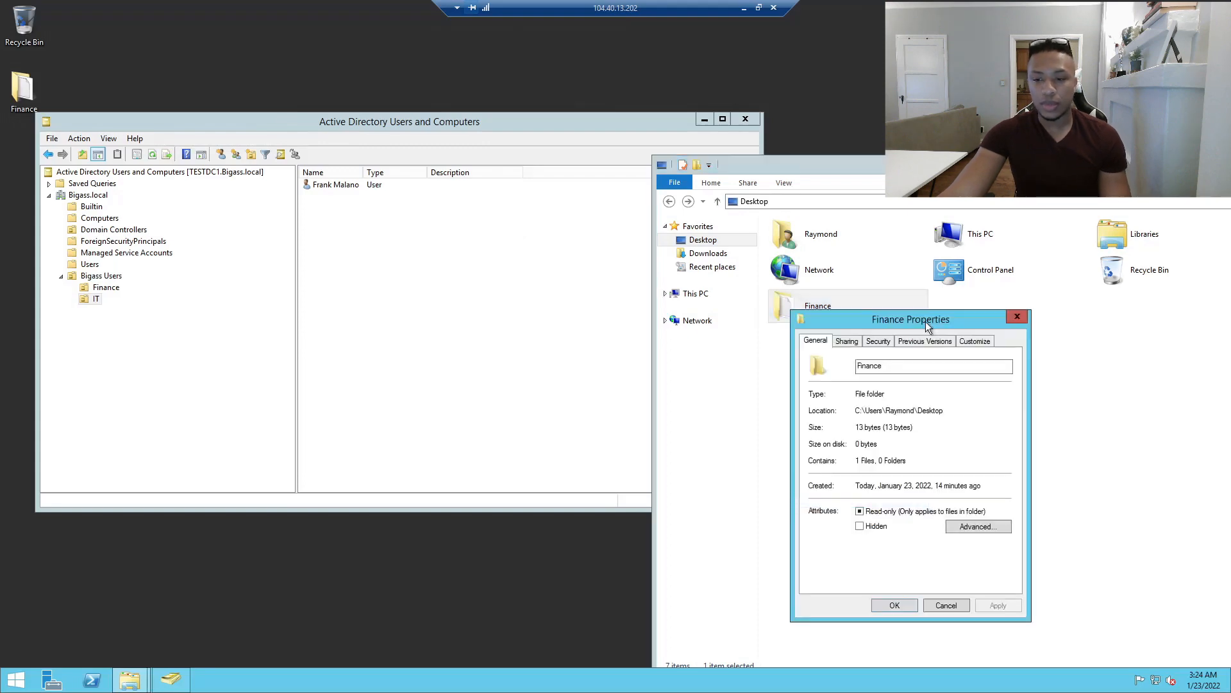
{"action": "left_click_drag", "start_coordinate": [884, 318], "coordinate": [812, 79]}
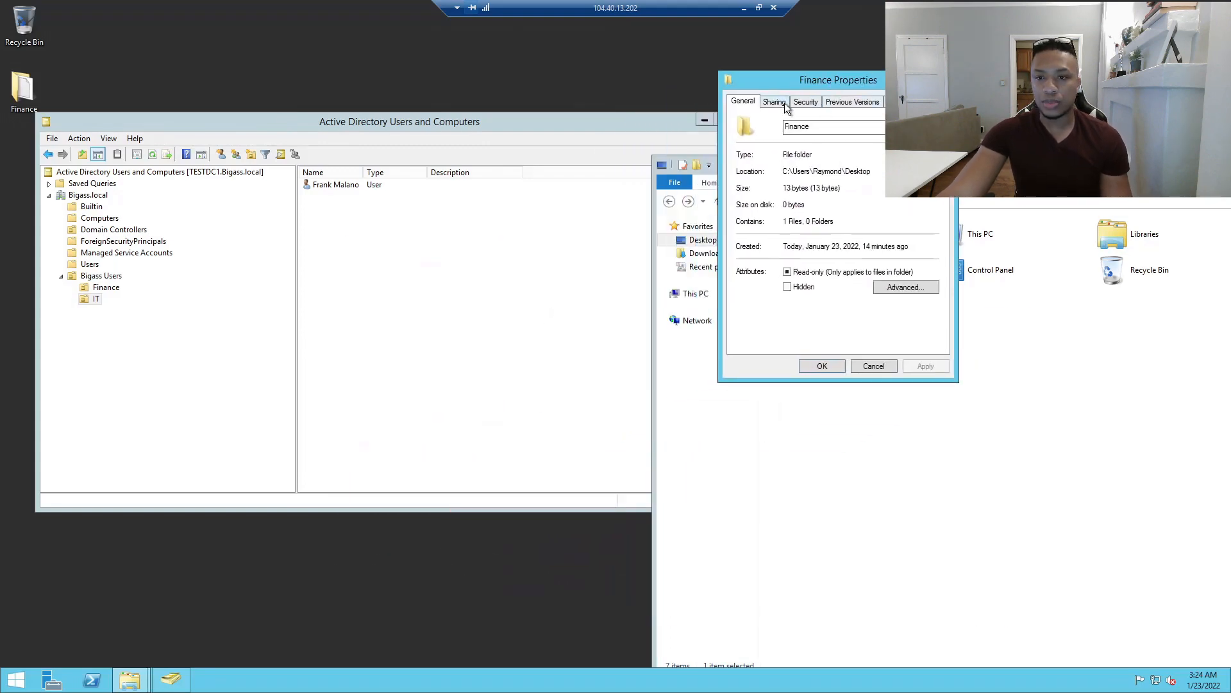
{"action": "left_click", "coordinate": [802, 103]}
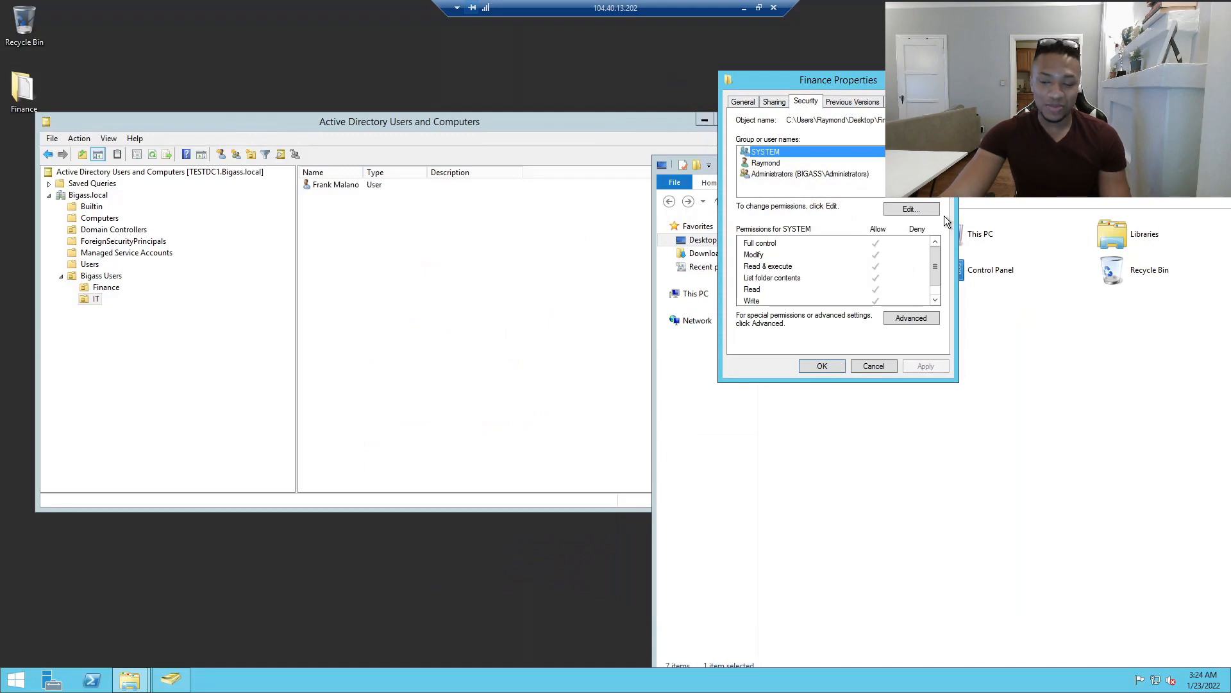
Add the Finance unit's domain user to the folder permissions, apply, and close the dialogs.
{"action": "left_click", "coordinate": [926, 213]}
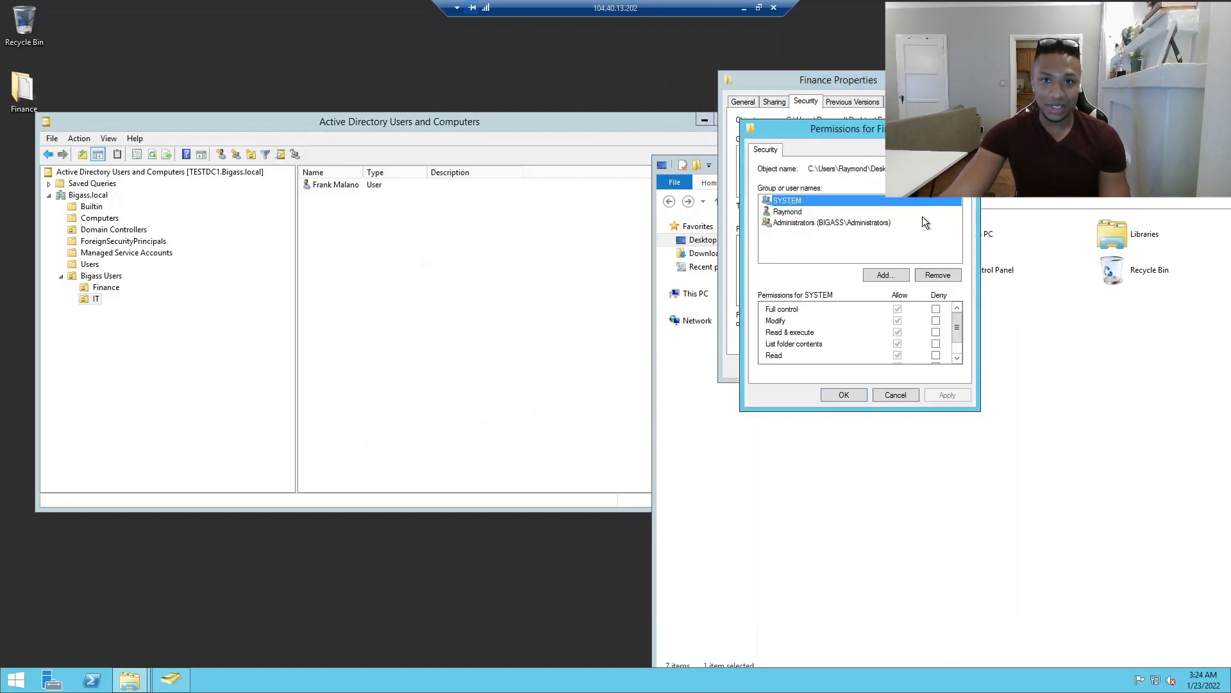
{"action": "left_click", "coordinate": [886, 275]}
{"action": "type", "text": "billy"}
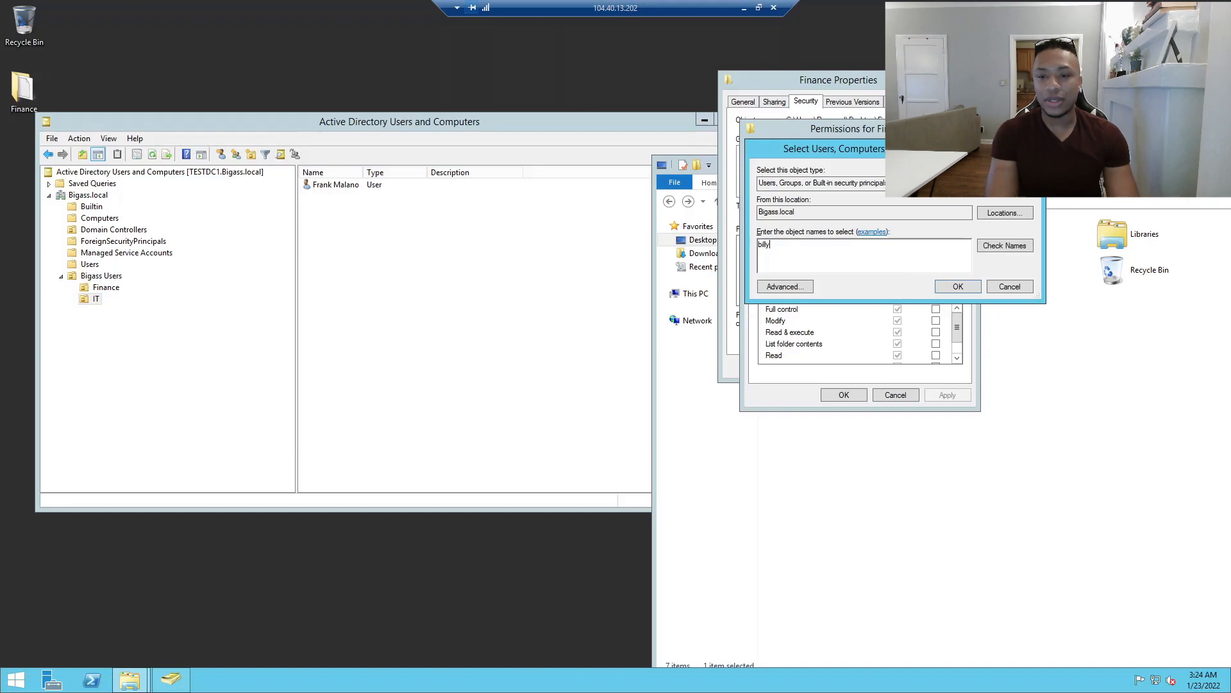
{"action": "left_click_drag", "start_coordinate": [834, 148], "coordinate": [992, 404]}
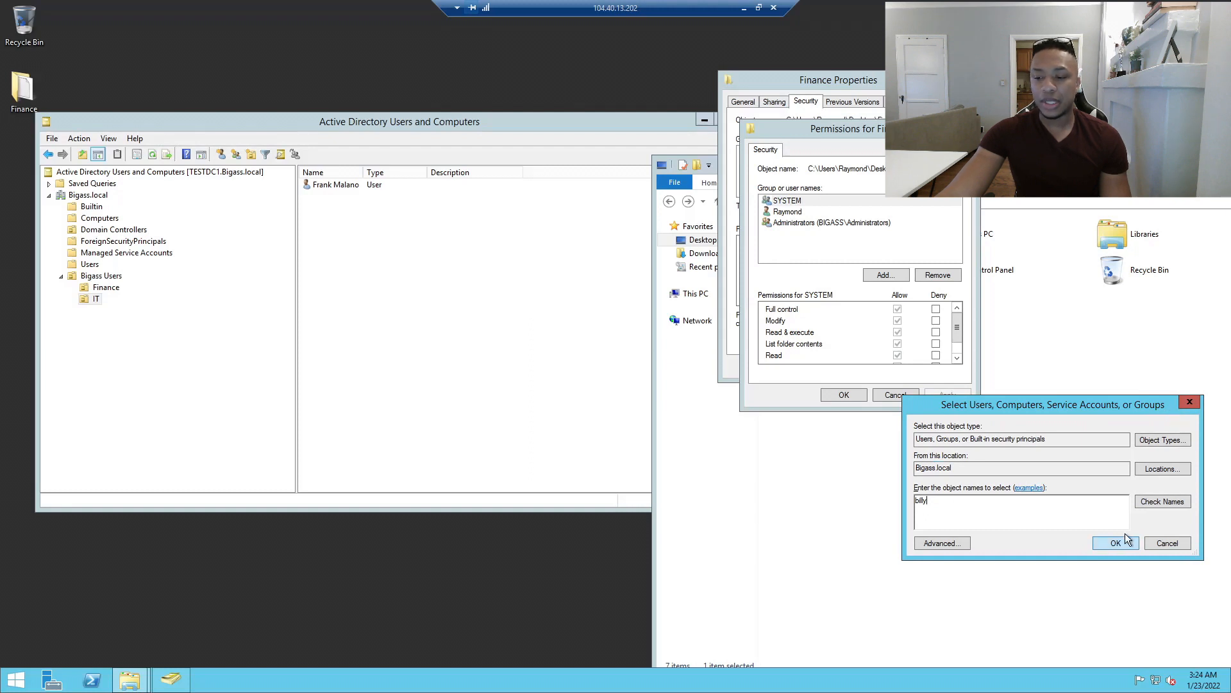
{"action": "left_click", "coordinate": [1163, 501]}
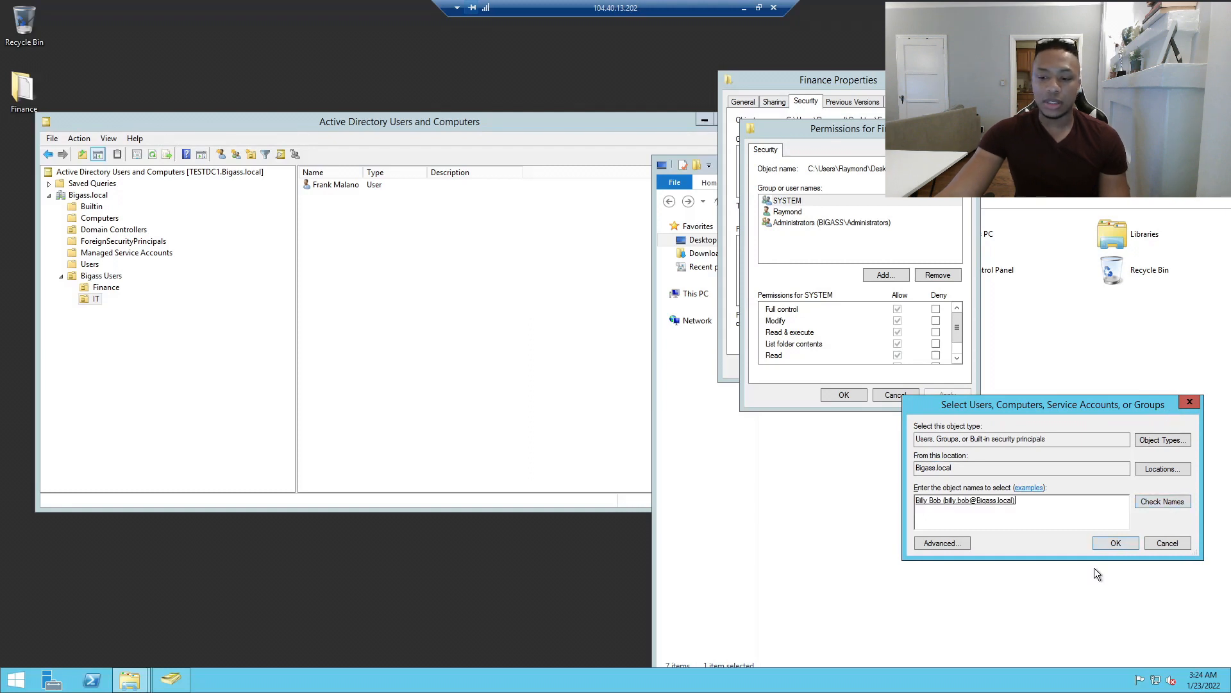
{"action": "left_click", "coordinate": [1119, 543]}
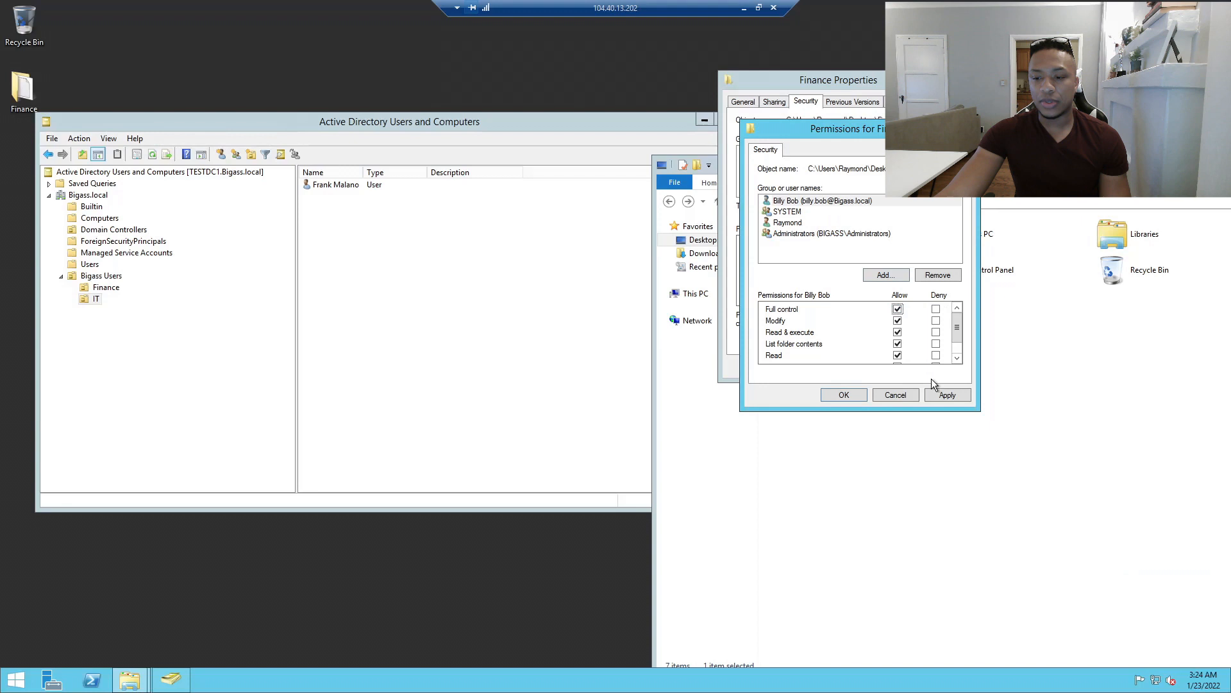
{"action": "left_click", "coordinate": [937, 393]}
{"action": "left_click", "coordinate": [836, 396]}
{"action": "left_click", "coordinate": [817, 362]}
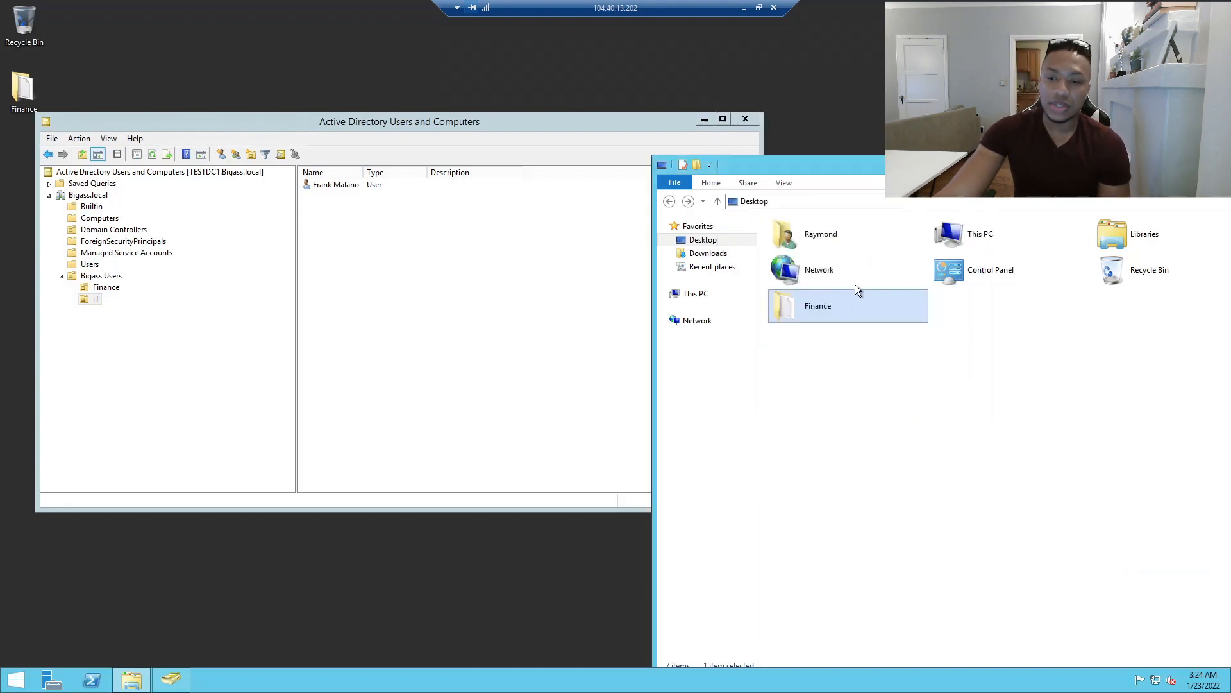
Open the Finance folder to confirm finance.txt is inside, then return to the desktop listing.
{"action": "double_click", "coordinate": [819, 308]}
{"action": "left_click", "coordinate": [712, 201]}
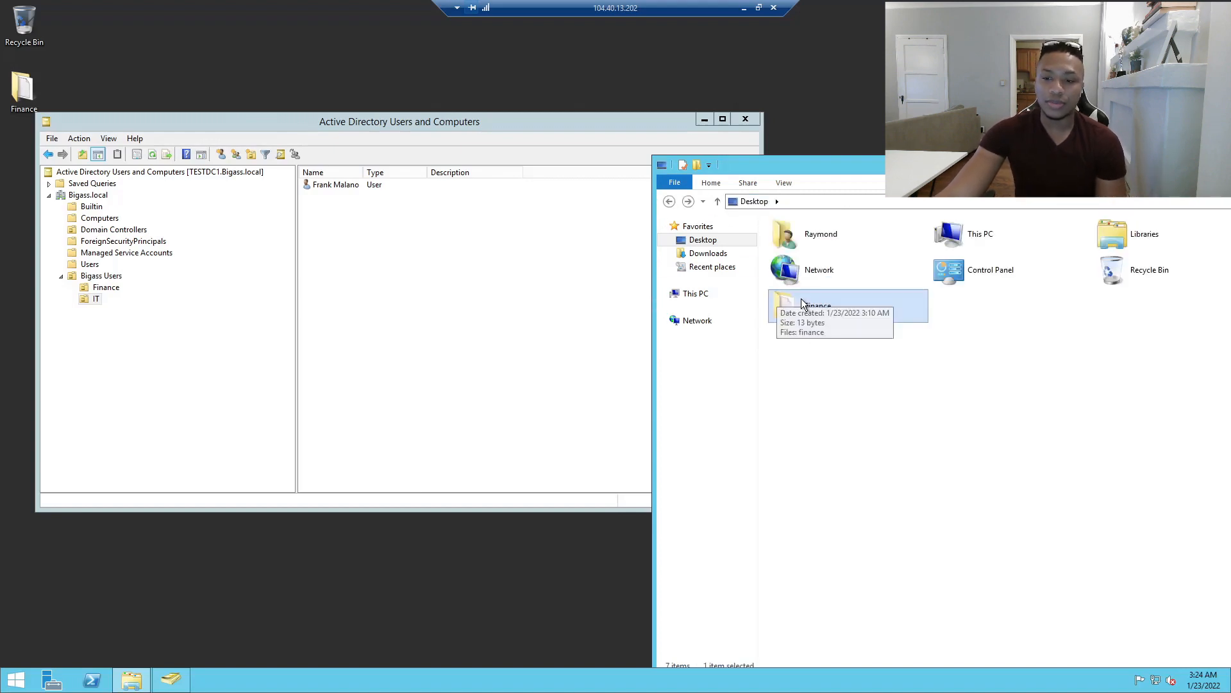
{"action": "left_click_drag", "start_coordinate": [796, 166], "coordinate": [599, 136]}
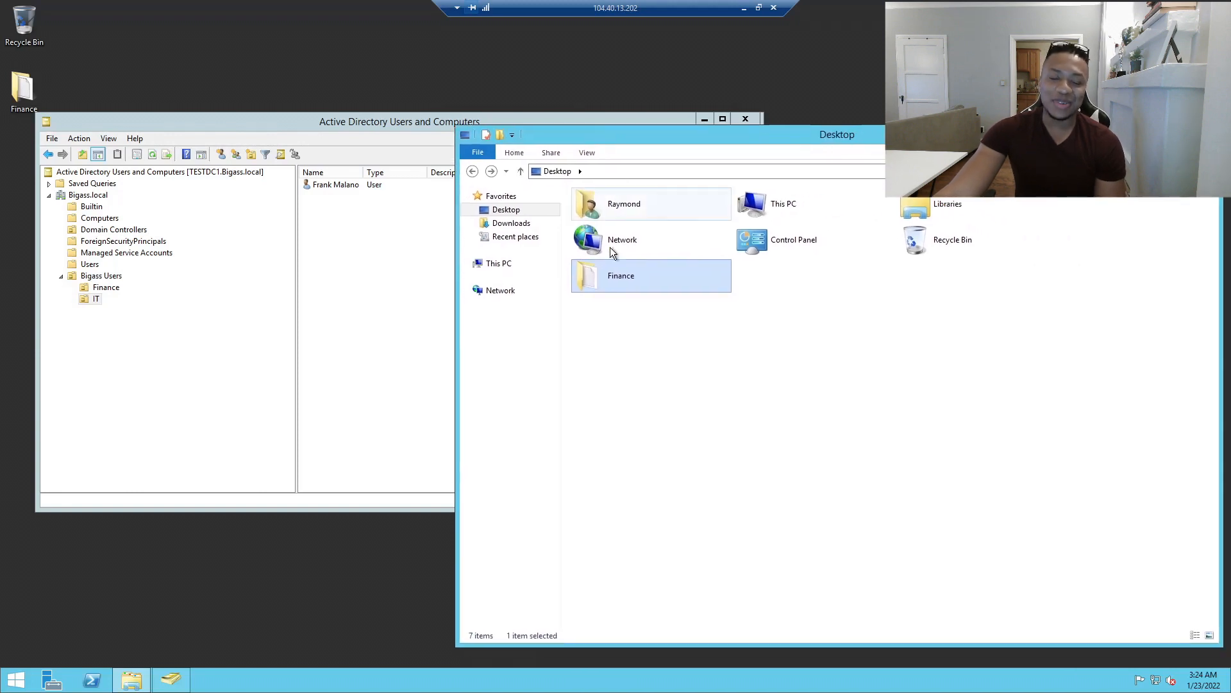
{"action": "left_click", "coordinate": [614, 297]}
{"action": "left_click", "coordinate": [615, 279]}
{"action": "double_click", "coordinate": [615, 278]}
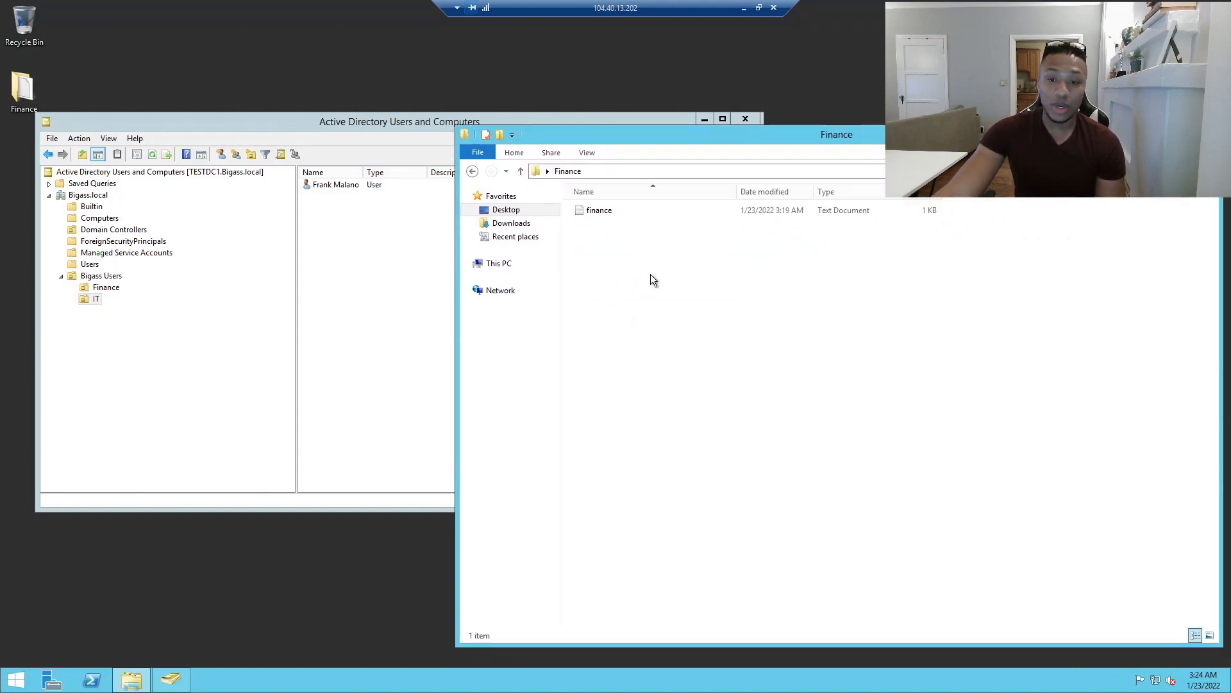
{"action": "left_click", "coordinate": [473, 171]}
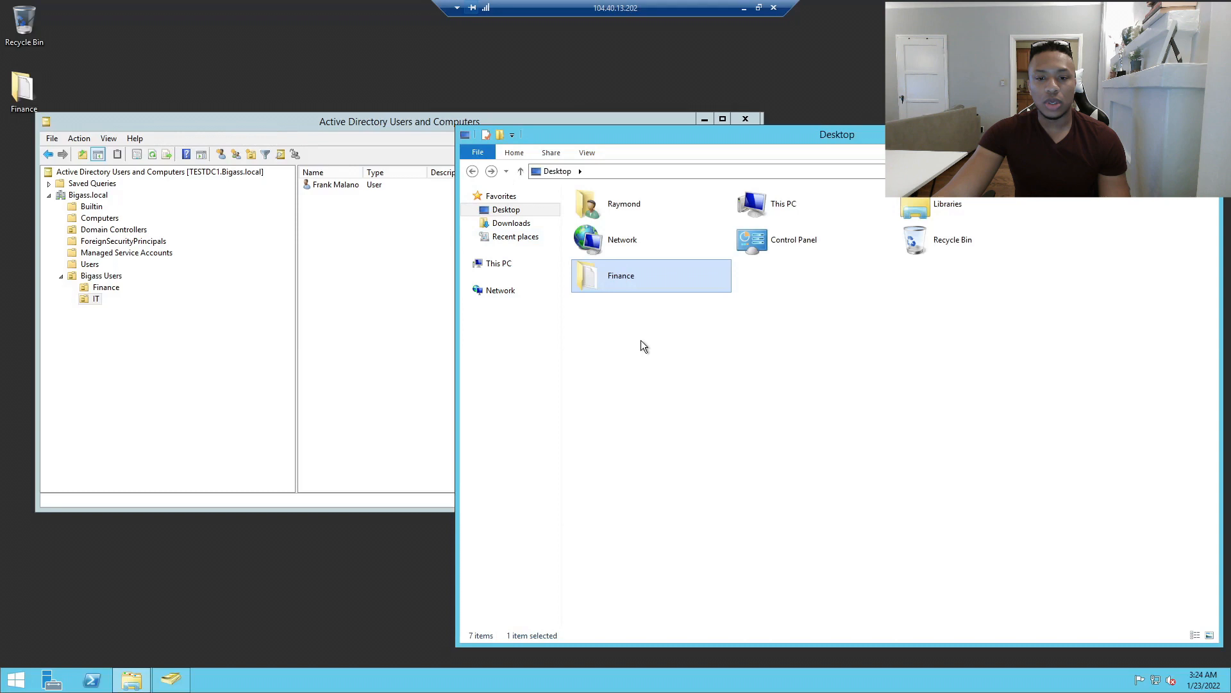
Reopen Finance's Security tab to check the Finance user's Full control, then select the Finance OU.
{"action": "right_click", "coordinate": [603, 277]}
{"action": "left_click", "coordinate": [648, 462]}
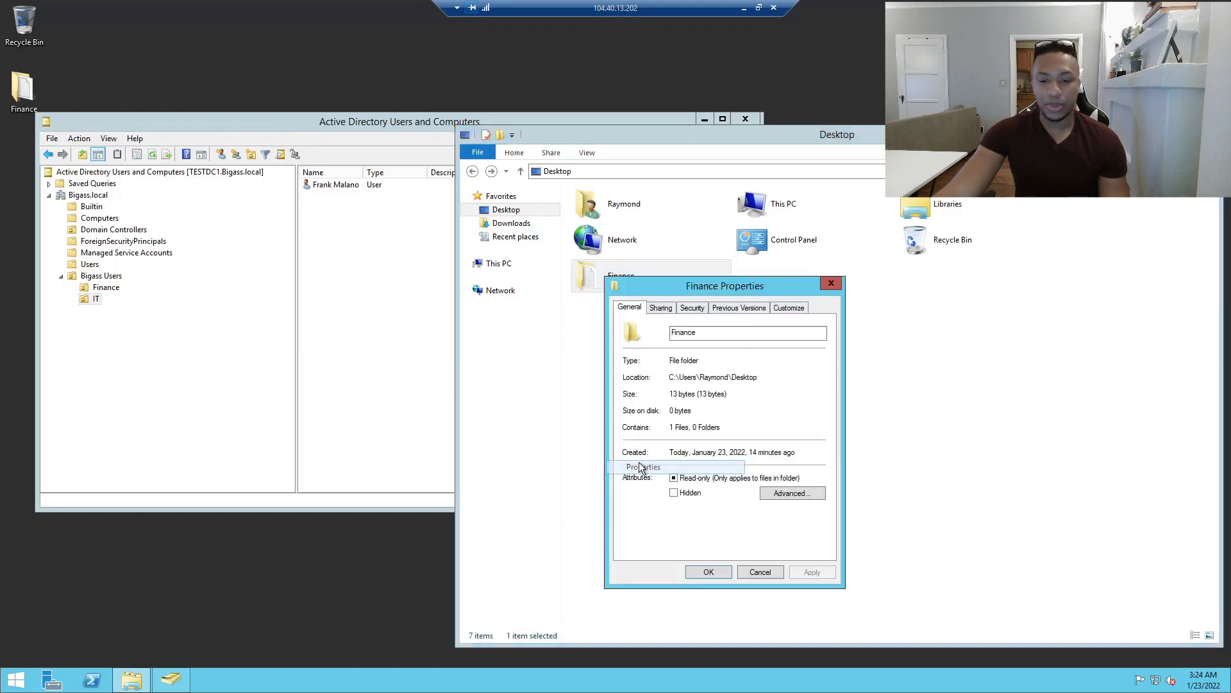
{"action": "left_click_drag", "start_coordinate": [678, 291], "coordinate": [848, 229]}
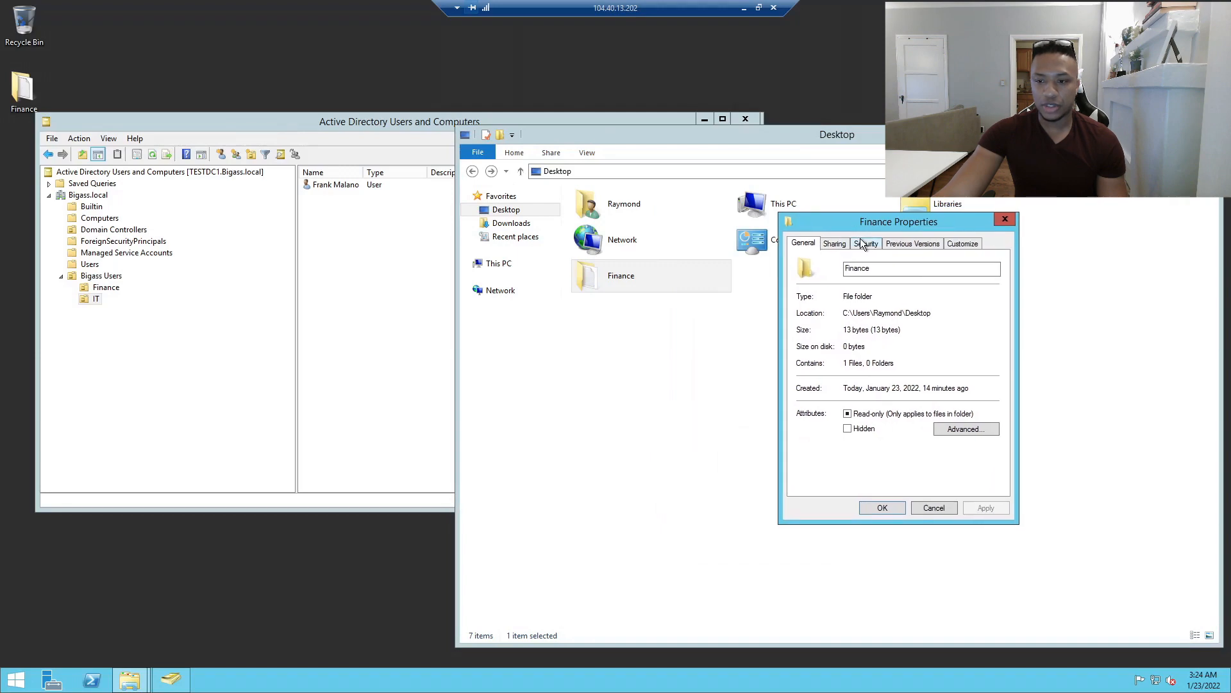
{"action": "left_click", "coordinate": [863, 243]}
{"action": "left_click", "coordinate": [859, 306]}
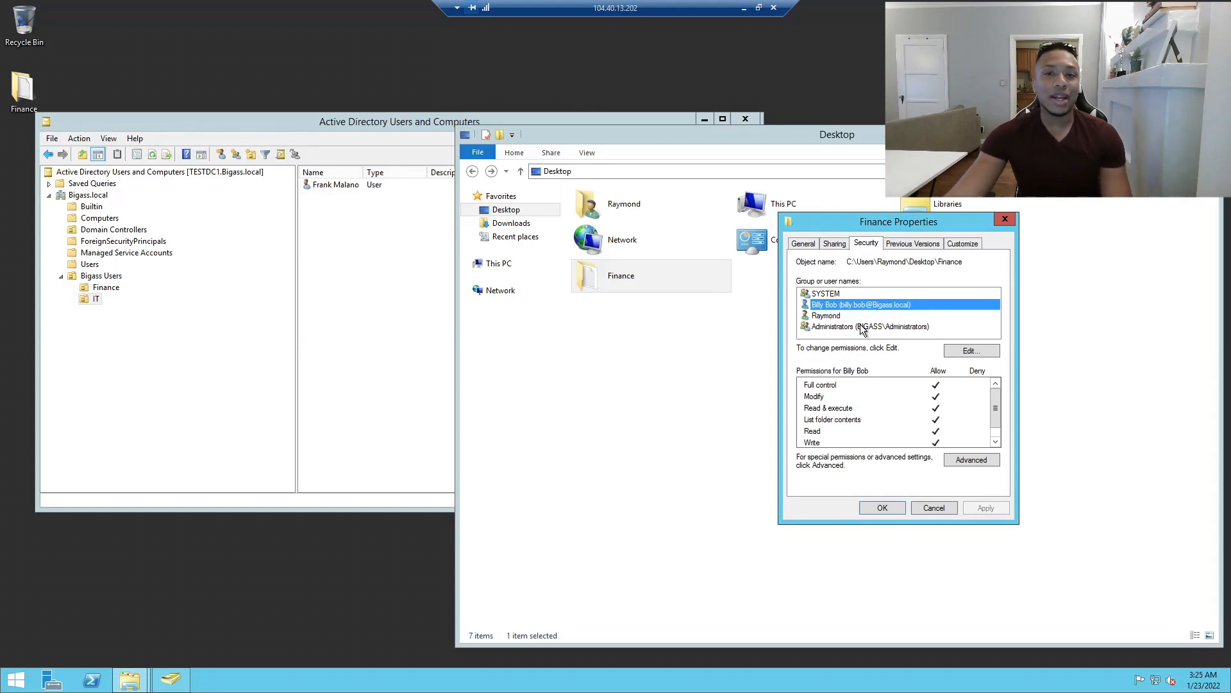
{"action": "left_click", "coordinate": [91, 286]}
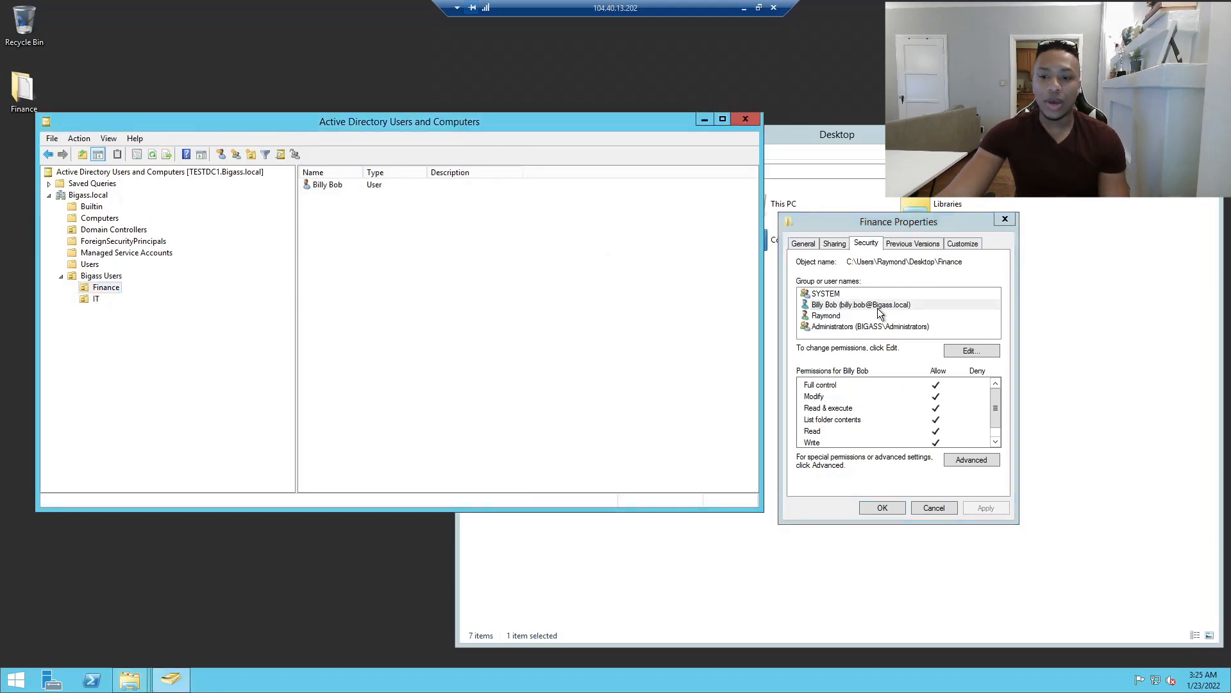
Remove the Finance unit's user from the folder permissions, keeping SYSTEM and Administrators.
{"action": "left_click", "coordinate": [835, 305]}
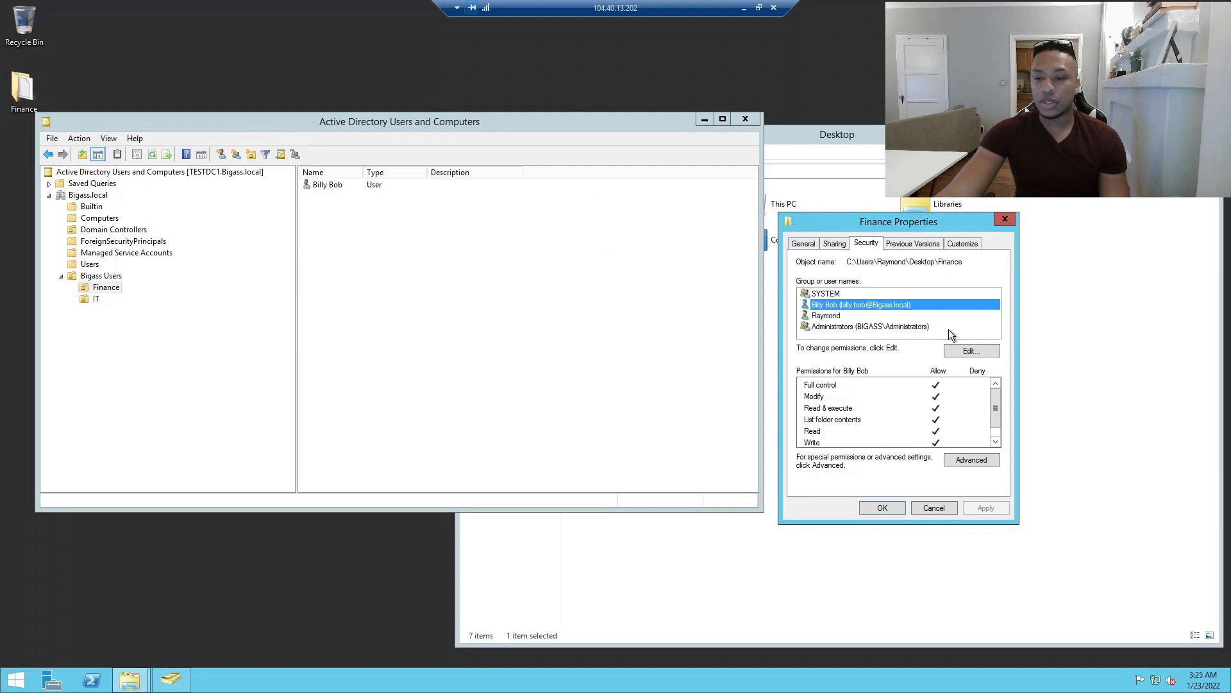
{"action": "left_click", "coordinate": [953, 350]}
{"action": "left_click", "coordinate": [986, 418]}
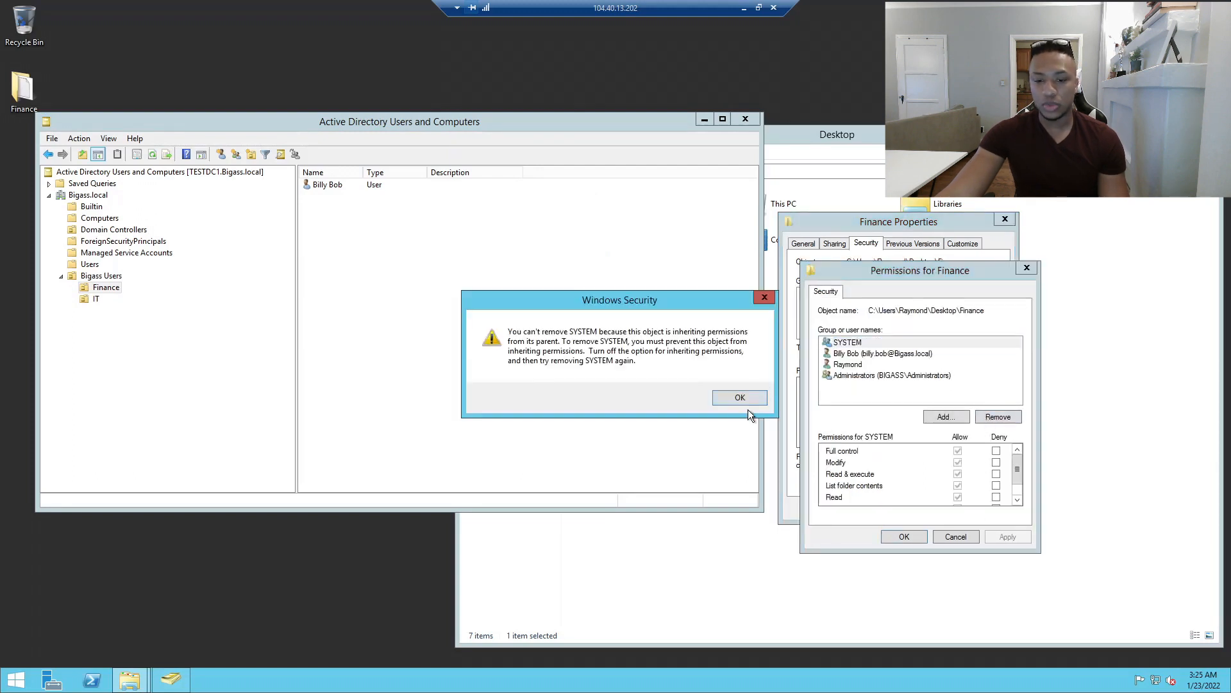
{"action": "left_click", "coordinate": [757, 397]}
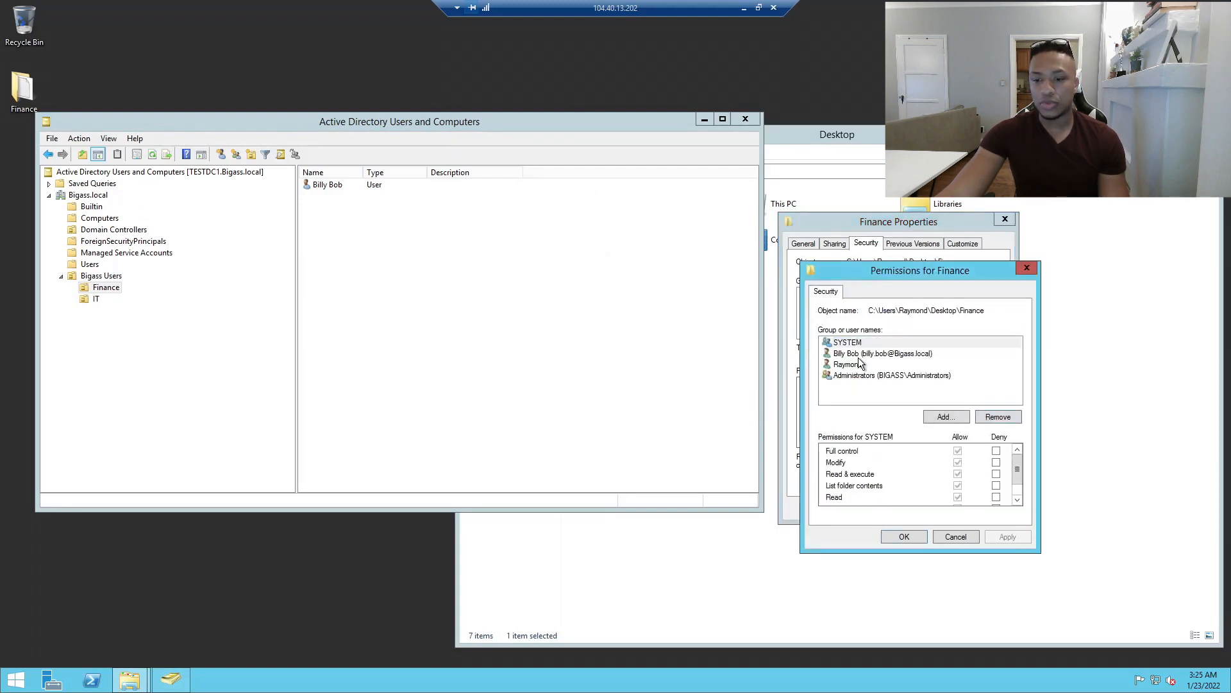
{"action": "left_click", "coordinate": [1019, 418]}
{"action": "left_click", "coordinate": [1000, 536]}
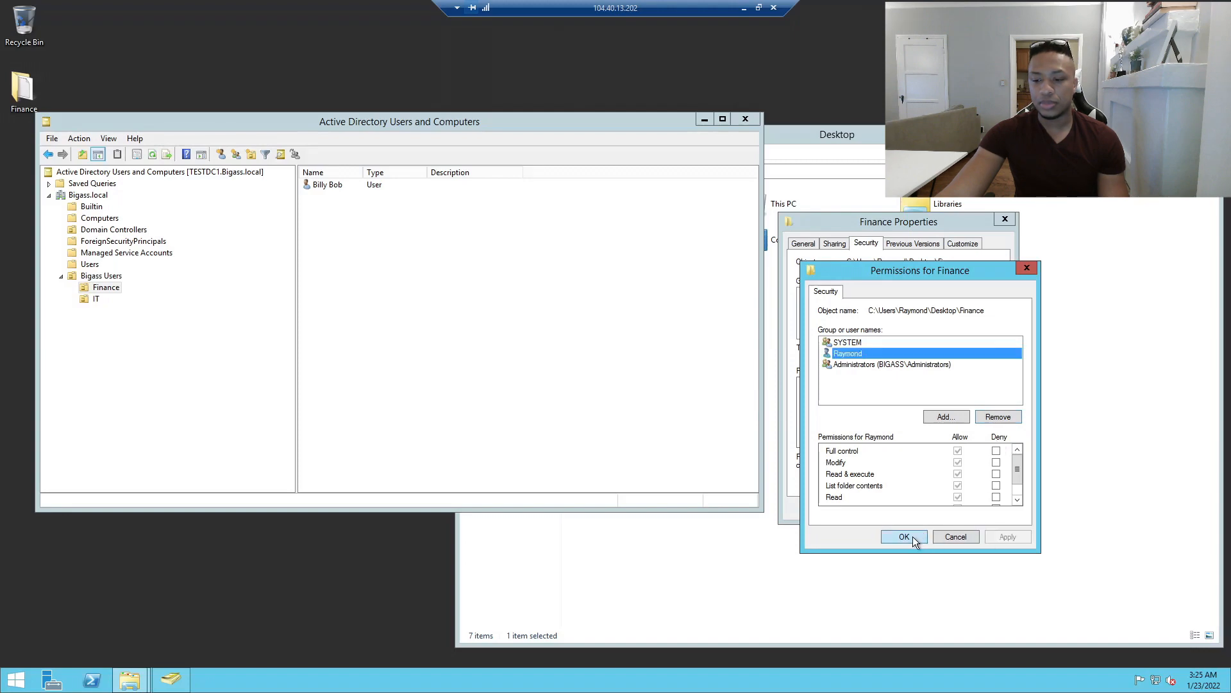
{"action": "left_click", "coordinate": [913, 536]}
{"action": "left_click", "coordinate": [119, 289]}
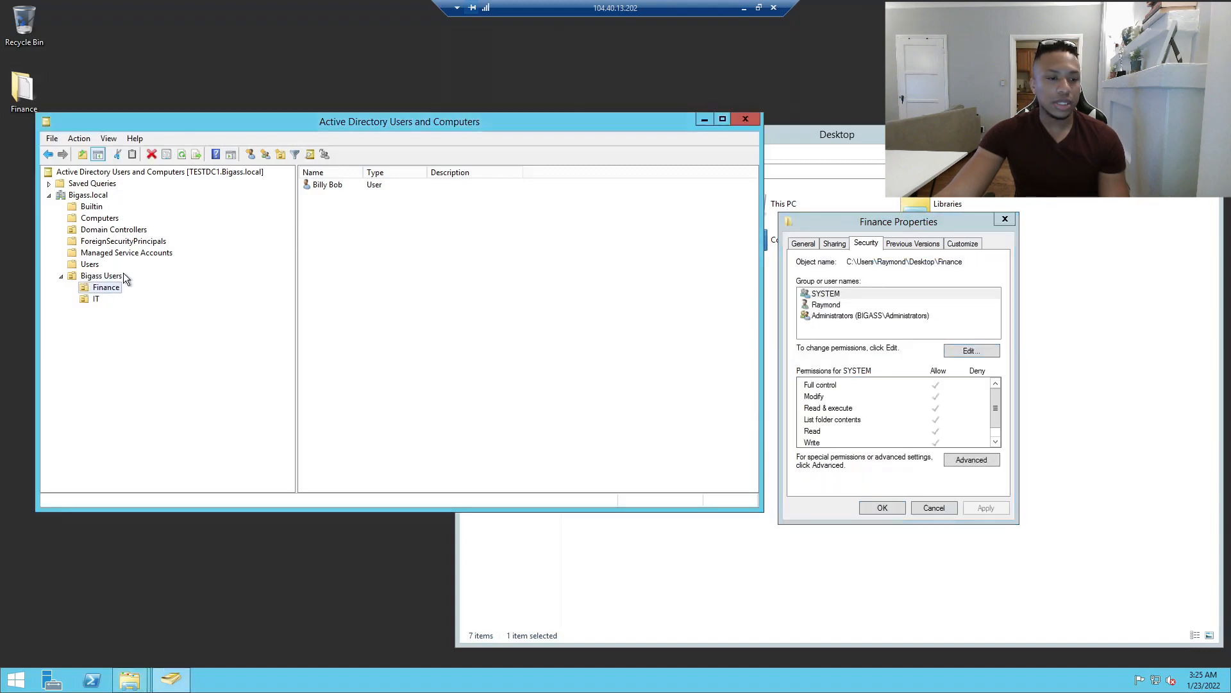
Start a new user in the Finance OU, entering the user's names and logon name 'guy'.
{"action": "right_click", "coordinate": [109, 288]}
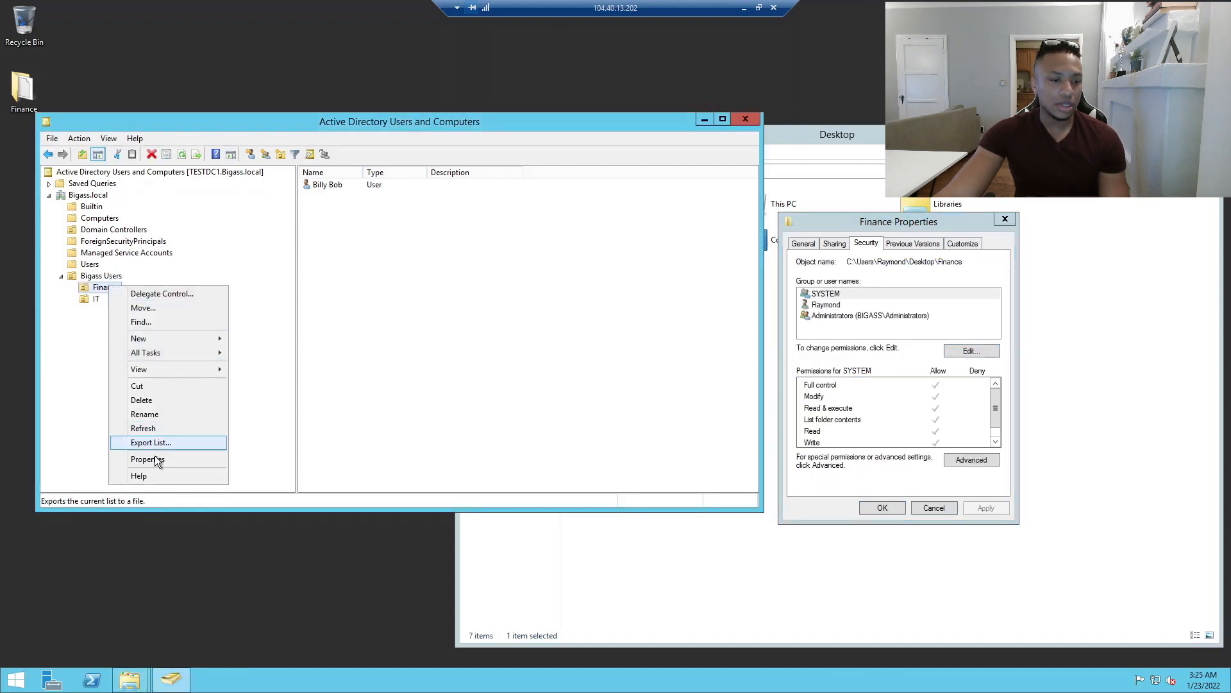
{"action": "mouse_move", "coordinate": [181, 343]}
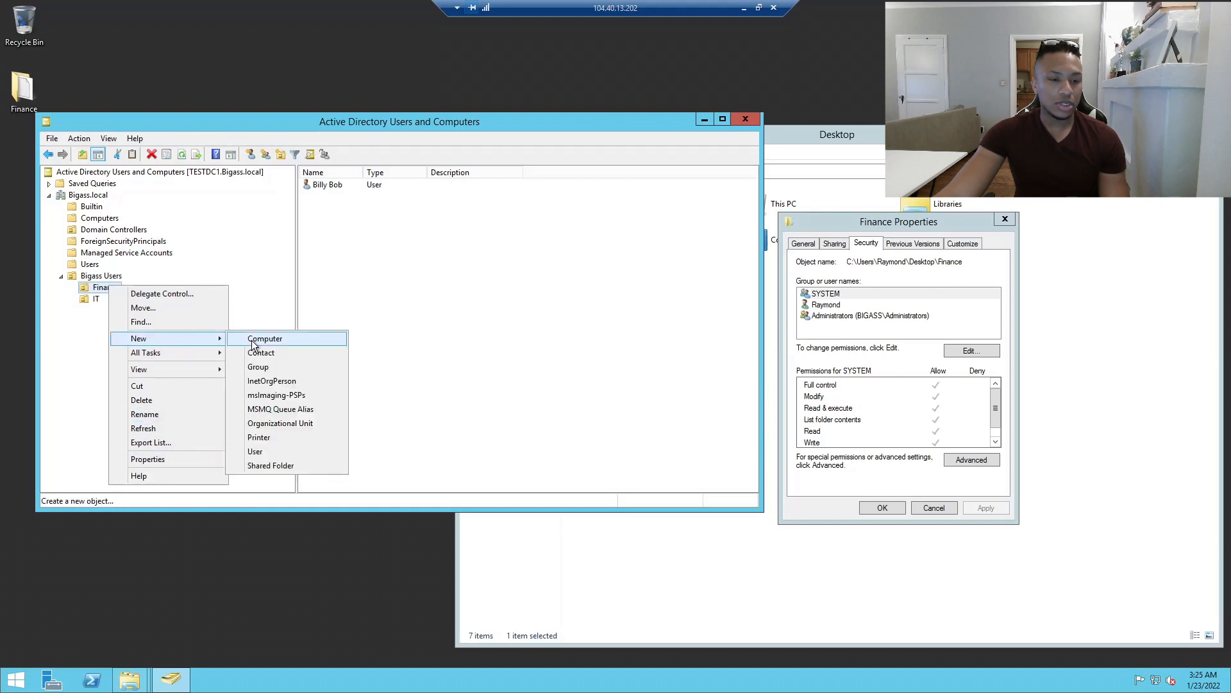
{"action": "left_click", "coordinate": [253, 450]}
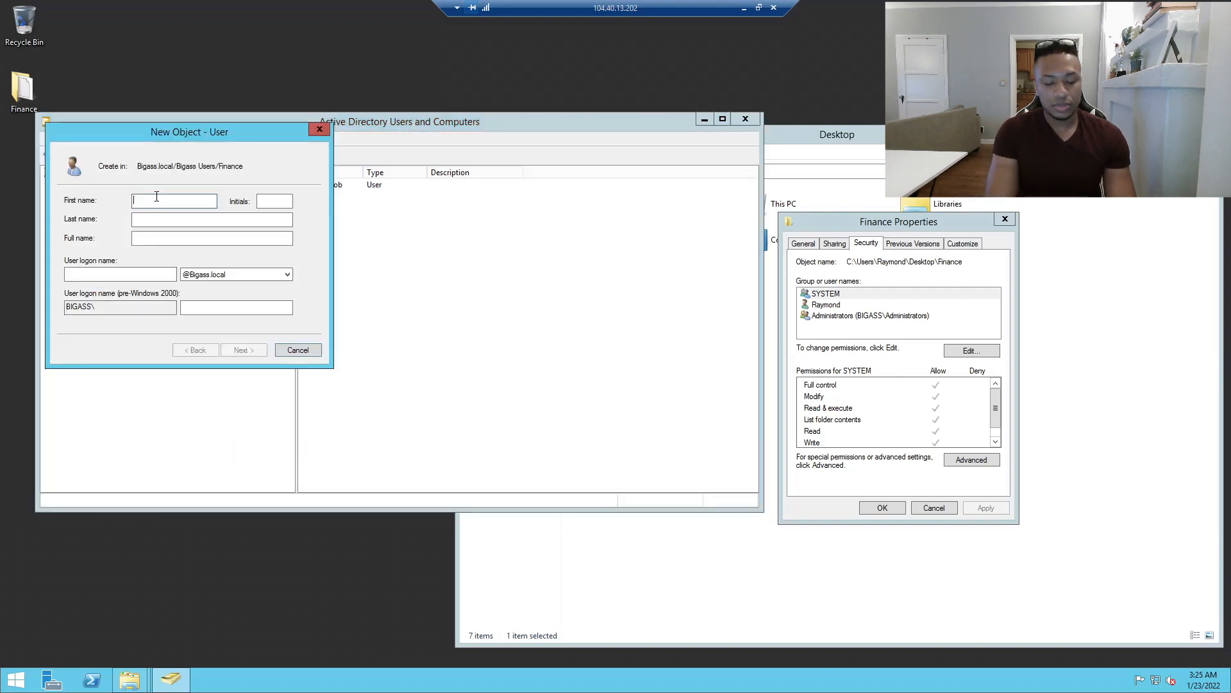
{"action": "key", "text": "Tab"}
{"action": "key", "text": "Tab"}
{"action": "key", "text": "Tab"}
{"action": "type", "text": "guy"}
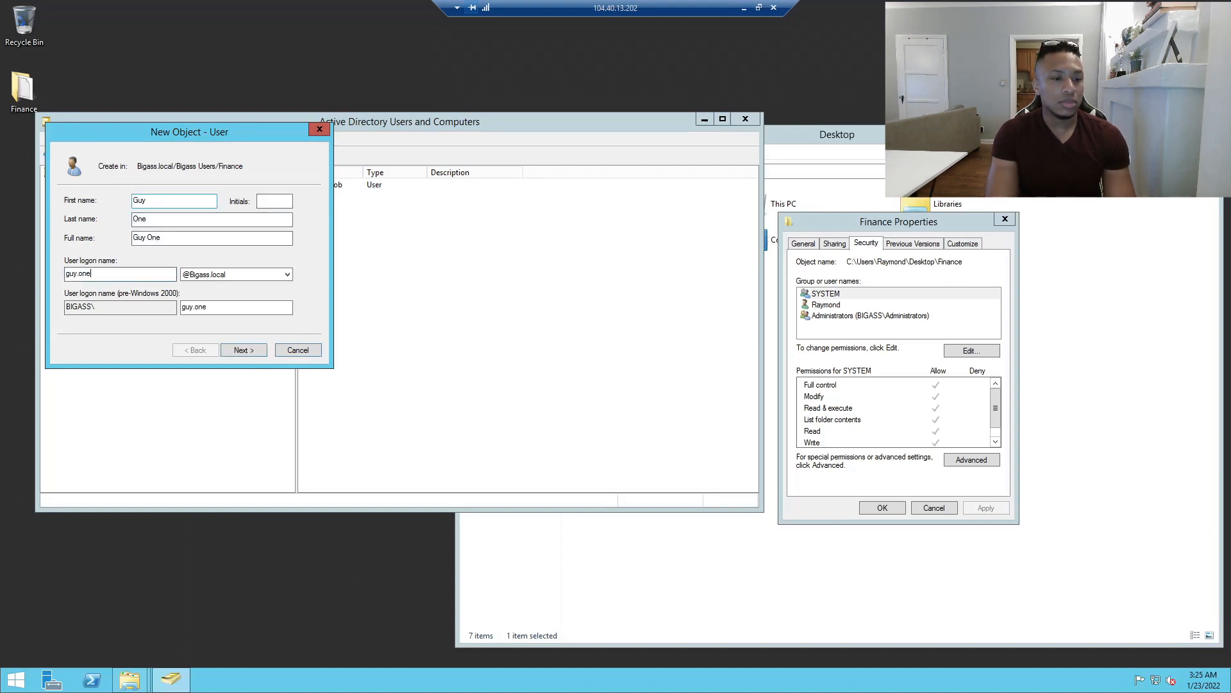
{"action": "left_click", "coordinate": [240, 350]}
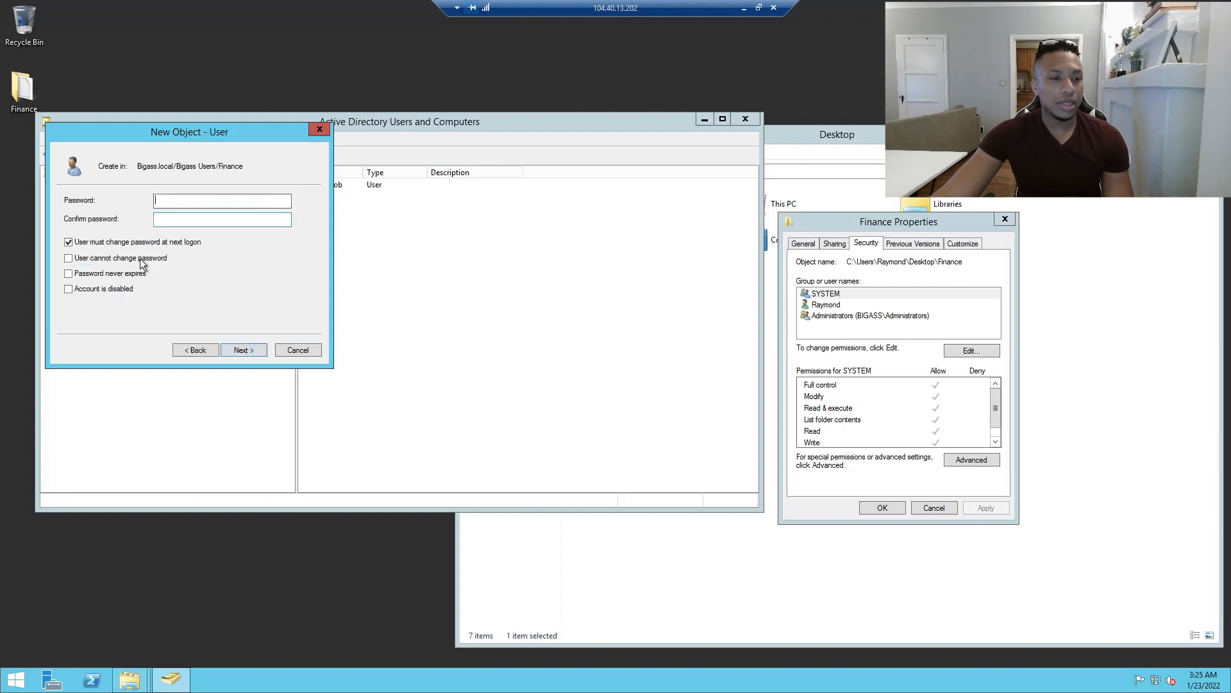
Set and confirm the user's password, clear must-change-at-next-logon, and finish creating the user.
{"action": "key", "text": "Tab"}
{"action": "type", "text": "Password11"}
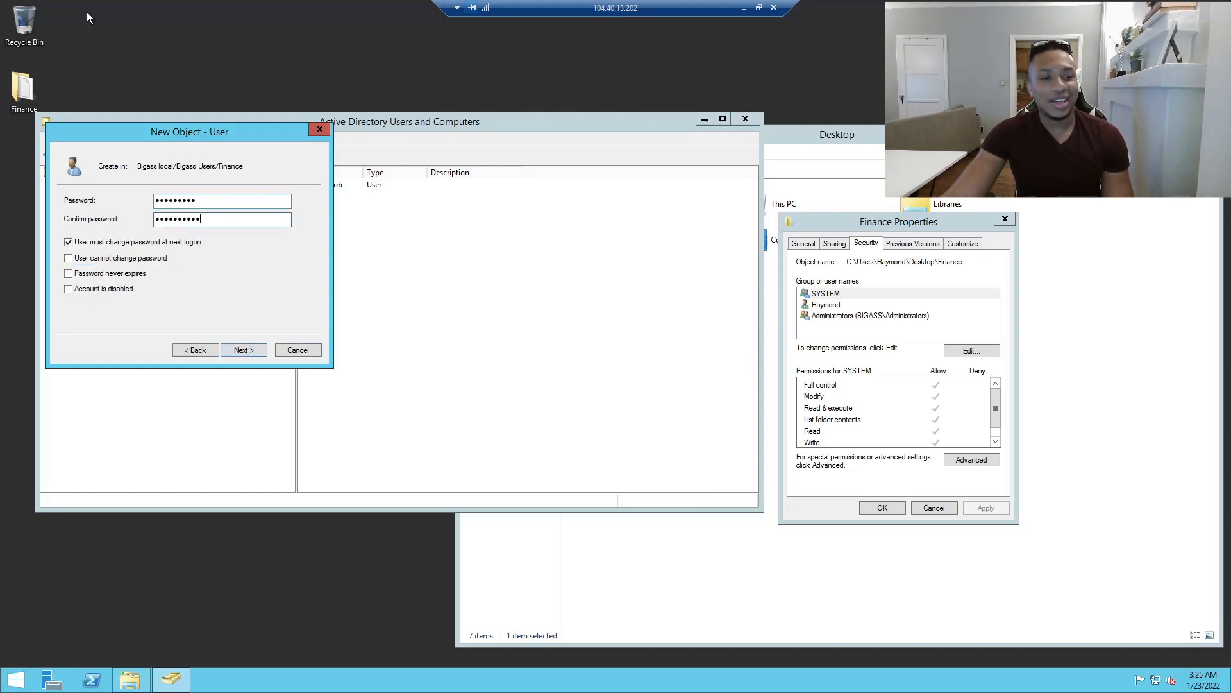
{"action": "key", "text": "ctrl+a"}
{"action": "type", "text": "Passwo"}
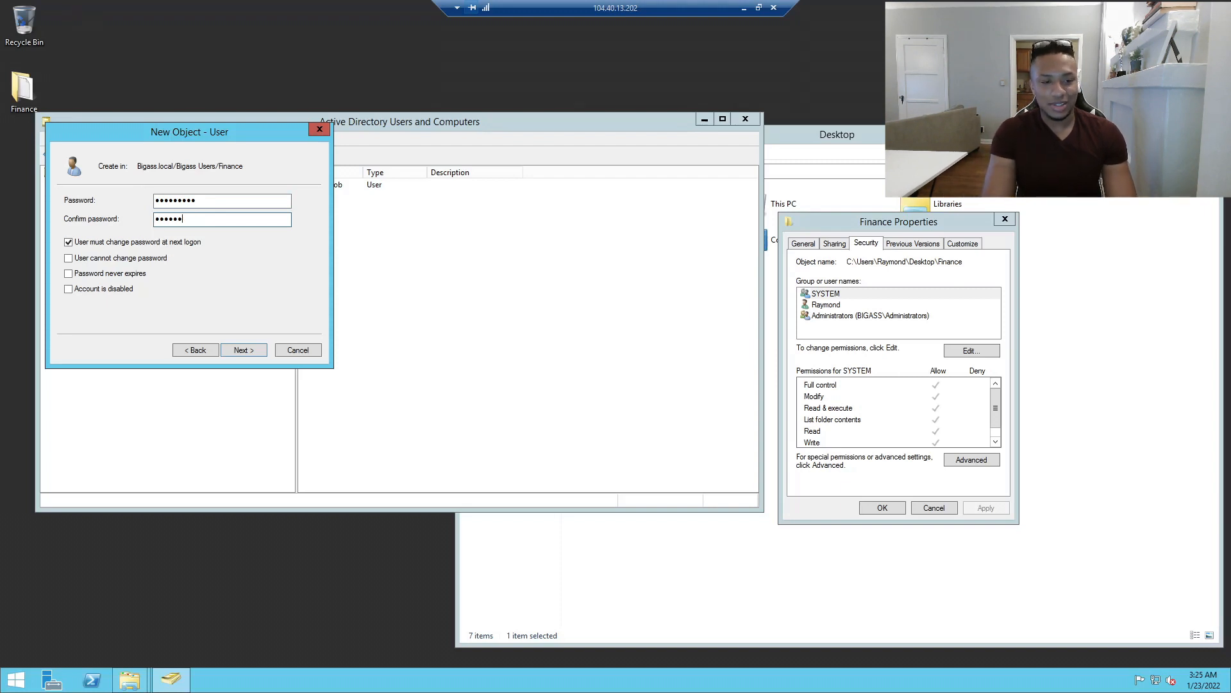
{"action": "type", "text": "rd1"}
{"action": "left_click", "coordinate": [103, 241]}
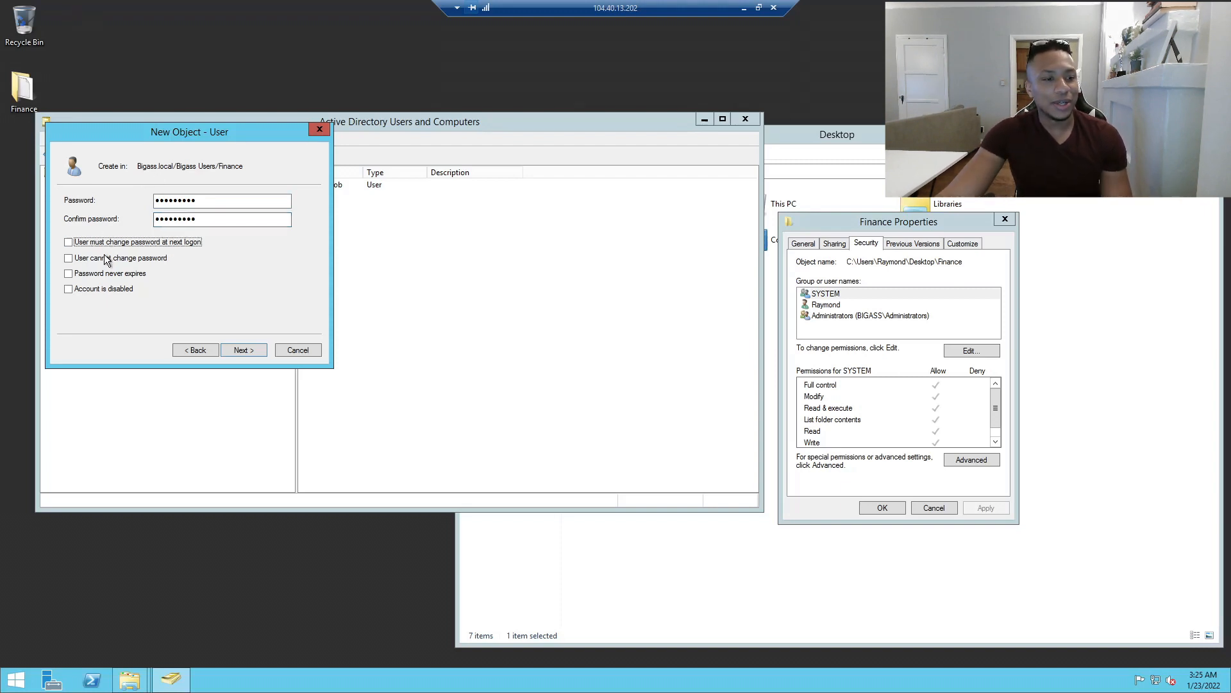
{"action": "left_click", "coordinate": [243, 350]}
{"action": "left_click", "coordinate": [242, 352]}
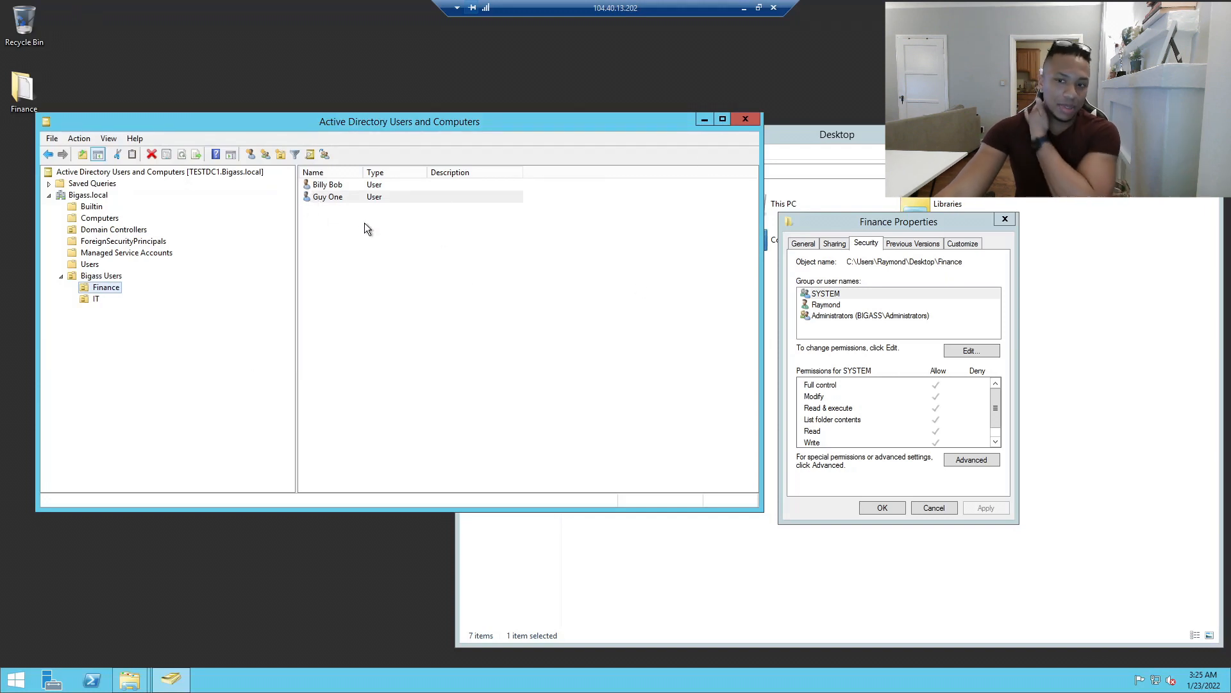
{"action": "left_click_drag", "start_coordinate": [819, 221], "coordinate": [765, 146]}
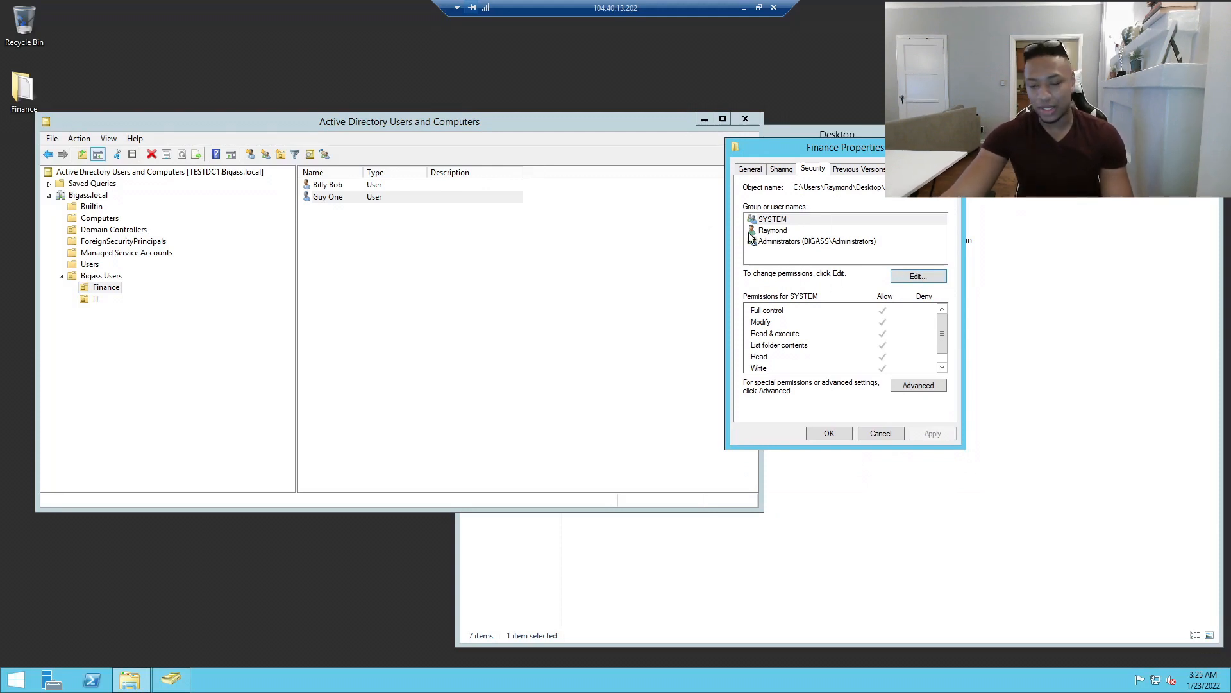
{"action": "left_click", "coordinate": [780, 232]}
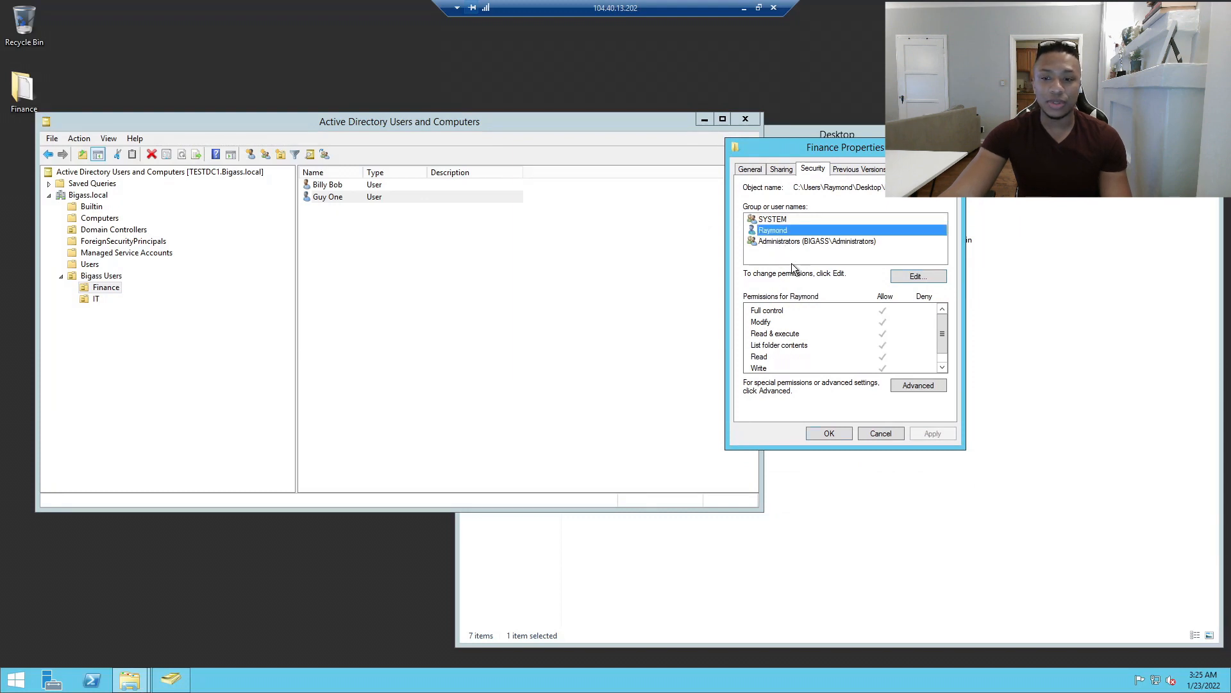
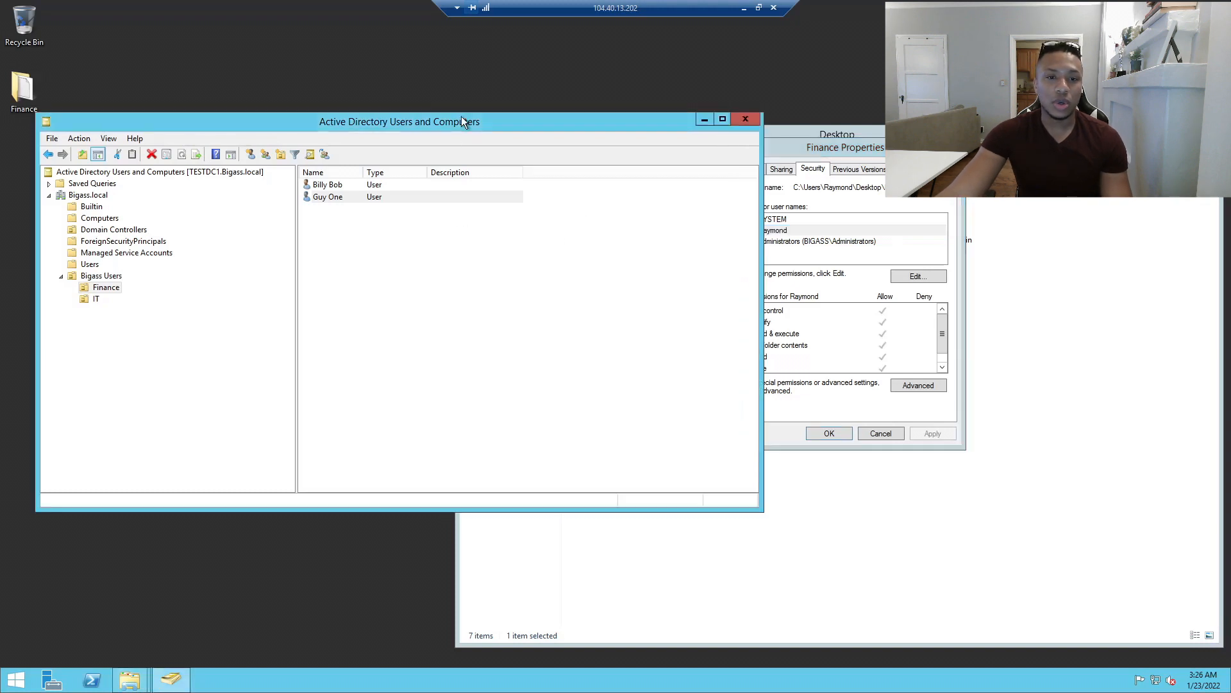
Rename the 'Bigass Users' OU to 'Bigass' and show the Finance OU's users.
{"action": "left_click_drag", "start_coordinate": [470, 121], "coordinate": [446, 106]}
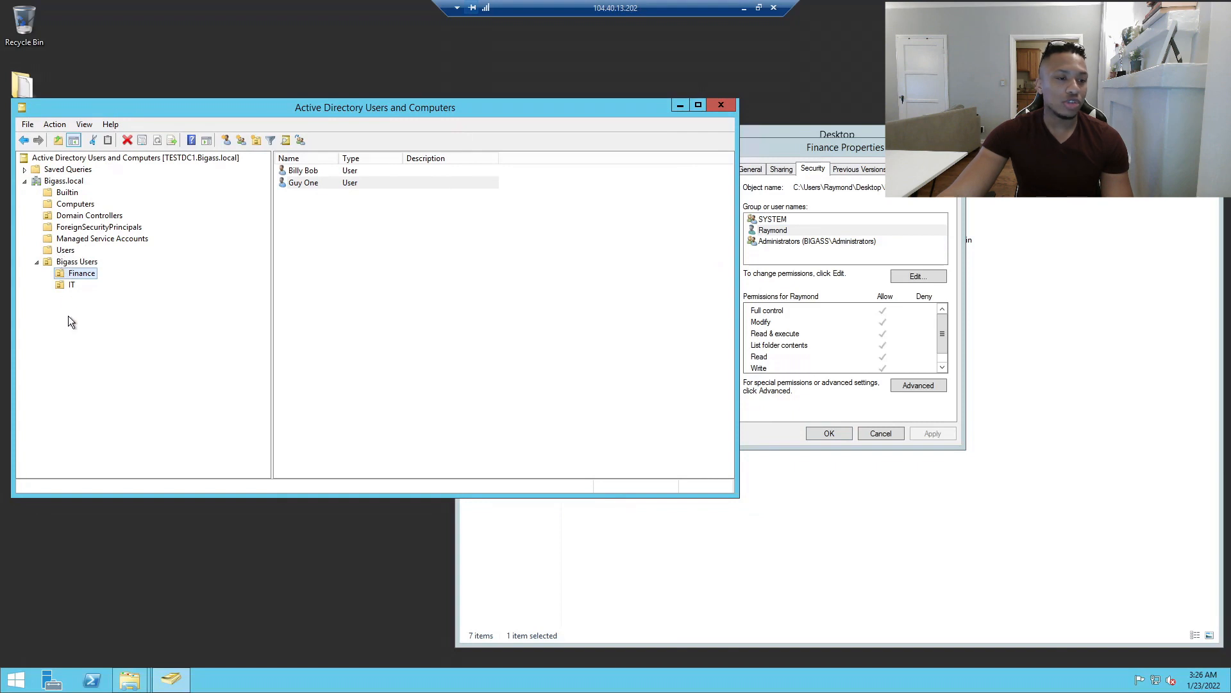
{"action": "left_click", "coordinate": [74, 226]}
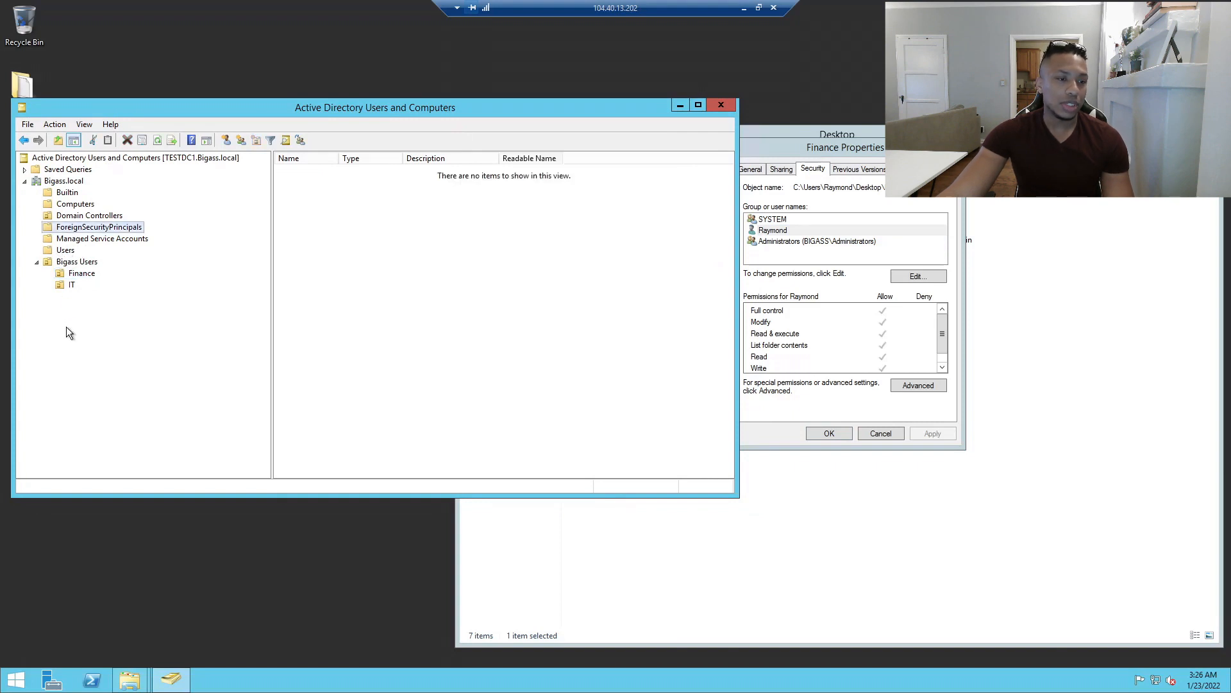
{"action": "left_click", "coordinate": [74, 263]}
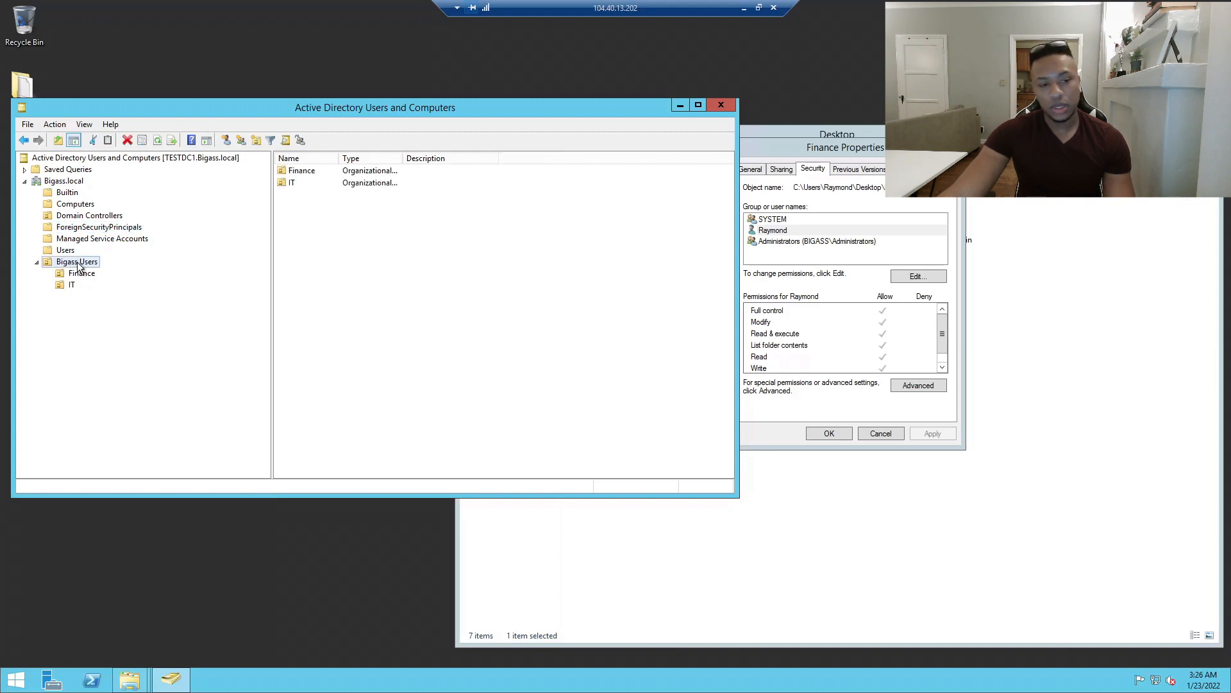
{"action": "right_click", "coordinate": [80, 266]}
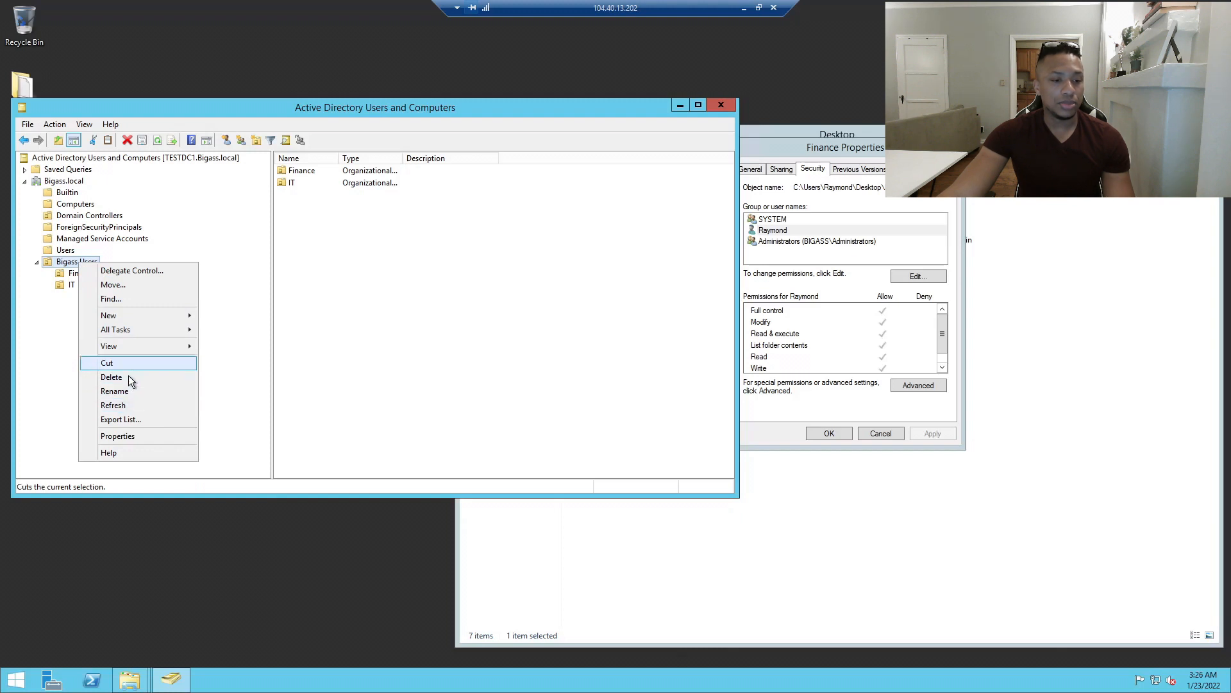
{"action": "left_click", "coordinate": [54, 344]}
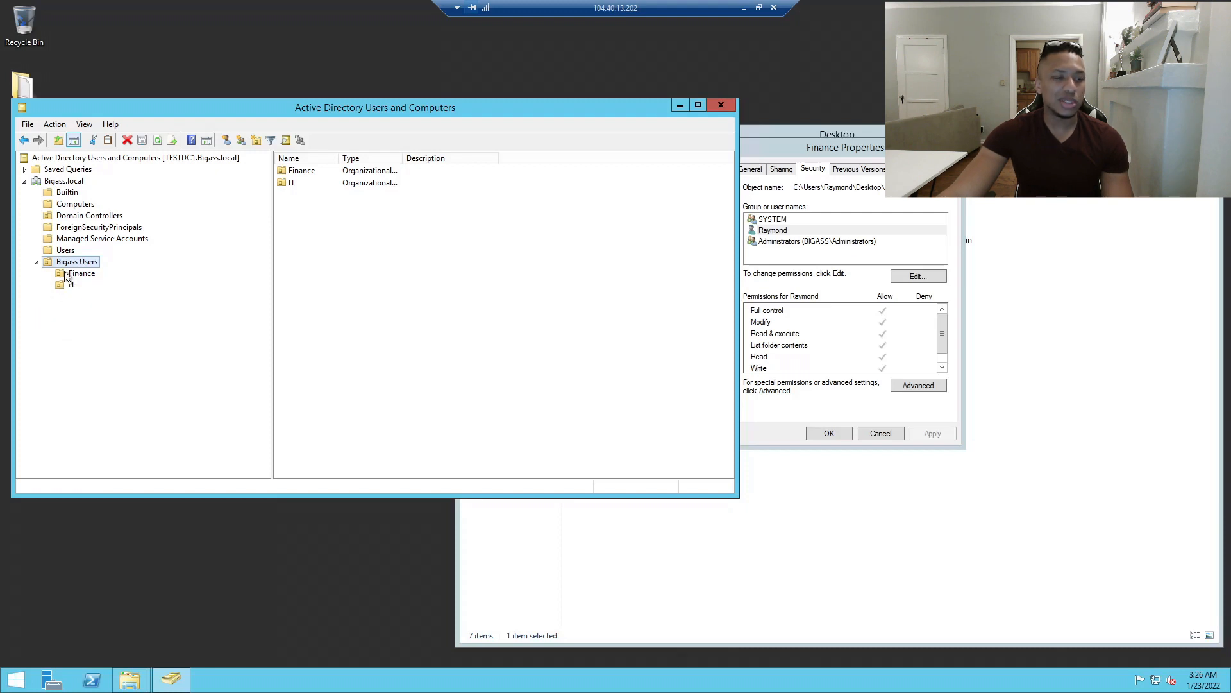
{"action": "right_click", "coordinate": [72, 260]}
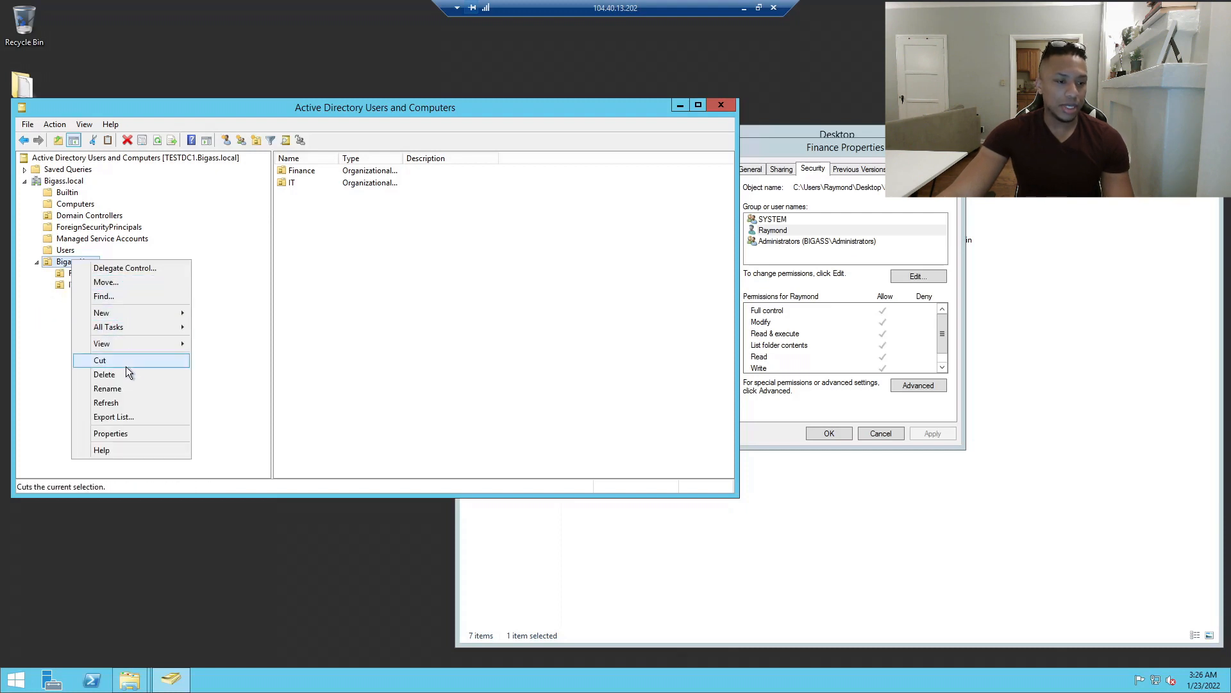
{"action": "left_click", "coordinate": [108, 388]}
{"action": "left_click", "coordinate": [105, 262]}
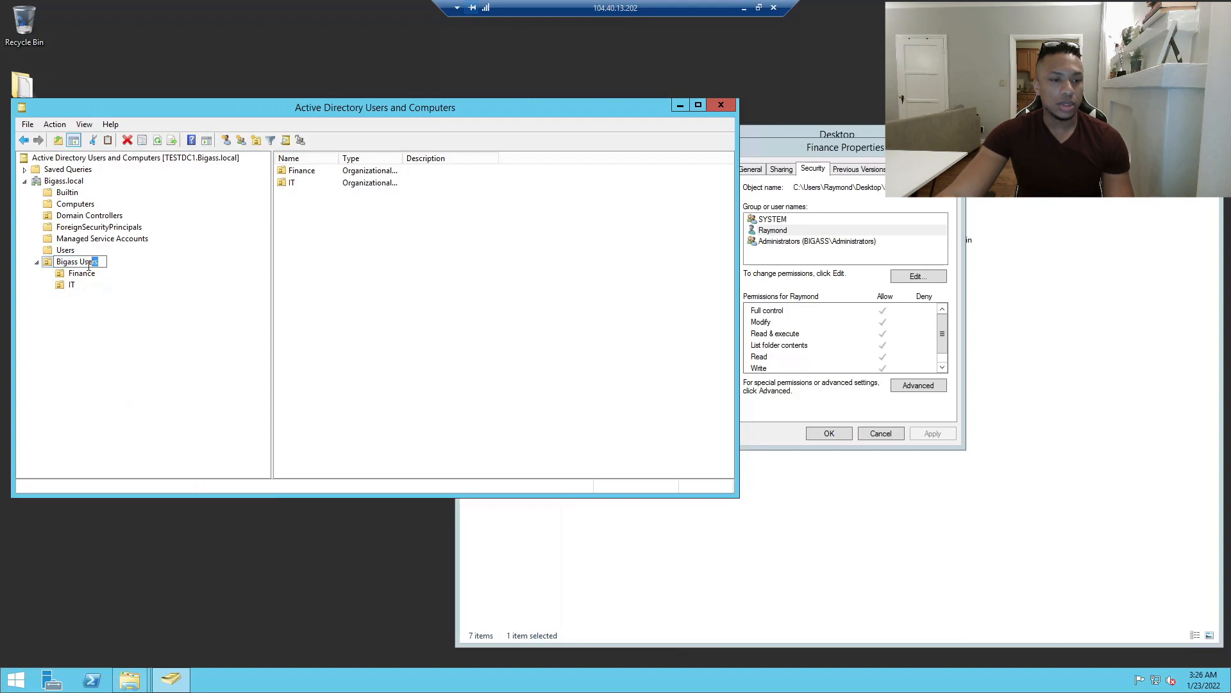
{"action": "key", "text": "BackSpace"}
{"action": "key", "text": "Return"}
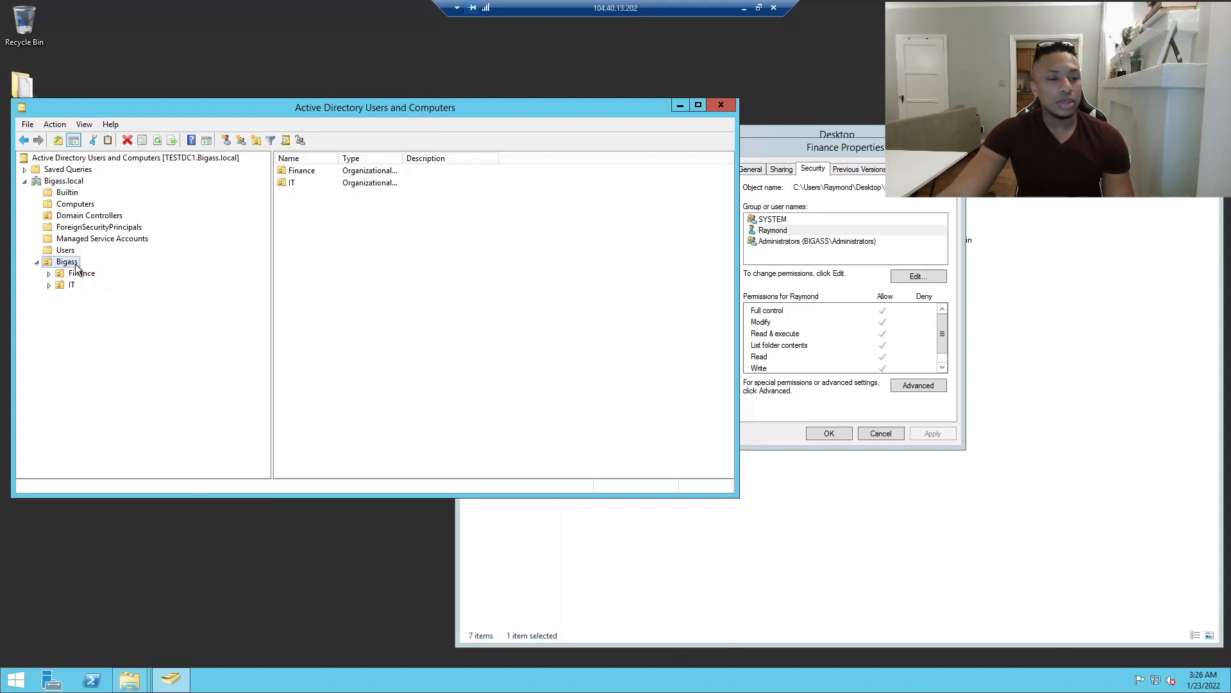
{"action": "left_click", "coordinate": [75, 272]}
Begin creating a new group under Bigass, then abandon it.
{"action": "right_click", "coordinate": [70, 263]}
{"action": "left_click", "coordinate": [47, 303]}
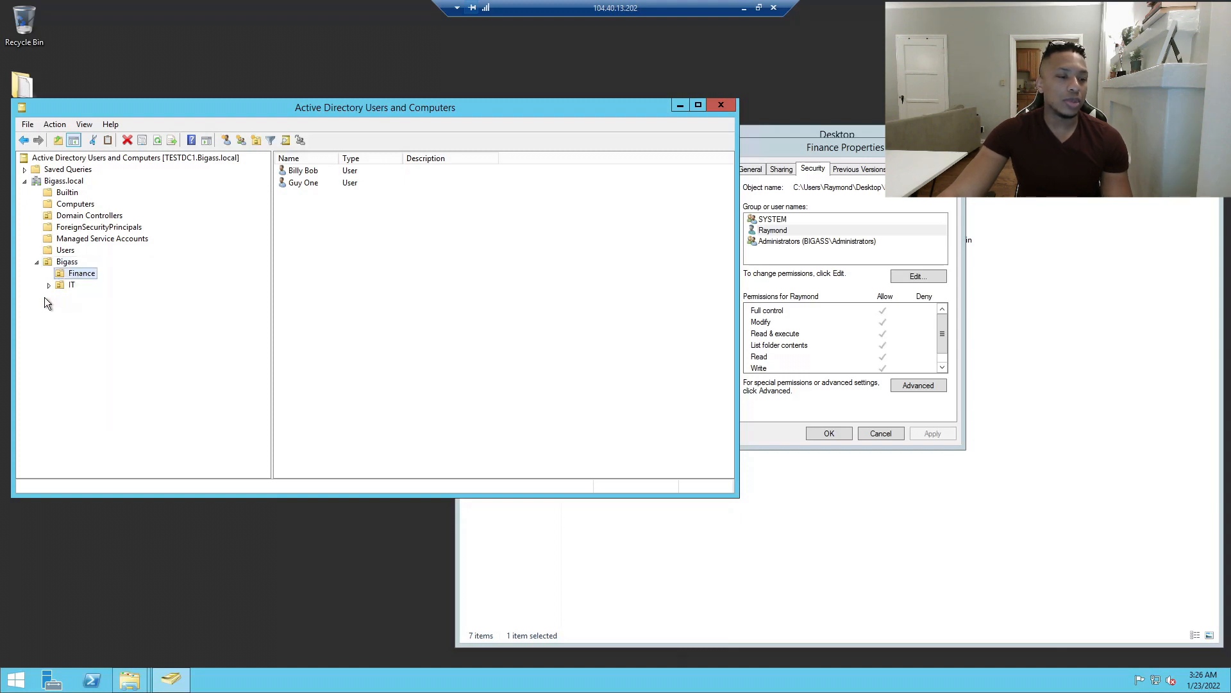
{"action": "right_click", "coordinate": [71, 262]}
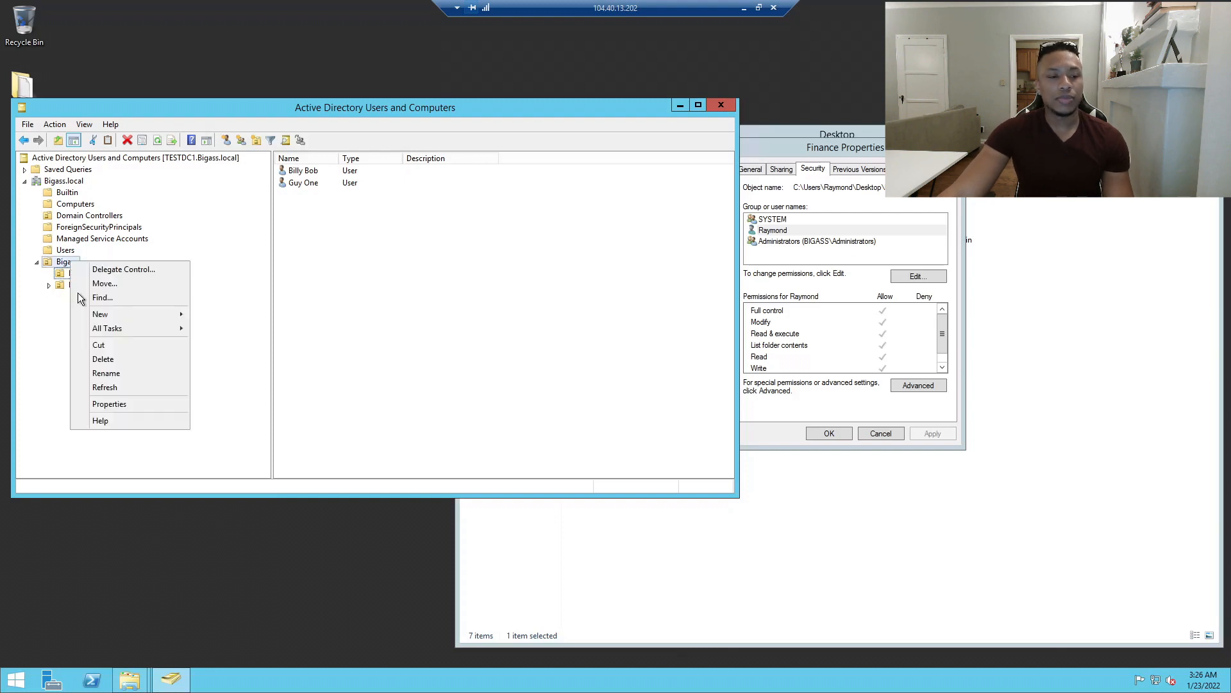
{"action": "mouse_move", "coordinate": [179, 315]}
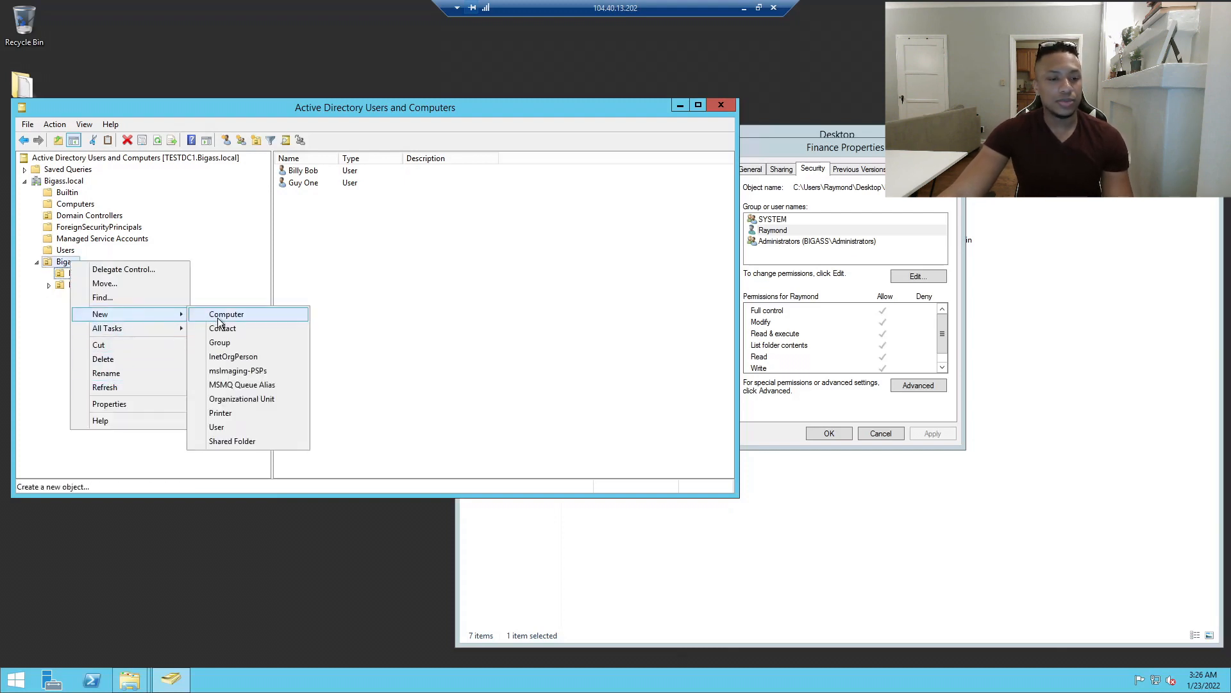
{"action": "left_click", "coordinate": [231, 344]}
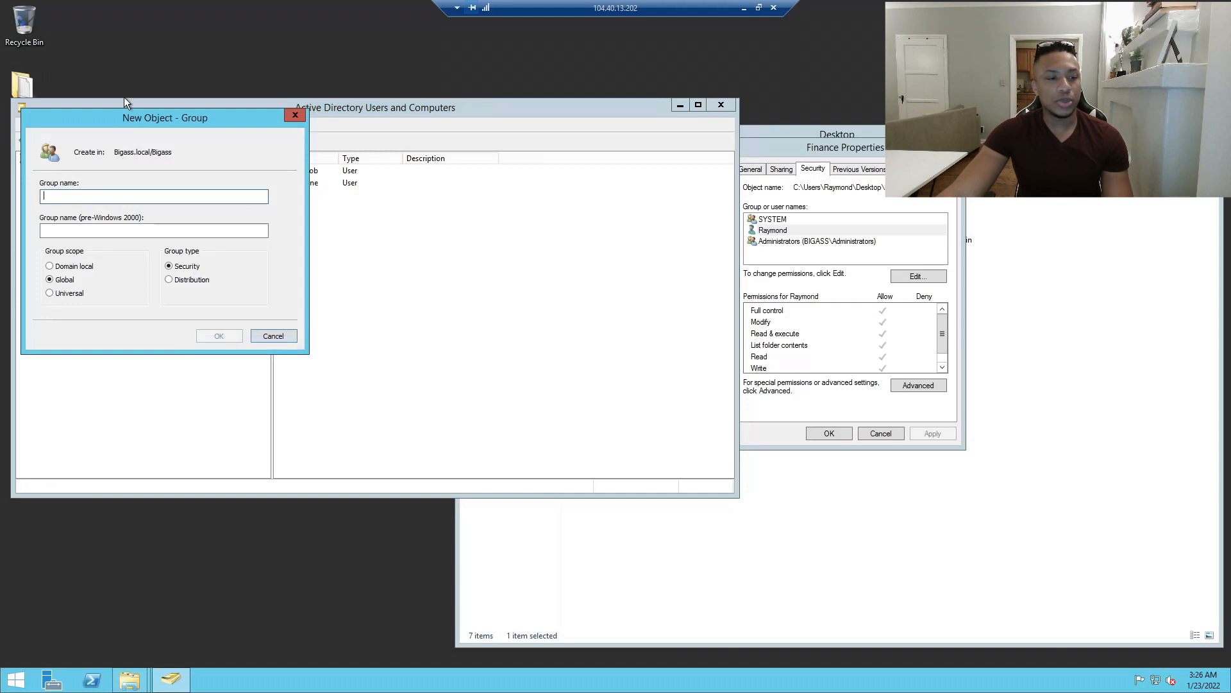
{"action": "left_click_drag", "start_coordinate": [161, 124], "coordinate": [324, 135]}
{"action": "left_click_drag", "start_coordinate": [410, 136], "coordinate": [493, 137]}
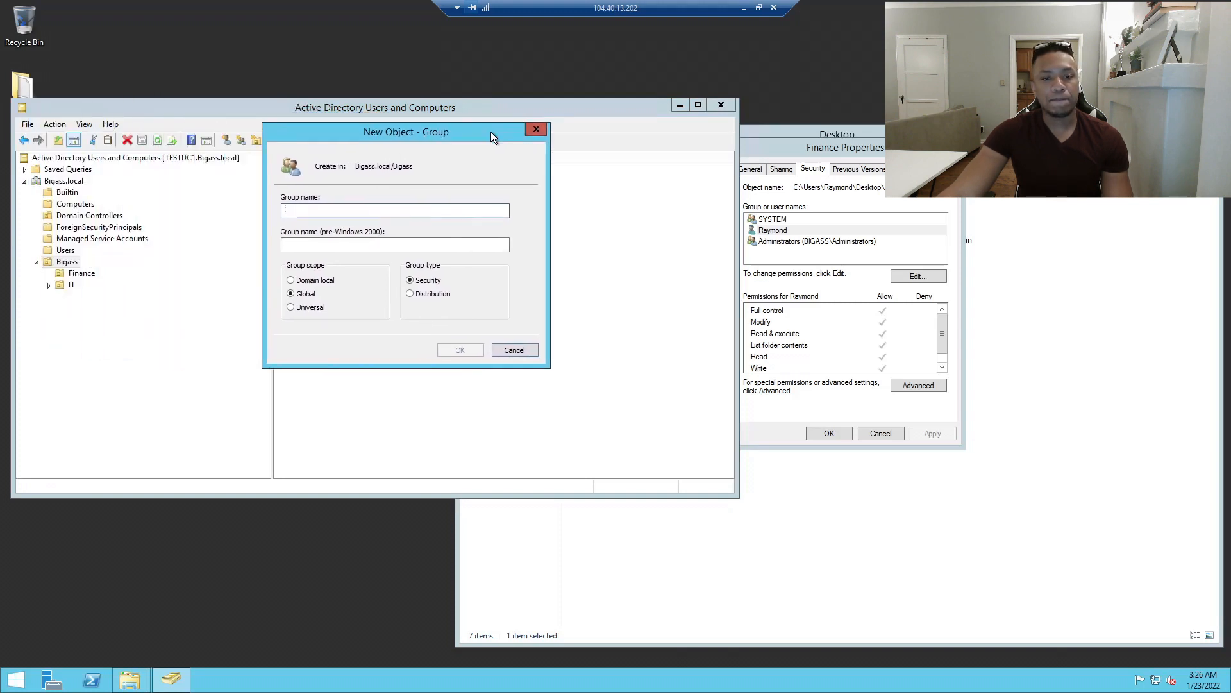
{"action": "left_click", "coordinate": [537, 129]}
Create an organizational unit named 'Bigass Security Groups' under Bigass.
{"action": "right_click", "coordinate": [74, 262]}
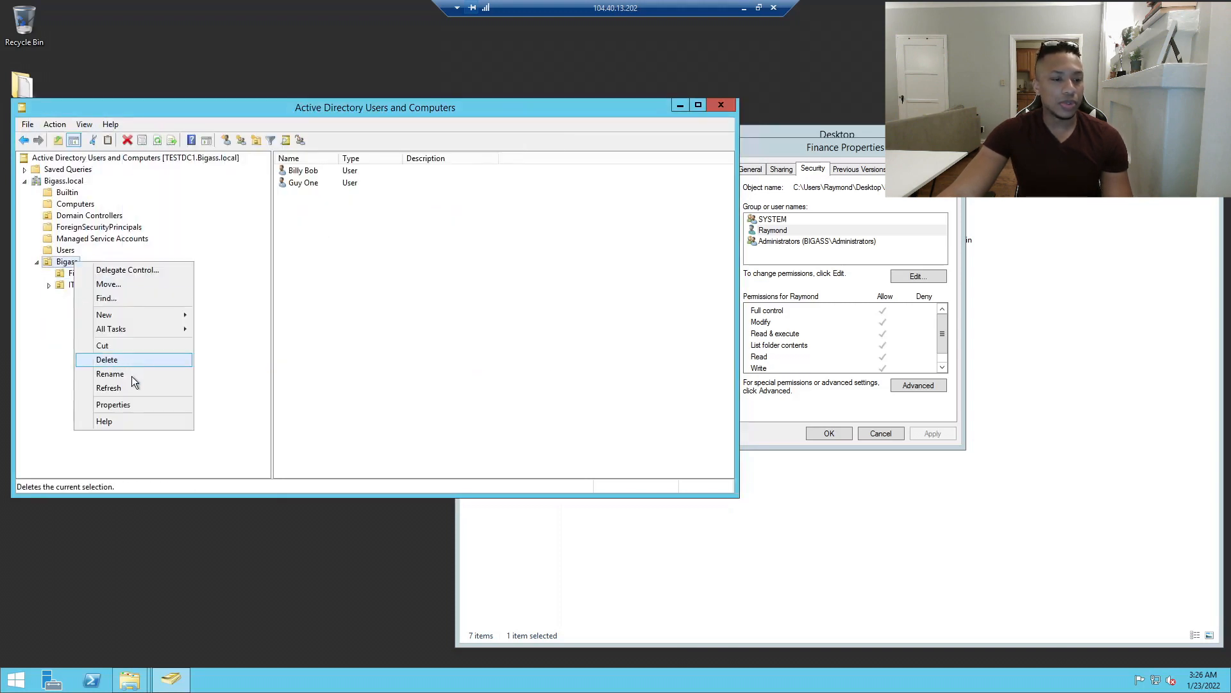
{"action": "mouse_move", "coordinate": [154, 315]}
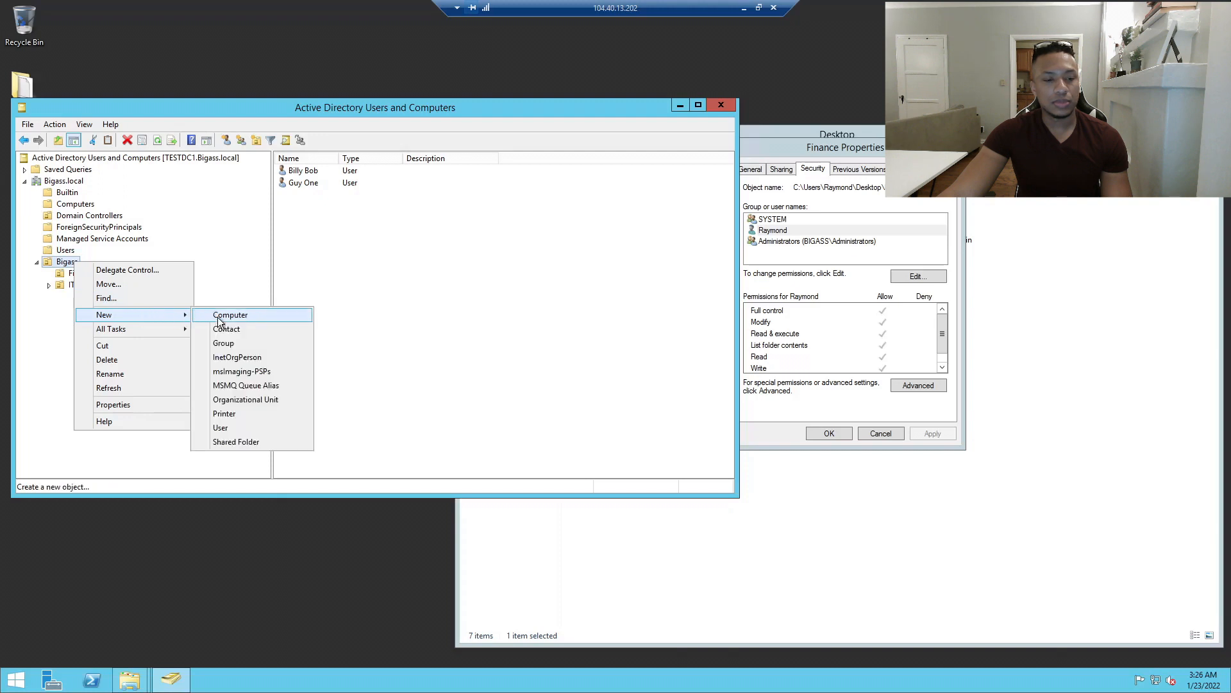
{"action": "left_click", "coordinate": [232, 398]}
{"action": "left_click_drag", "start_coordinate": [120, 123], "coordinate": [552, 229]}
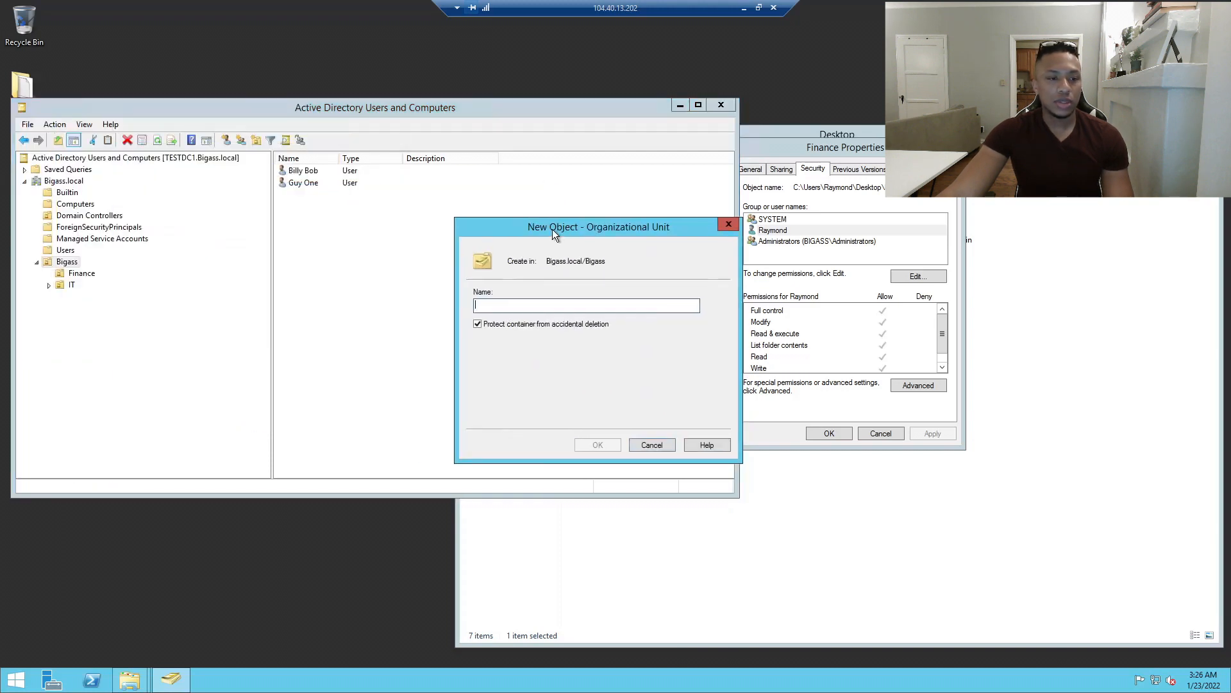
{"action": "type", "text": "Bigass Security Groups"}
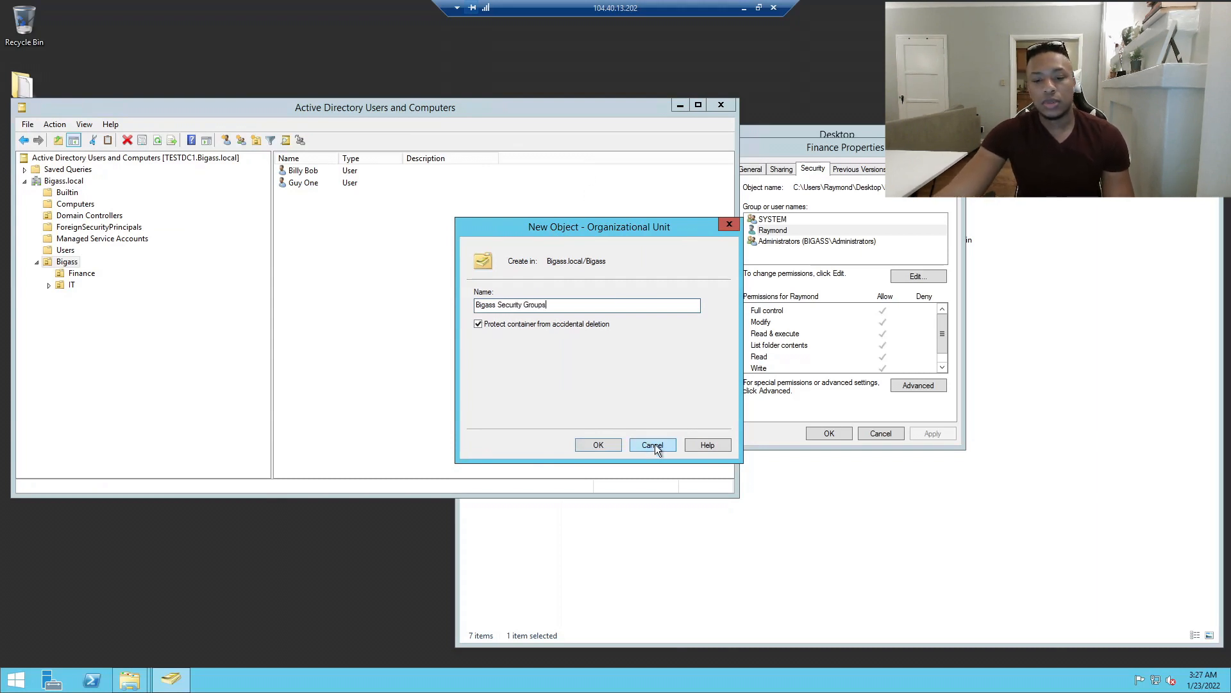
{"action": "left_click", "coordinate": [599, 445]}
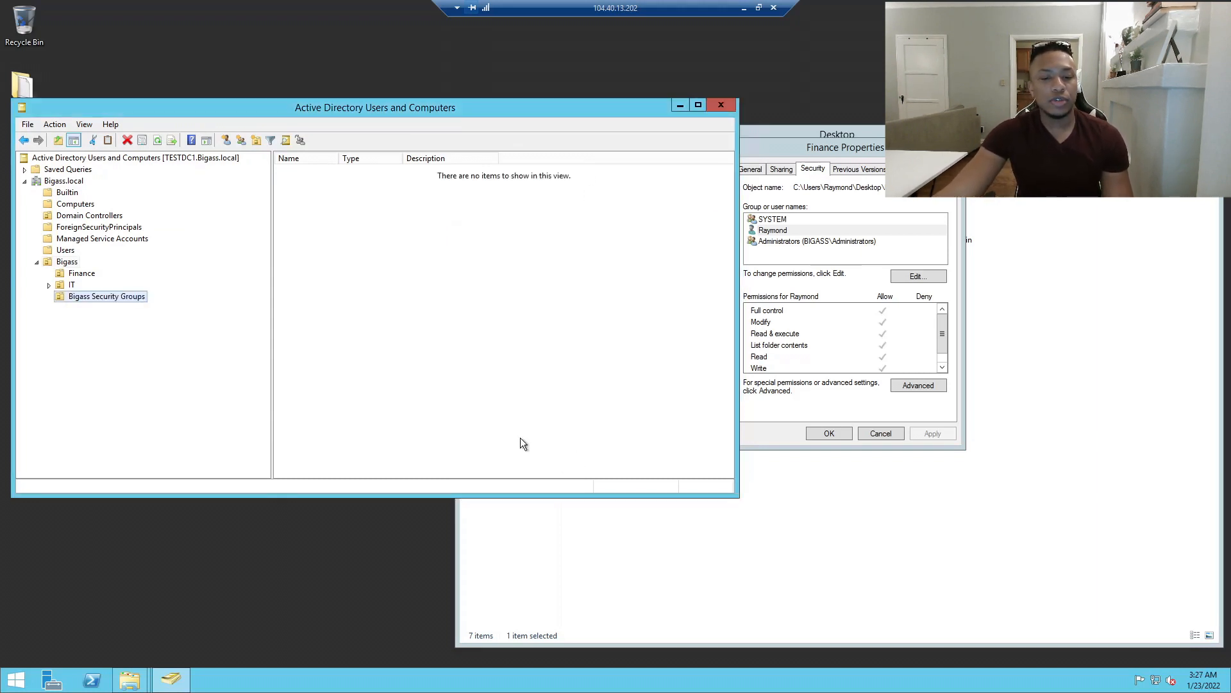
In Bigass Security Groups, create a group named 'Finance' with Universal scope and Security type.
{"action": "right_click", "coordinate": [93, 303]}
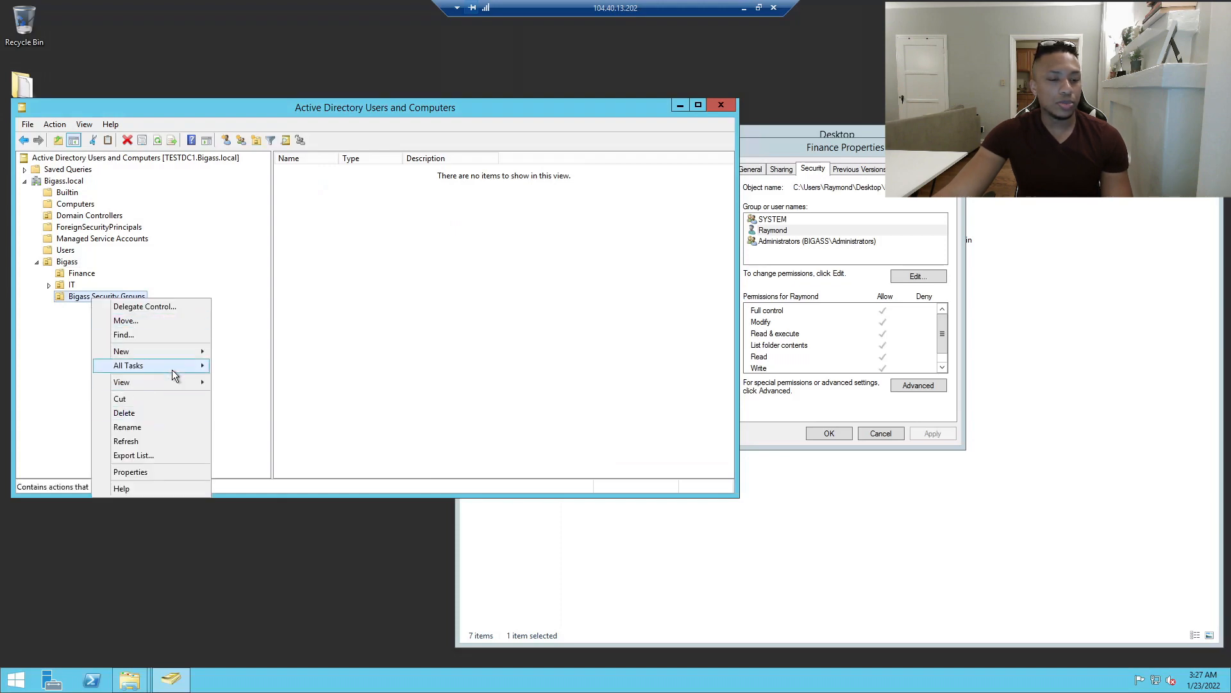
{"action": "mouse_move", "coordinate": [196, 354]}
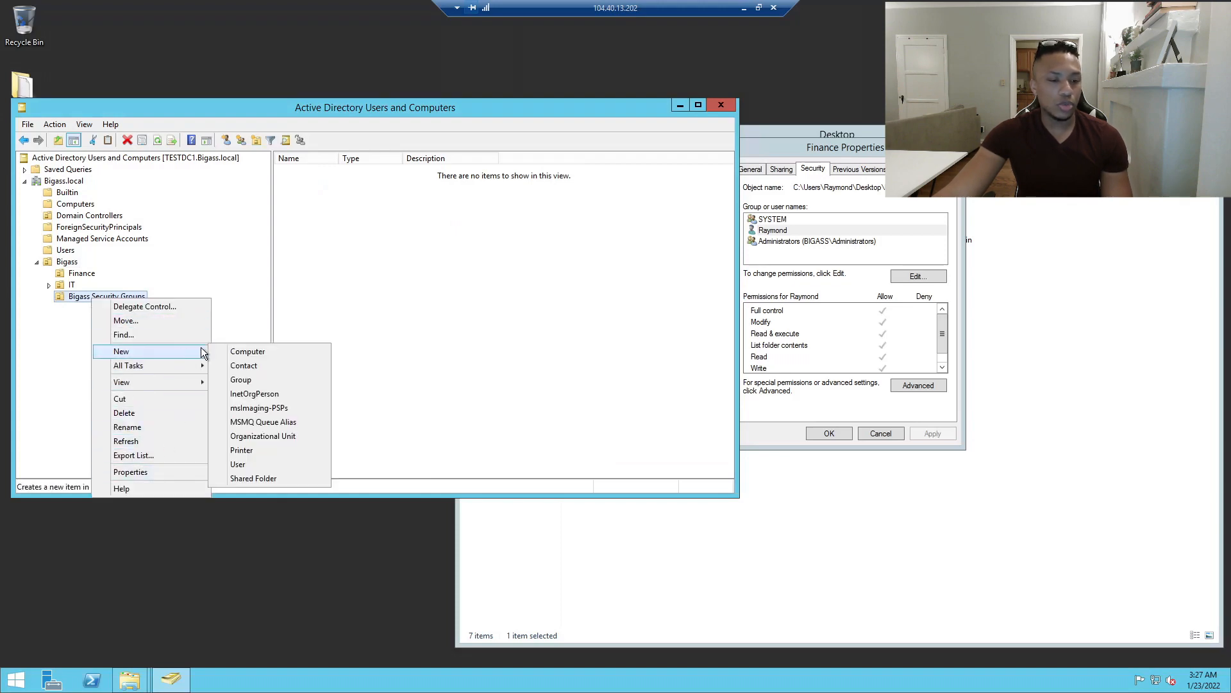
{"action": "left_click", "coordinate": [228, 381]}
{"action": "left_click_drag", "start_coordinate": [134, 121], "coordinate": [438, 154]}
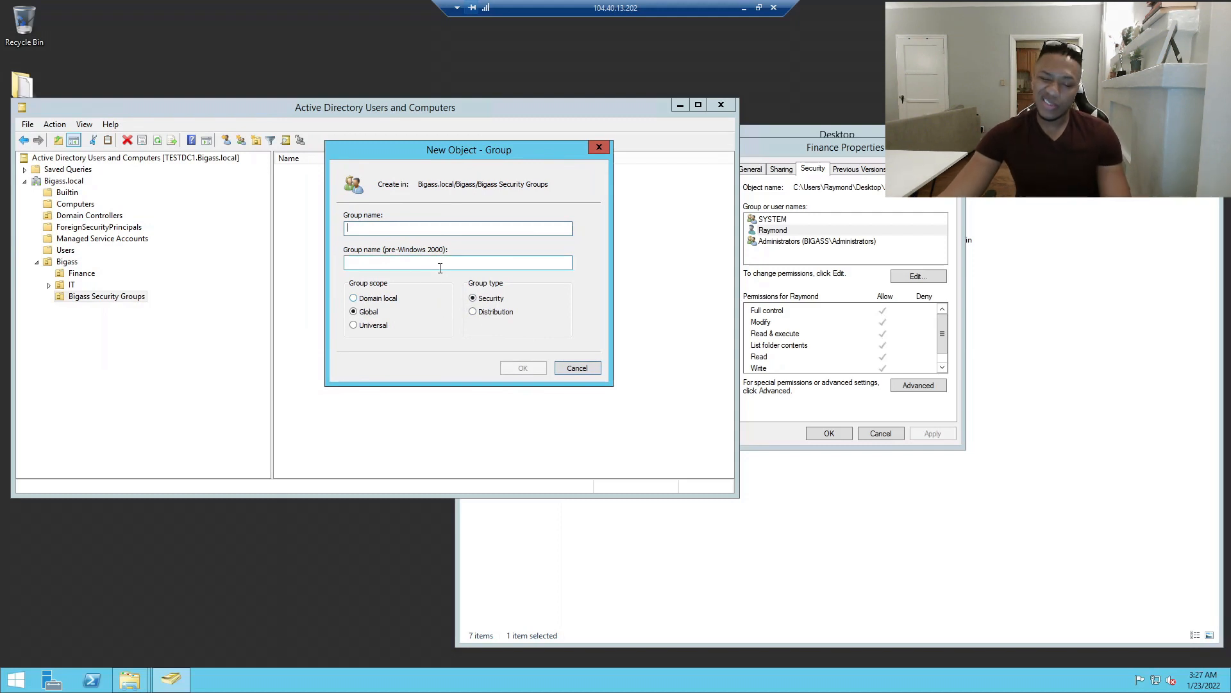
{"action": "left_click", "coordinate": [481, 315]}
{"action": "left_click", "coordinate": [379, 328]}
{"action": "left_click", "coordinate": [474, 312]}
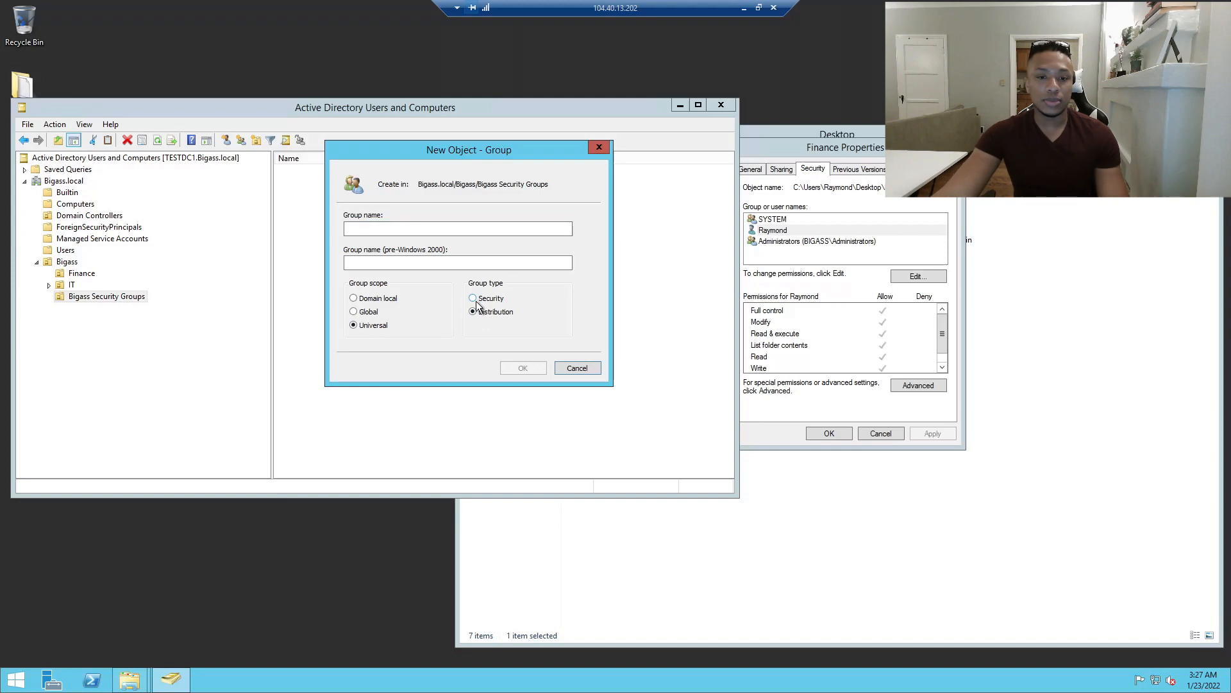
{"action": "left_click", "coordinate": [475, 299]}
{"action": "left_click", "coordinate": [476, 229]}
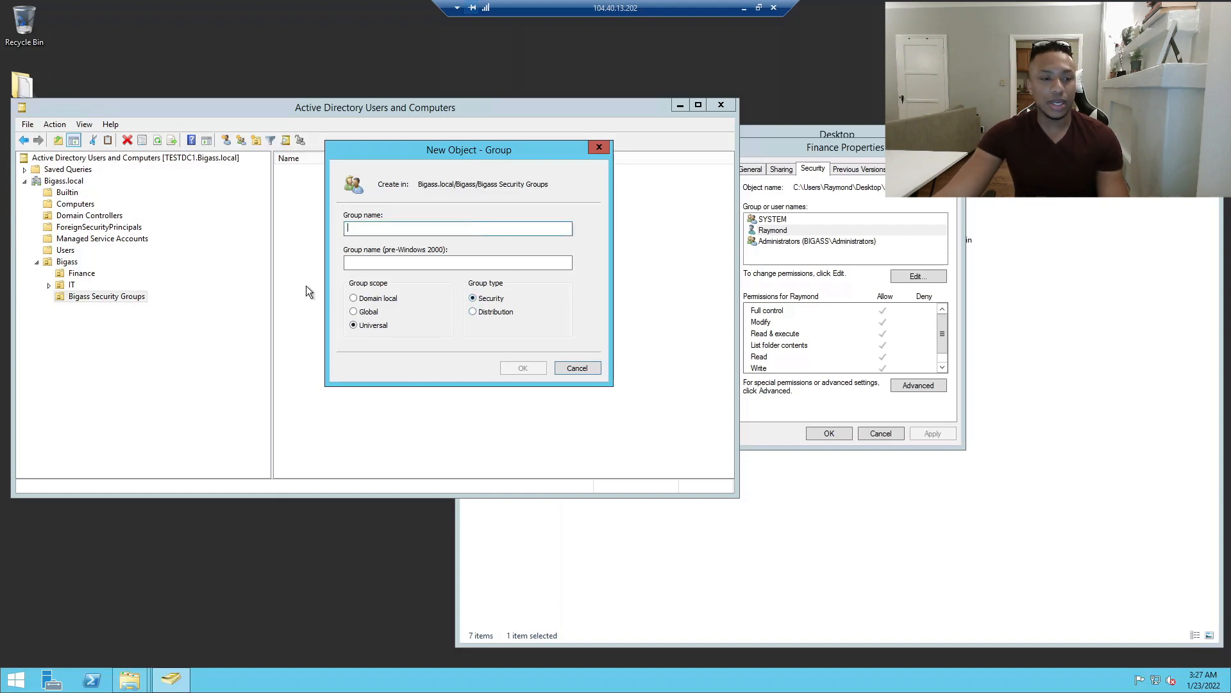
{"action": "left_click_drag", "start_coordinate": [436, 154], "coordinate": [476, 178]}
{"action": "type", "text": "Finance"}
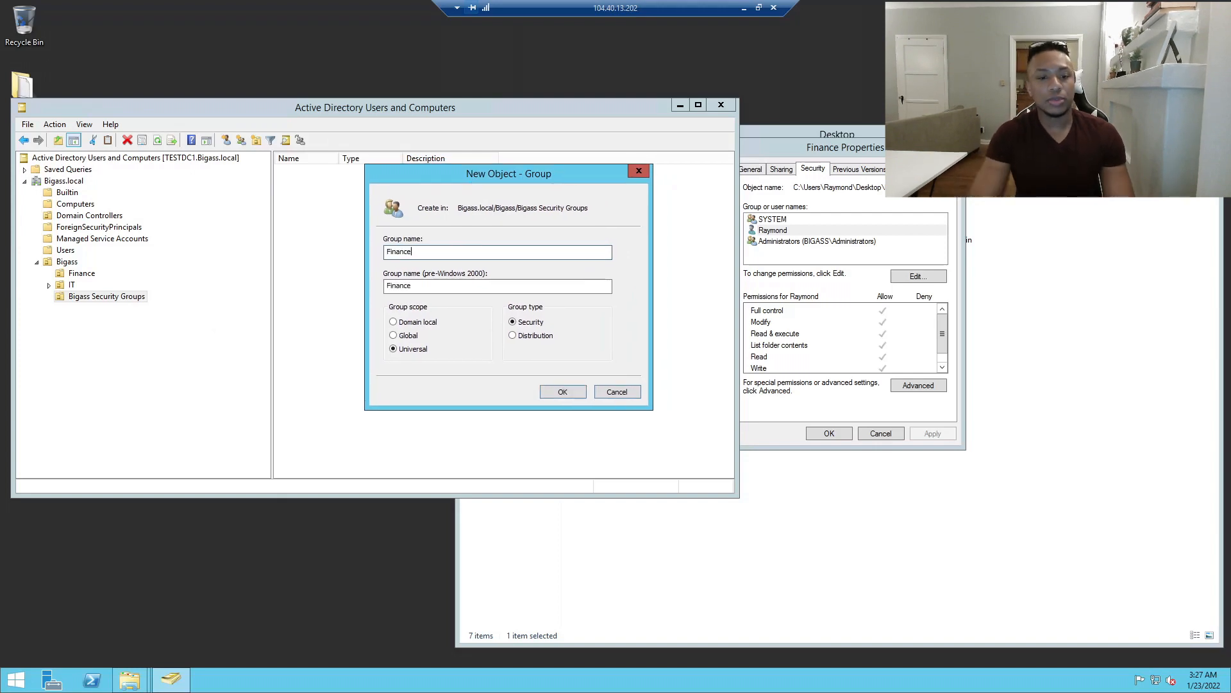
{"action": "left_click", "coordinate": [562, 391]}
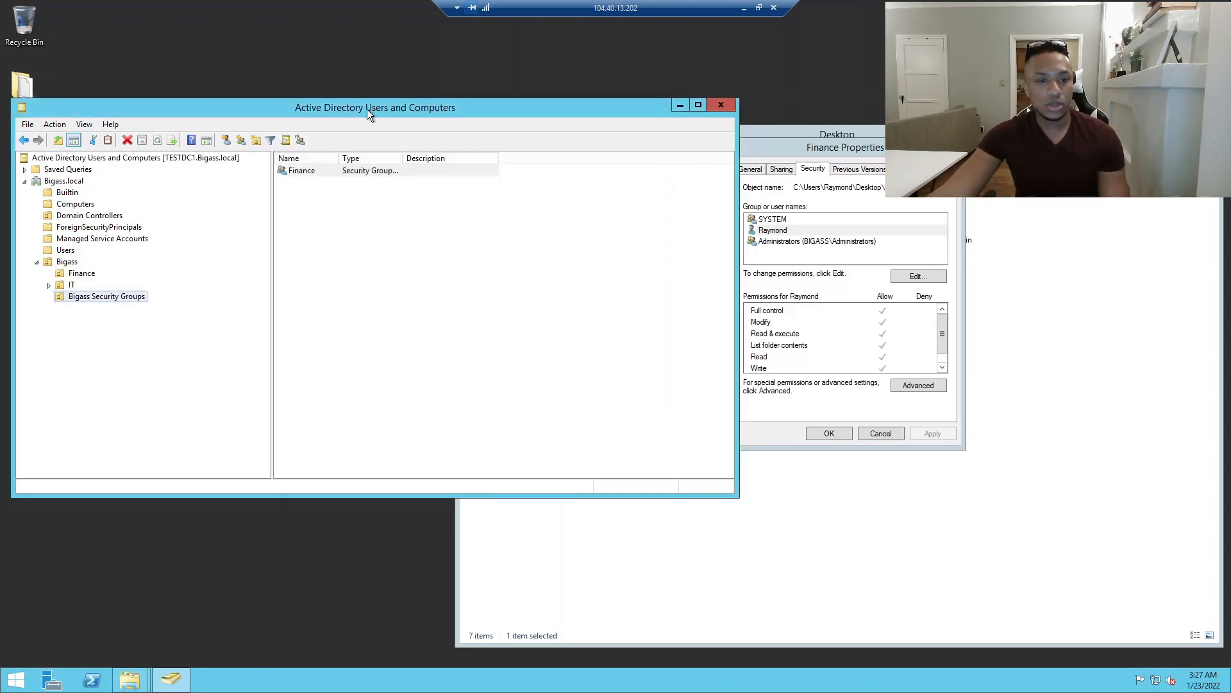
{"action": "left_click_drag", "start_coordinate": [347, 106], "coordinate": [346, 103]}
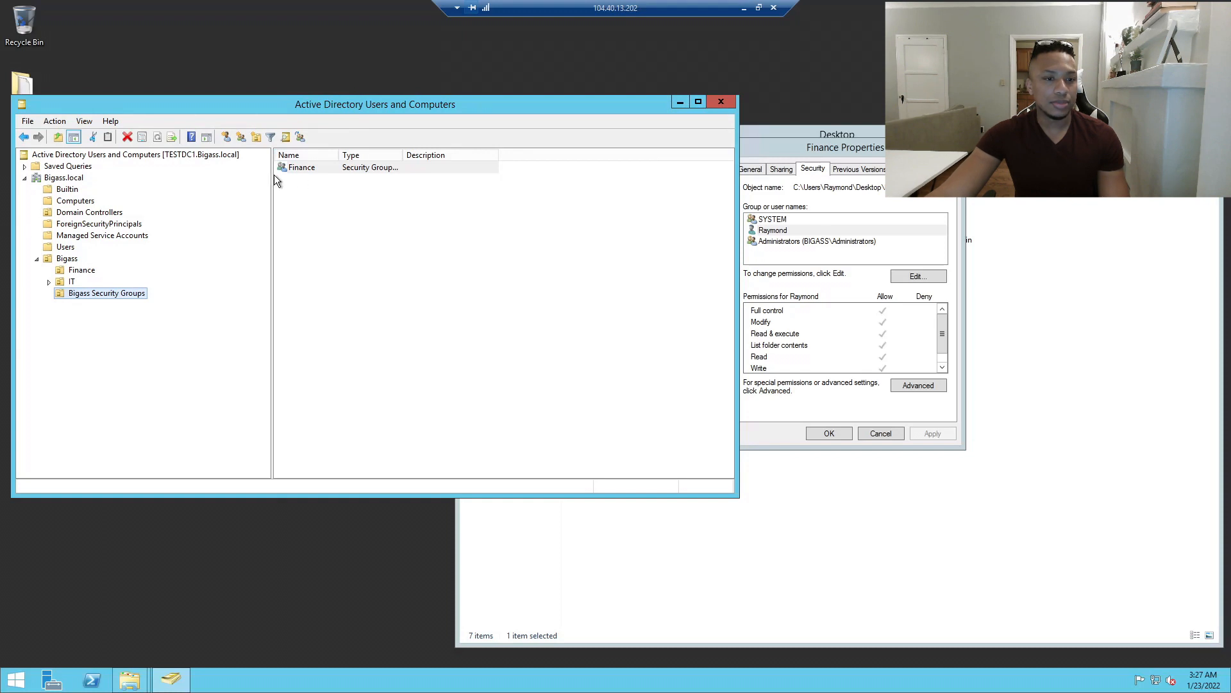
Add the first Finance OU user to the Finance group's Members list.
{"action": "double_click", "coordinate": [304, 169]}
{"action": "left_click_drag", "start_coordinate": [322, 95], "coordinate": [493, 185]}
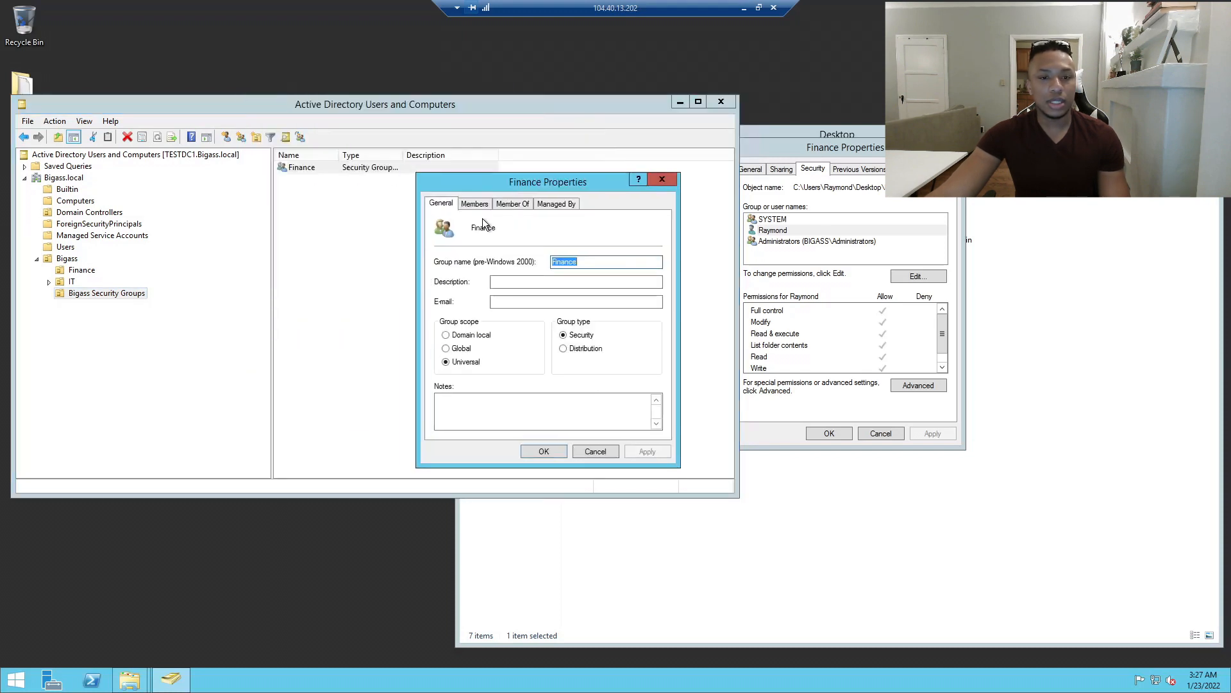
{"action": "left_click", "coordinate": [475, 203]}
{"action": "left_click", "coordinate": [475, 416]}
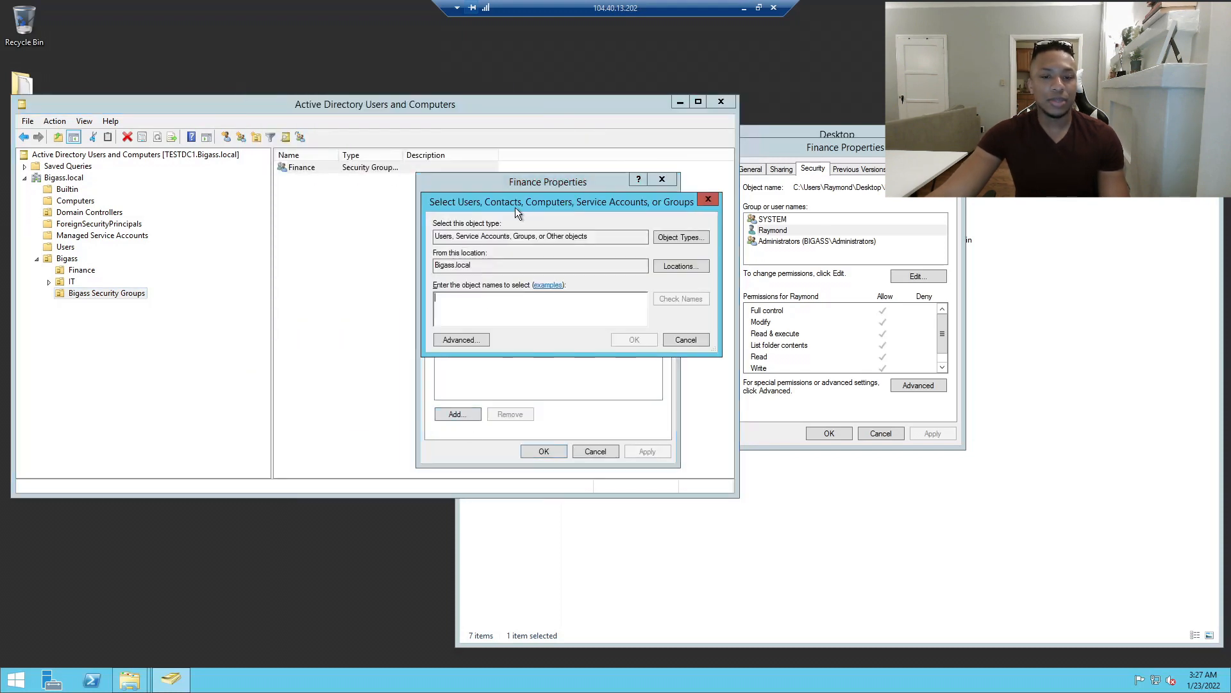
{"action": "type", "text": "billy"}
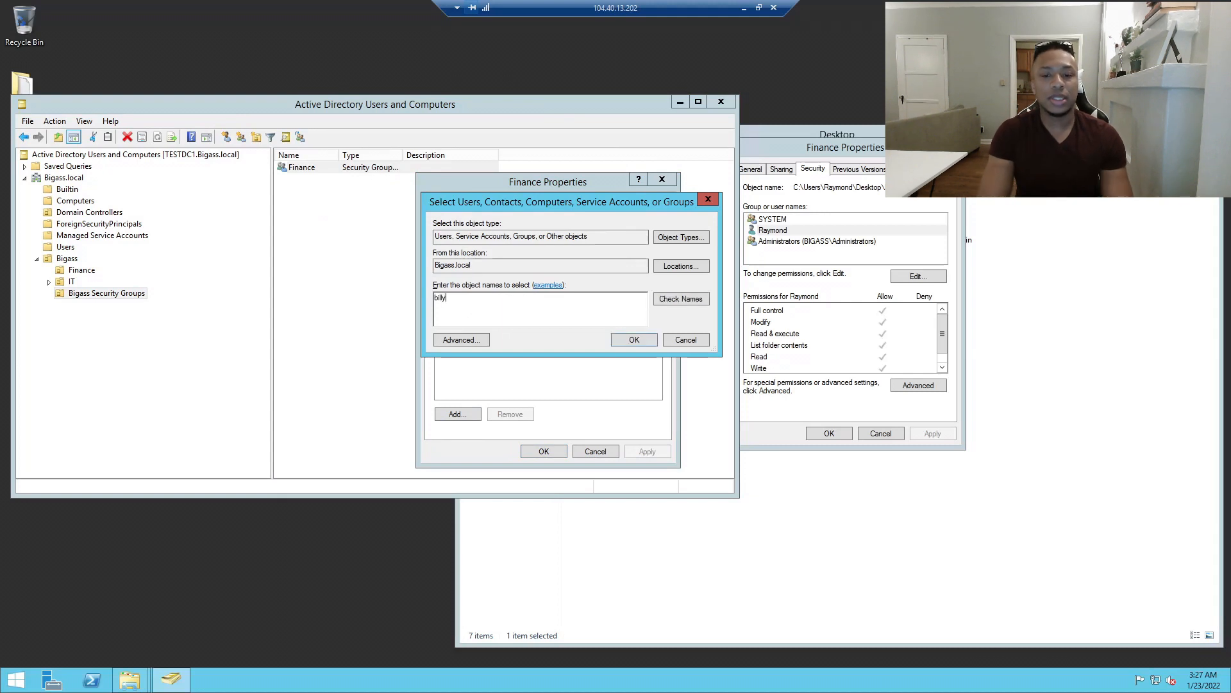
{"action": "left_click", "coordinate": [693, 298]}
{"action": "left_click", "coordinate": [638, 340]}
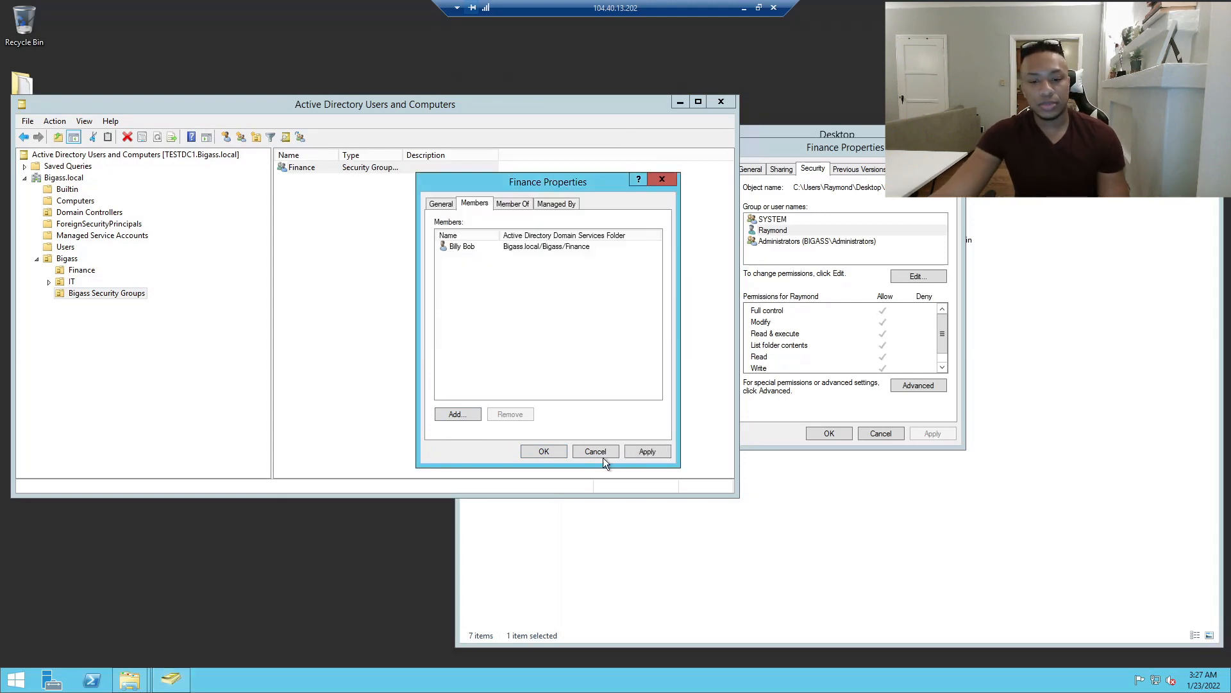
{"action": "left_click", "coordinate": [539, 451]}
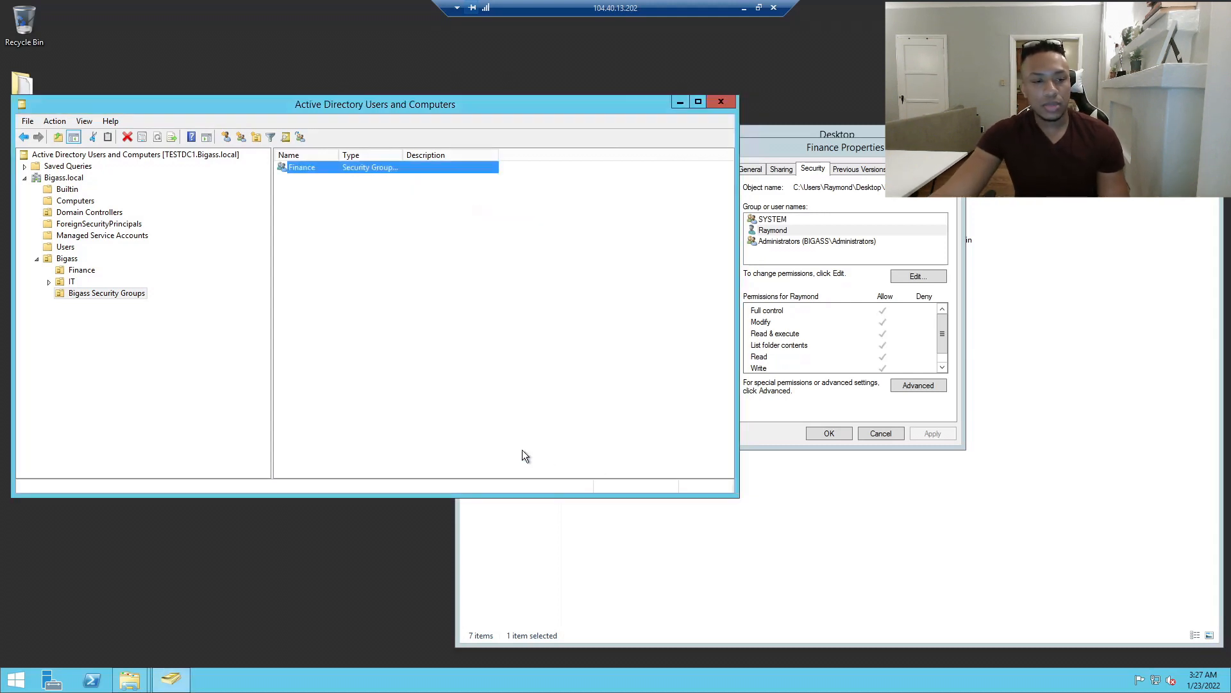
Add the second Finance OU user to the Finance group from its Member Of tab, then reopen the group.
{"action": "left_click", "coordinate": [82, 270]}
{"action": "double_click", "coordinate": [314, 180]}
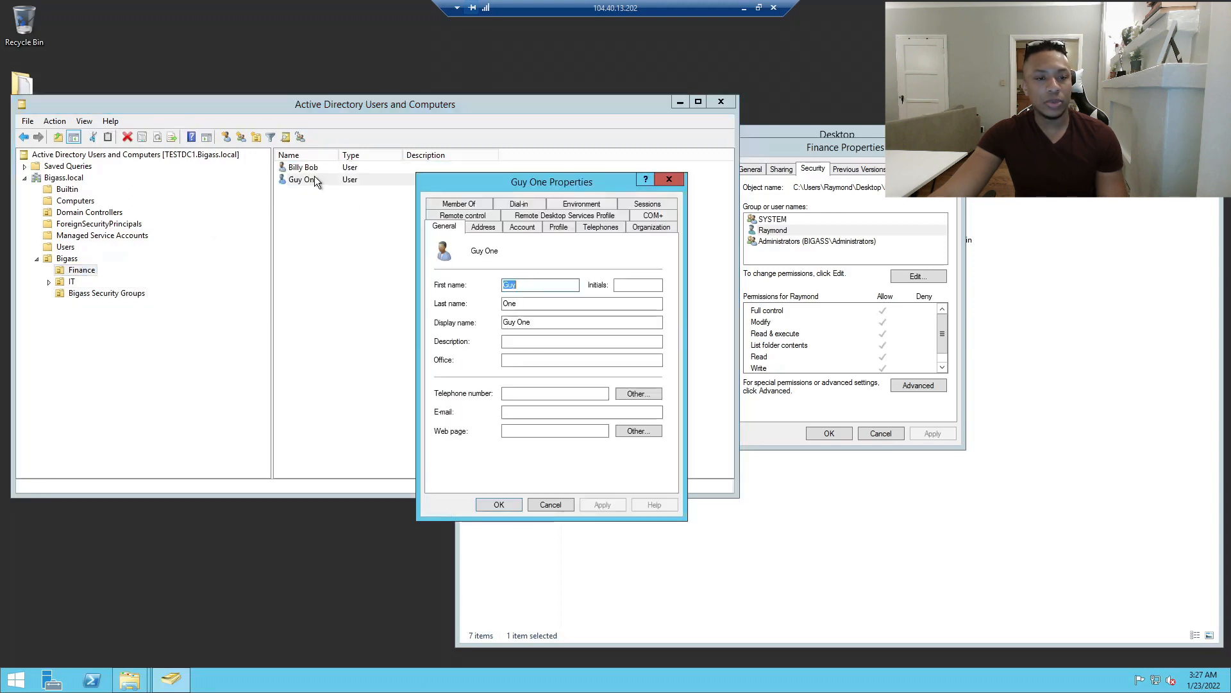
{"action": "left_click", "coordinate": [476, 206]}
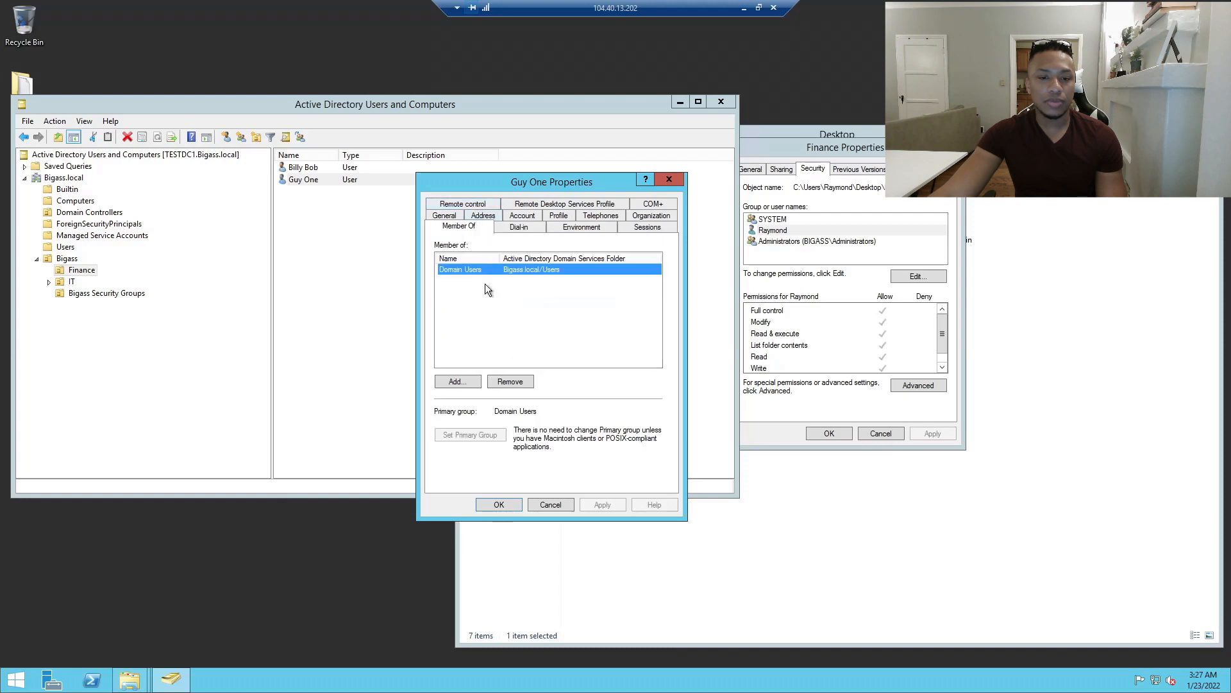
{"action": "left_click", "coordinate": [469, 381]}
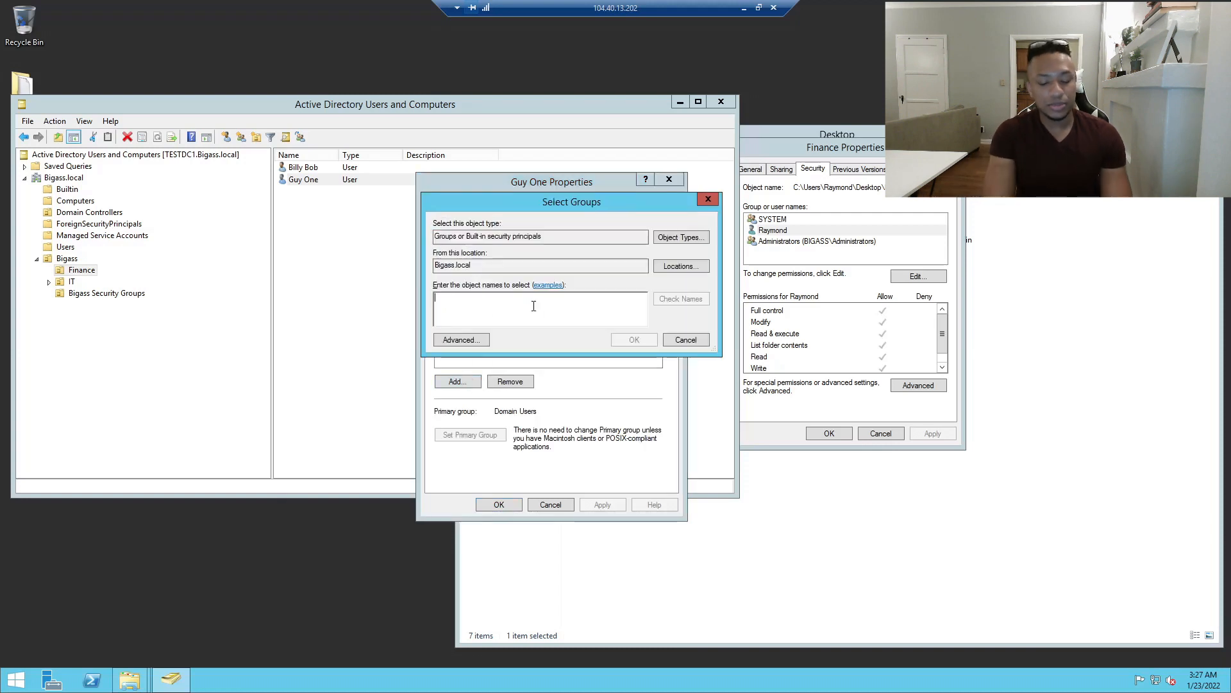
{"action": "type", "text": "finance"}
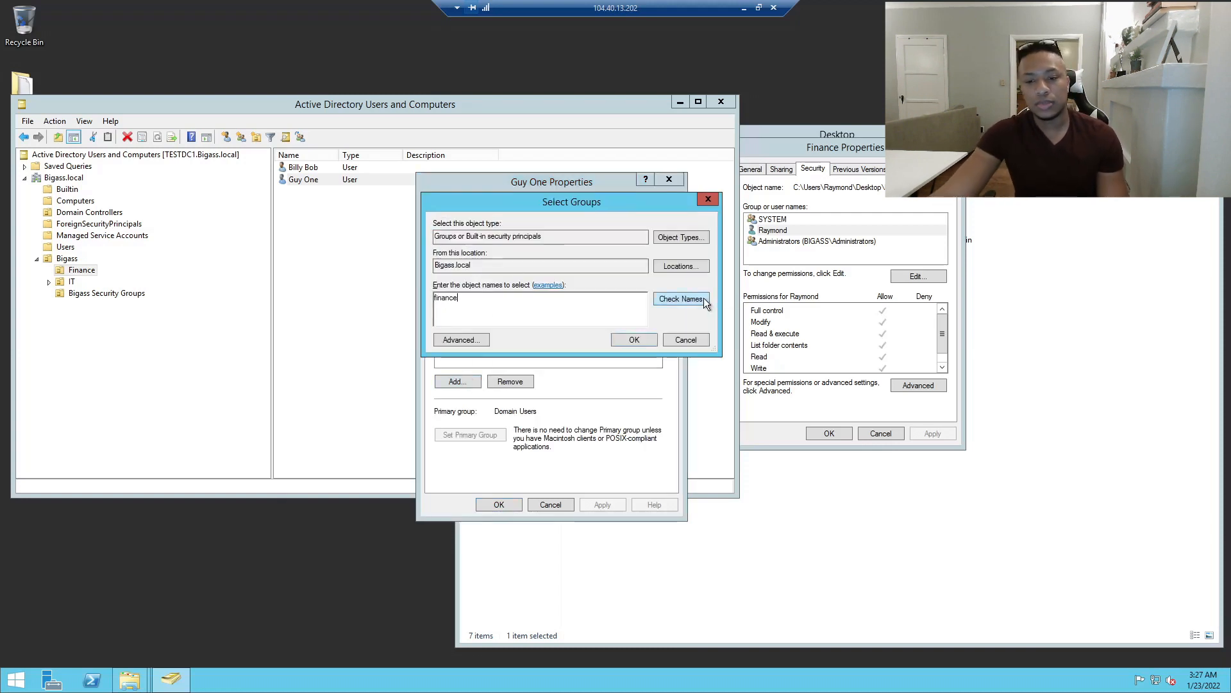
{"action": "left_click", "coordinate": [707, 304]}
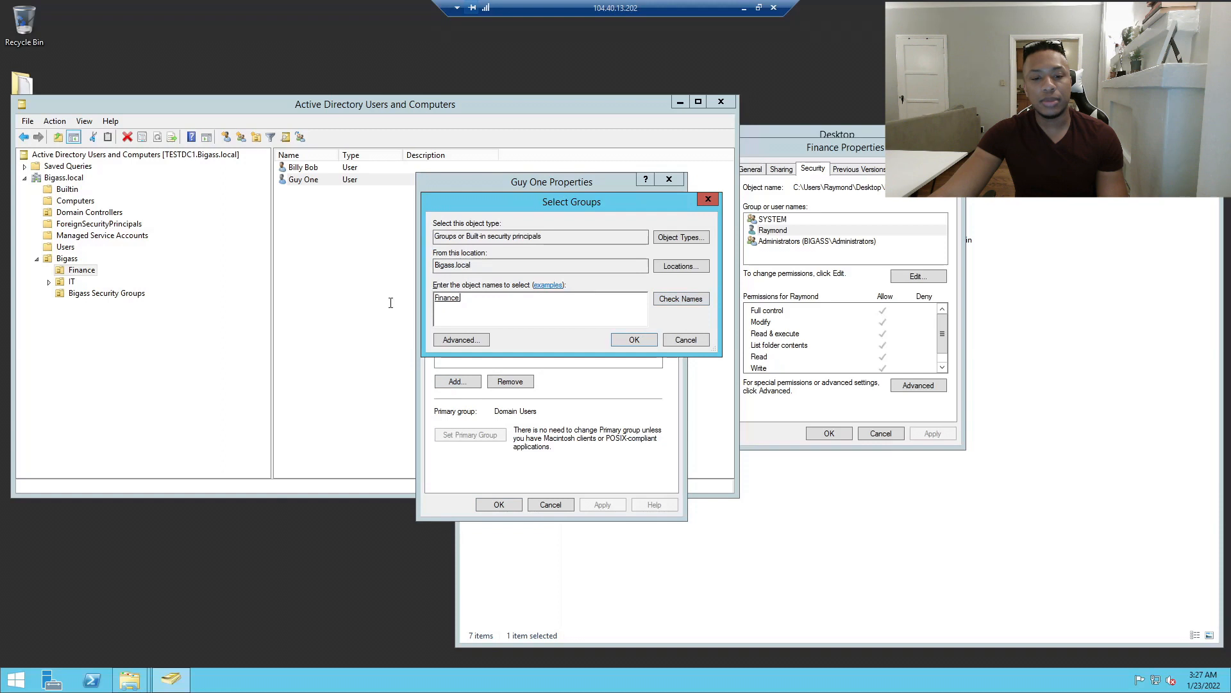
{"action": "left_click", "coordinate": [641, 346]}
{"action": "left_click", "coordinate": [606, 504]}
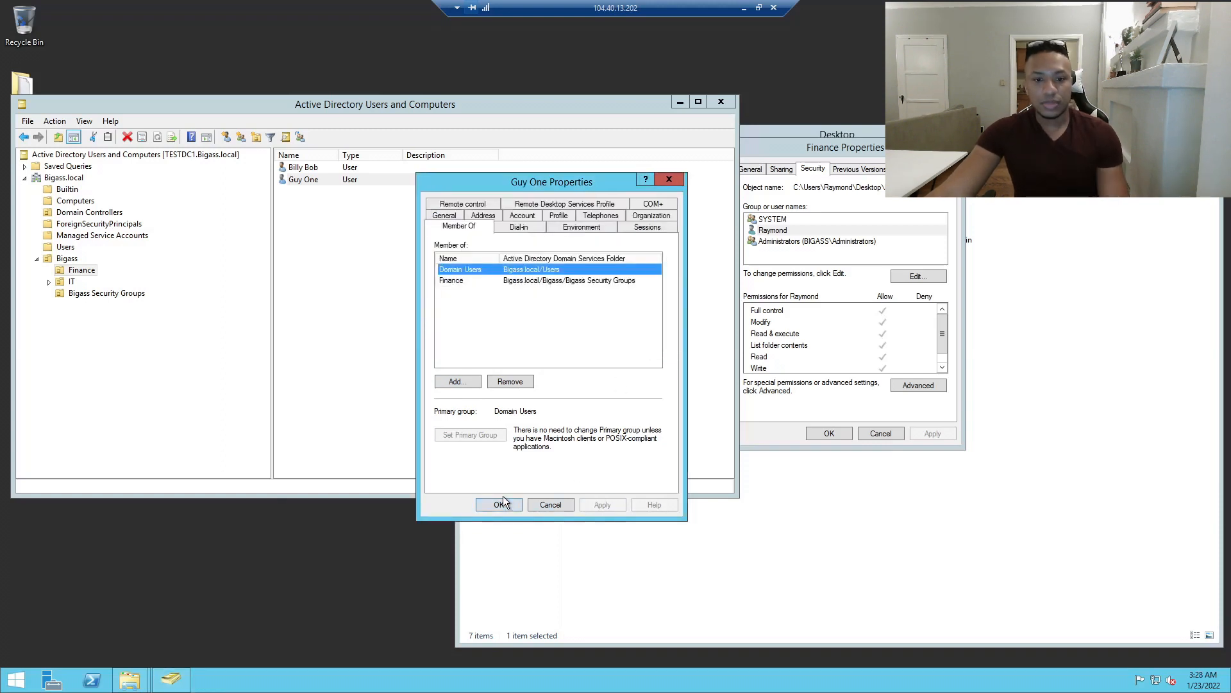
{"action": "left_click", "coordinate": [513, 504]}
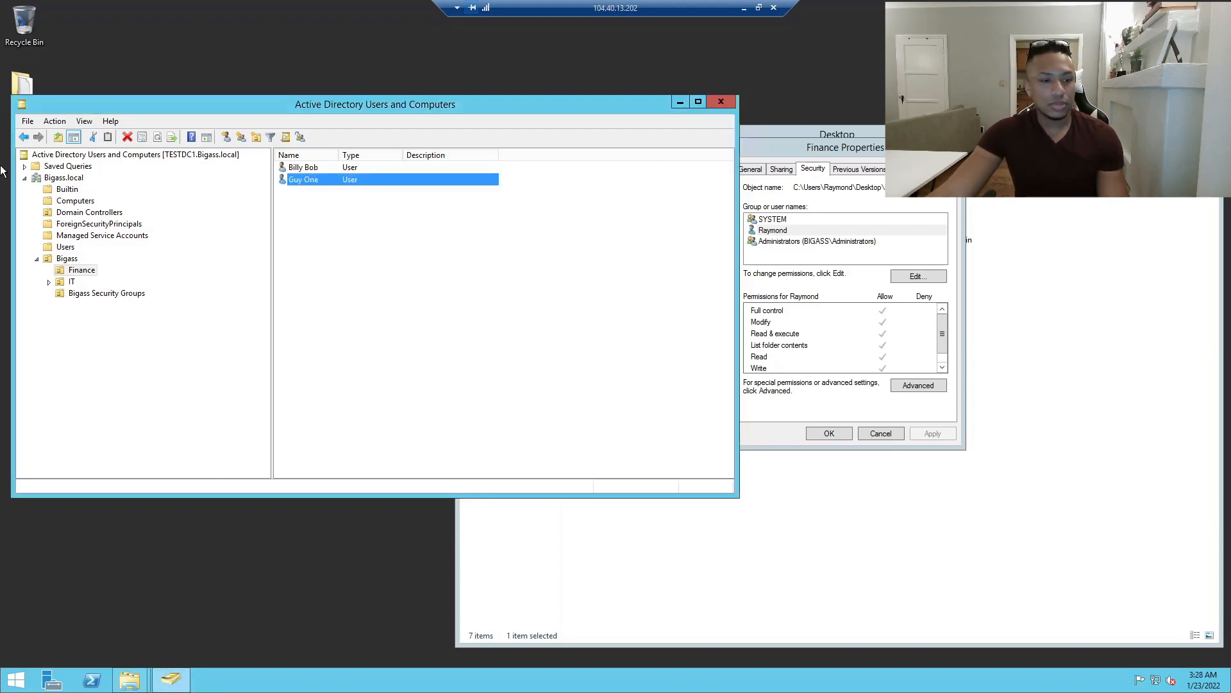
{"action": "left_click", "coordinate": [81, 272]}
{"action": "left_click", "coordinate": [71, 295]}
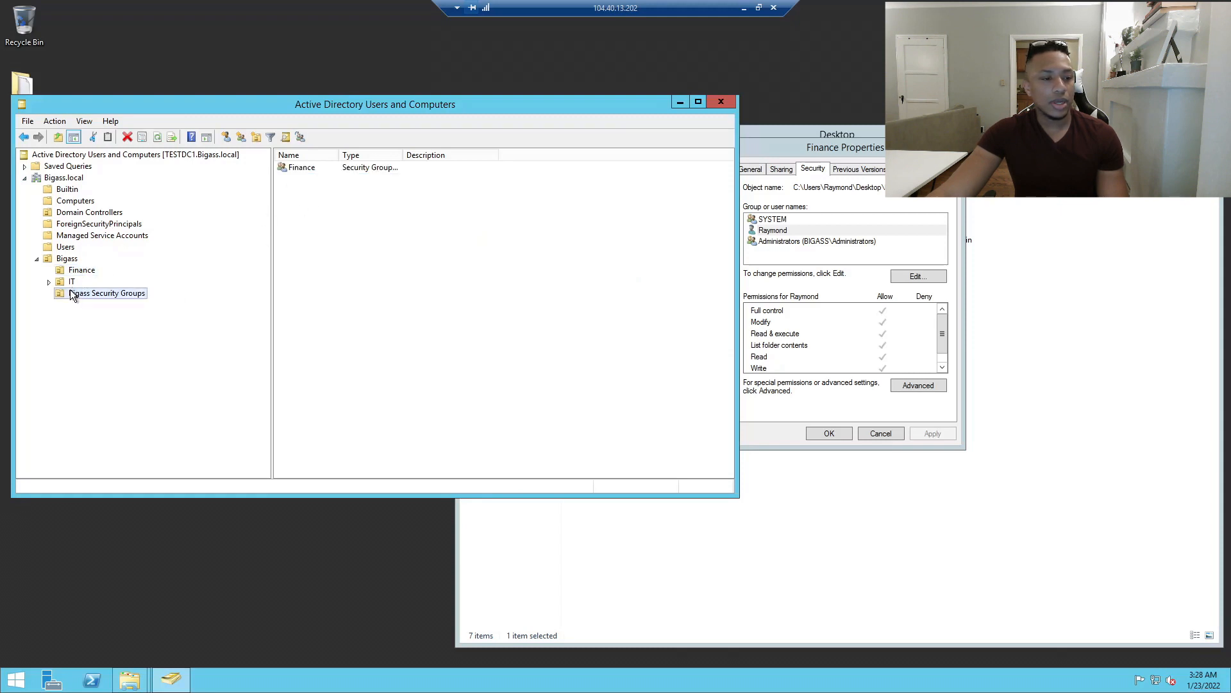
{"action": "double_click", "coordinate": [314, 170]}
Check the Finance group's members, close its properties and return to the Finance OU.
{"action": "left_click", "coordinate": [492, 204]}
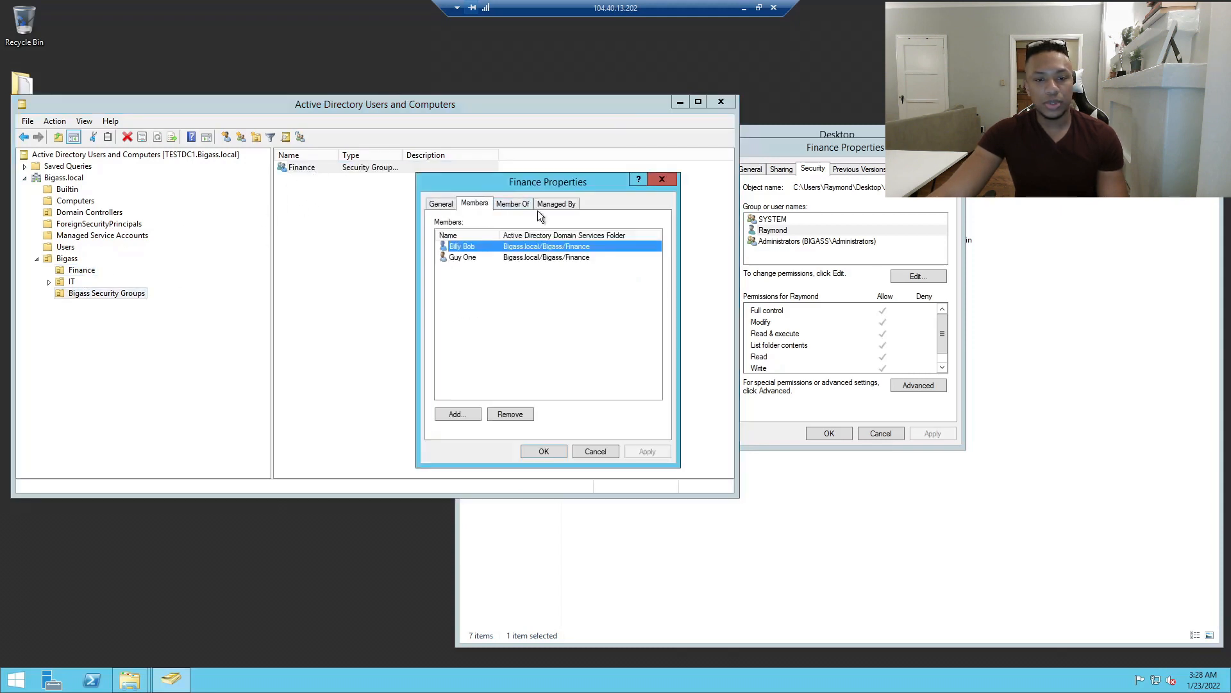
{"action": "left_click", "coordinate": [657, 181]}
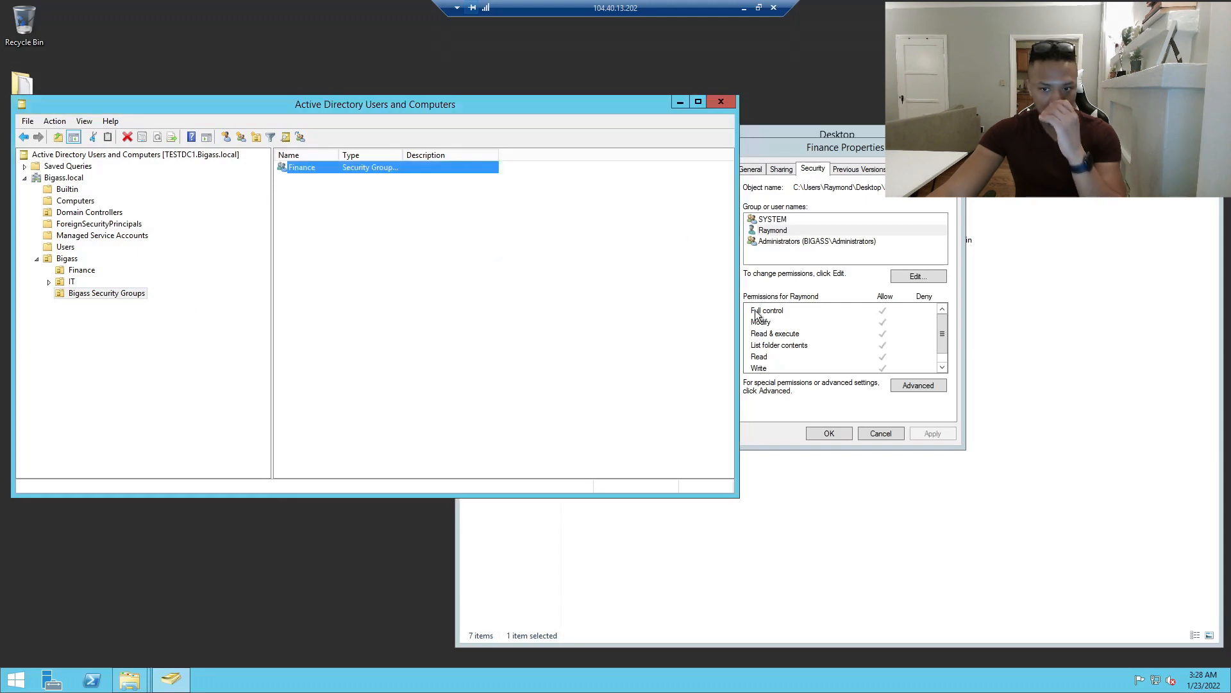
{"action": "left_click_drag", "start_coordinate": [795, 148], "coordinate": [828, 143]}
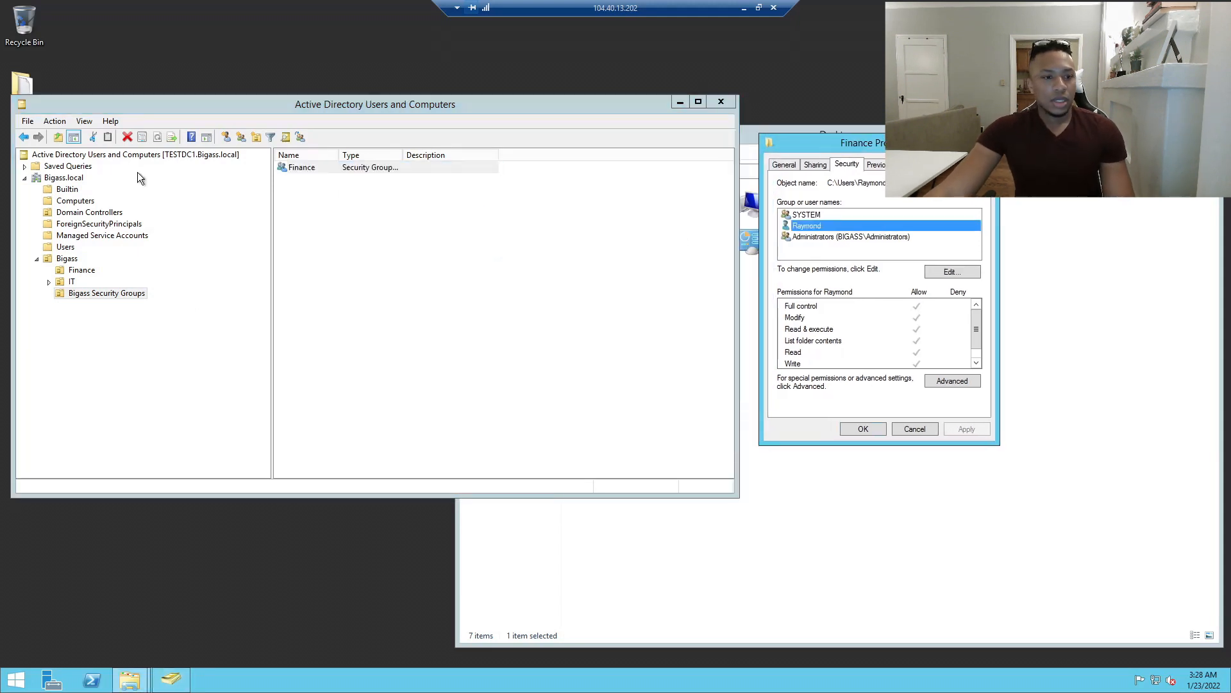
{"action": "double_click", "coordinate": [301, 167]}
{"action": "left_click", "coordinate": [674, 180]}
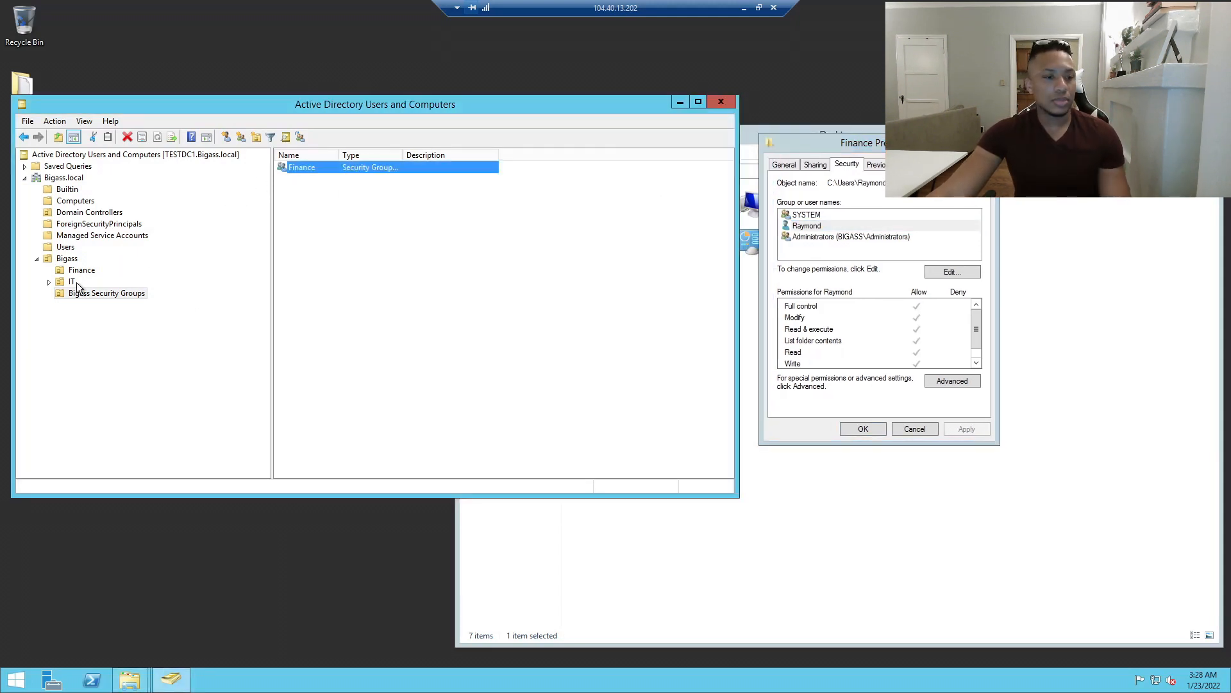
{"action": "left_click", "coordinate": [64, 248]}
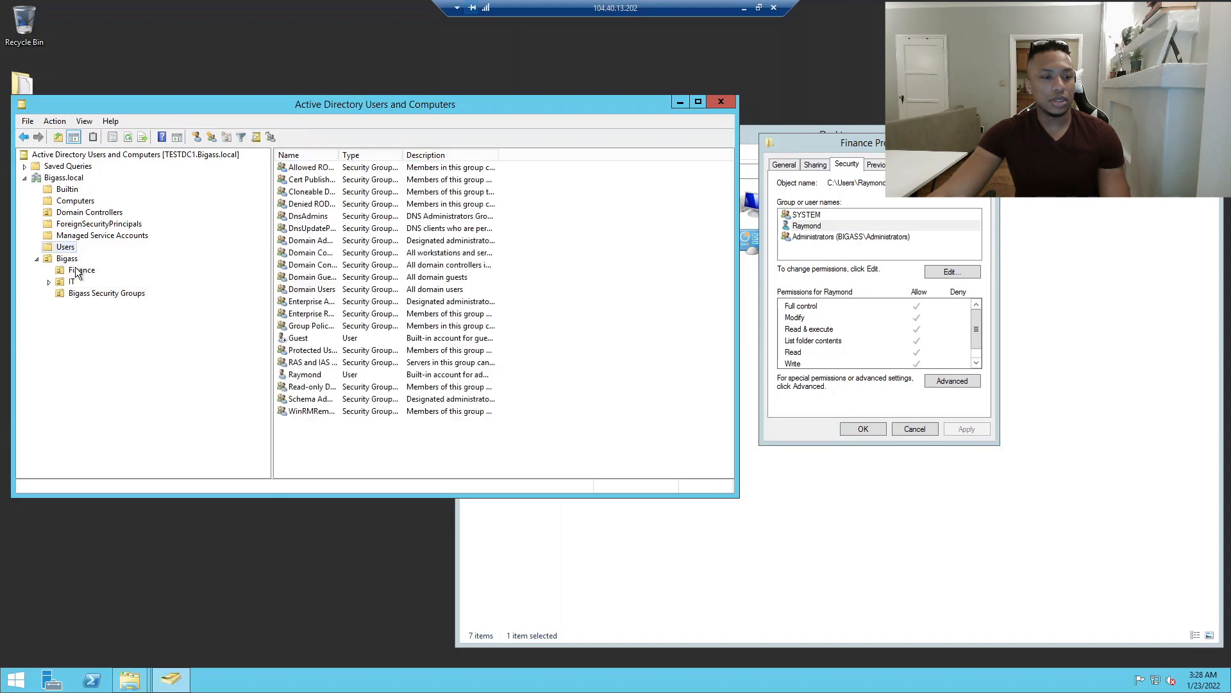
{"action": "left_click", "coordinate": [68, 259]}
{"action": "left_click", "coordinate": [77, 270]}
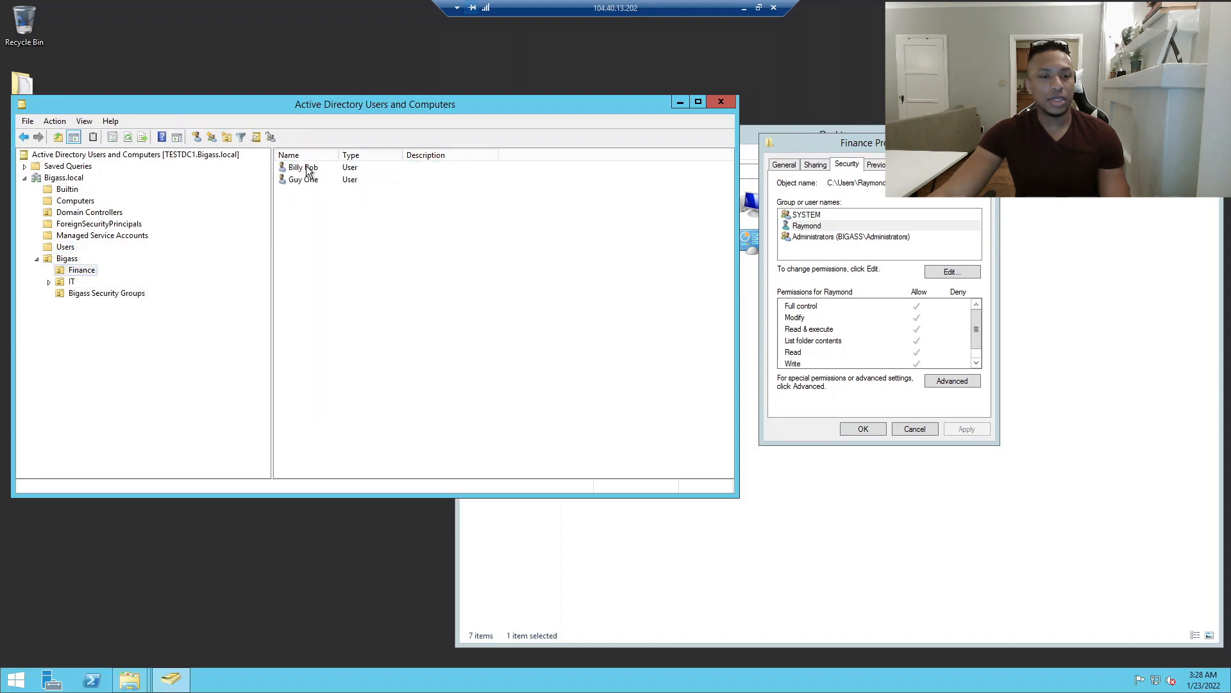
Review the first Finance user's Address, Account, Profile, COM+ and Sessions tabs.
{"action": "double_click", "coordinate": [302, 167]}
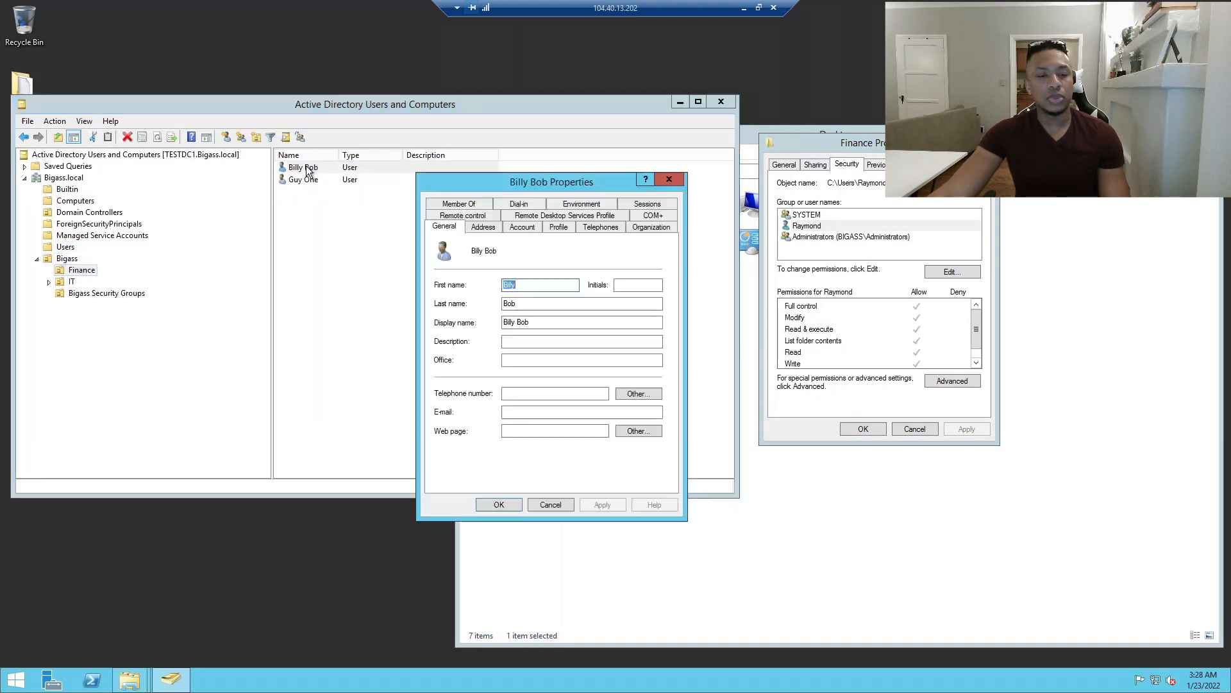
{"action": "left_click", "coordinate": [479, 226]}
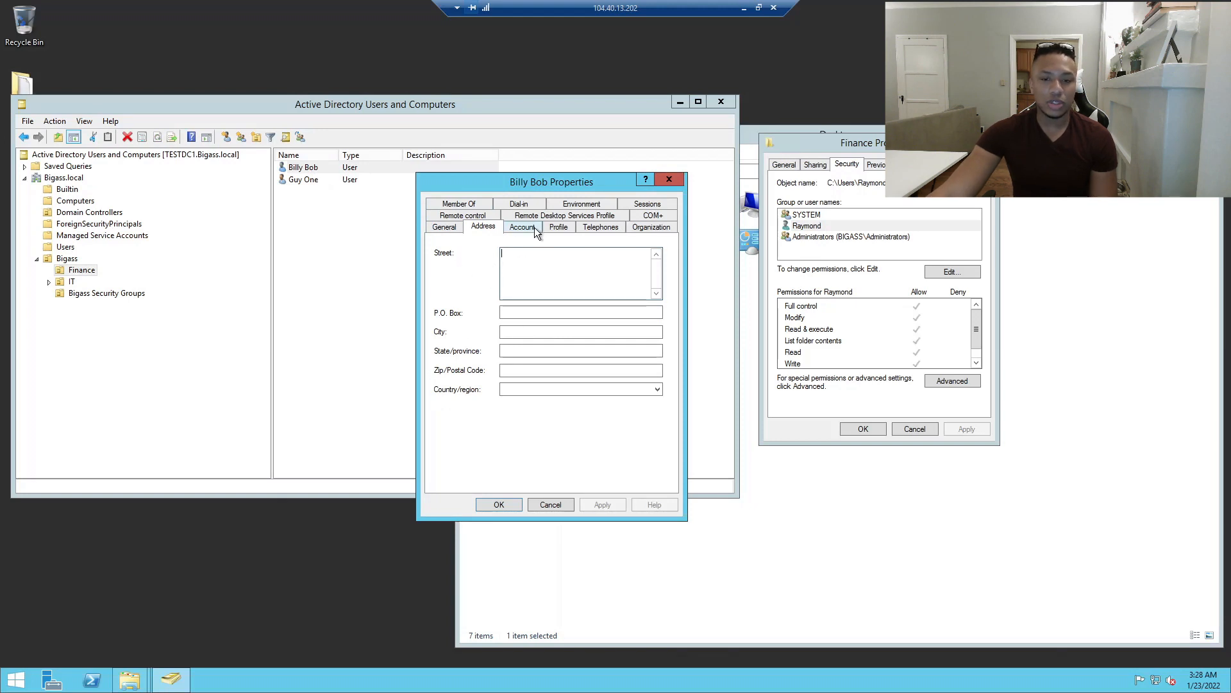
{"action": "left_click", "coordinate": [531, 231]}
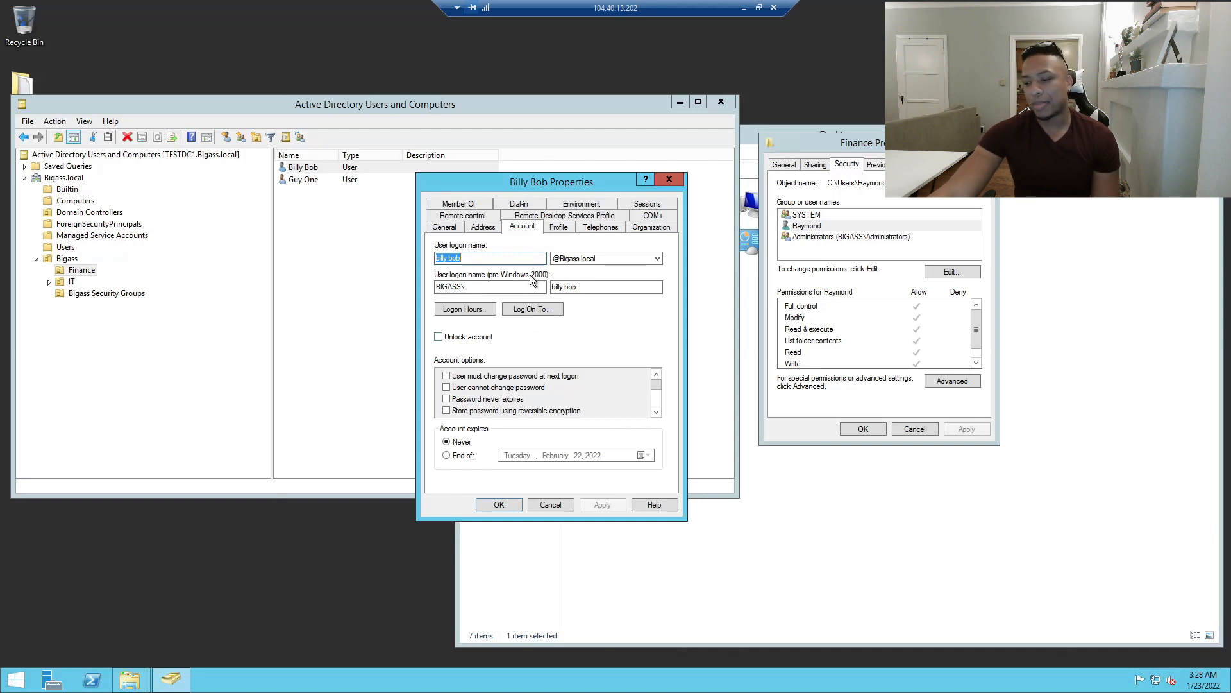
{"action": "left_click_drag", "start_coordinate": [551, 179], "coordinate": [470, 155]}
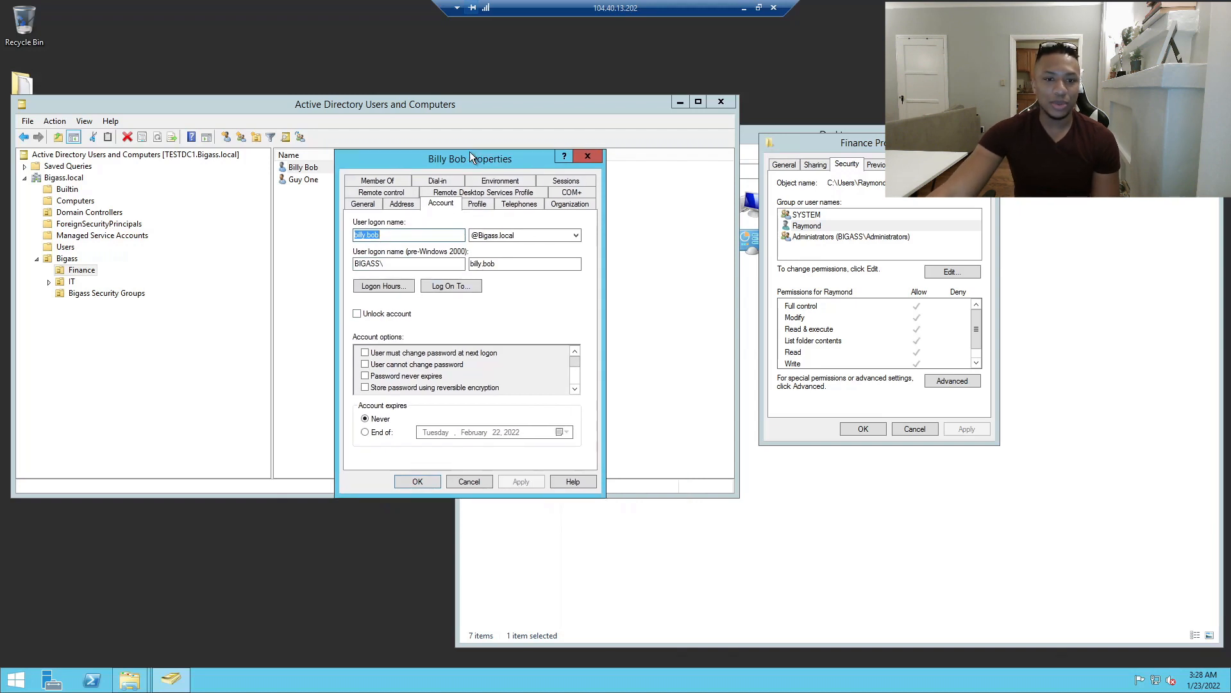
{"action": "left_click", "coordinate": [472, 202]}
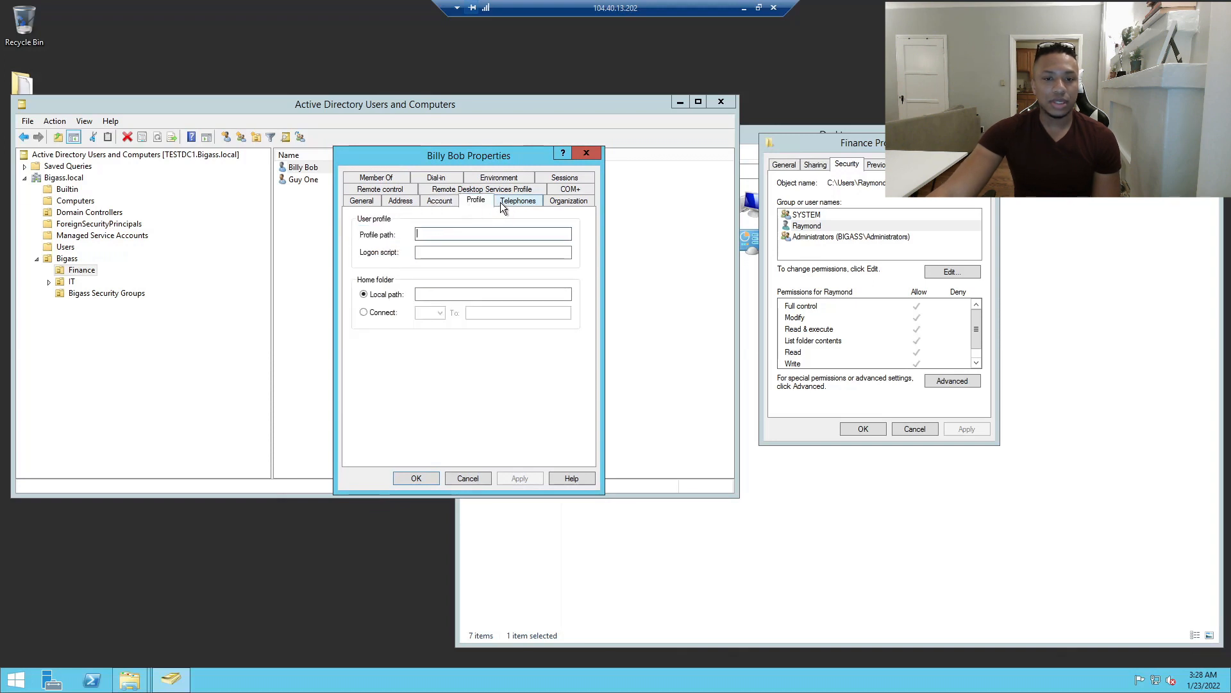
{"action": "left_click", "coordinate": [558, 188]}
{"action": "left_click", "coordinate": [561, 179]}
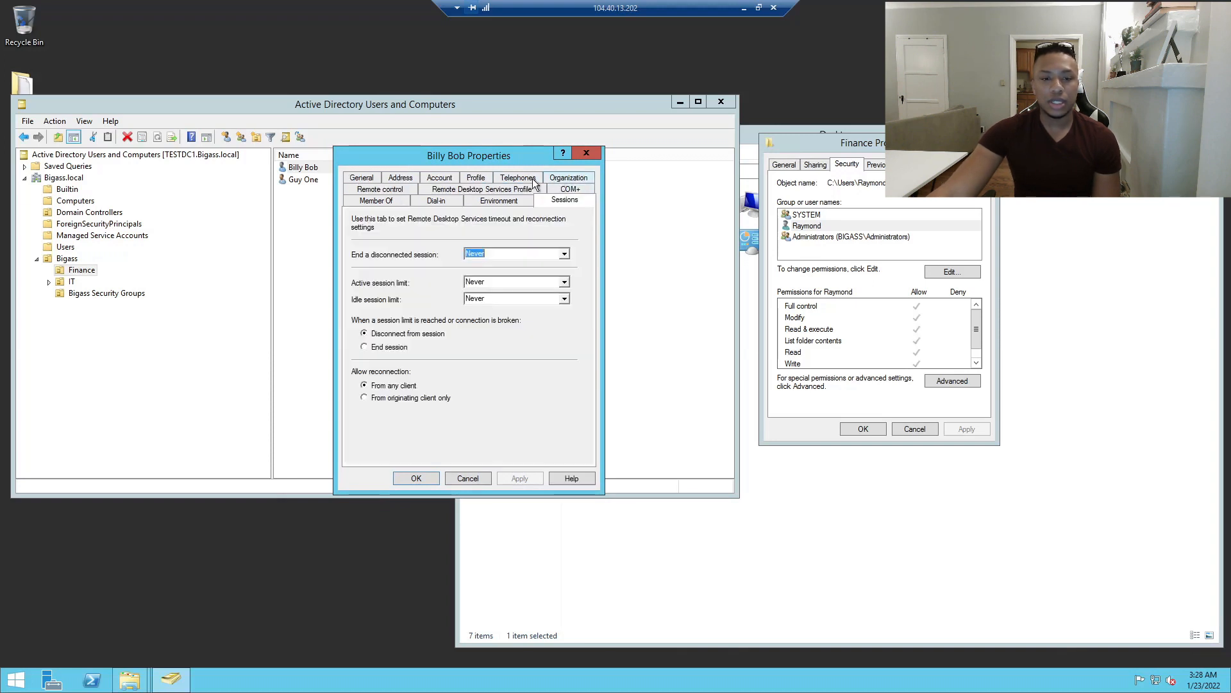
Look over the user's Telephones, Remote Desktop Profile and Member Of tabs, then close the dialog.
{"action": "left_click", "coordinate": [520, 179]}
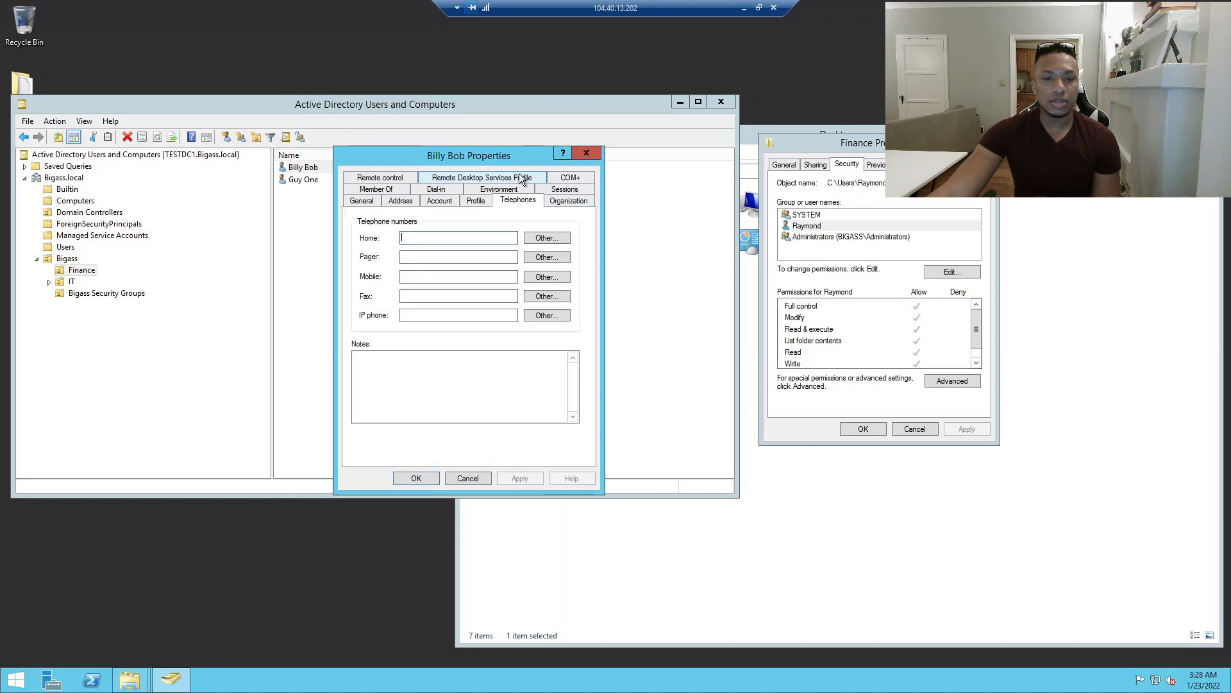
{"action": "left_click", "coordinate": [472, 179]}
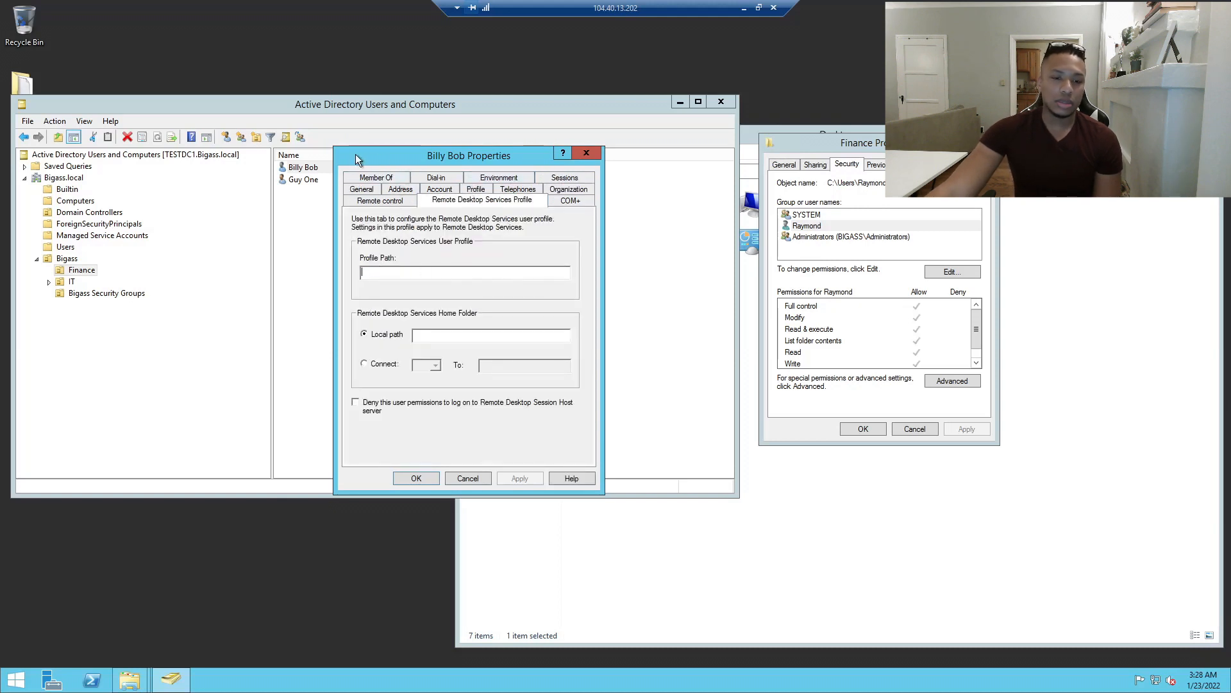
{"action": "left_click", "coordinate": [377, 179]}
{"action": "left_click", "coordinate": [368, 182]}
{"action": "left_click", "coordinate": [403, 201]}
{"action": "left_click", "coordinate": [378, 201]}
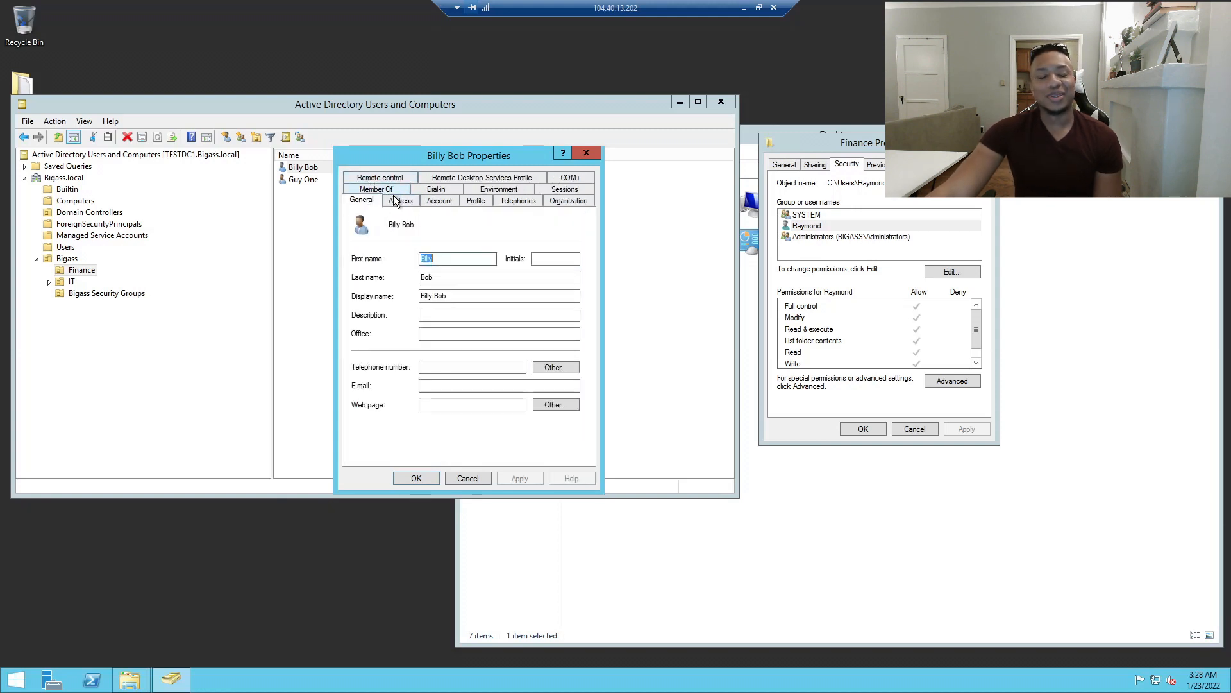
{"action": "left_click_drag", "start_coordinate": [454, 159], "coordinate": [500, 245]}
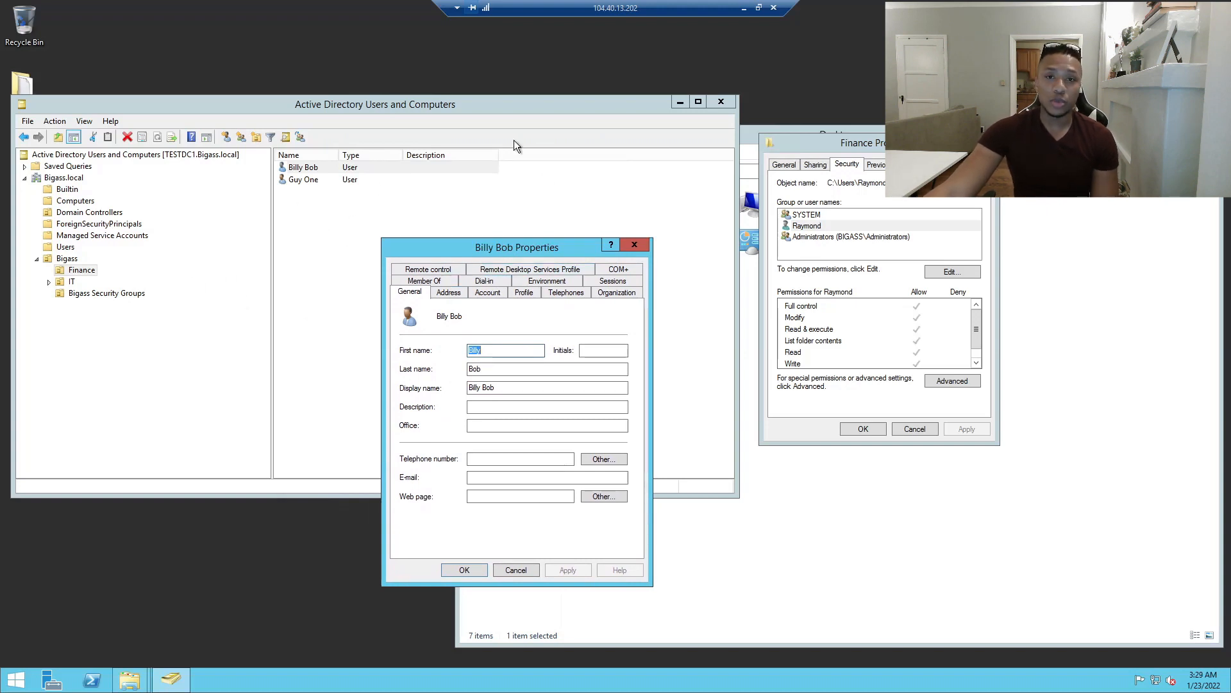
{"action": "left_click_drag", "start_coordinate": [569, 243], "coordinate": [529, 161]}
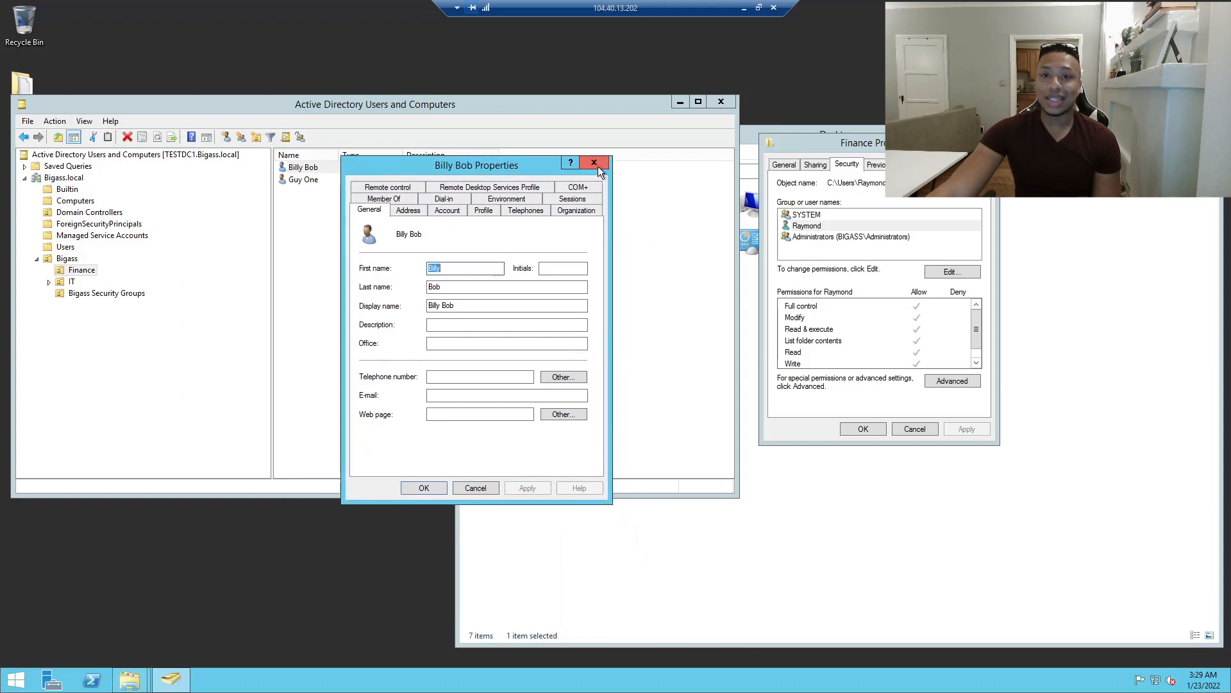
{"action": "left_click", "coordinate": [598, 167]}
Close the Remote Desktop Connection dialog on the server.
{"action": "left_click", "coordinate": [15, 679]}
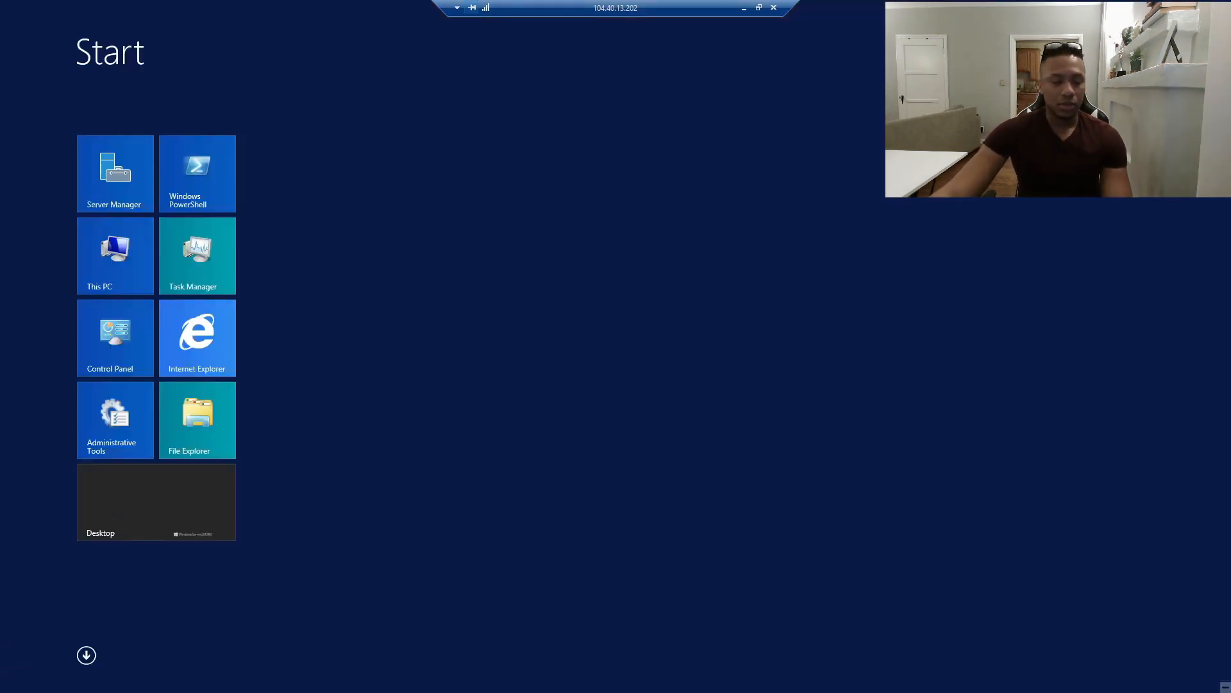
{"action": "left_click", "coordinate": [11, 681]}
{"action": "left_click", "coordinate": [11, 681]}
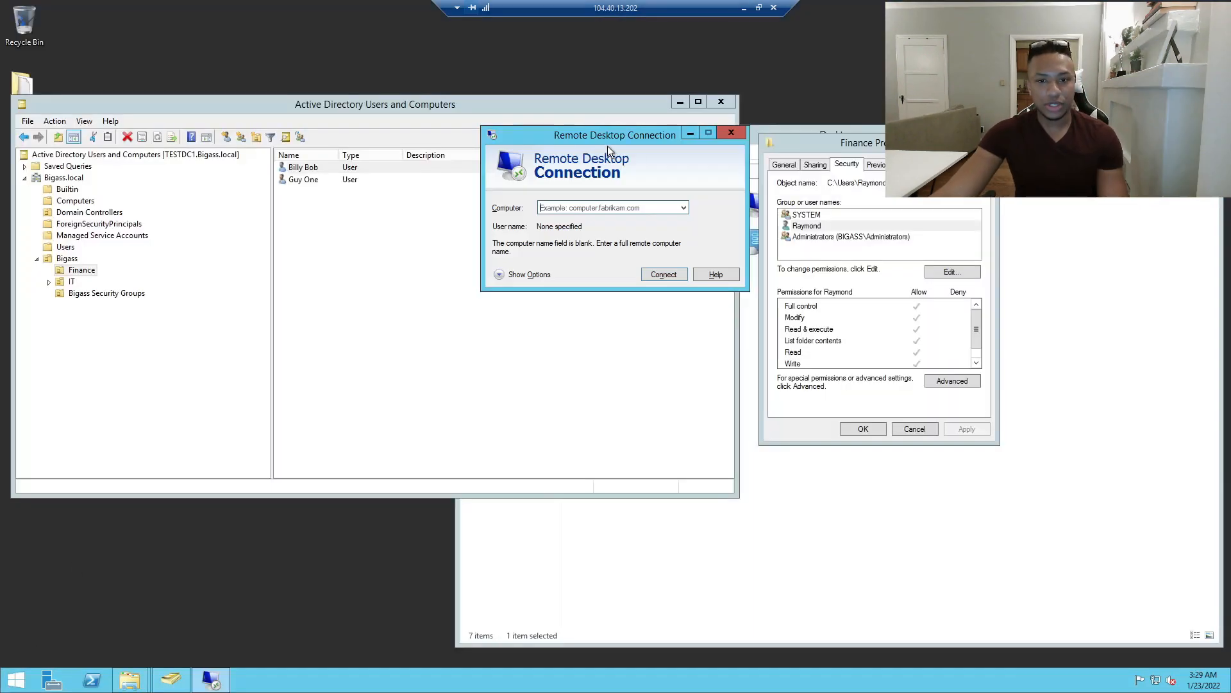
{"action": "left_click_drag", "start_coordinate": [607, 145], "coordinate": [480, 288]}
{"action": "left_click", "coordinate": [604, 275]}
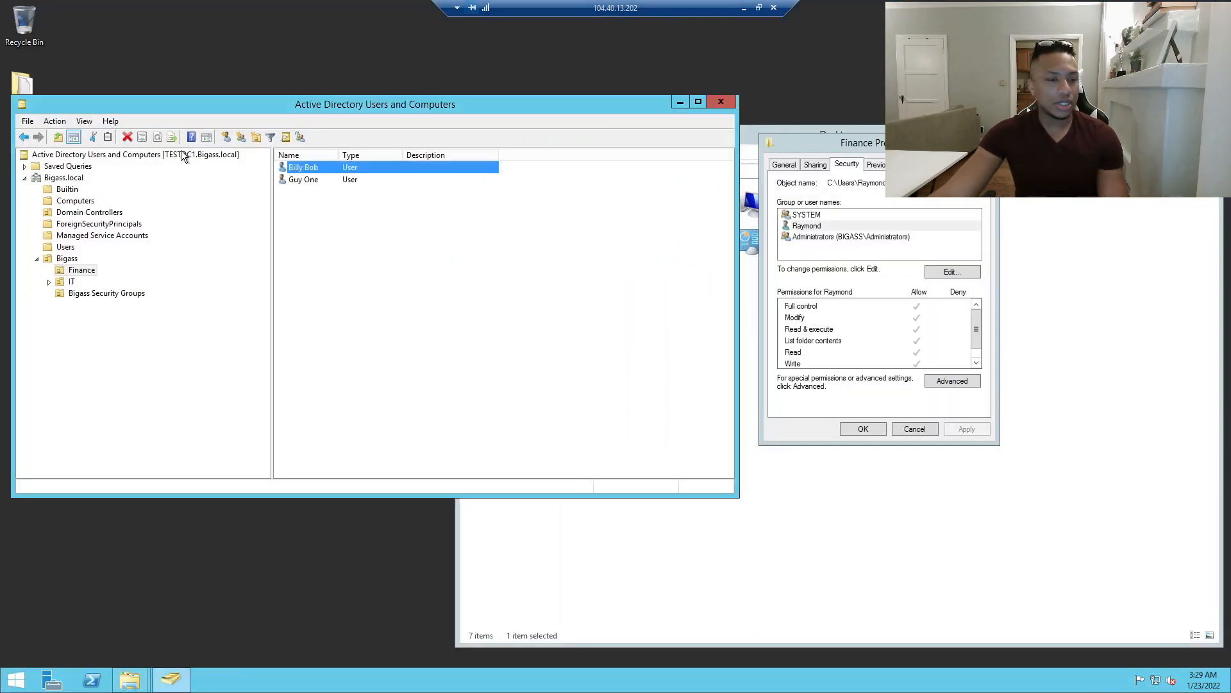
Add the first Finance user to the Administrators group and save the properties.
{"action": "double_click", "coordinate": [304, 168]}
{"action": "left_click", "coordinate": [447, 210]}
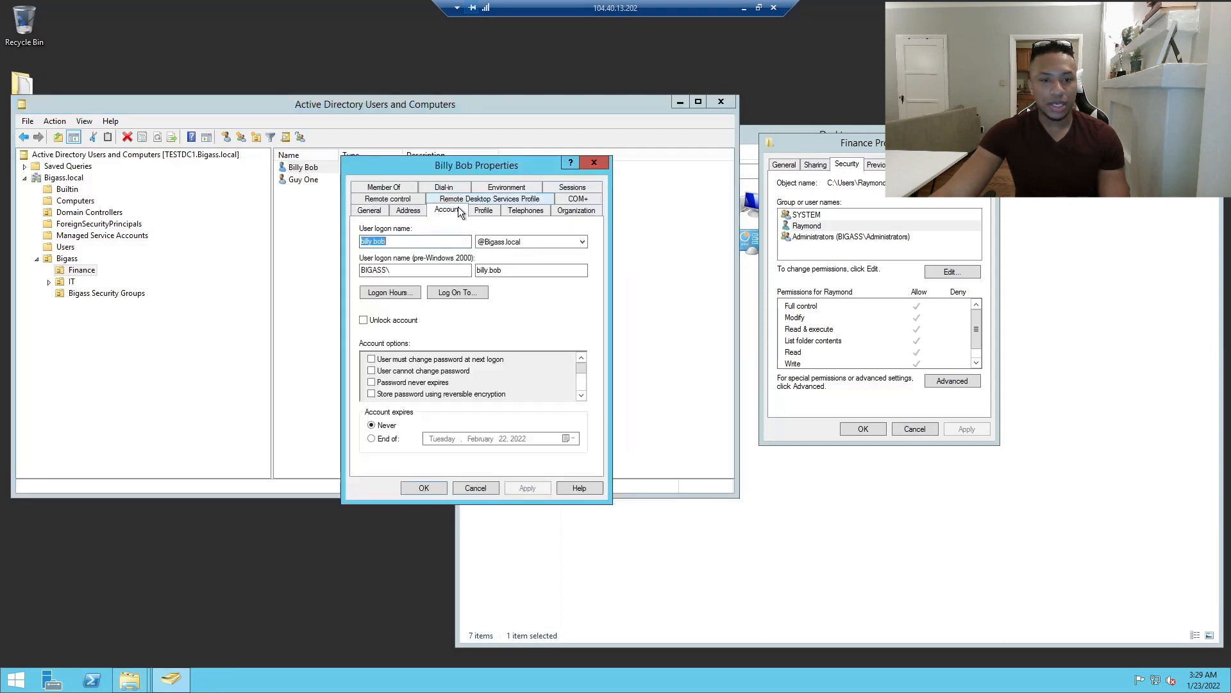
{"action": "left_click", "coordinate": [395, 187]}
{"action": "left_click", "coordinate": [392, 363]}
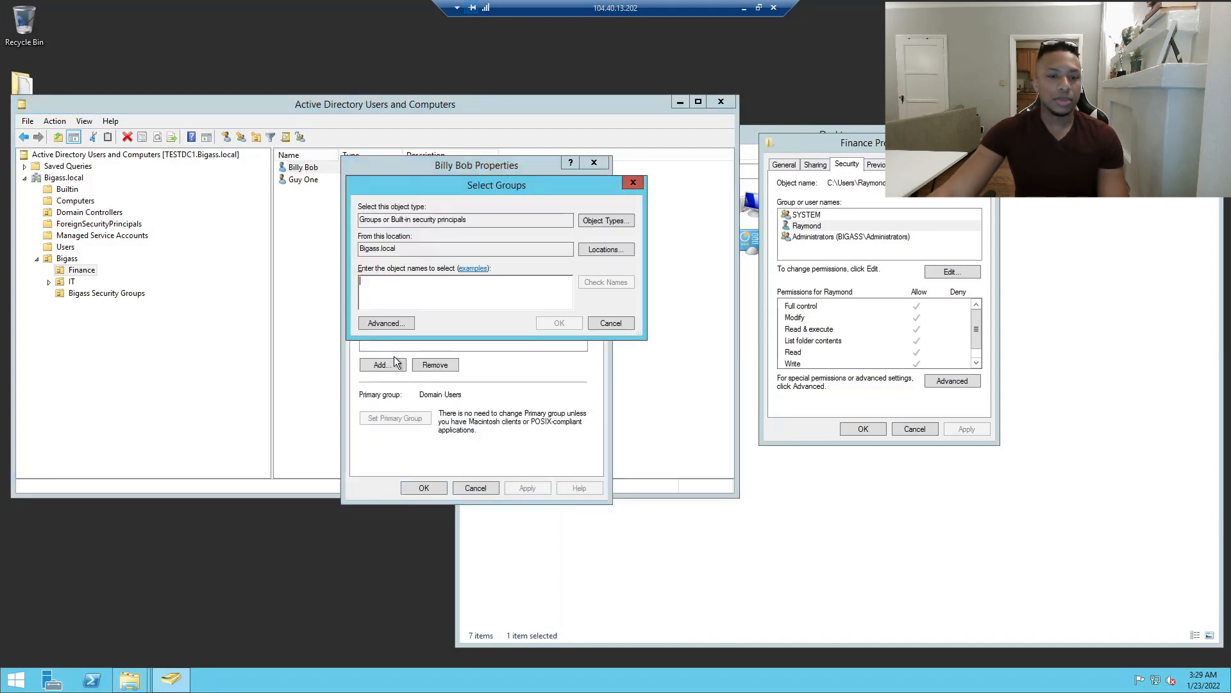
{"action": "type", "text": "admin"}
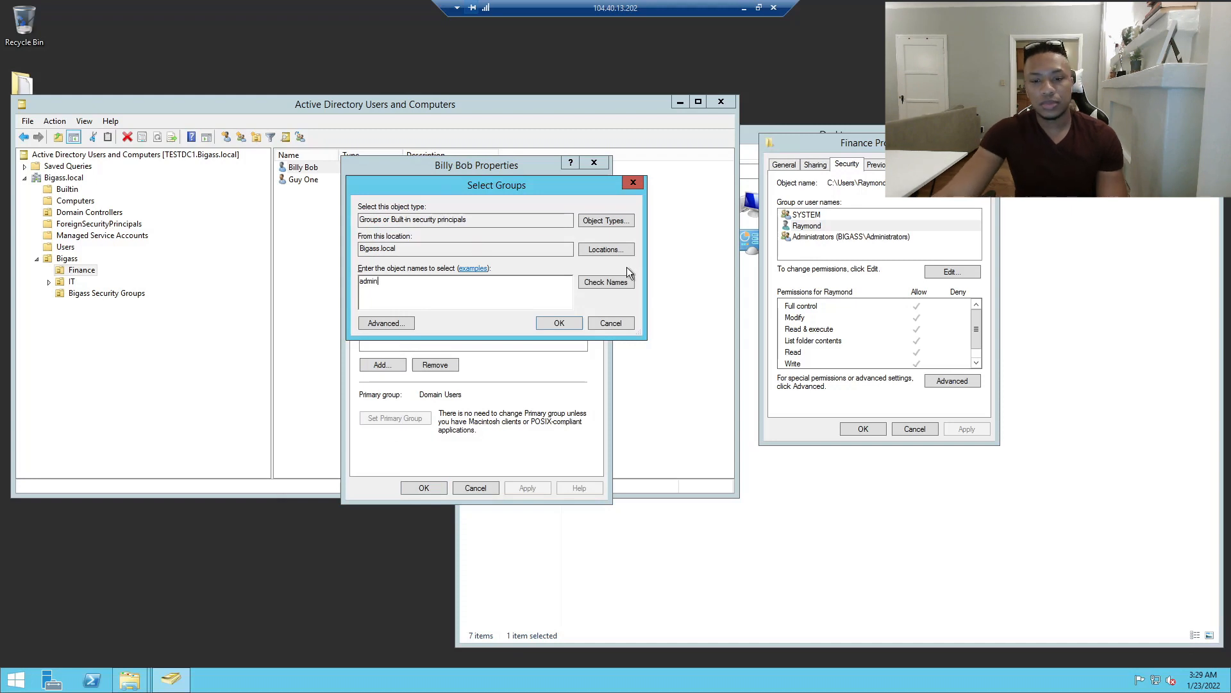
{"action": "left_click", "coordinate": [610, 282]}
{"action": "left_click", "coordinate": [570, 326]}
{"action": "left_click", "coordinate": [523, 487]}
{"action": "left_click", "coordinate": [413, 488]}
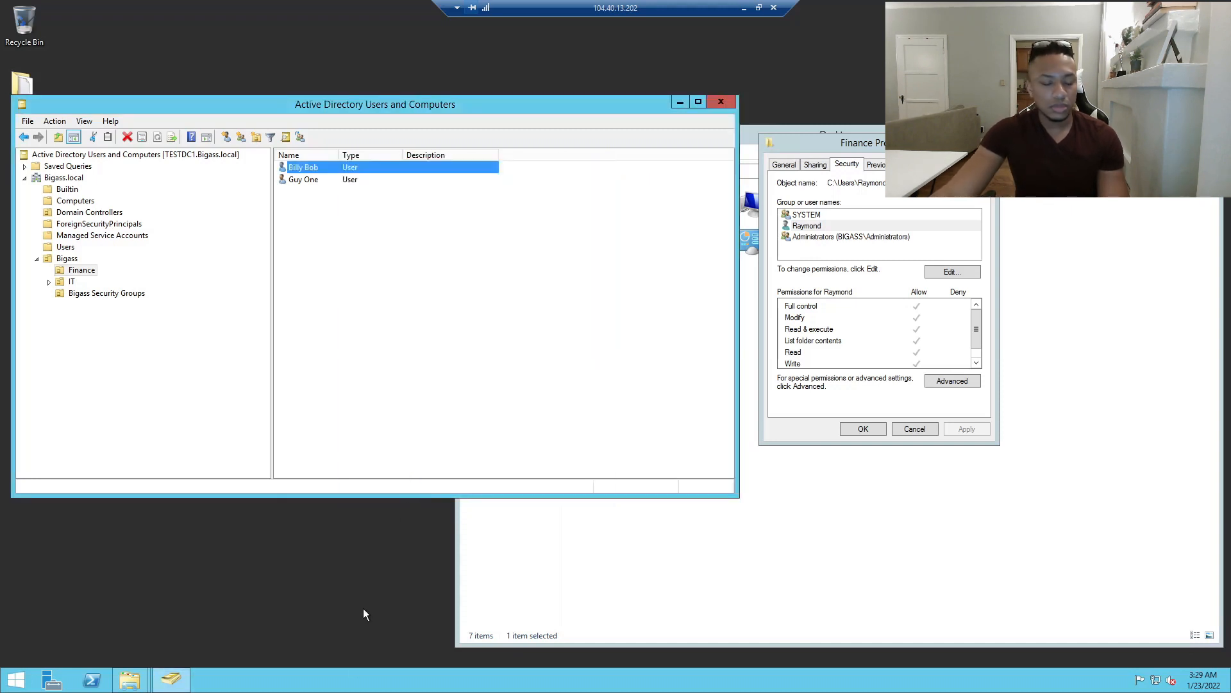
{"action": "left_click", "coordinate": [758, 7]}
{"action": "mouse_move", "coordinate": [676, 680]}
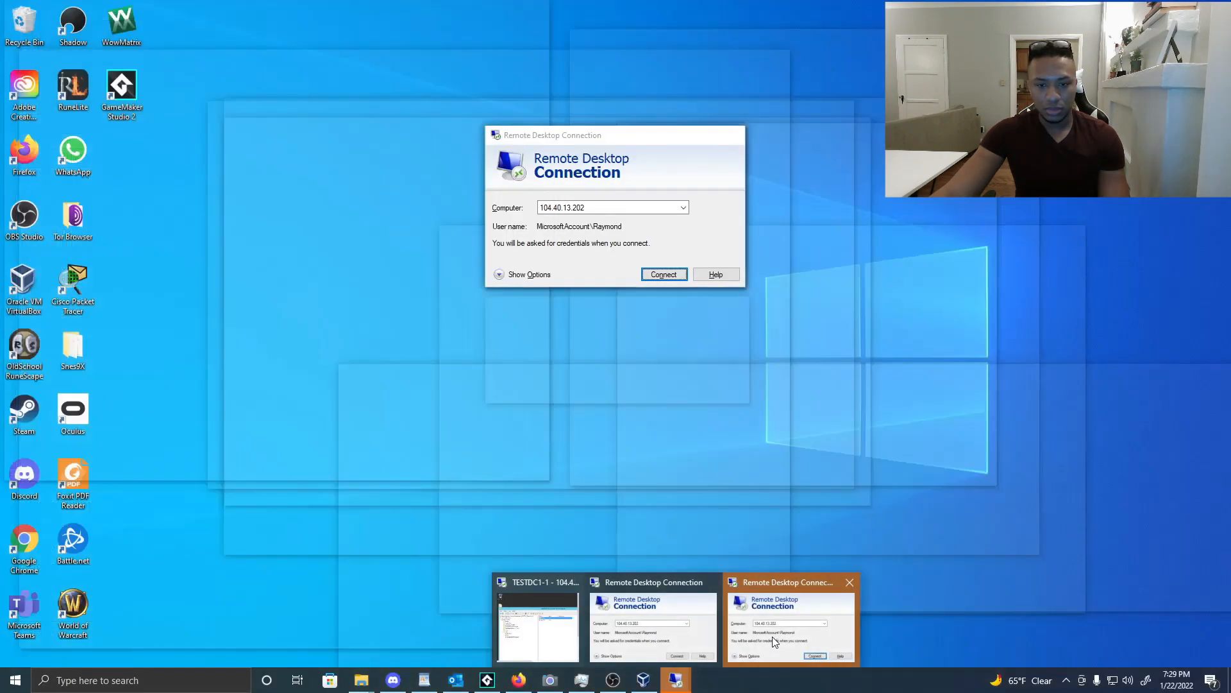
{"action": "left_click", "coordinate": [773, 636]}
{"action": "left_click", "coordinate": [652, 270]}
{"action": "left_click", "coordinate": [513, 272]}
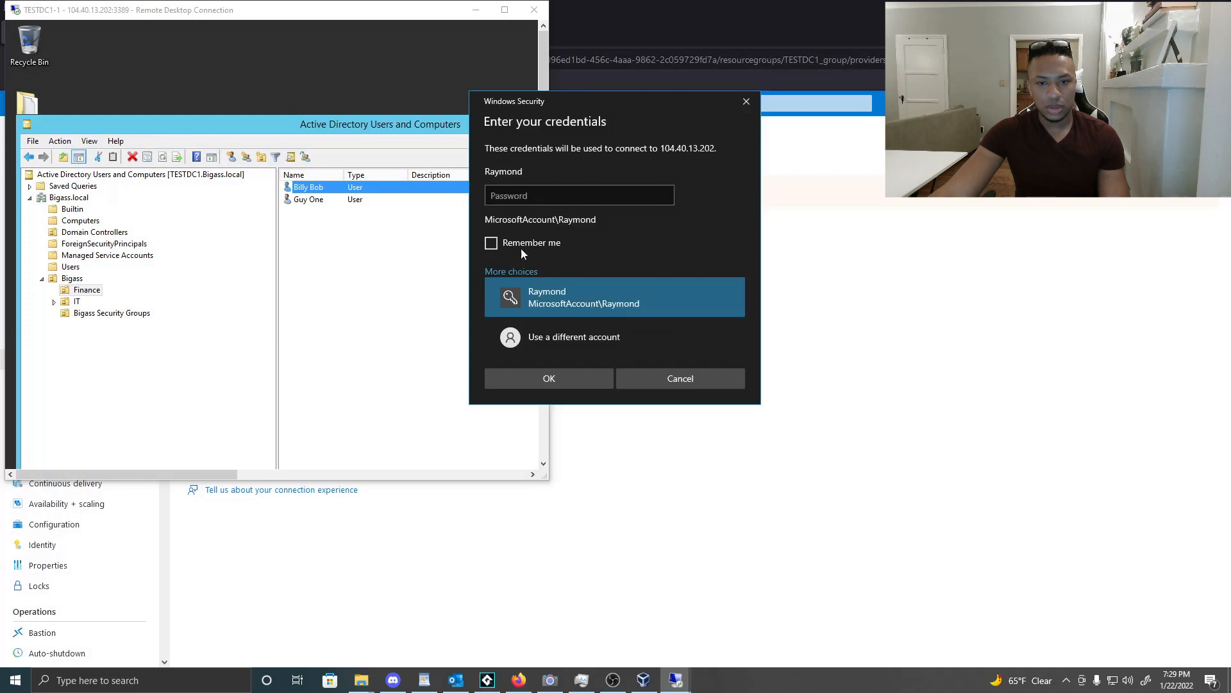
{"action": "left_click", "coordinate": [546, 337]}
{"action": "type", "text": "big"}
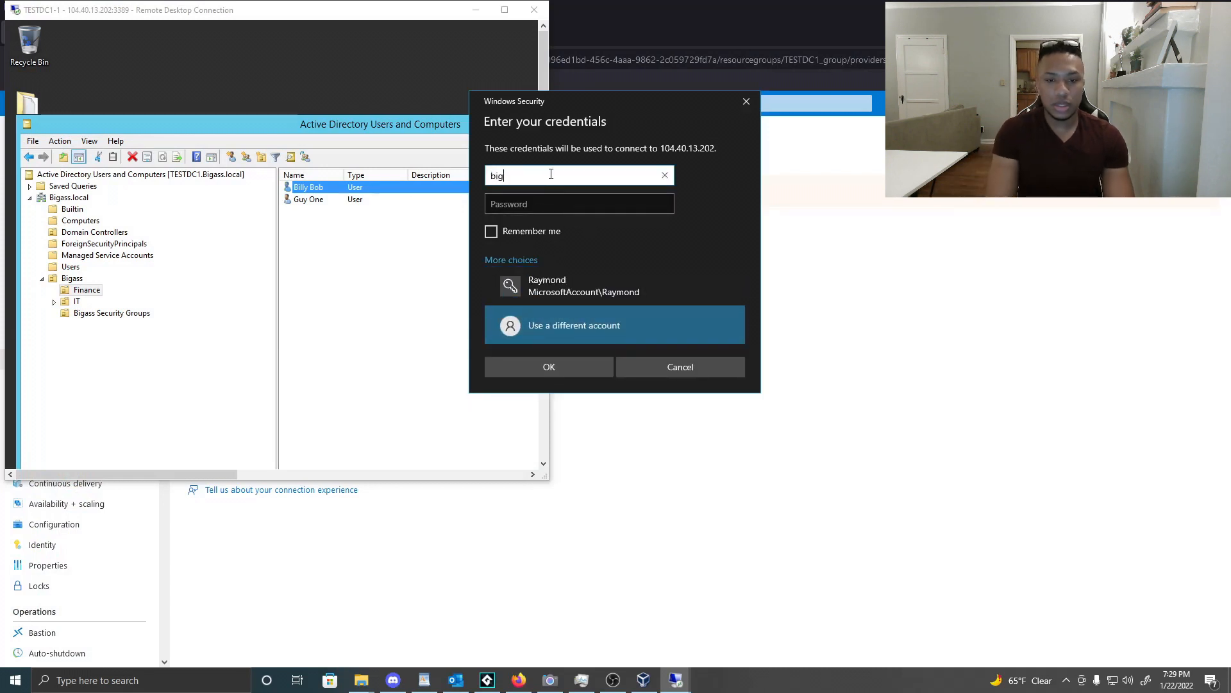
{"action": "type", "text": "ass\\billy.bob"}
{"action": "key", "text": "Tab"}
{"action": "type", "text": "•••••••••"}
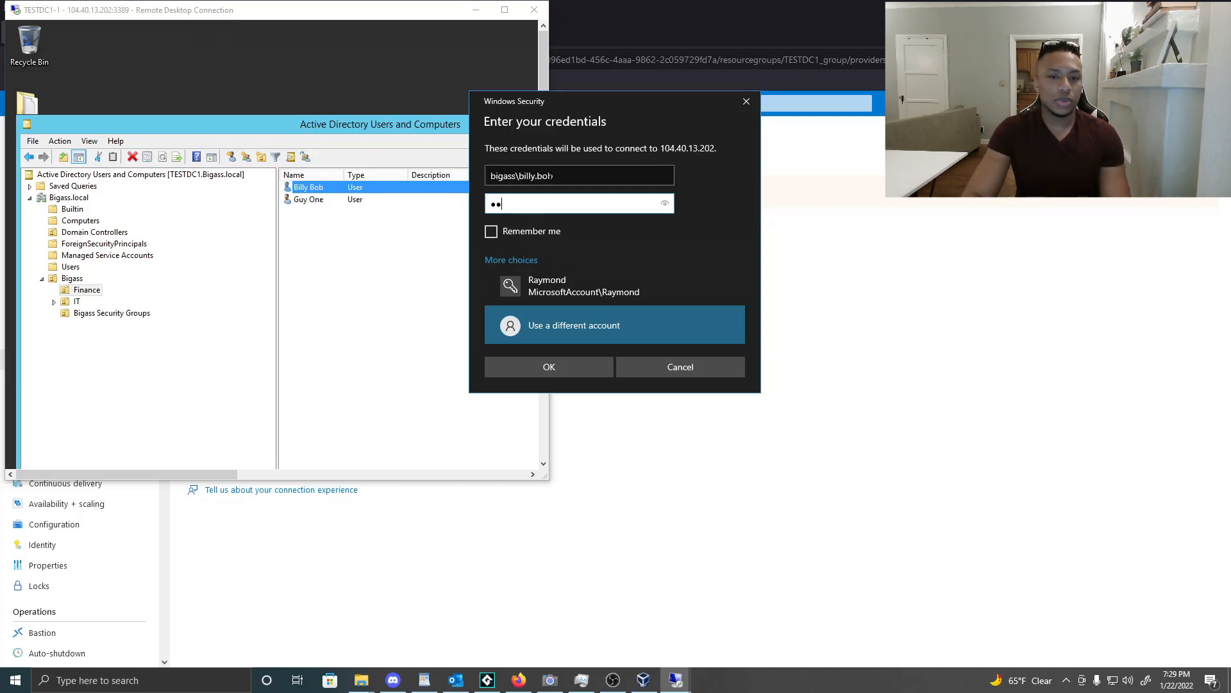
{"action": "left_click", "coordinate": [746, 101]}
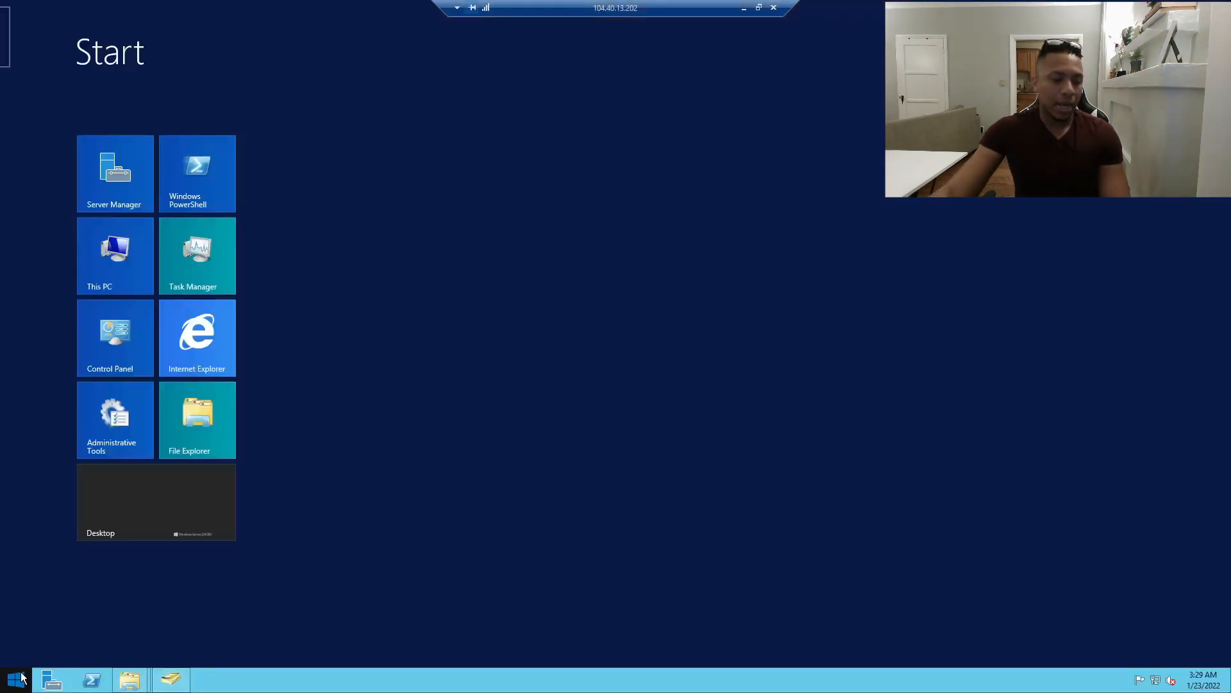
Launch Remote Desktop Connection on the server and connect to 127.0.0.1.
{"action": "left_click", "coordinate": [19, 678]}
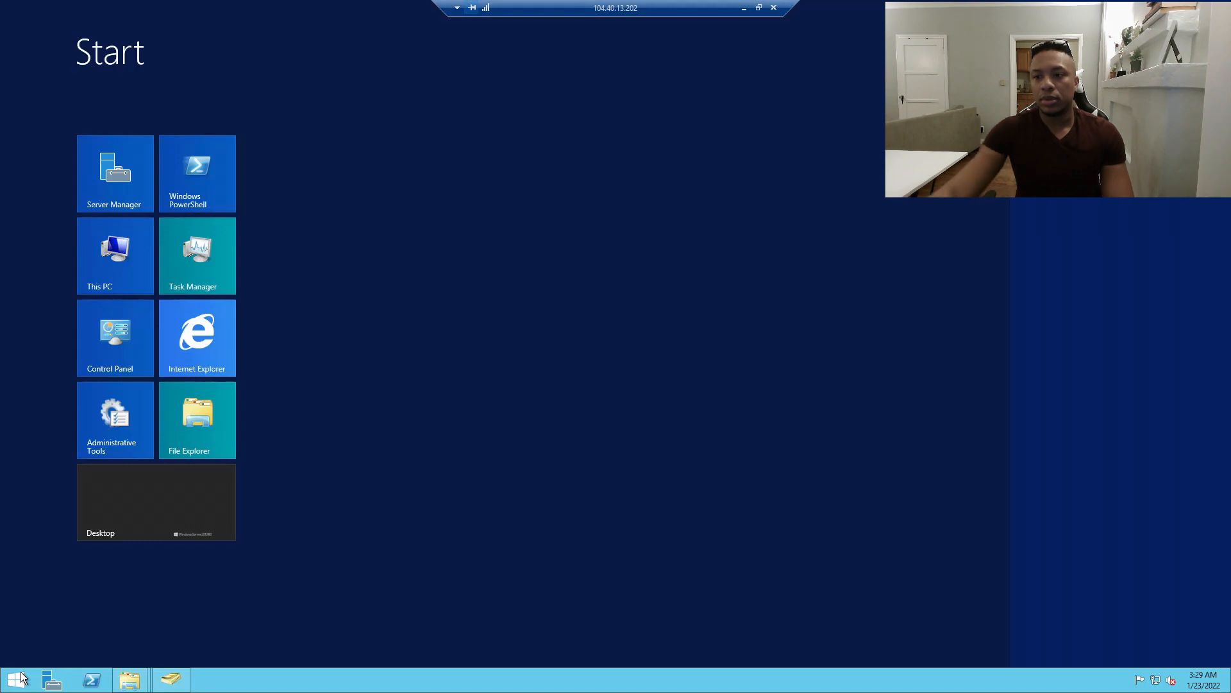
{"action": "left_click", "coordinate": [1084, 132]}
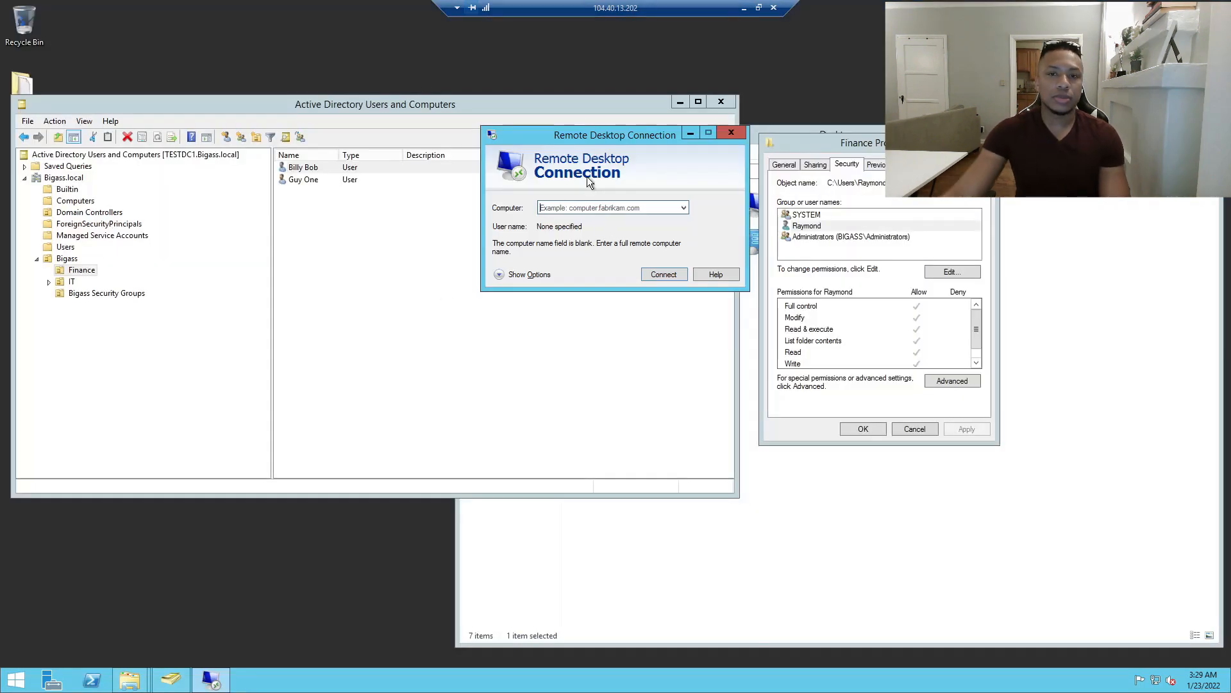
{"action": "type", "text": "1043"}
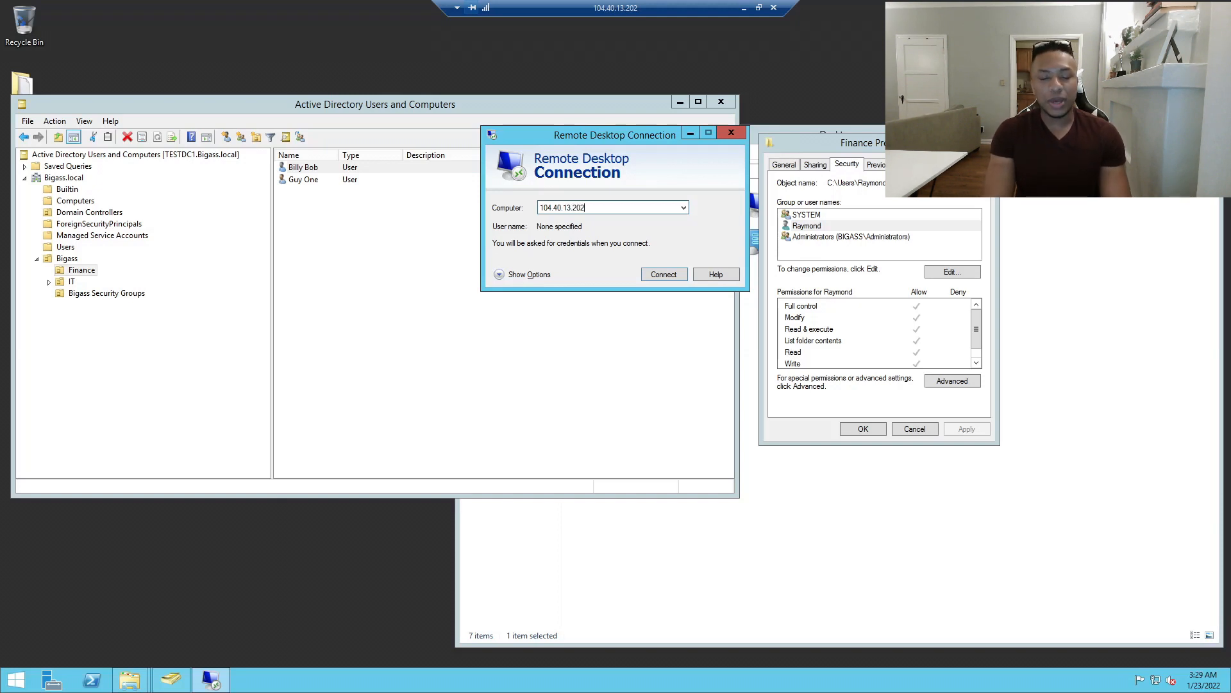
{"action": "key", "text": "ctrl+a"}
{"action": "type", "text": "12"}
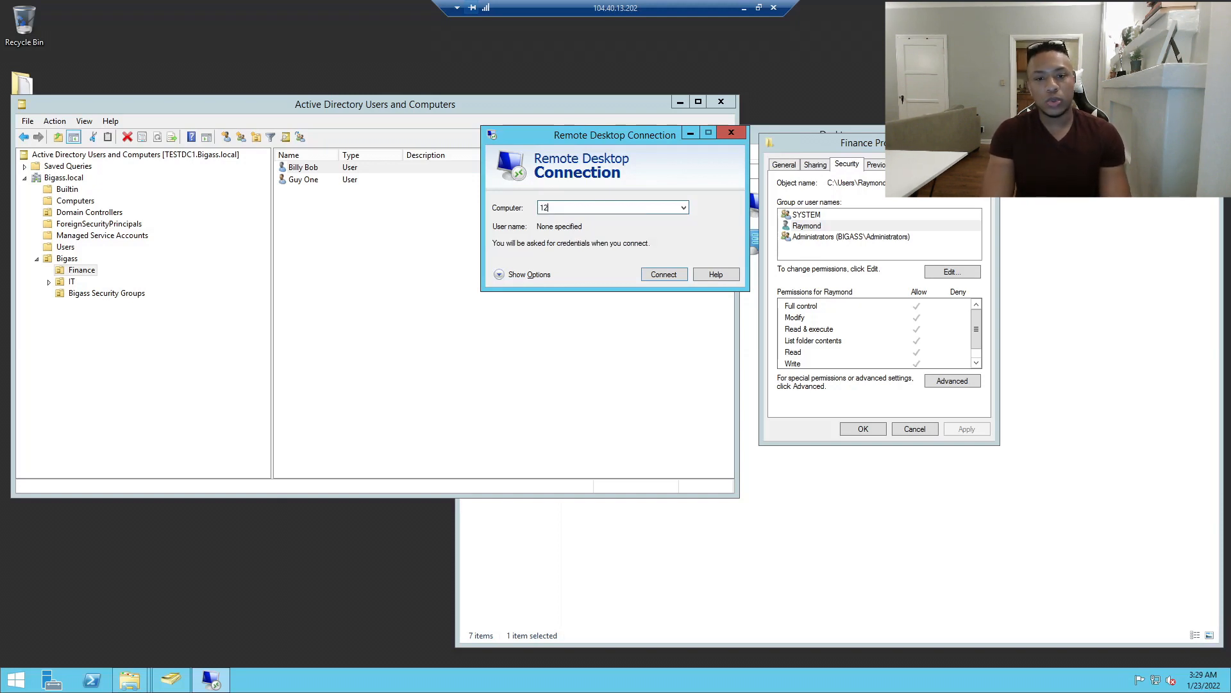
{"action": "type", "text": "7."}
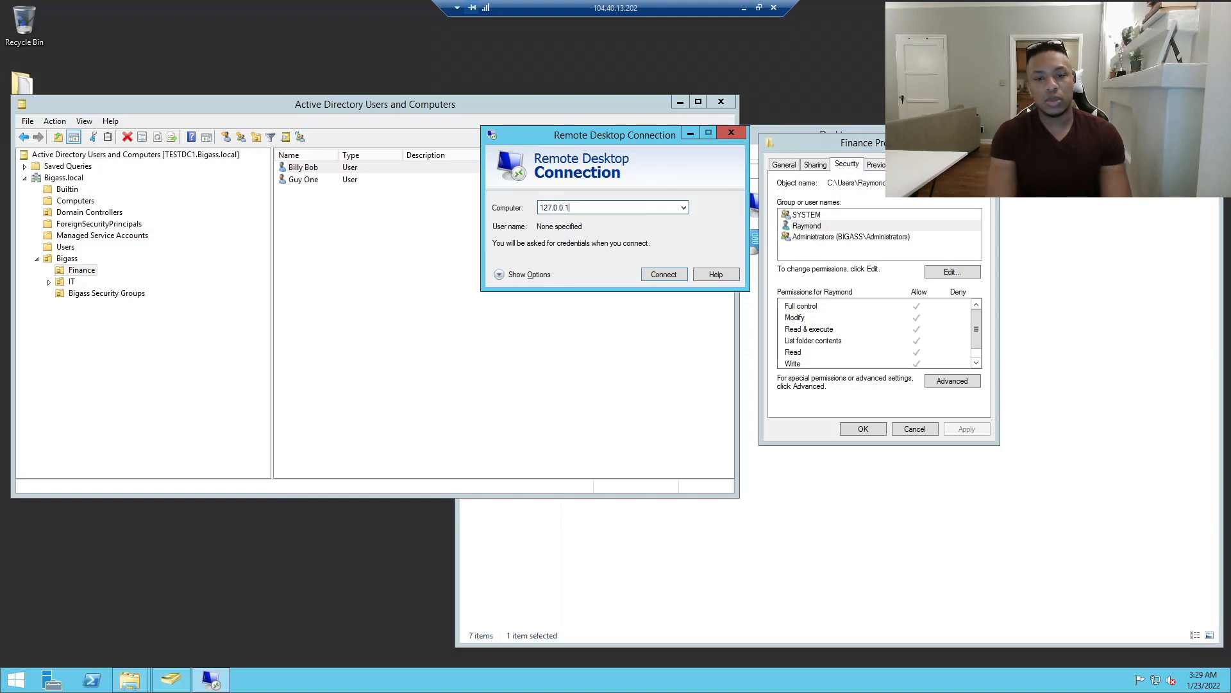
{"action": "type", "text": "0.0.1"}
{"action": "key", "text": "Return"}
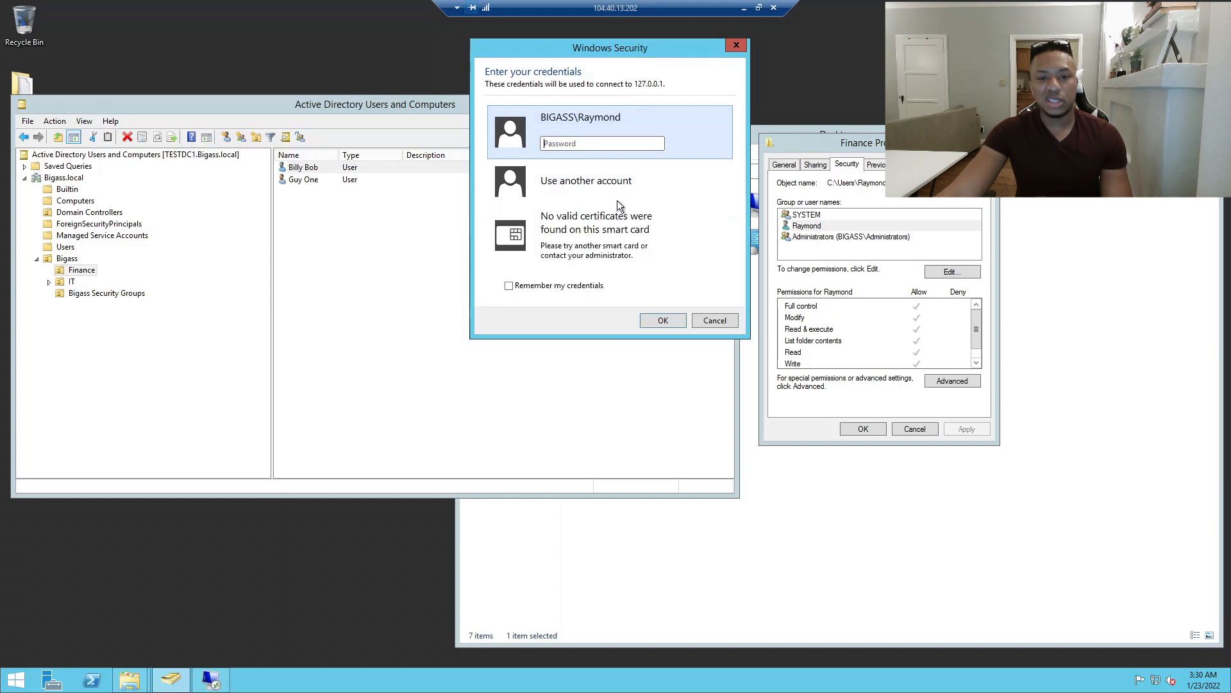
Retry signing in with the Finance user's credentials, cancel the failed logon, and close Finance folder properties.
{"action": "left_click", "coordinate": [601, 186]}
{"action": "type", "text": "billy. bob"}
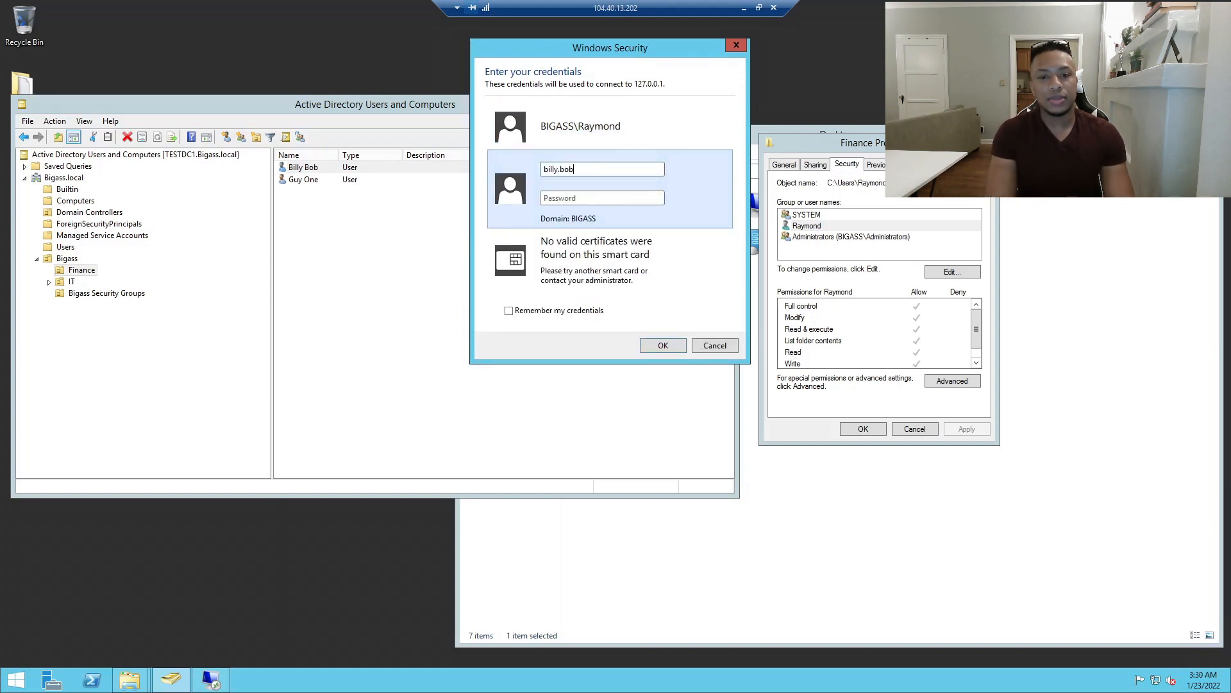
{"action": "type", "text": "••••••••"}
{"action": "key", "text": "Return"}
{"action": "type", "text": "••••••••"}
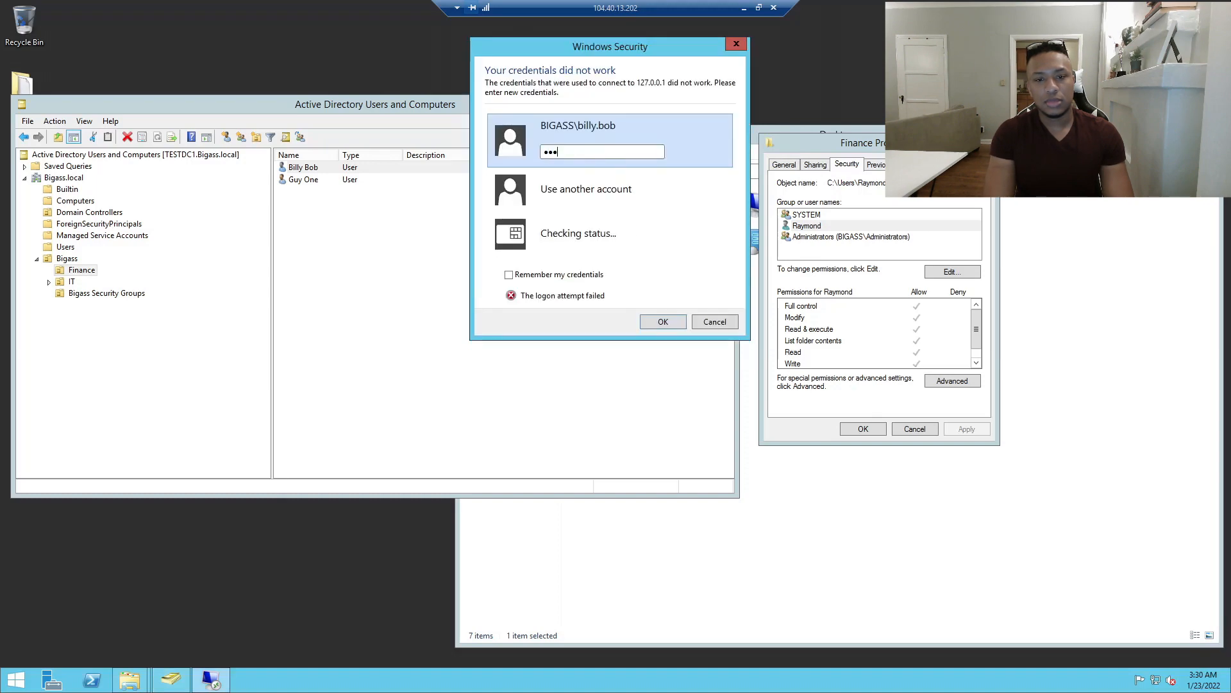
{"action": "key", "text": "Return"}
{"action": "type", "text": "••••••••"}
{"action": "key", "text": "Return"}
{"action": "type", "text": "••••••••"}
{"action": "key", "text": "Return"}
{"action": "type", "text": "•••••"}
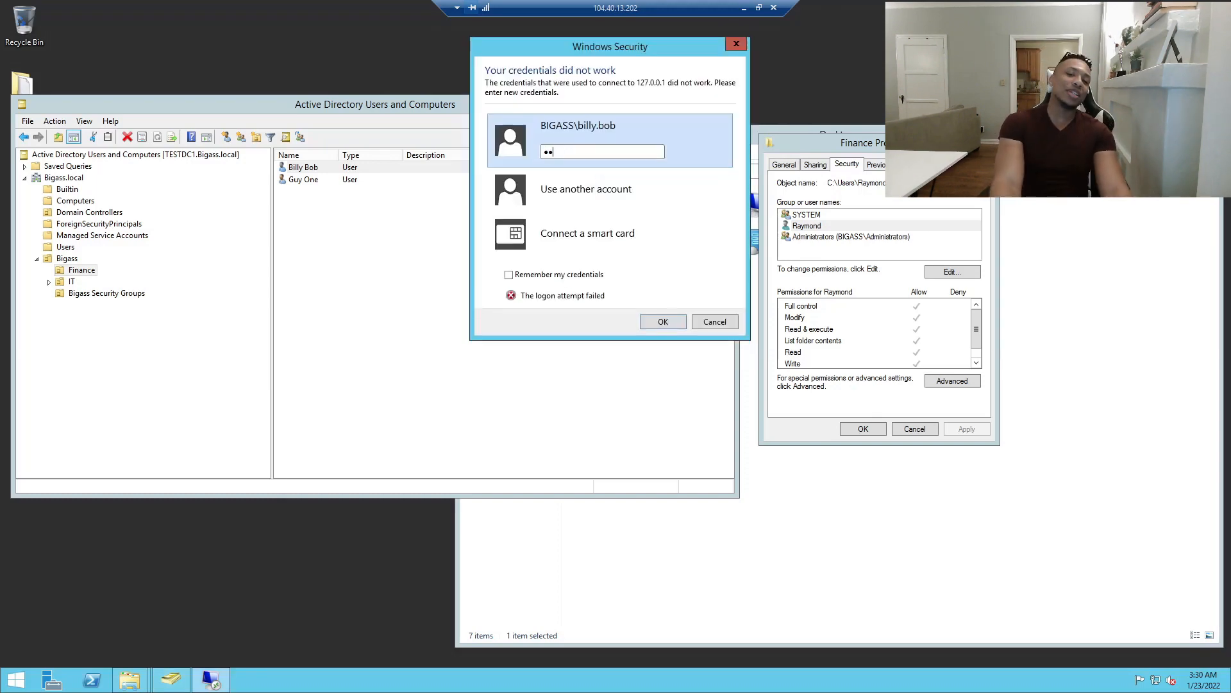
{"action": "left_click", "coordinate": [715, 323]}
{"action": "left_click", "coordinate": [916, 427]}
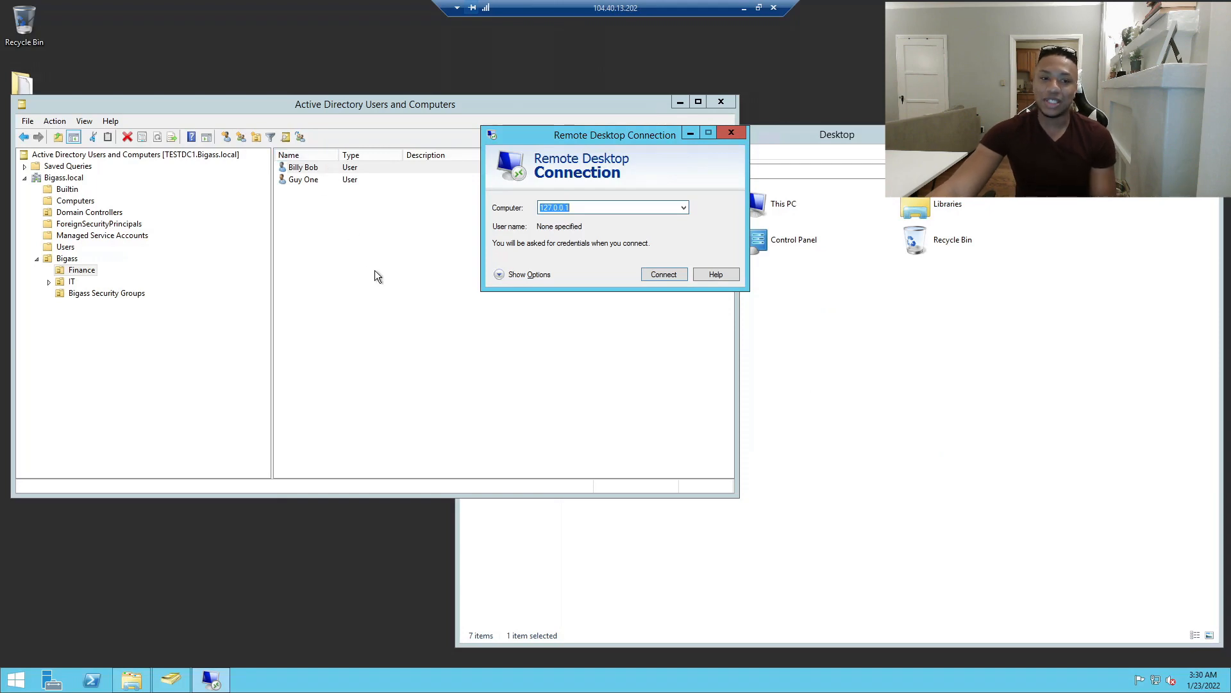
Unlock the first Finance user's locked-out account on the Account tab and apply it.
{"action": "double_click", "coordinate": [312, 172]}
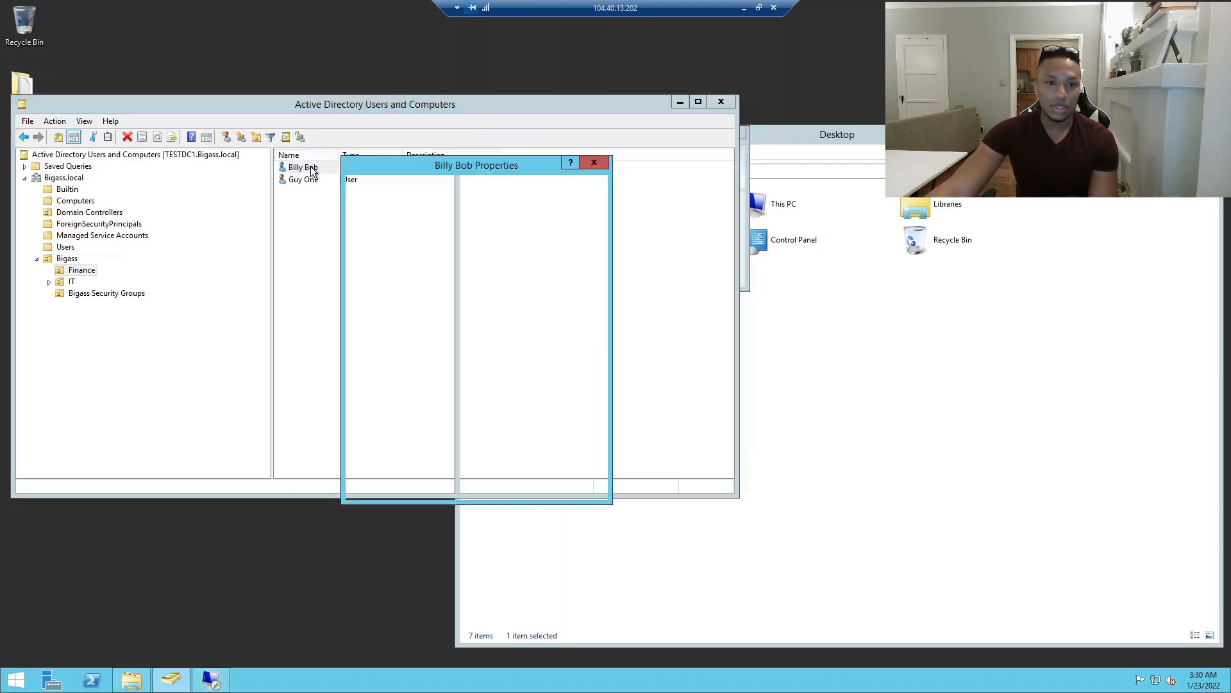
{"action": "left_click", "coordinate": [593, 162]}
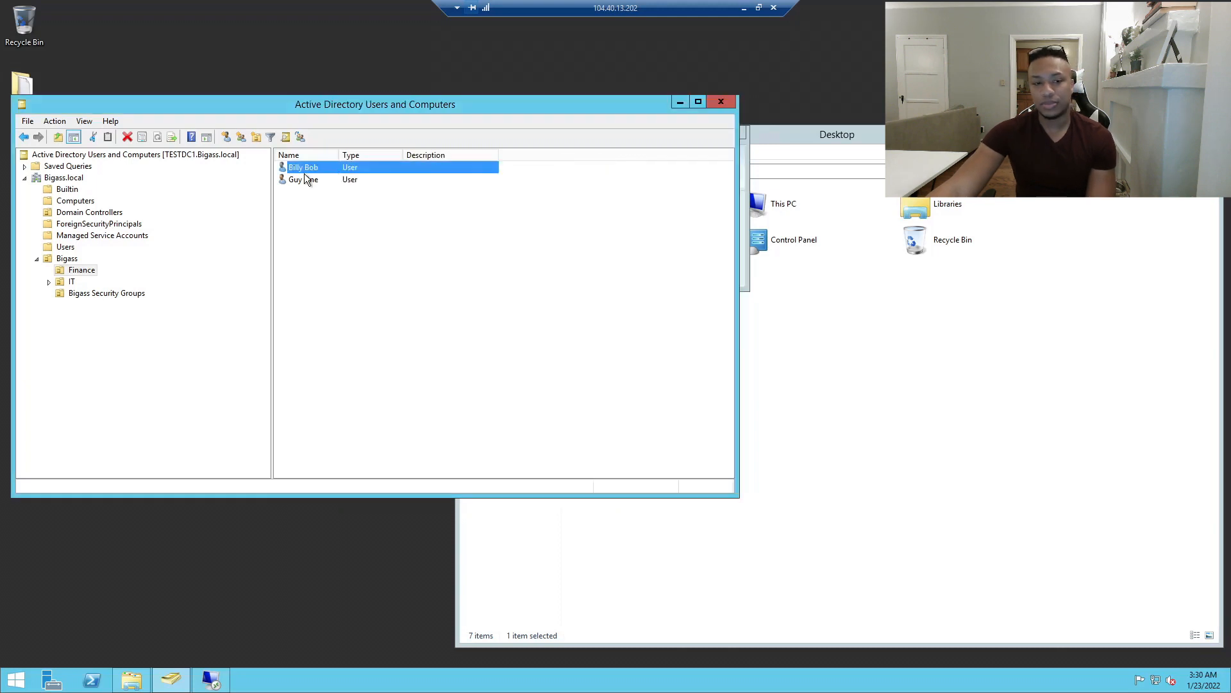
{"action": "double_click", "coordinate": [312, 169]}
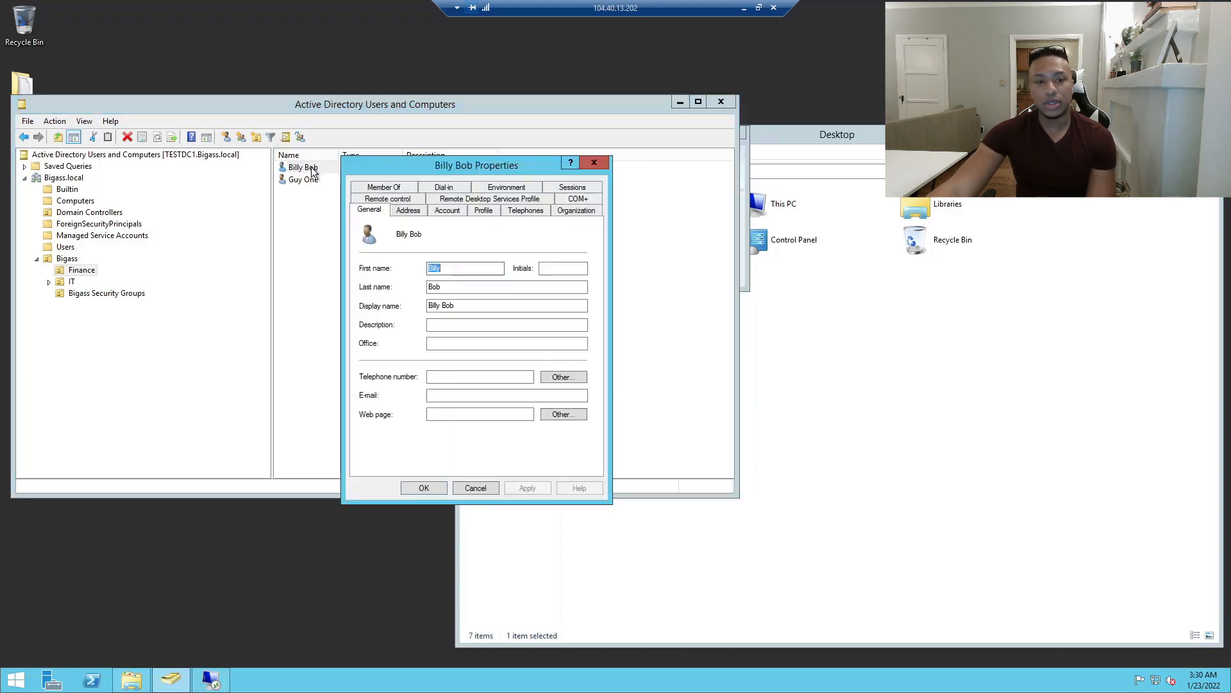
{"action": "left_click", "coordinate": [447, 210]}
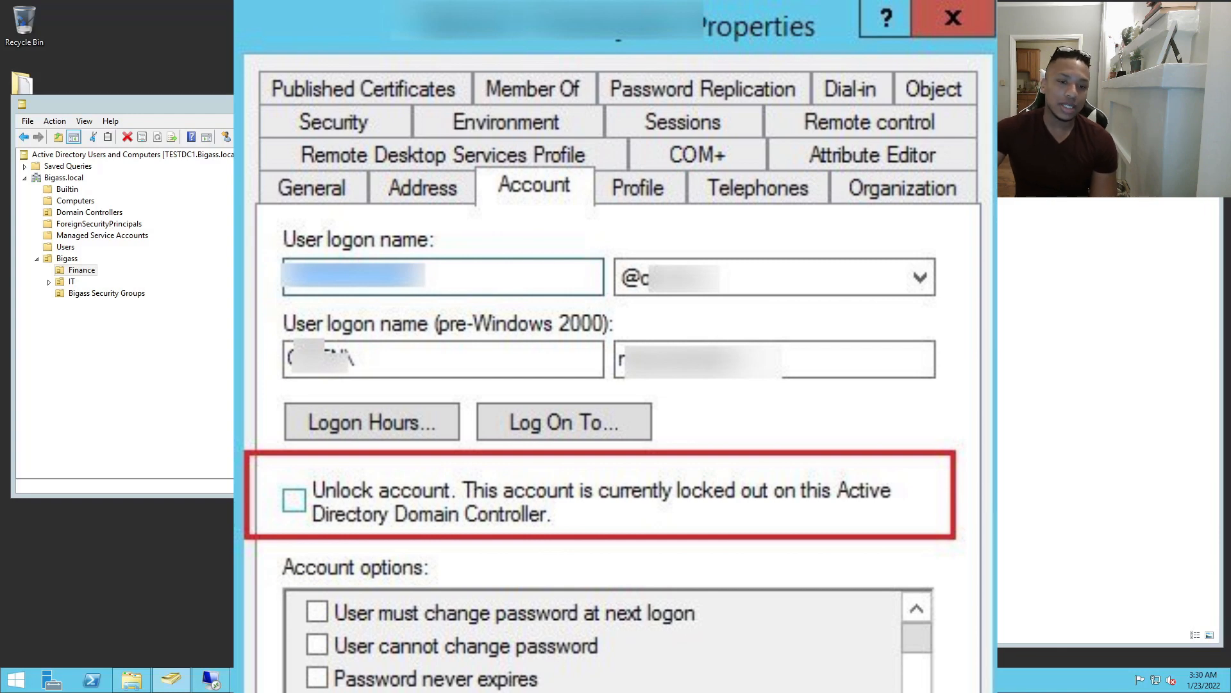
{"action": "left_click", "coordinate": [363, 320]}
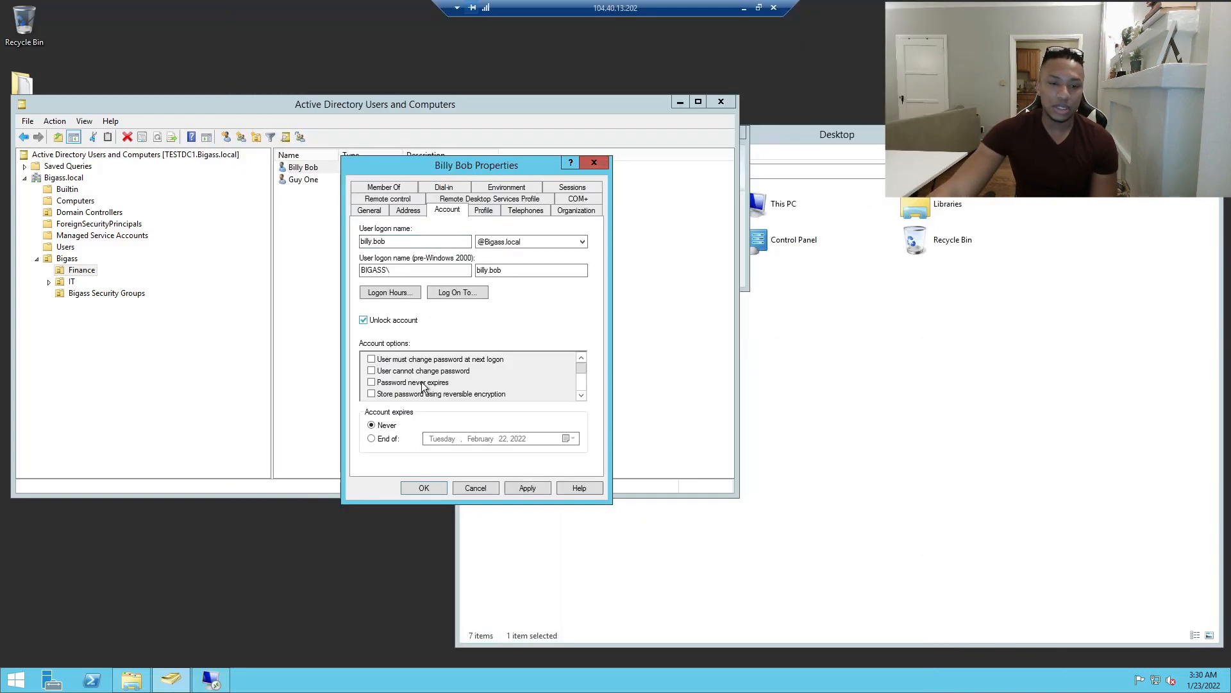
{"action": "left_click", "coordinate": [530, 489]}
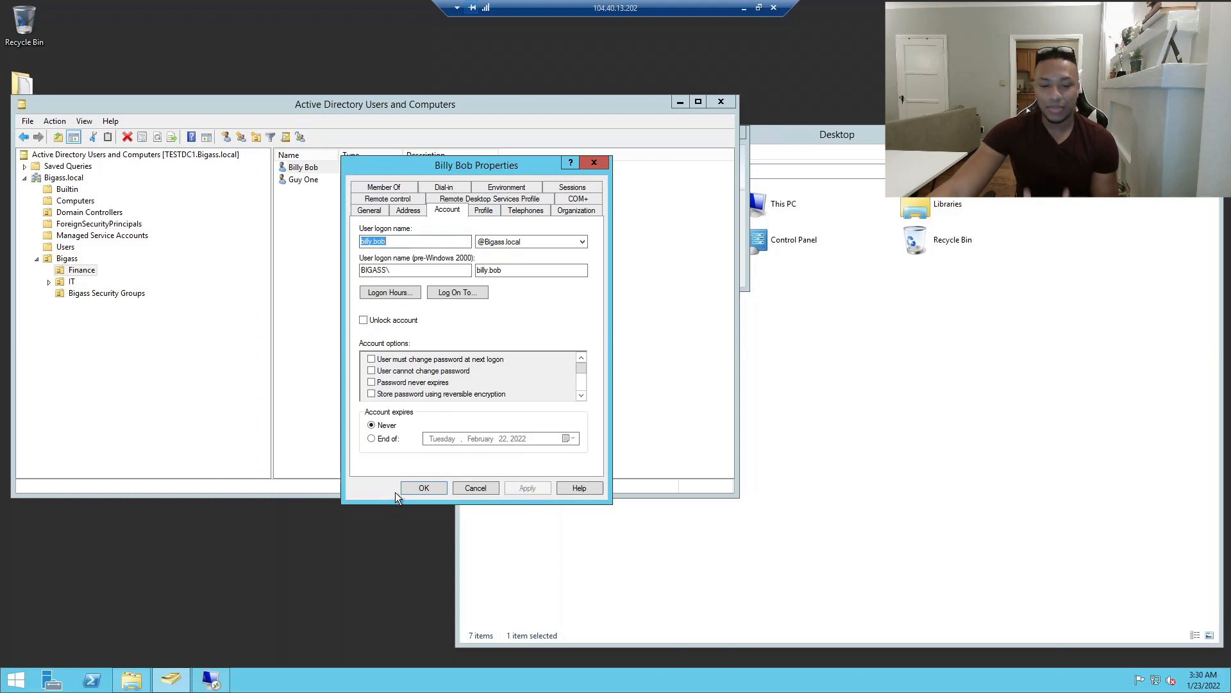
{"action": "left_click", "coordinate": [416, 486]}
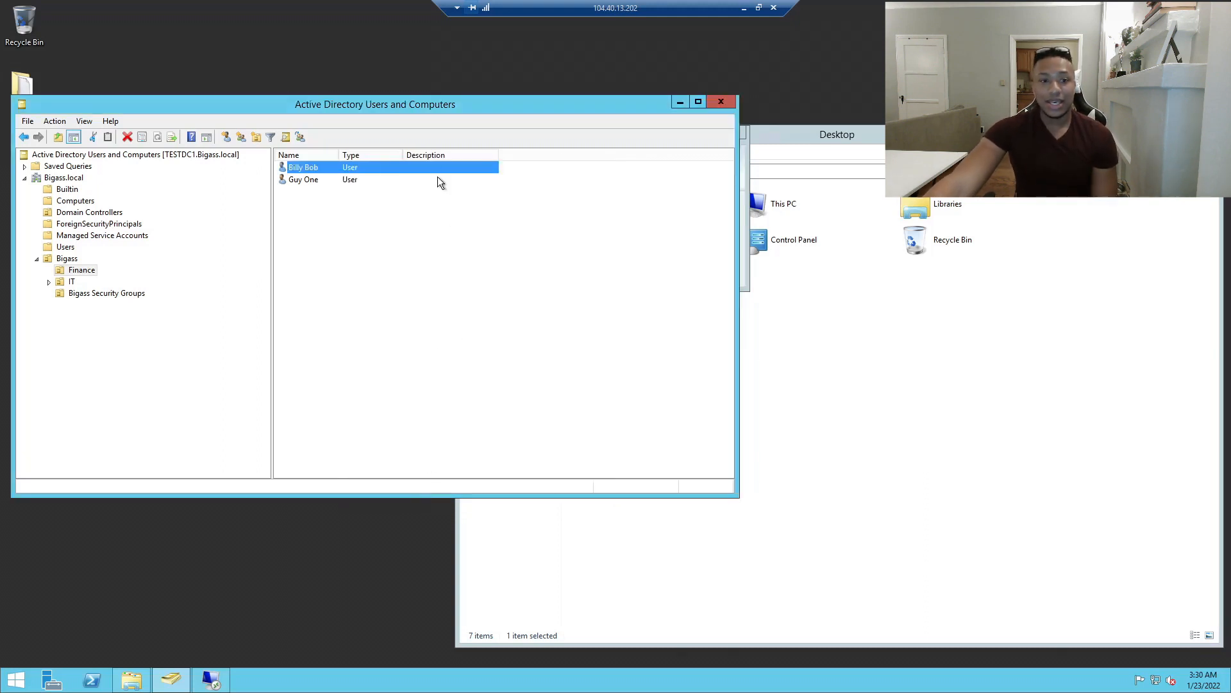
Rearrange the console and folder windows, then browse Bigass, Finance, Bigass Security Groups and IT.
{"action": "left_click_drag", "start_coordinate": [230, 106], "coordinate": [264, 104]}
{"action": "left_click", "coordinate": [792, 346]}
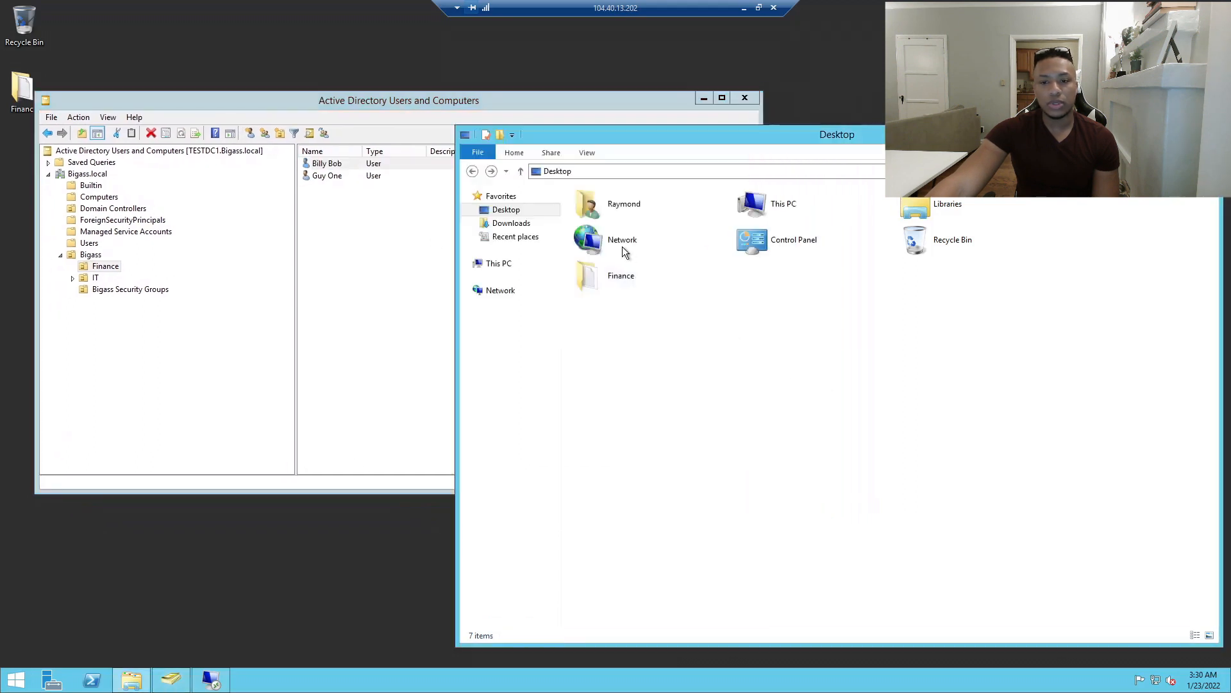
{"action": "left_click", "coordinate": [161, 314]}
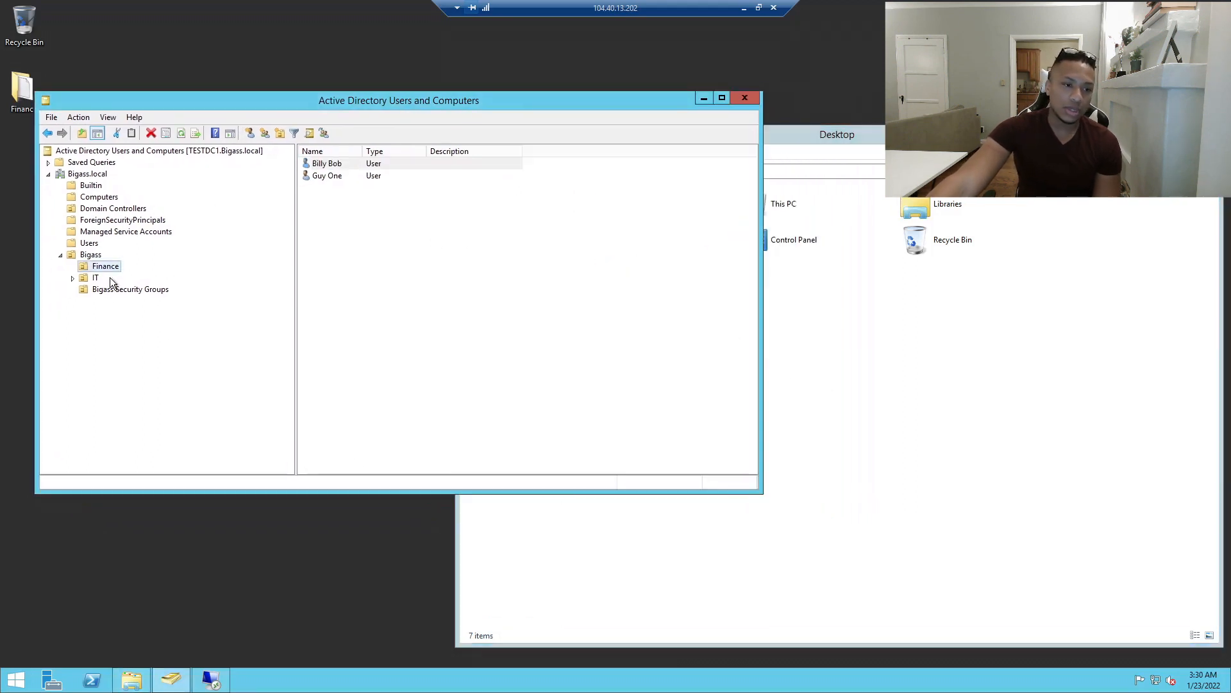
{"action": "left_click", "coordinate": [99, 266]}
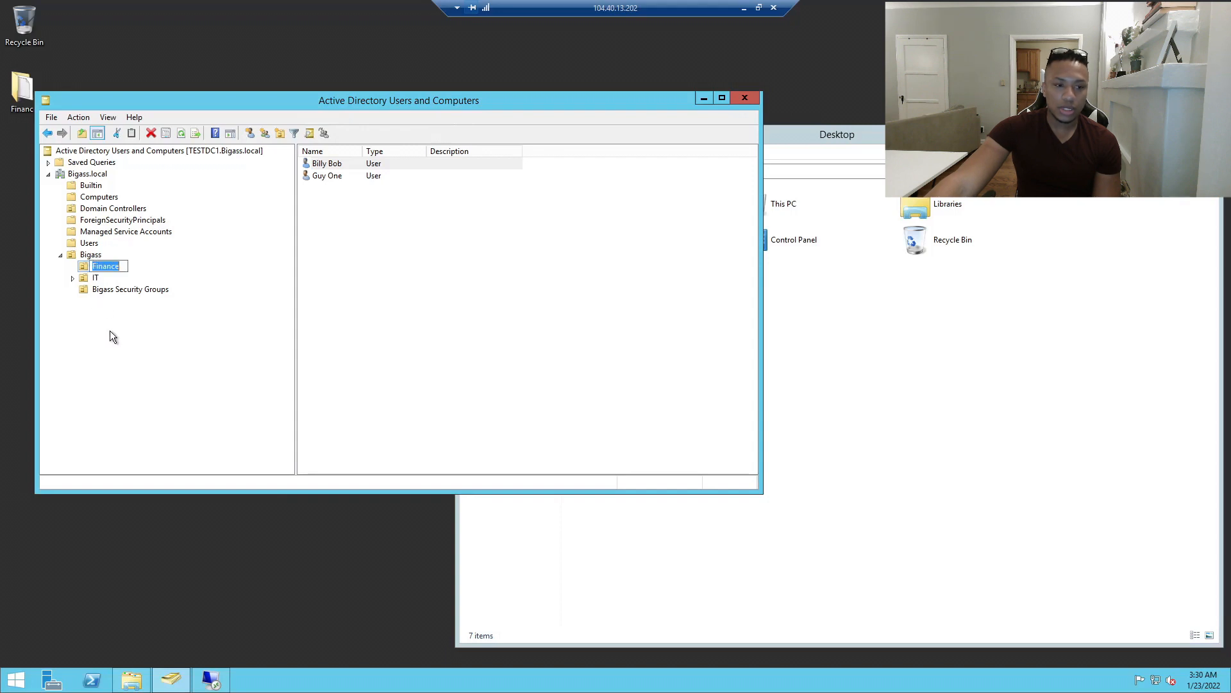
{"action": "left_click", "coordinate": [91, 255]}
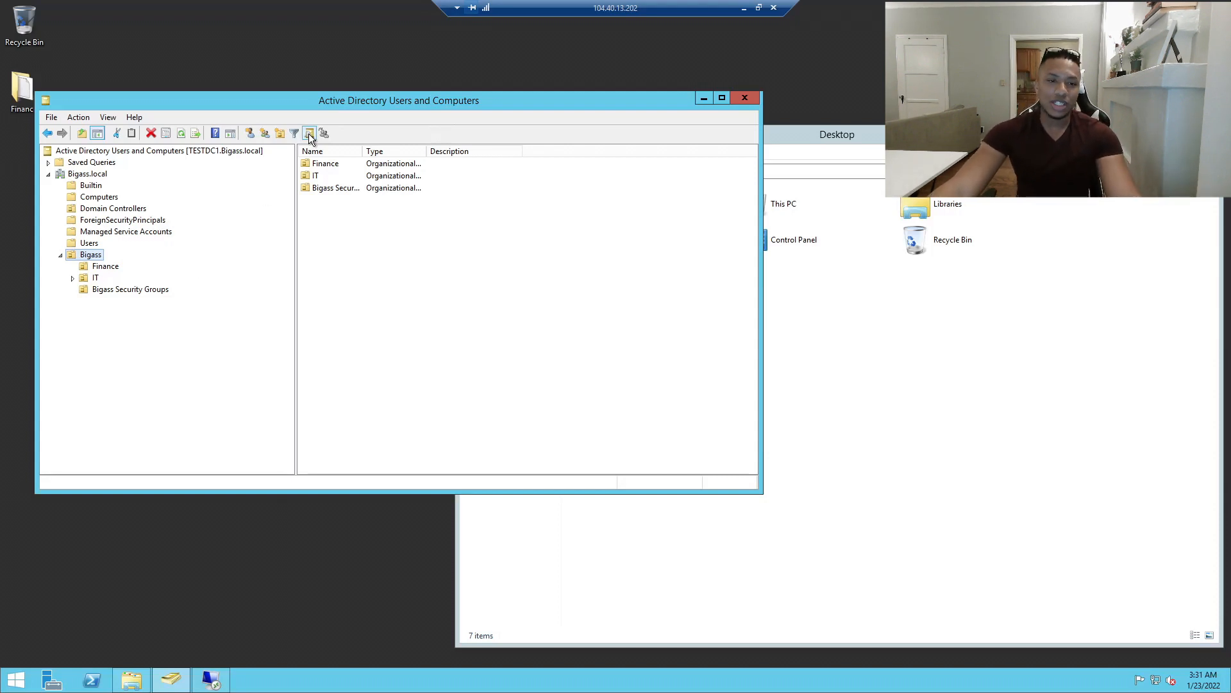
{"action": "left_click_drag", "start_coordinate": [294, 102], "coordinate": [344, 110]}
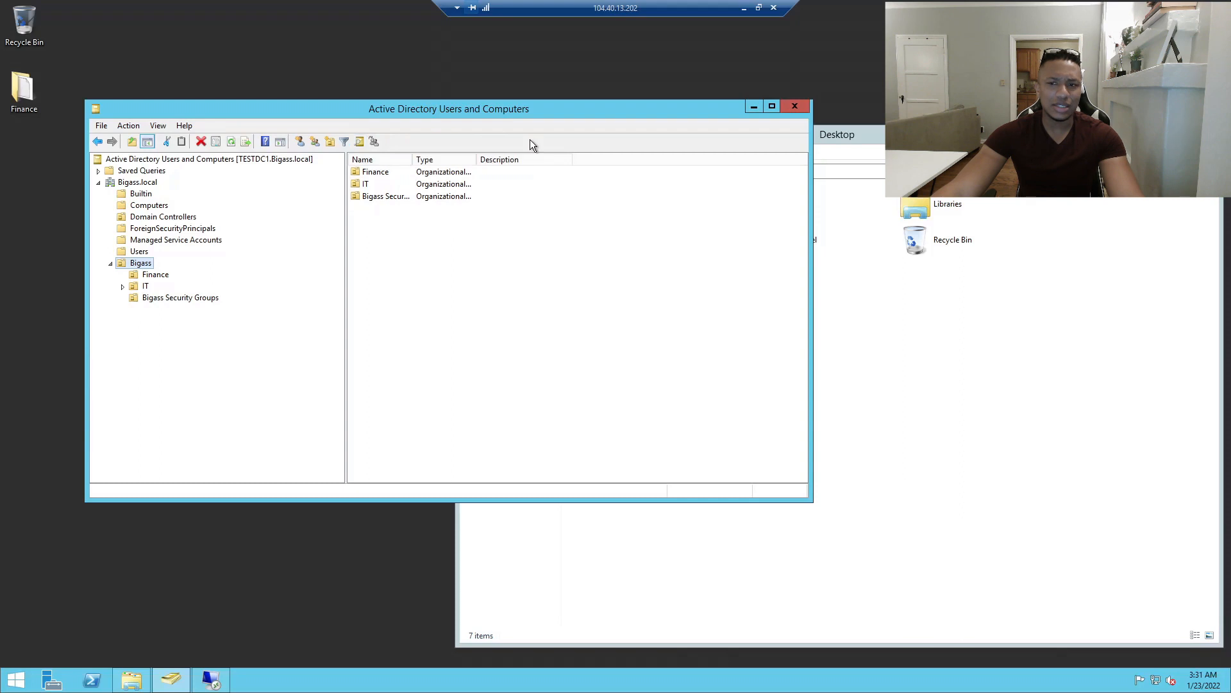
{"action": "left_click_drag", "start_coordinate": [828, 134], "coordinate": [912, 100]}
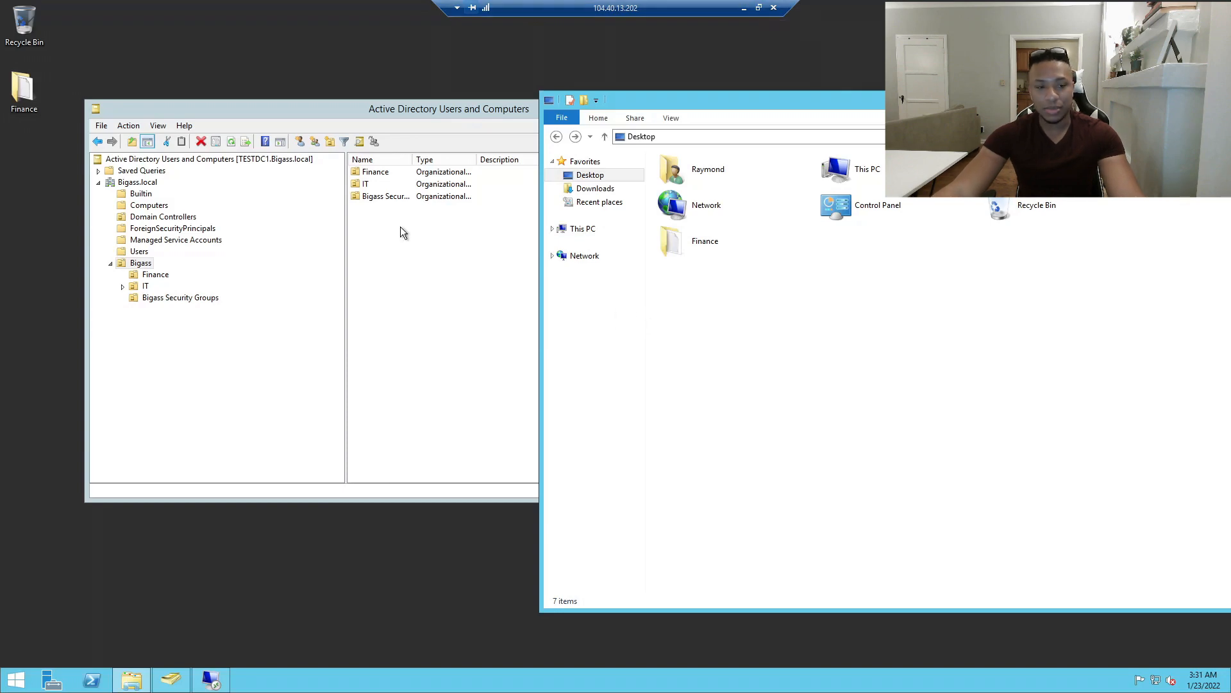
{"action": "left_click_drag", "start_coordinate": [305, 106], "coordinate": [279, 113]}
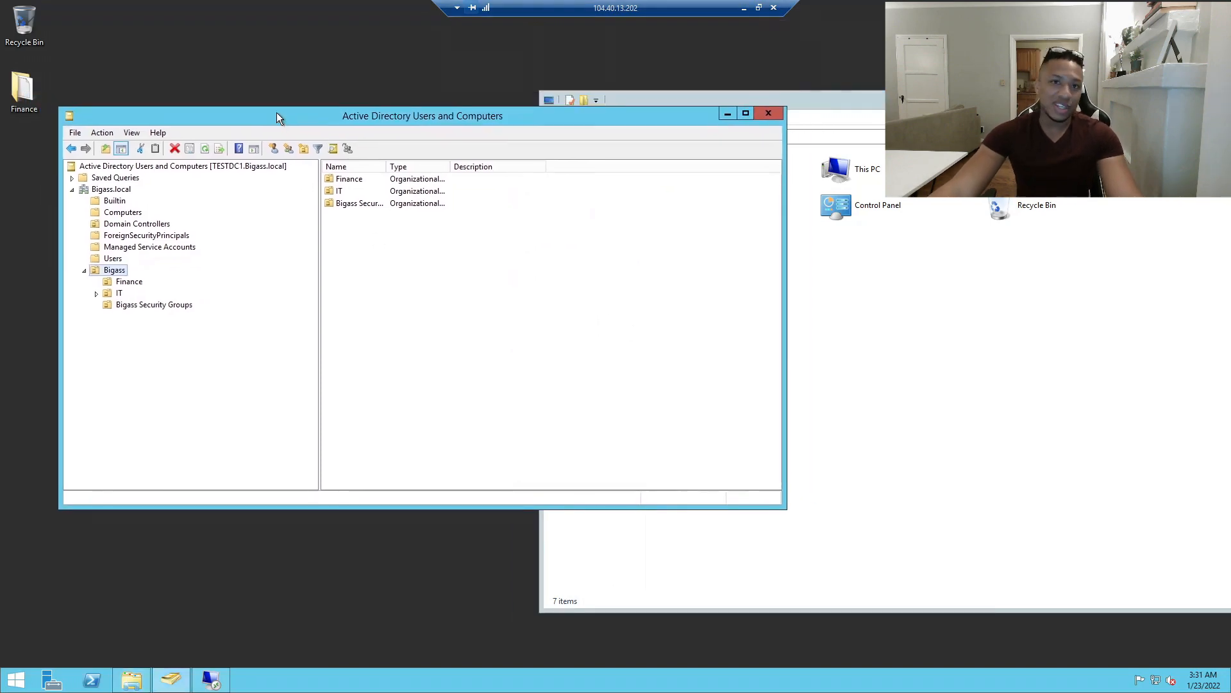
{"action": "left_click", "coordinate": [128, 282]}
{"action": "left_click", "coordinate": [132, 304]}
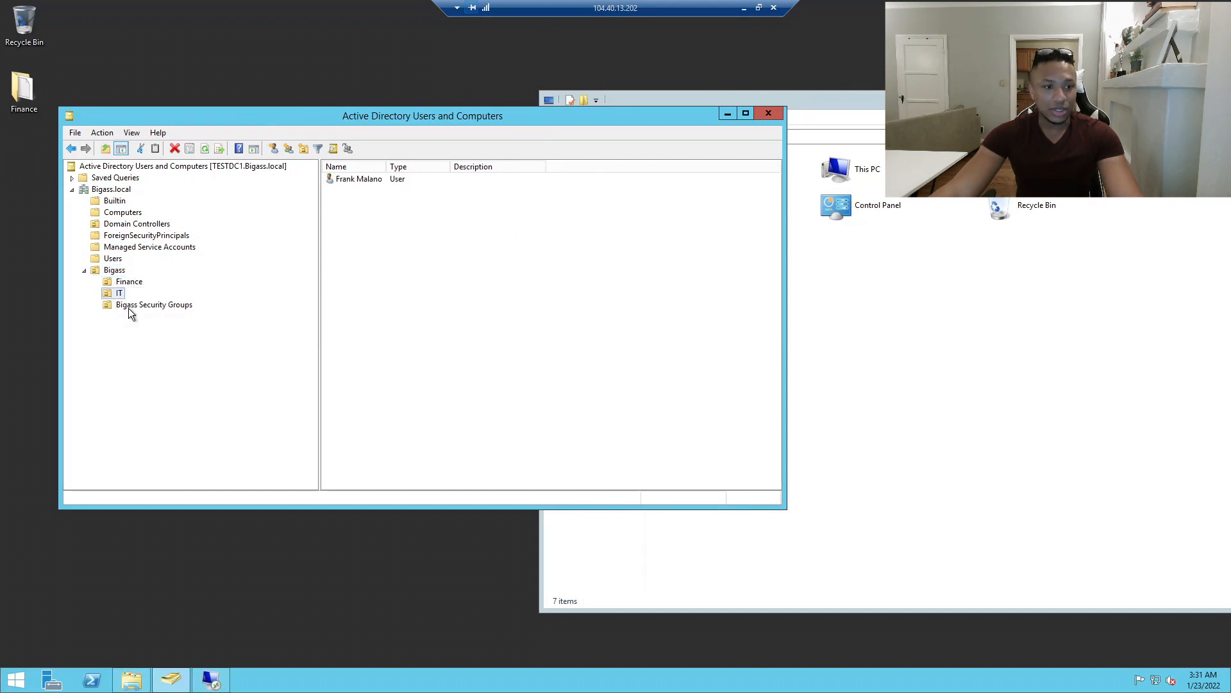
{"action": "left_click", "coordinate": [116, 293]}
{"action": "left_click", "coordinate": [128, 282]}
{"action": "left_click", "coordinate": [124, 294]}
{"action": "left_click", "coordinate": [131, 282]}
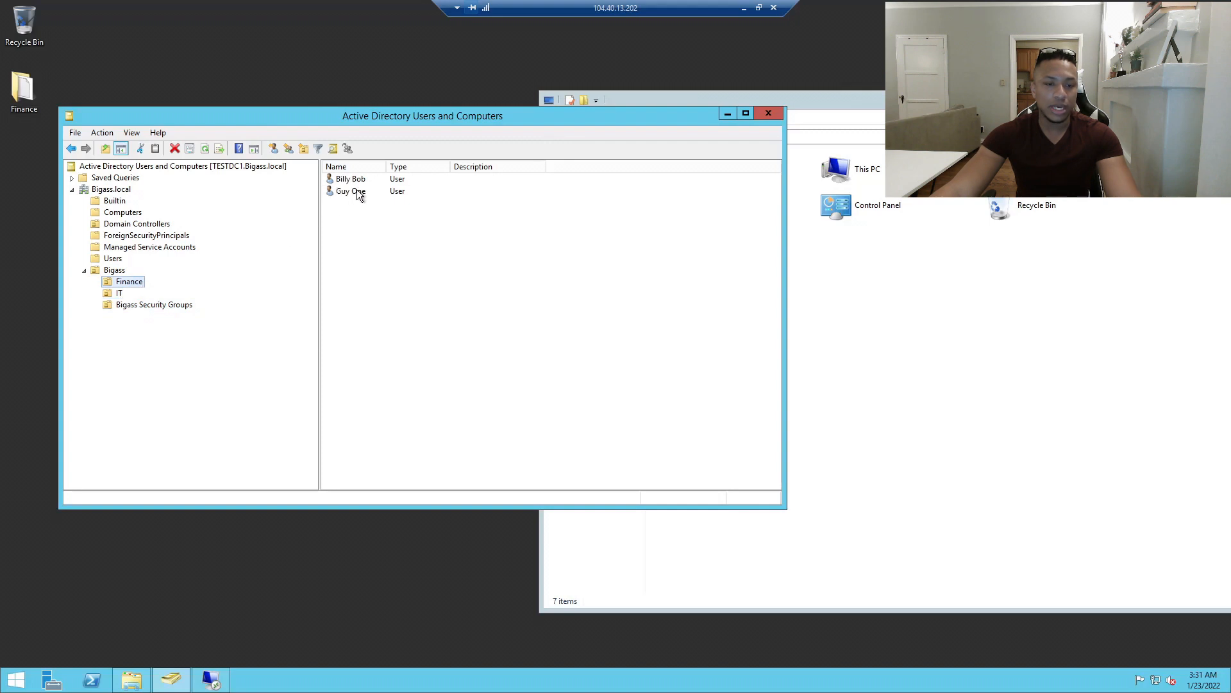
{"action": "right_click", "coordinate": [351, 191]}
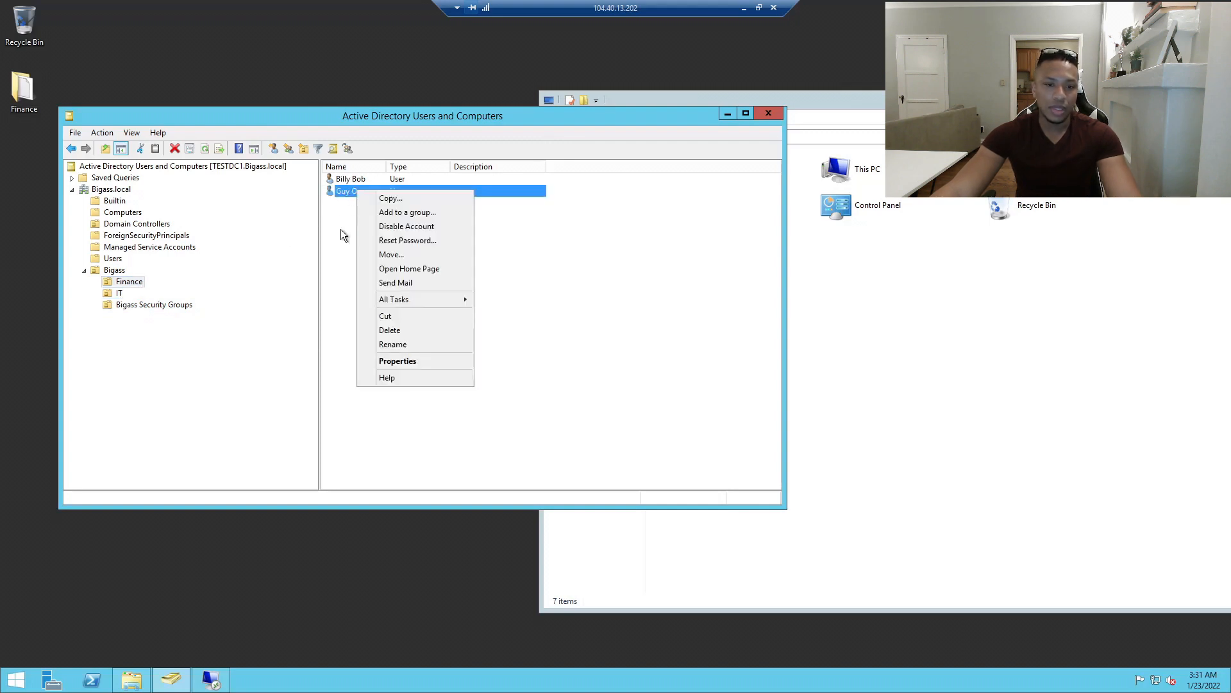
{"action": "left_click", "coordinate": [347, 190]}
{"action": "double_click", "coordinate": [348, 191]}
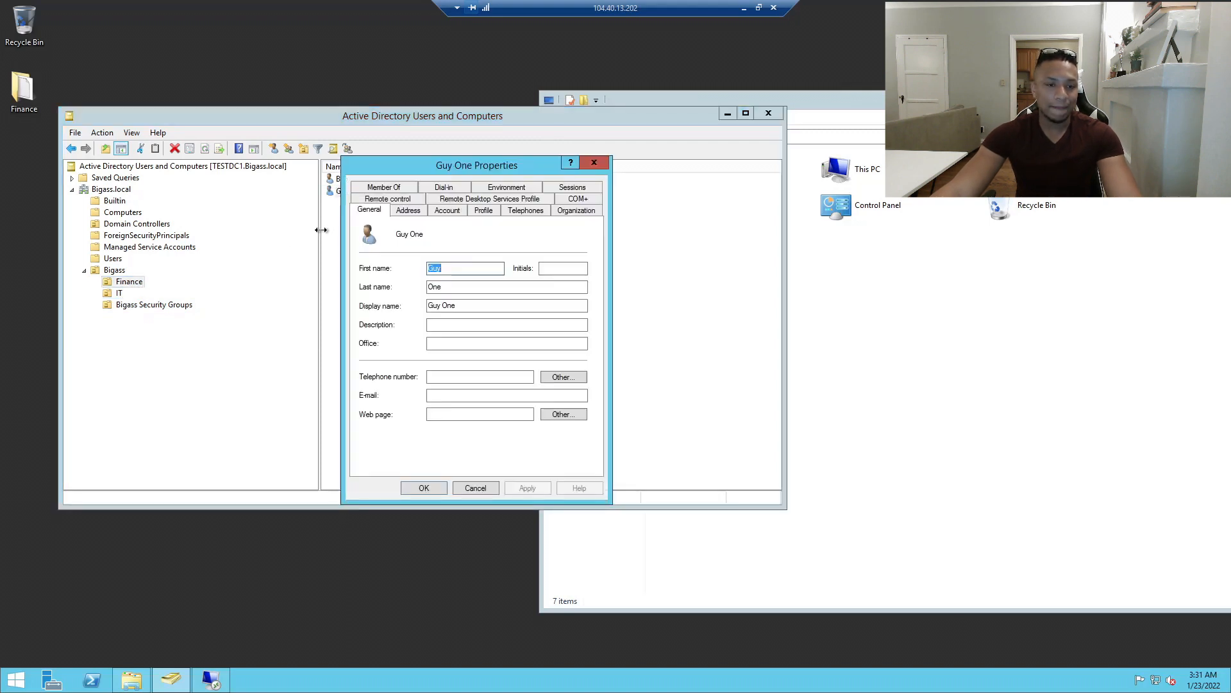
{"action": "left_click", "coordinate": [455, 212]}
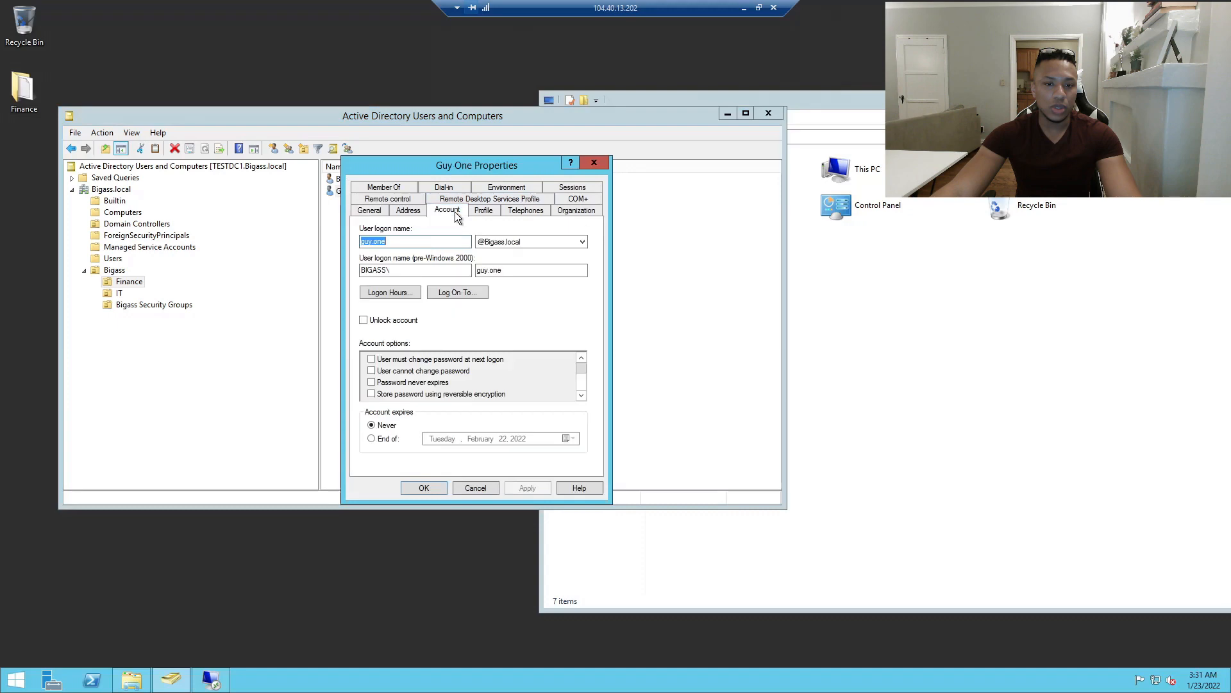
{"action": "left_click", "coordinate": [601, 165]}
{"action": "right_click", "coordinate": [344, 188]}
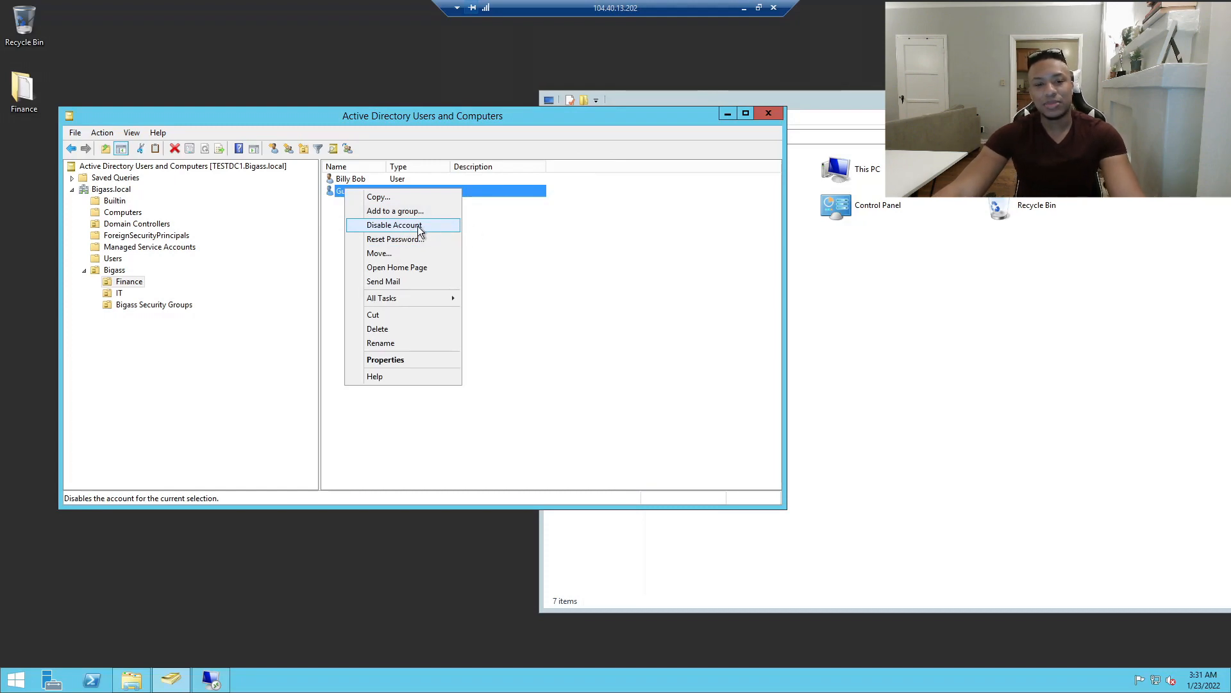
{"action": "left_click", "coordinate": [664, 263]}
{"action": "right_click", "coordinate": [357, 196]}
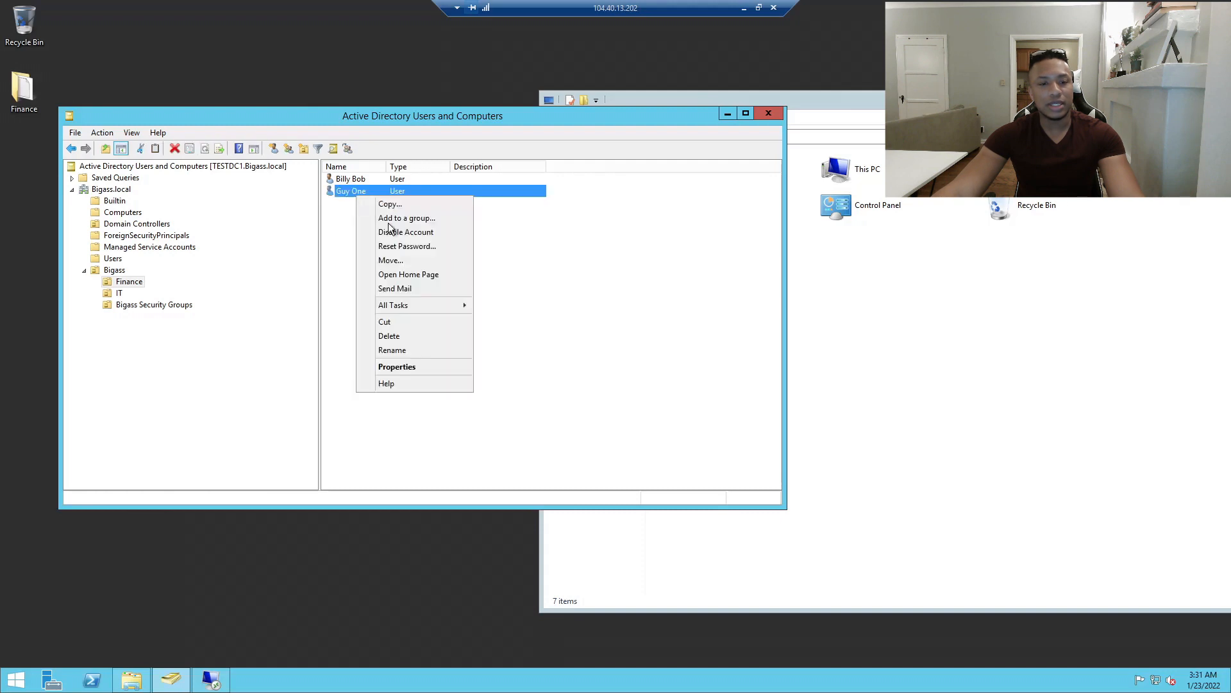
{"action": "left_click", "coordinate": [405, 232]}
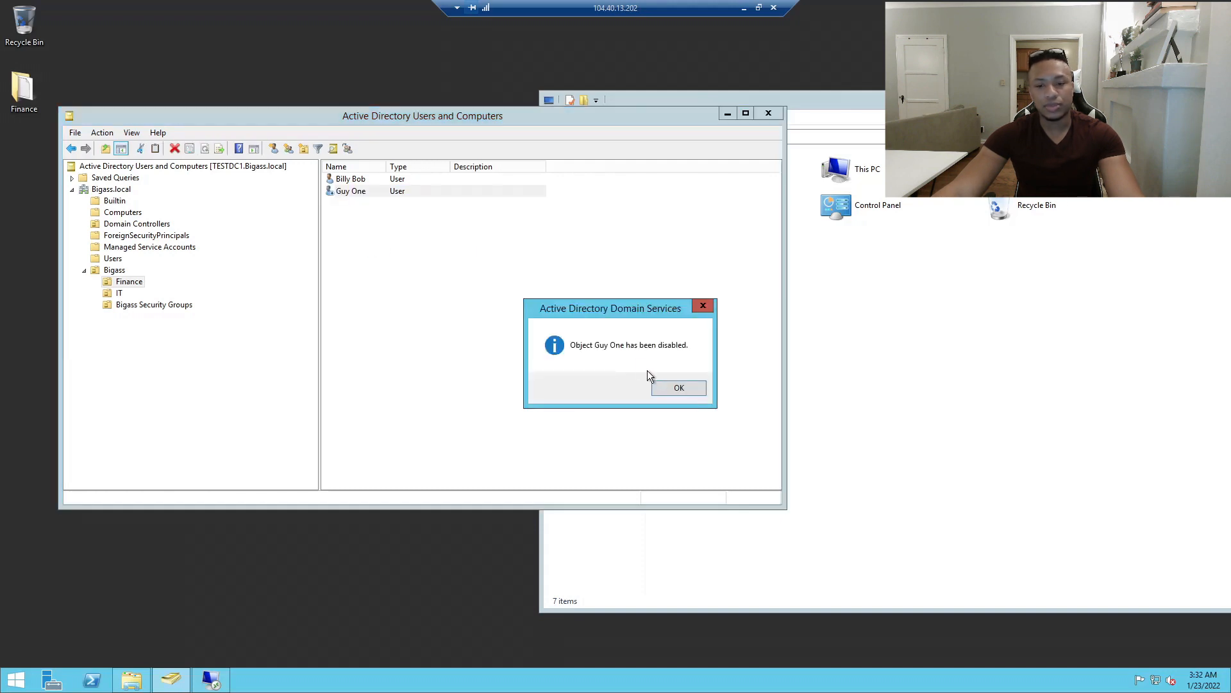
{"action": "left_click", "coordinate": [675, 385]}
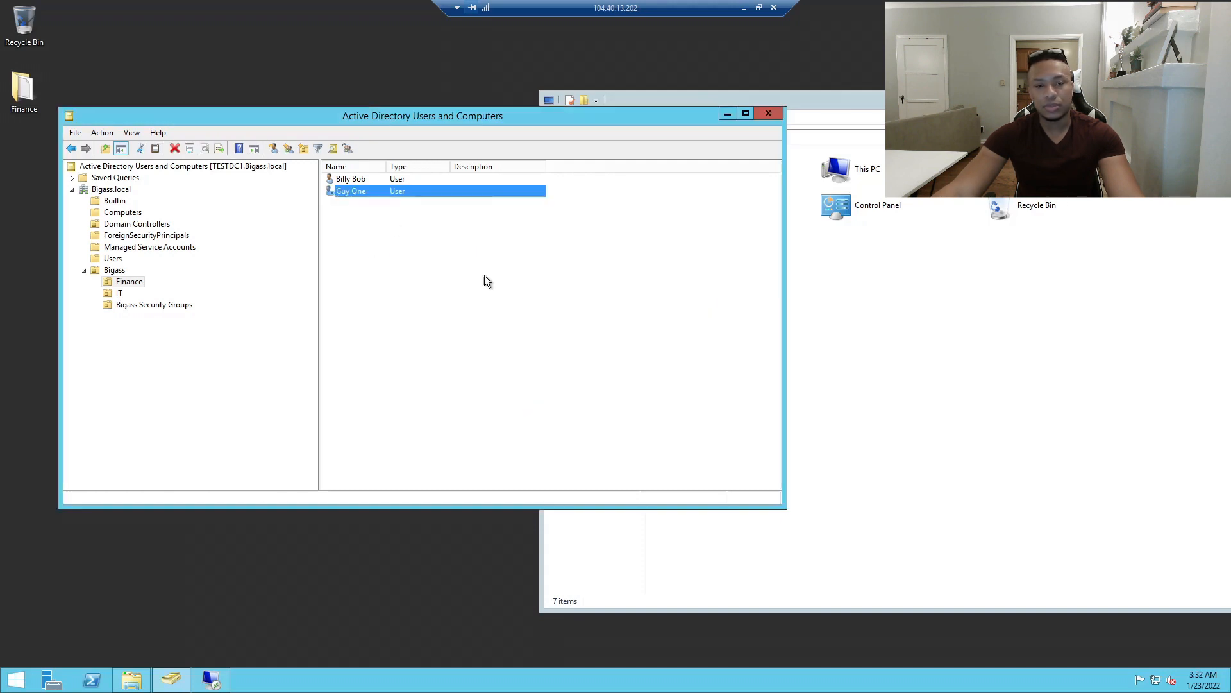
Reopen Guy One's Properties to confirm the account is now disabled.
{"action": "double_click", "coordinate": [344, 194]}
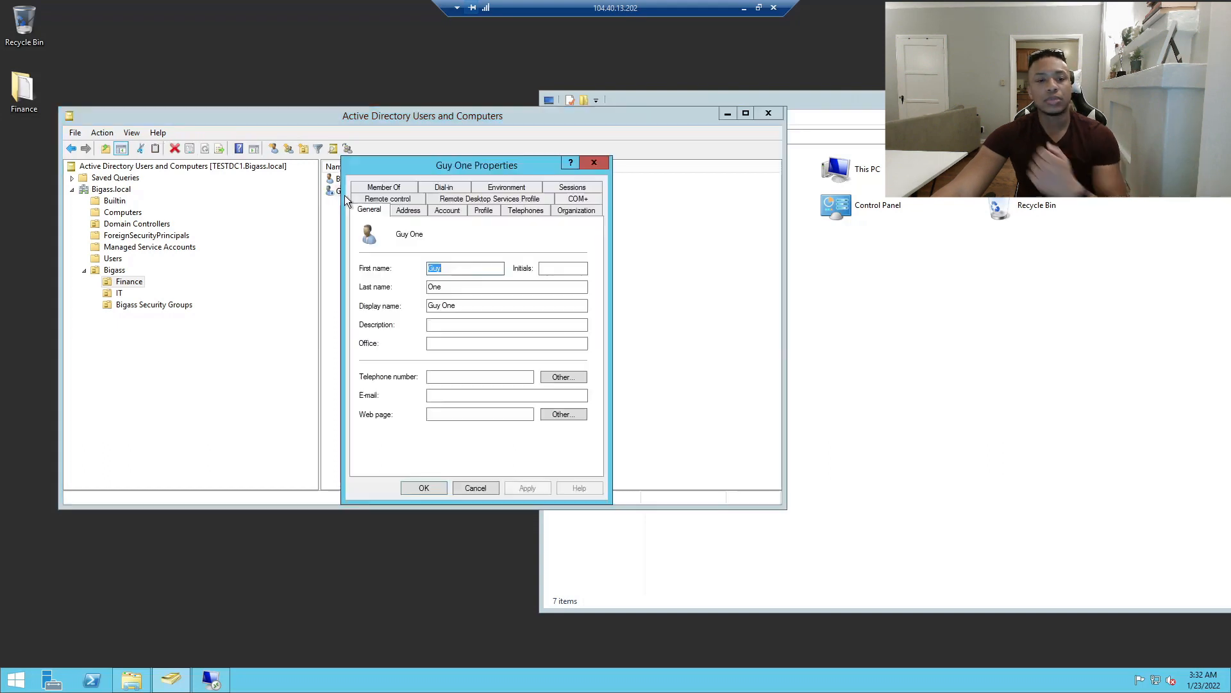
{"action": "left_click", "coordinate": [448, 211]}
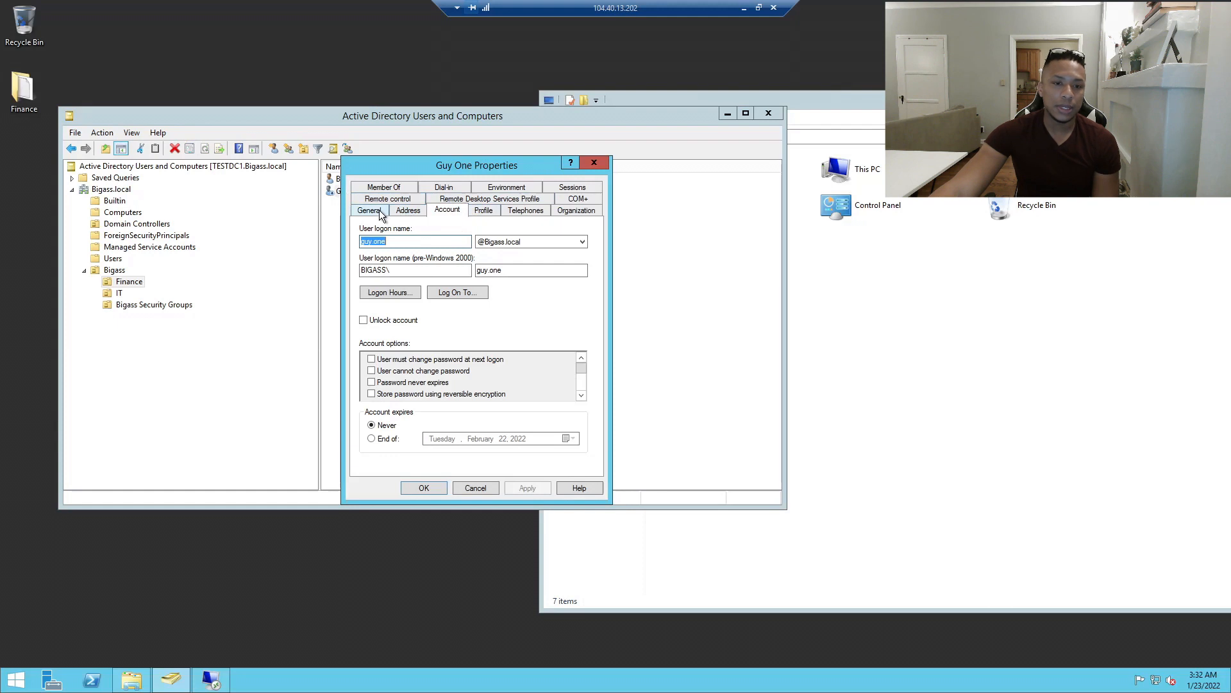
{"action": "left_click", "coordinate": [408, 210]}
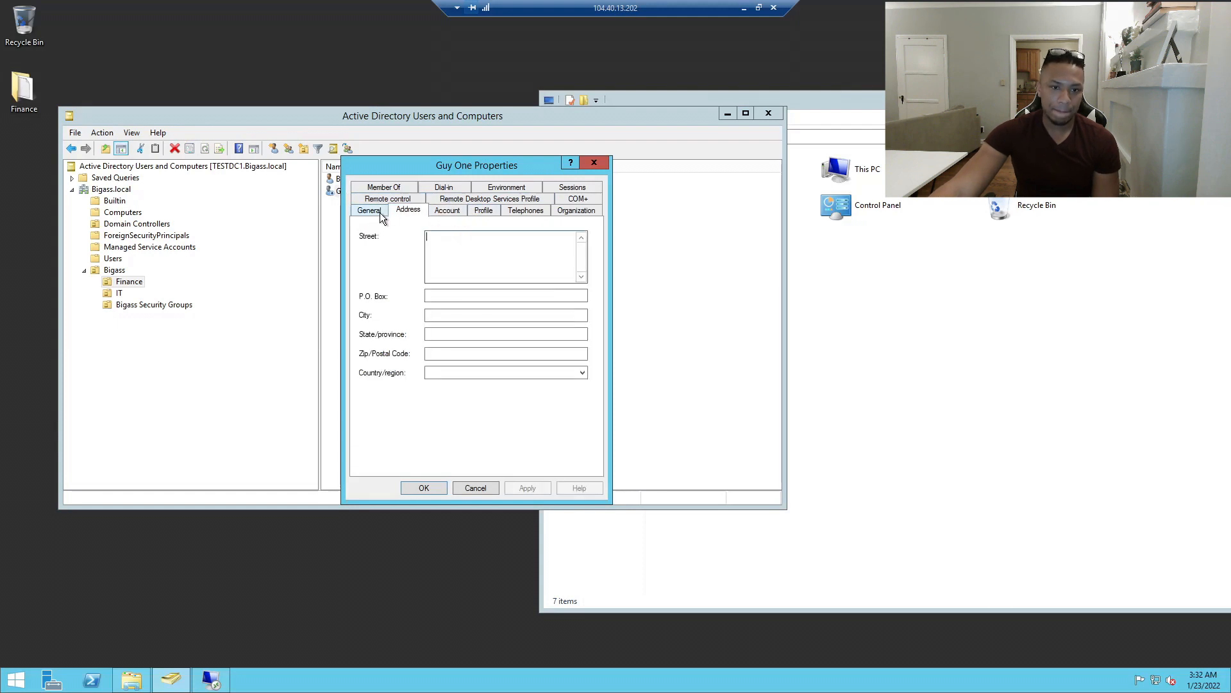
{"action": "left_click", "coordinate": [594, 162]}
{"action": "left_click", "coordinate": [333, 149]}
Search the Finance OU for 'guy' and select the Guy One result.
{"action": "left_click_drag", "start_coordinate": [286, 156], "coordinate": [591, 261]}
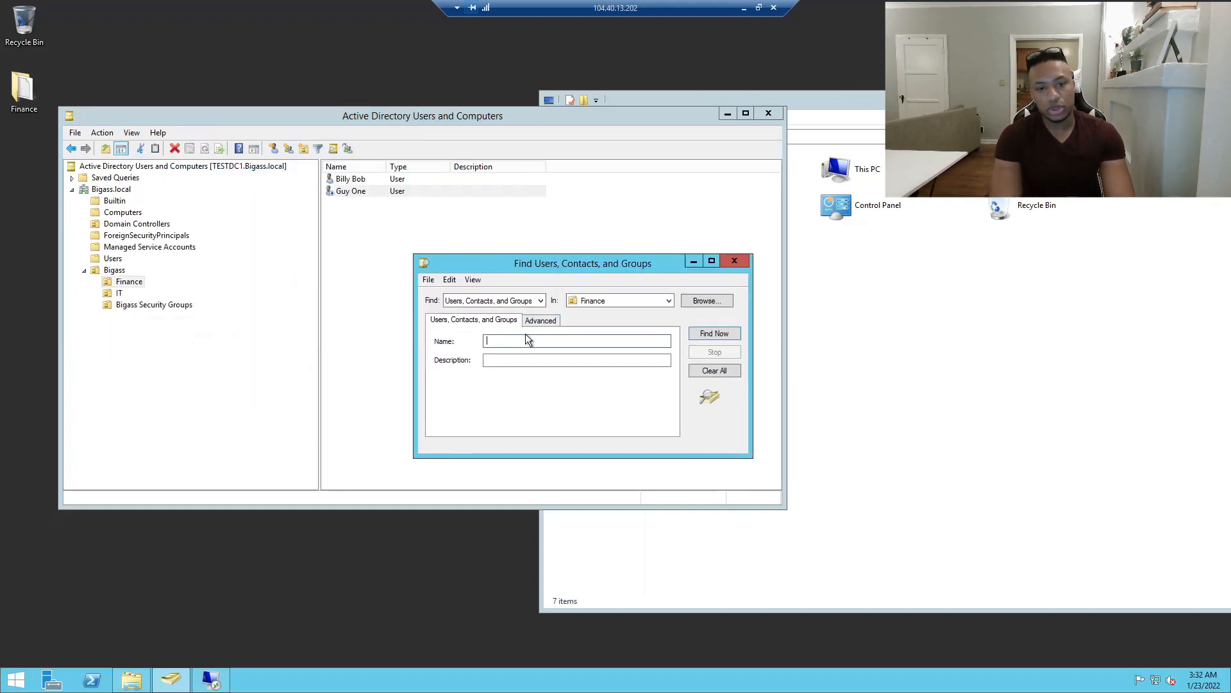
{"action": "type", "text": "guy"}
{"action": "key", "text": "Return"}
{"action": "left_click_drag", "start_coordinate": [498, 260], "coordinate": [495, 246]}
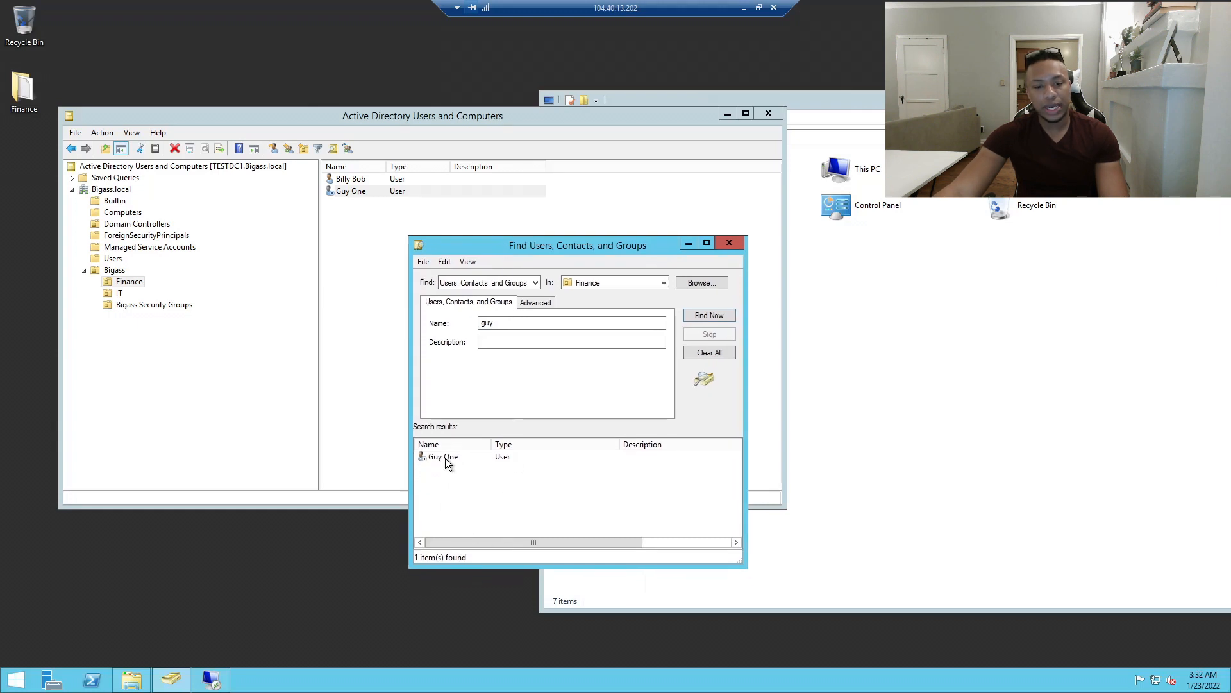
{"action": "left_click", "coordinate": [447, 458]}
Add a Published At column to the search results and widen it to show the full path.
{"action": "left_click", "coordinate": [467, 263]}
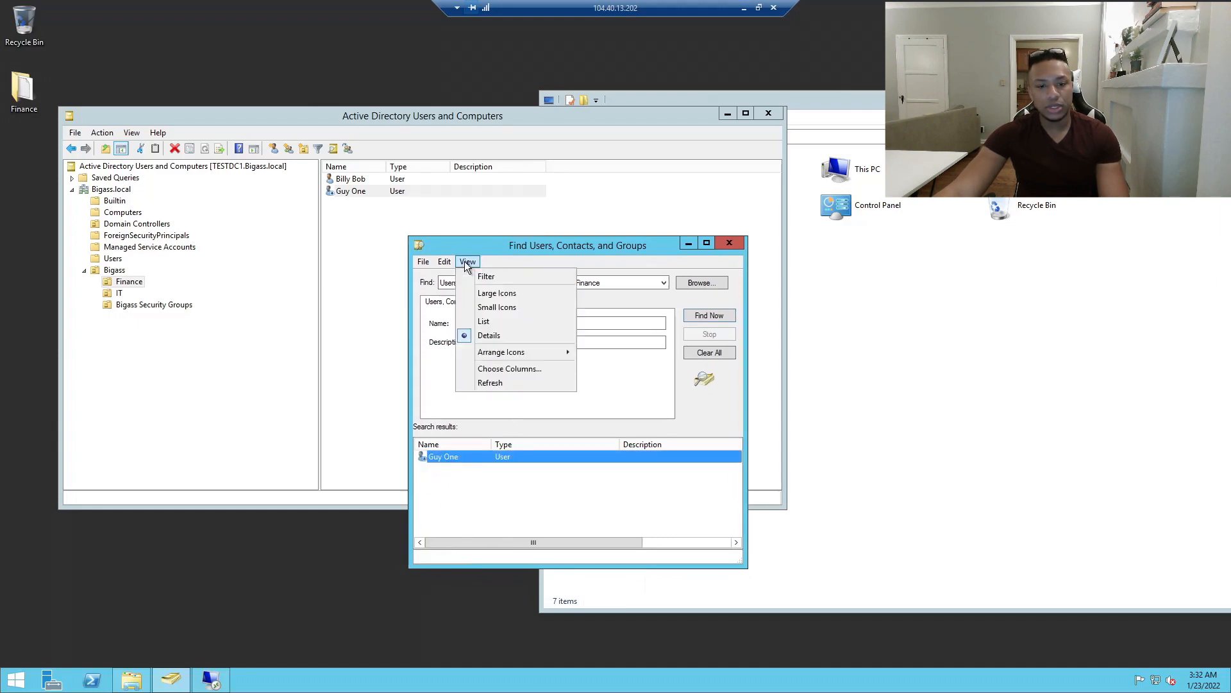
{"action": "left_click", "coordinate": [509, 368]}
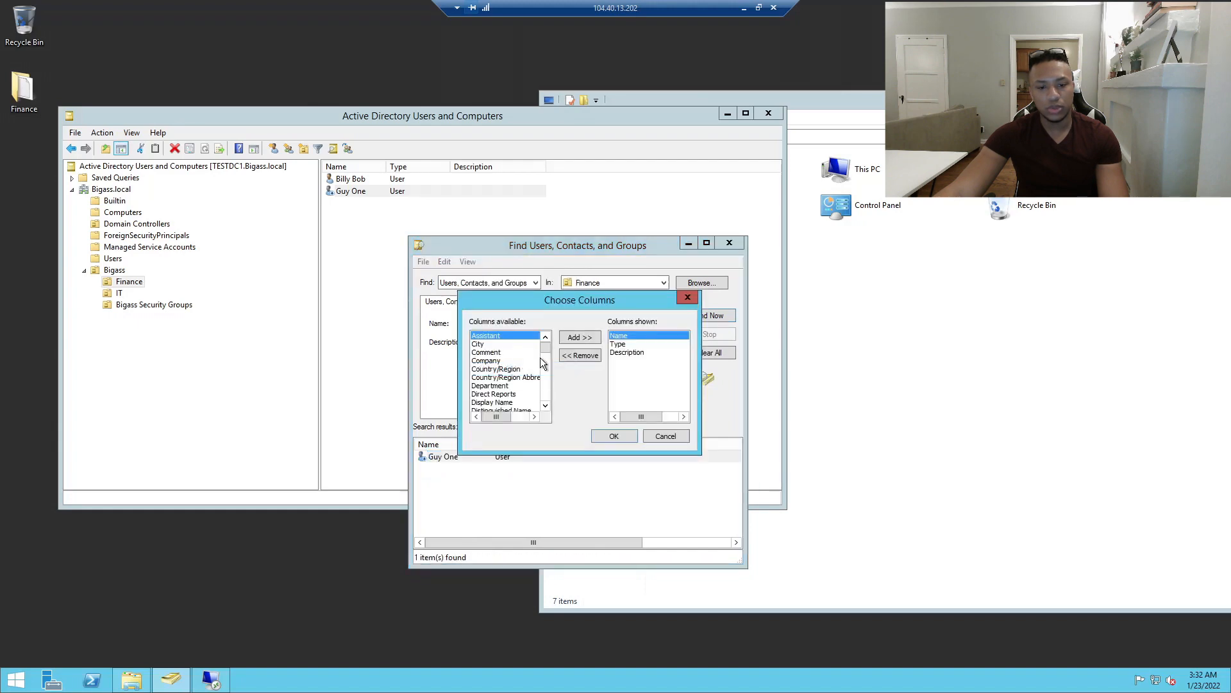
{"action": "left_click", "coordinate": [545, 406]}
{"action": "left_click_drag", "start_coordinate": [545, 405], "coordinate": [547, 407]}
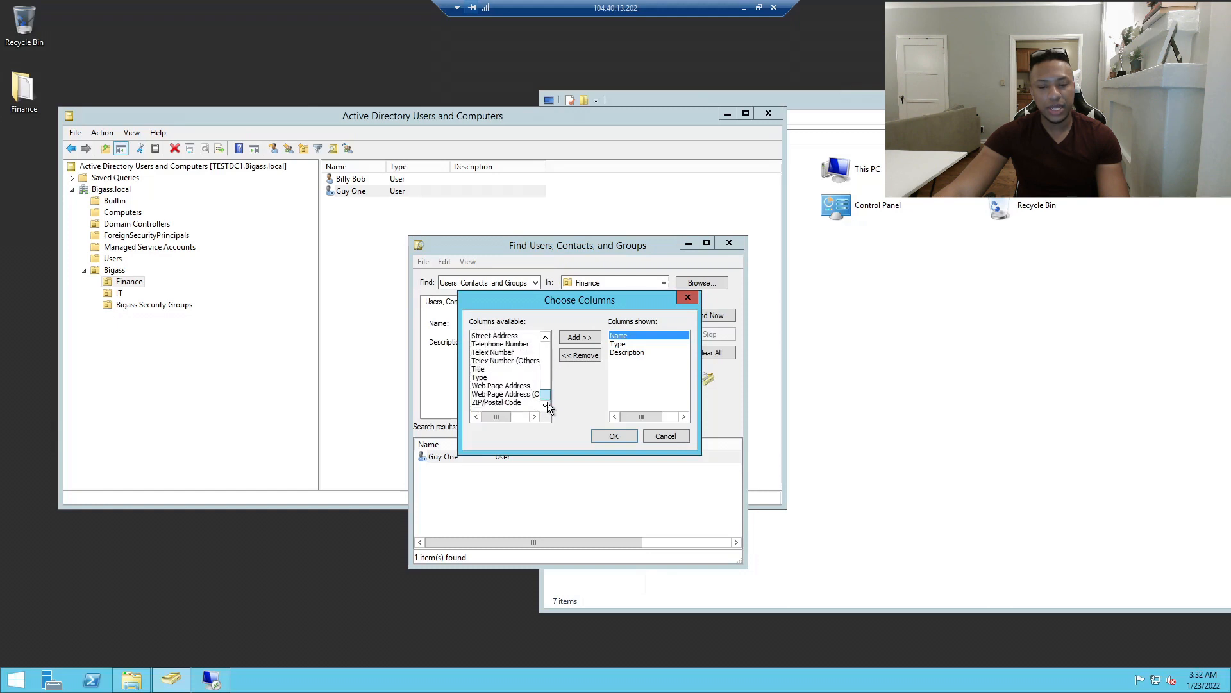
{"action": "scroll", "coordinate": [515, 369], "scroll_direction": "up", "scroll_amount": 5}
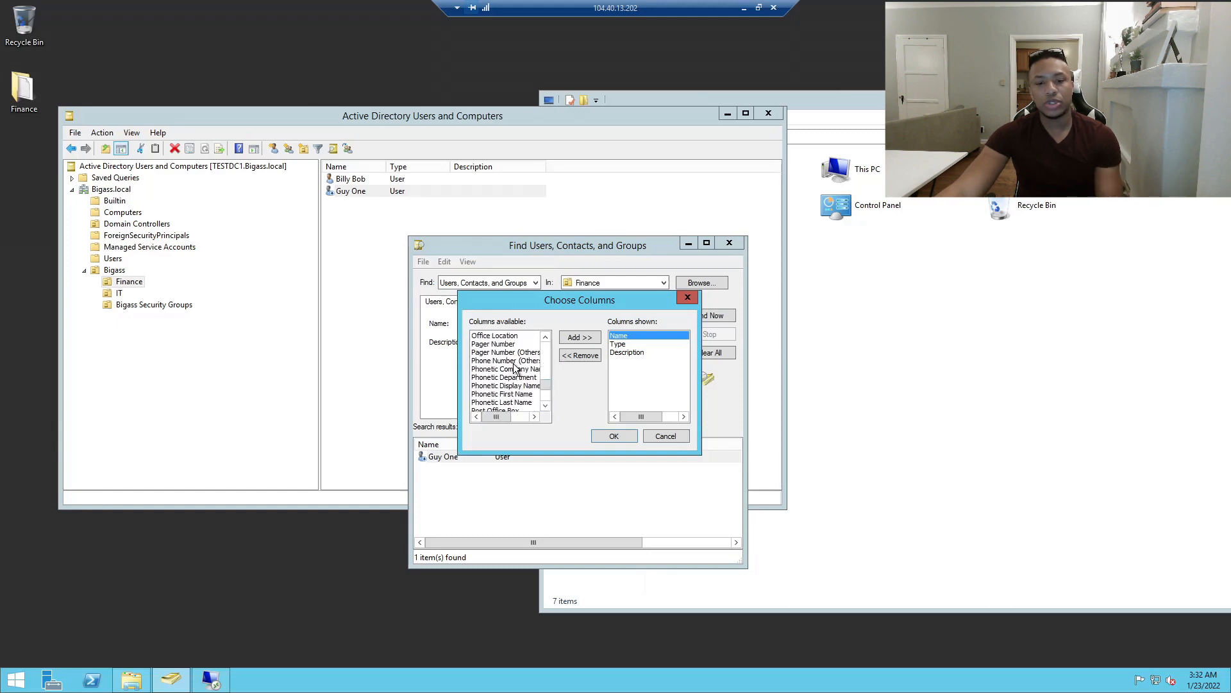
{"action": "scroll", "coordinate": [516, 385], "scroll_direction": "up", "scroll_amount": 2}
{"action": "scroll", "coordinate": [516, 389], "scroll_direction": "down", "scroll_amount": 2}
{"action": "scroll", "coordinate": [515, 387], "scroll_direction": "down", "scroll_amount": 1}
{"action": "left_click", "coordinate": [510, 394]}
{"action": "scroll", "coordinate": [510, 393], "scroll_direction": "down", "scroll_amount": 1}
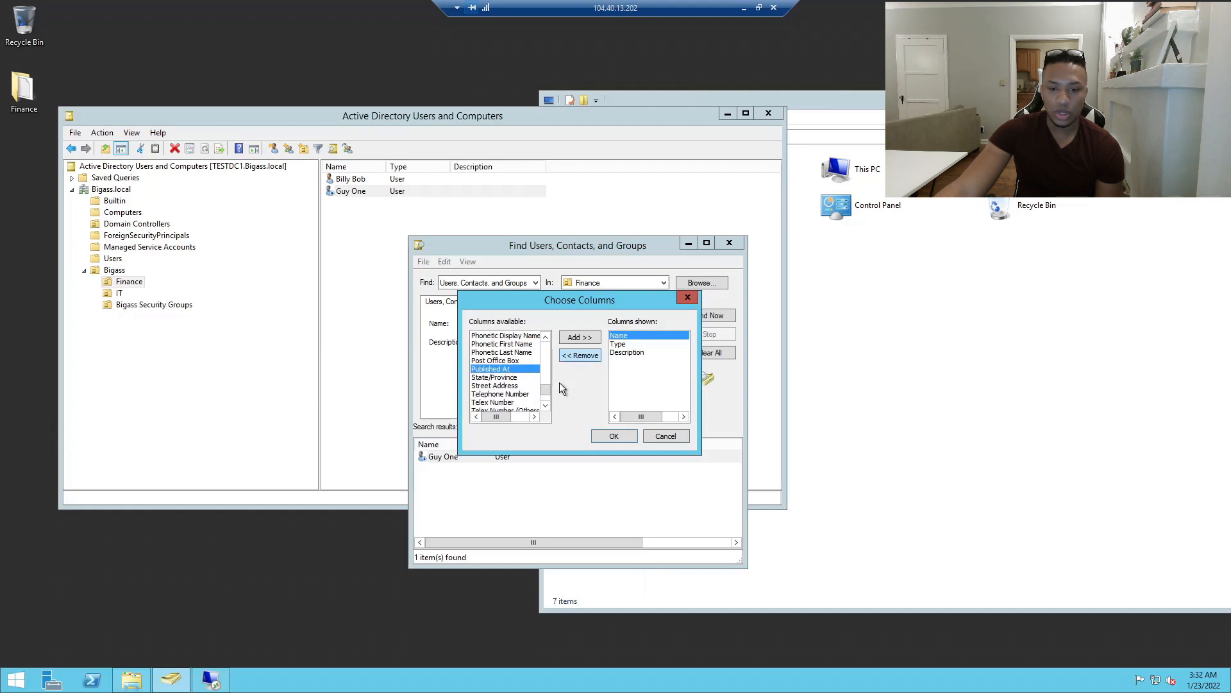
{"action": "left_click", "coordinate": [595, 337]}
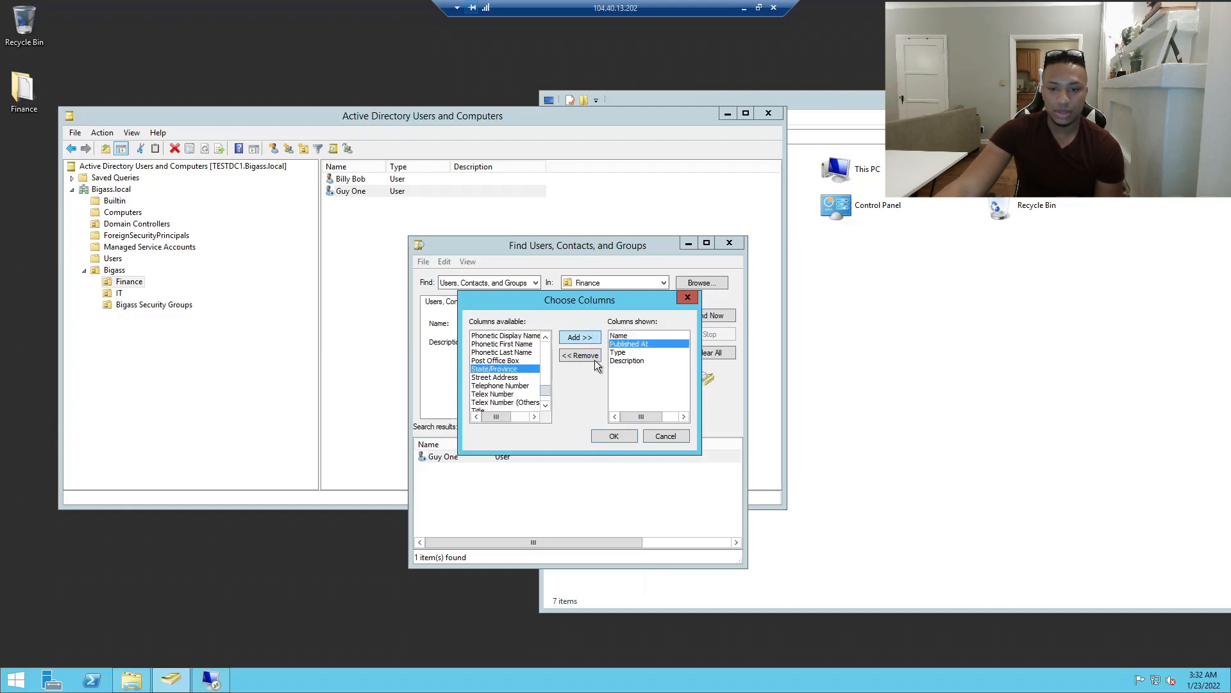
{"action": "left_click", "coordinate": [607, 434]}
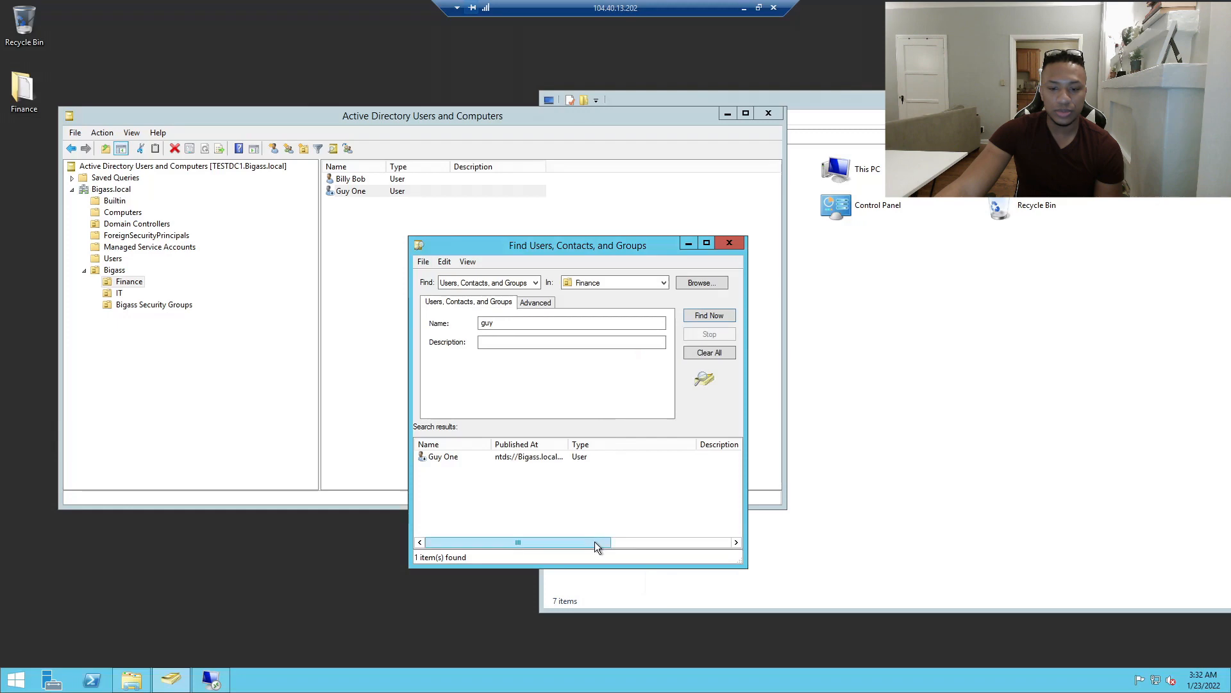
{"action": "left_click_drag", "start_coordinate": [569, 444], "coordinate": [678, 438]}
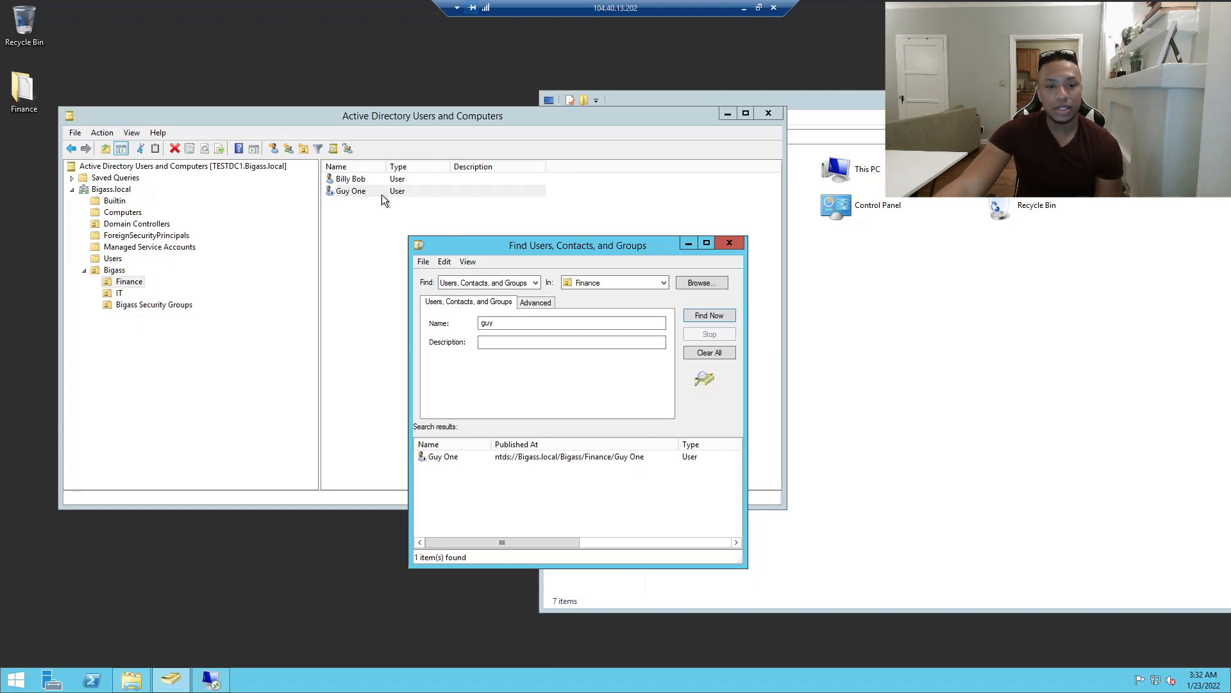
Start moving Guy One and pick the Users container as destination.
{"action": "left_click_drag", "start_coordinate": [481, 246], "coordinate": [450, 216]}
{"action": "right_click", "coordinate": [418, 427]}
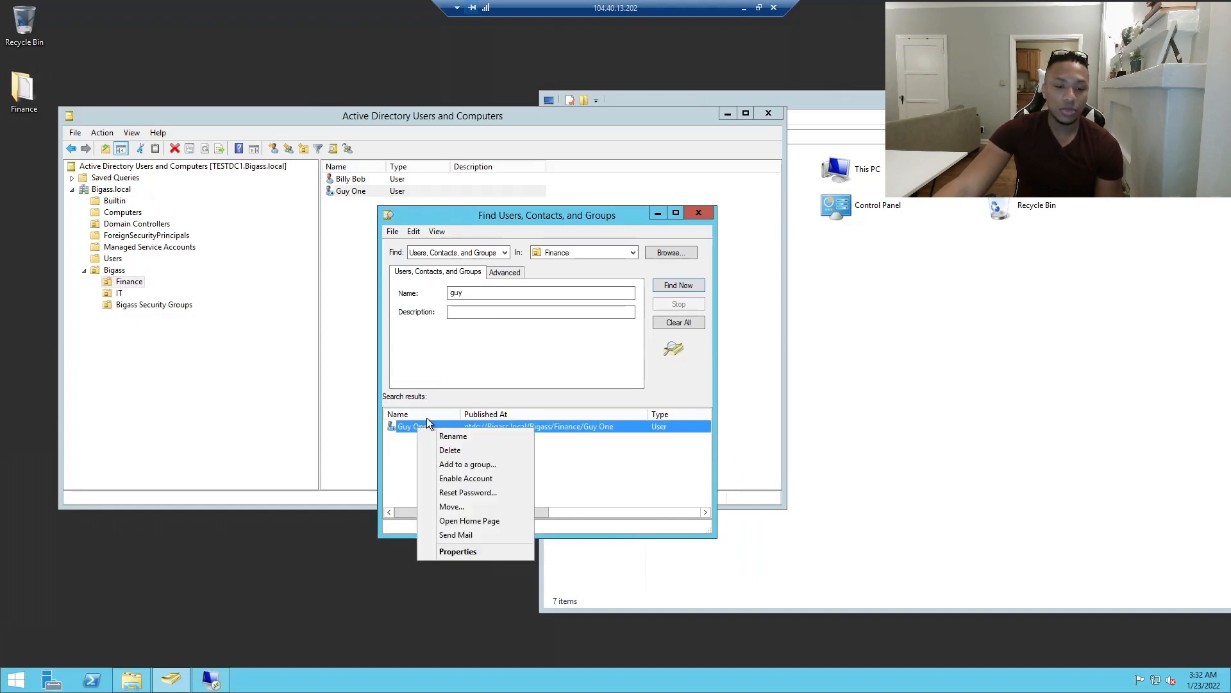
{"action": "left_click", "coordinate": [452, 507]}
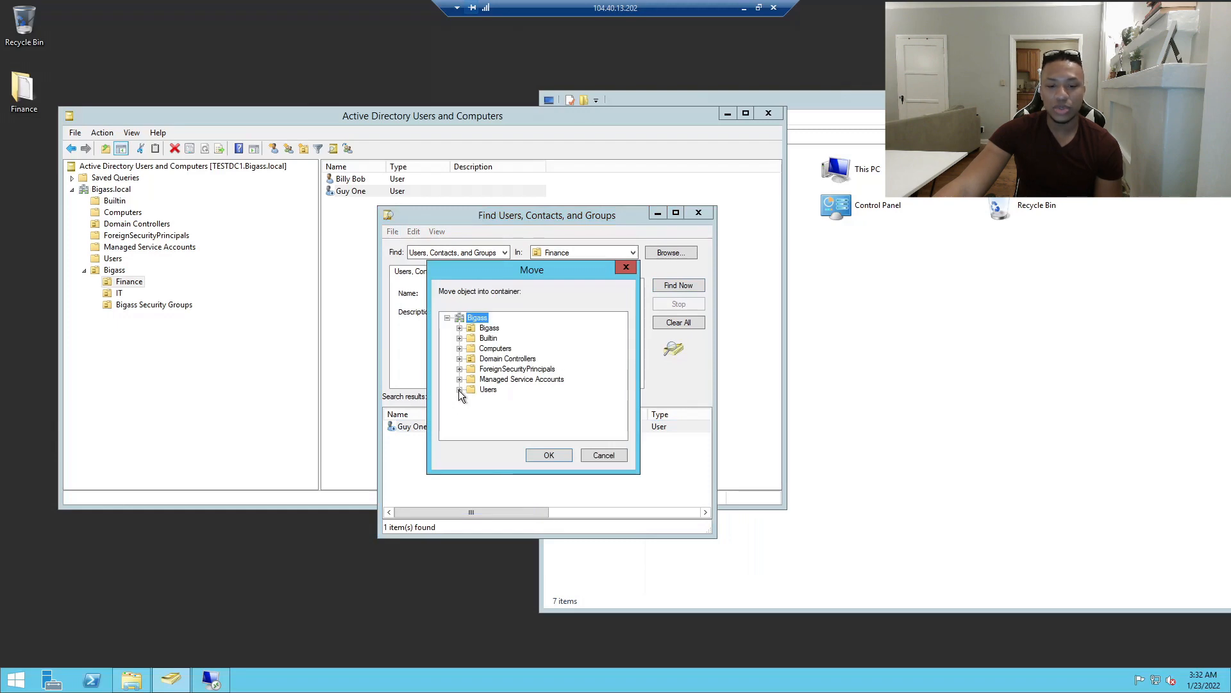
{"action": "left_click", "coordinate": [479, 391]}
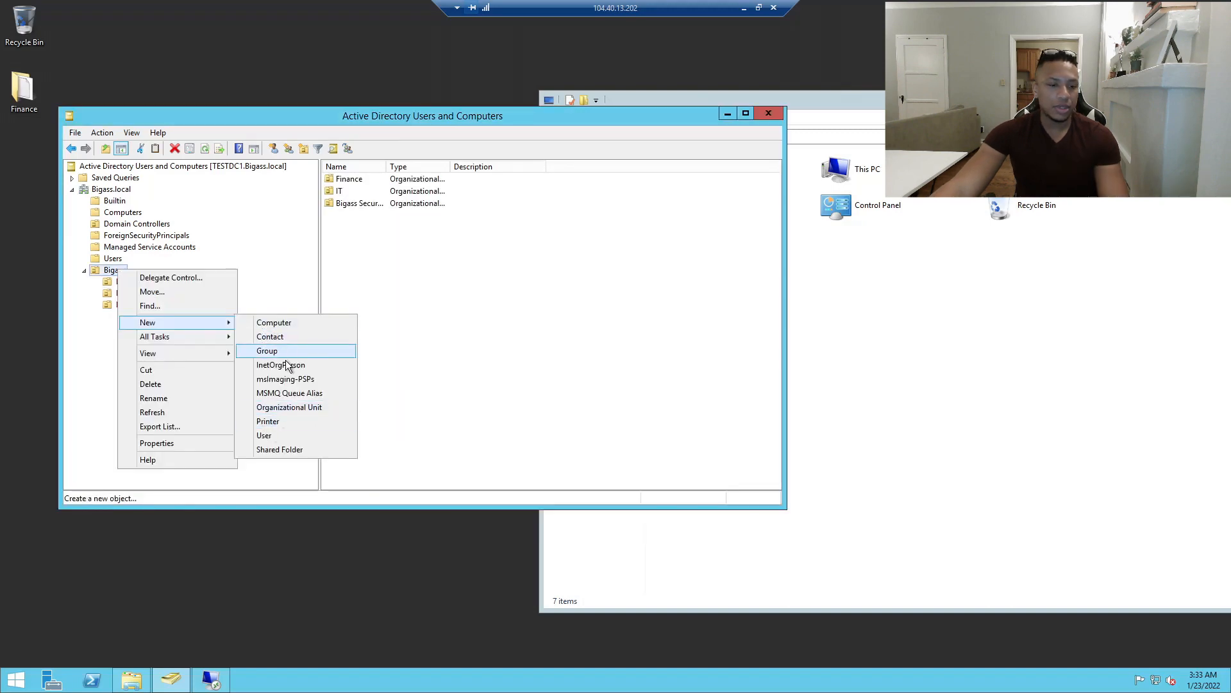
Create a new OU named 'Disabled Users' under Bigass.
{"action": "left_click", "coordinate": [287, 408]}
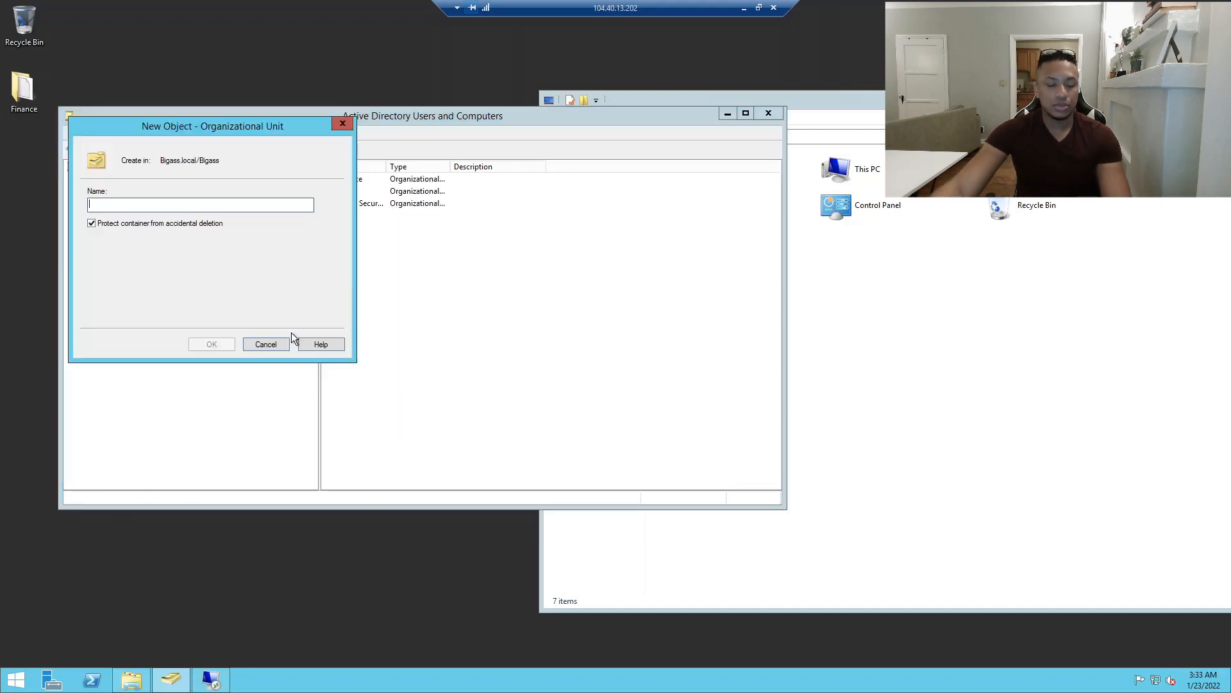
{"action": "type", "text": "Disabled Users"}
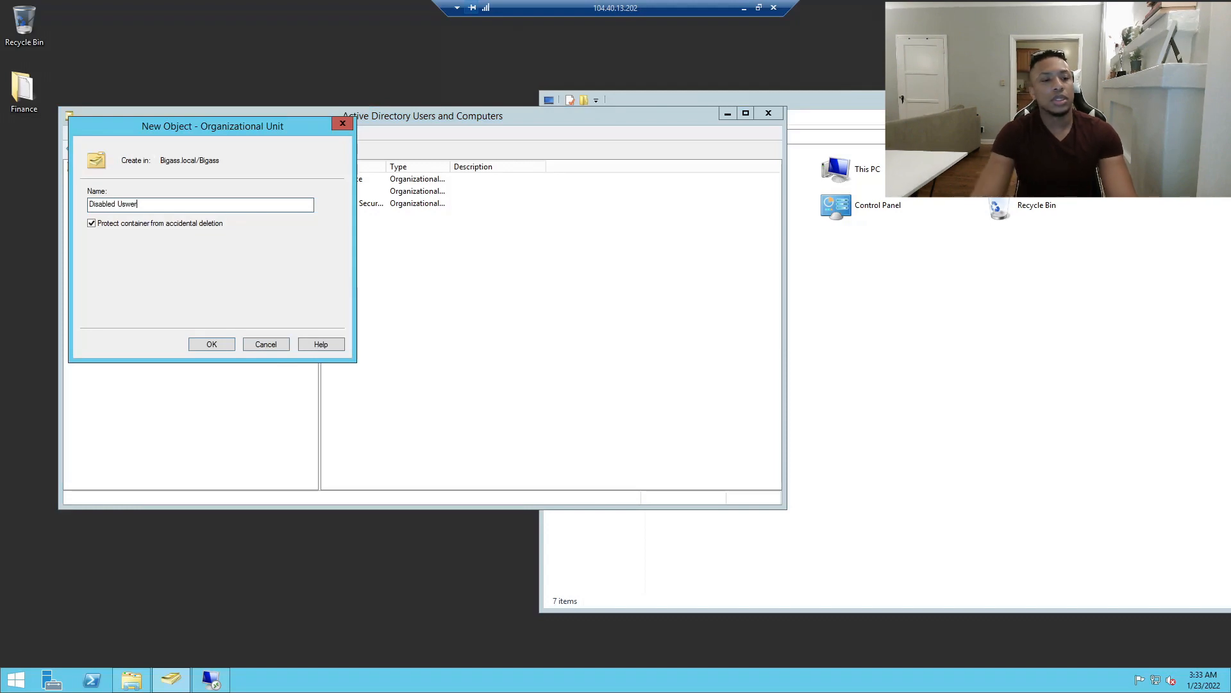
{"action": "left_click", "coordinate": [229, 341]}
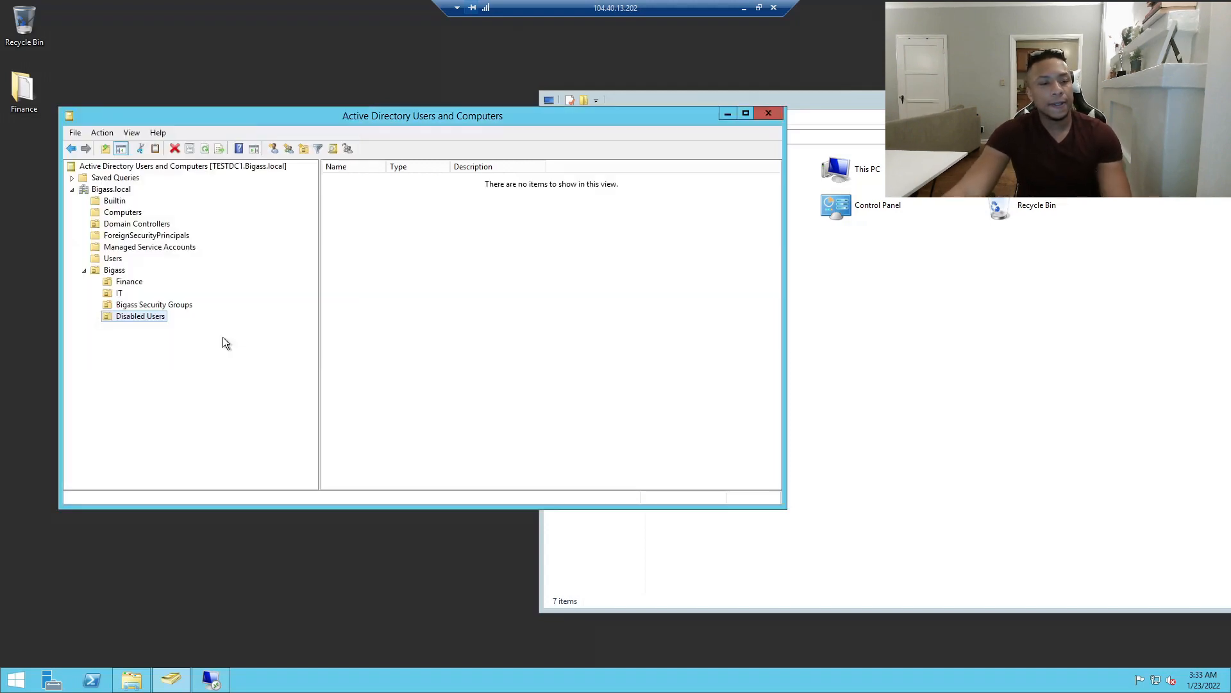
Show the Finance OU and open then close Guy One's properties unchanged.
{"action": "left_click", "coordinate": [125, 282]}
{"action": "right_click", "coordinate": [353, 192]}
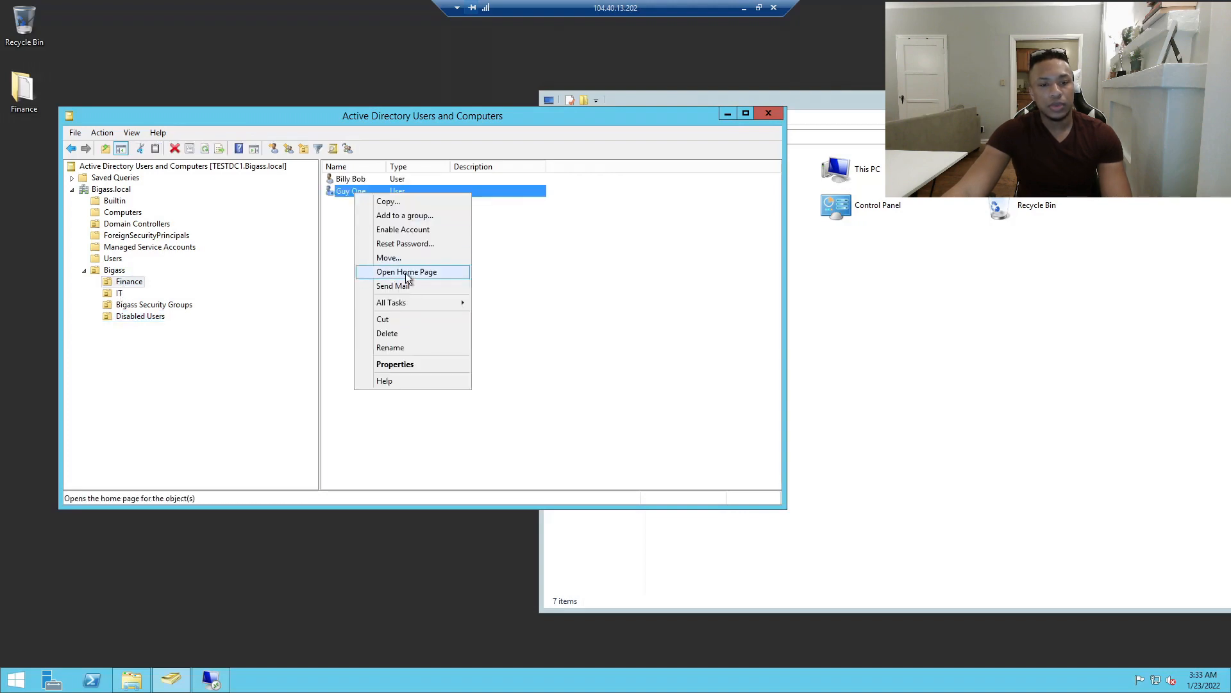
{"action": "left_click", "coordinate": [395, 363]}
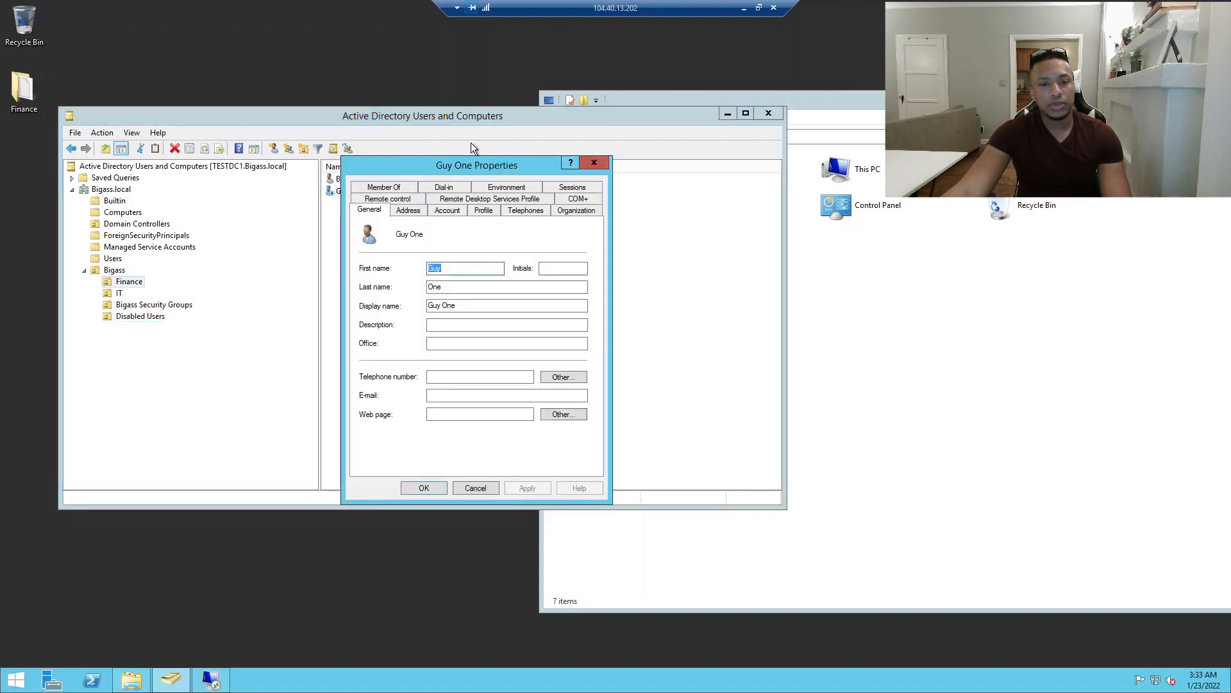
{"action": "left_click", "coordinate": [594, 162]}
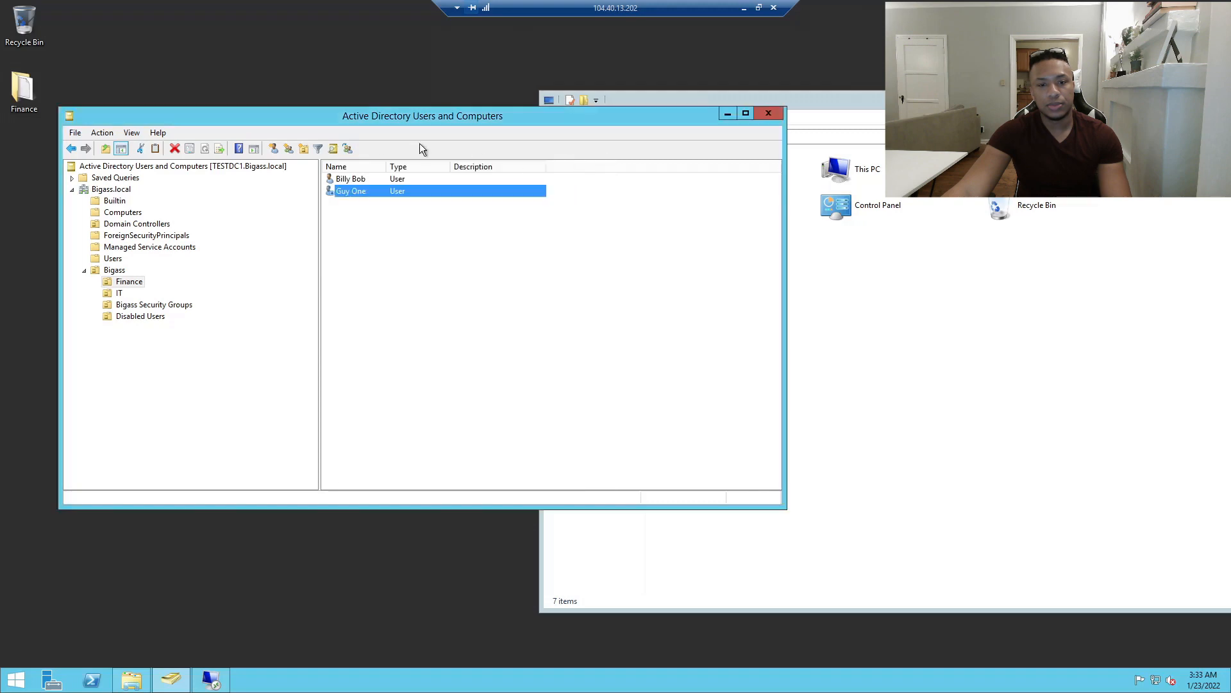
{"action": "right_click", "coordinate": [345, 199]}
{"action": "right_click", "coordinate": [348, 190]}
Find 'guy' and move Guy One into Bigass's Disabled Users OU.
{"action": "left_click", "coordinate": [332, 149]}
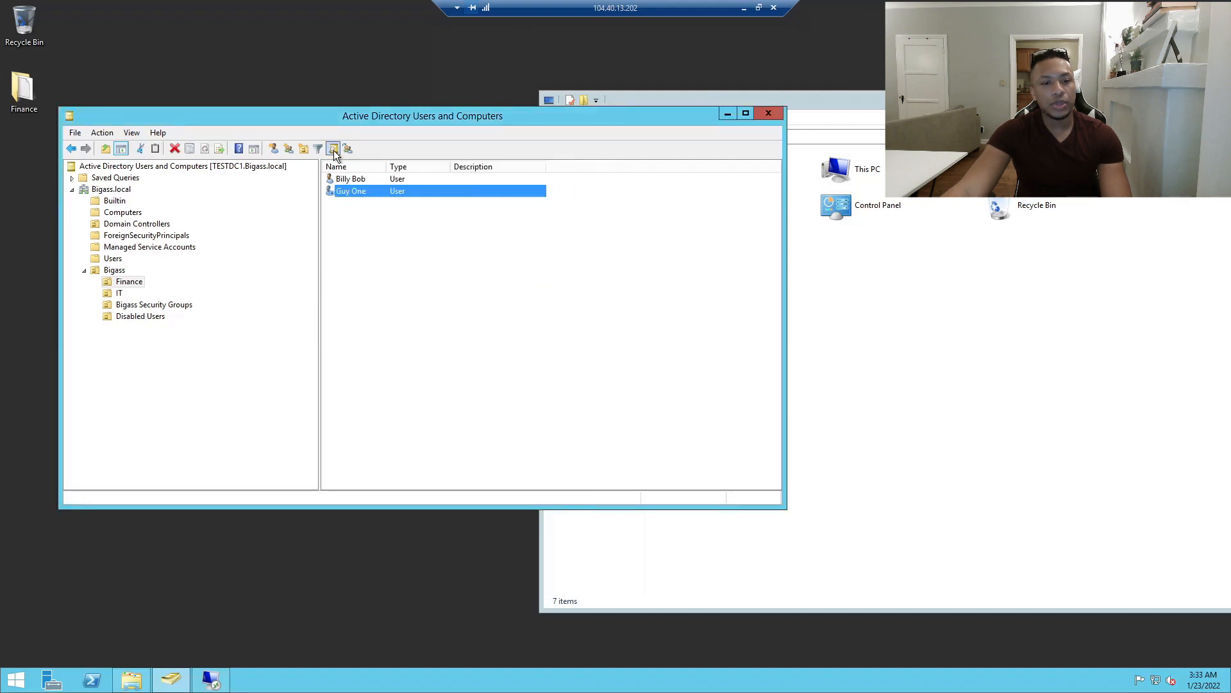
{"action": "type", "text": "guy"}
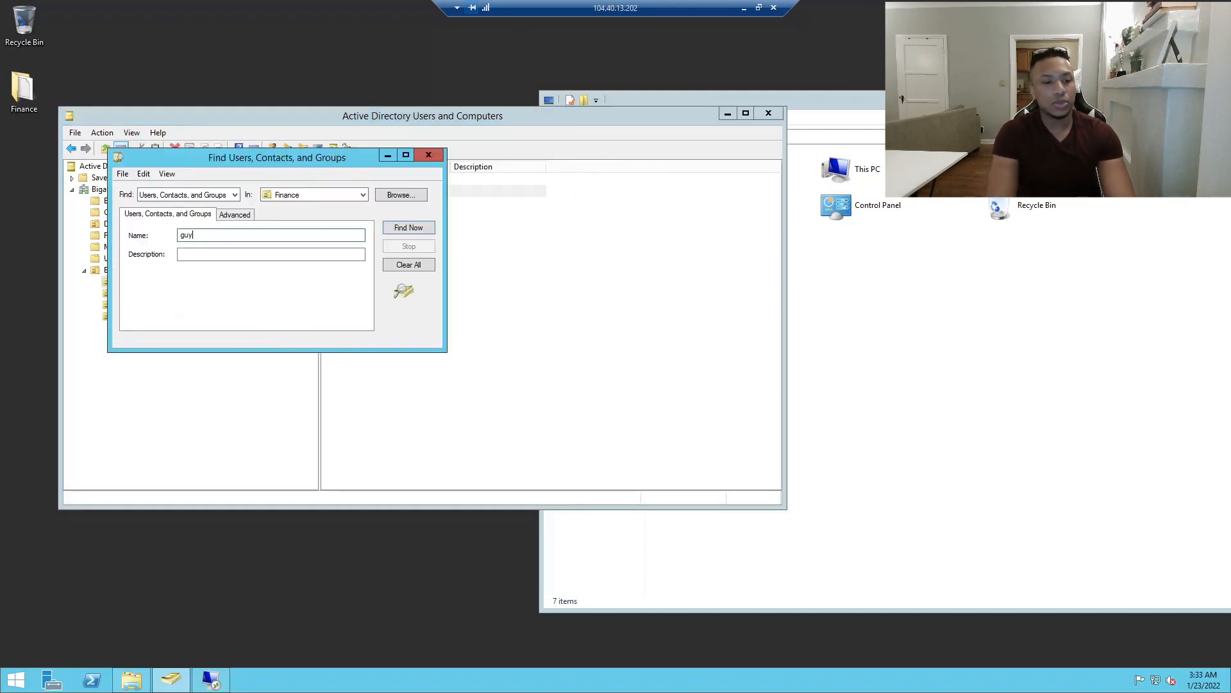
{"action": "key", "text": "Return"}
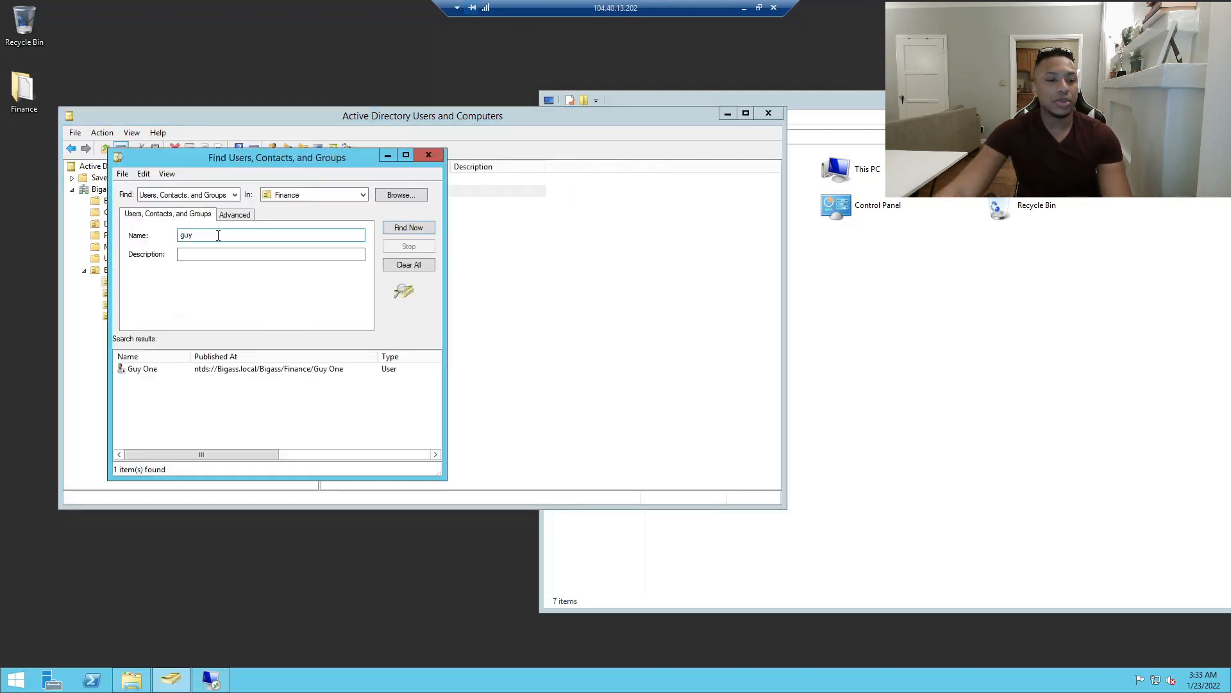
{"action": "right_click", "coordinate": [134, 370]}
{"action": "left_click", "coordinate": [194, 451]}
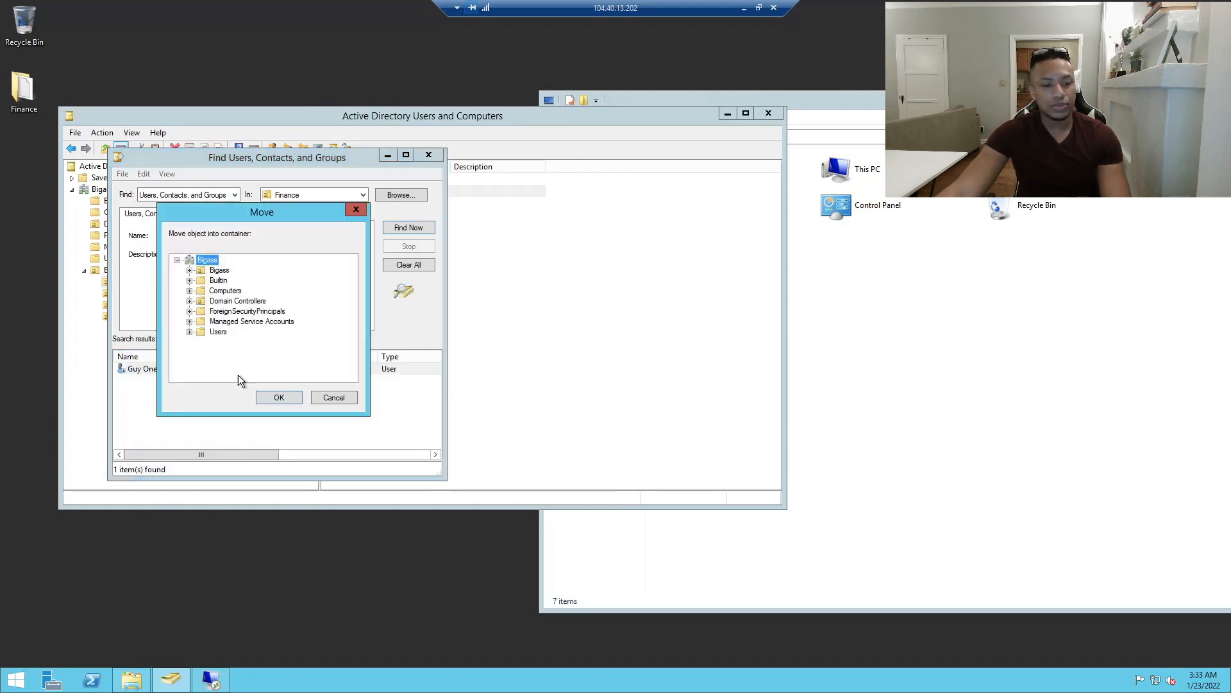
{"action": "left_click_drag", "start_coordinate": [241, 217], "coordinate": [631, 161]}
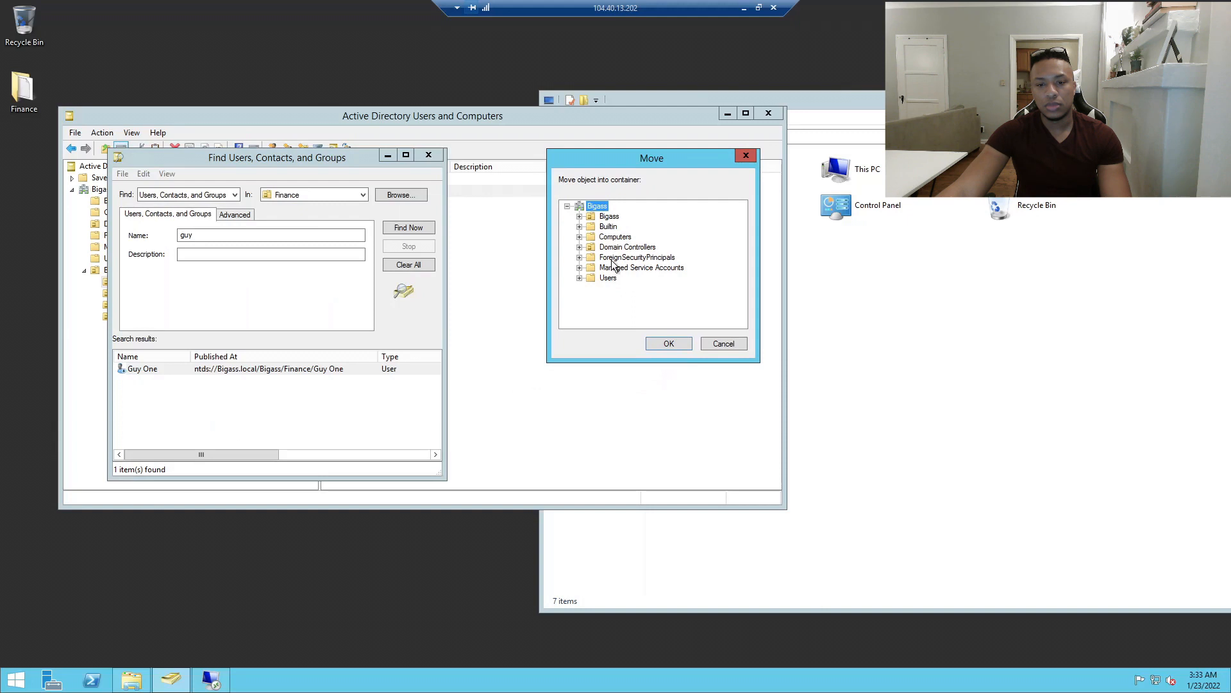
{"action": "left_click", "coordinate": [579, 217]}
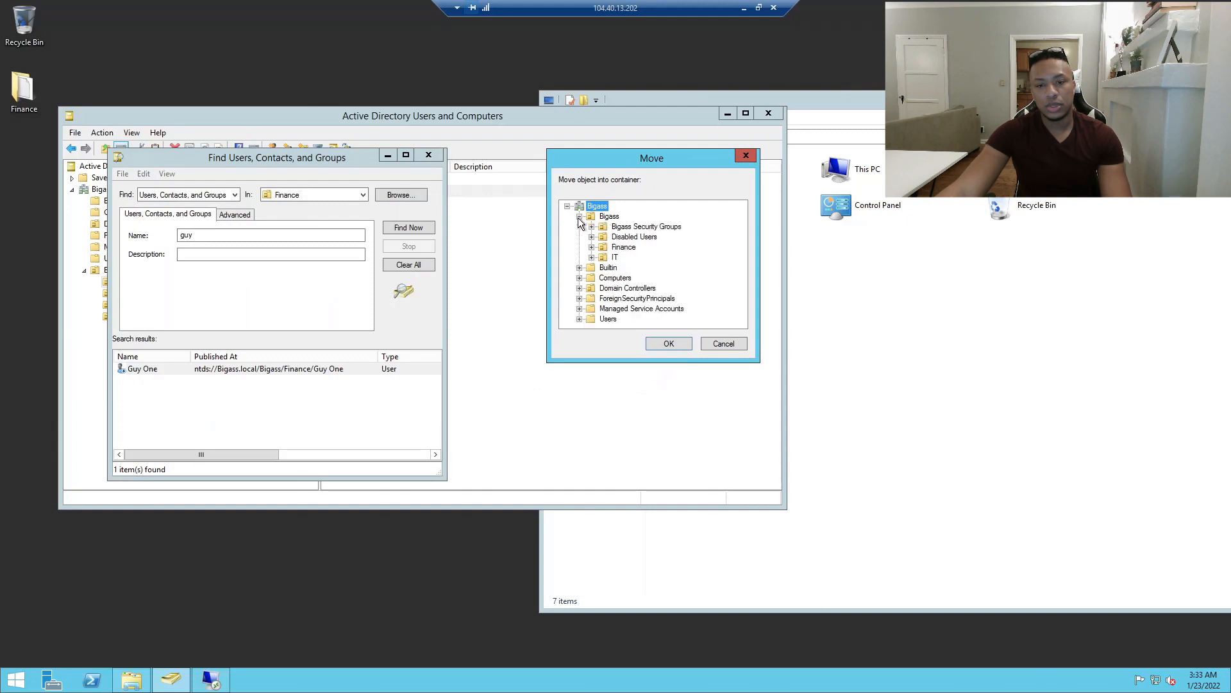
{"action": "left_click", "coordinate": [632, 237]}
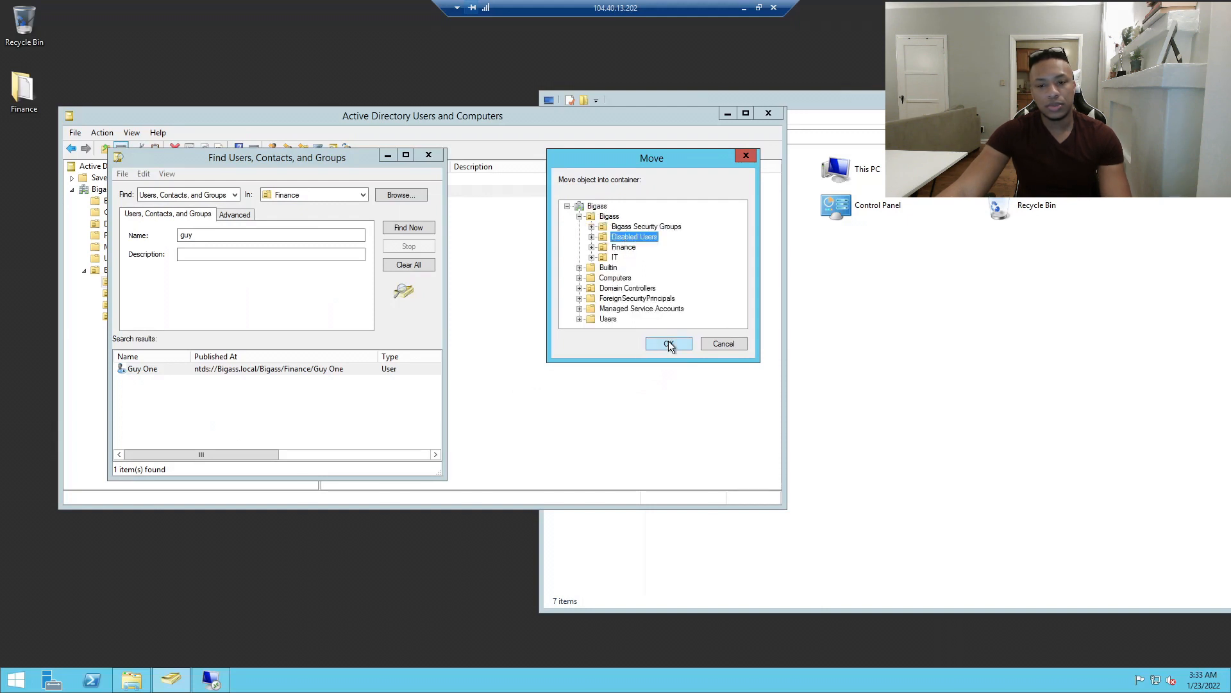
{"action": "left_click", "coordinate": [669, 344]}
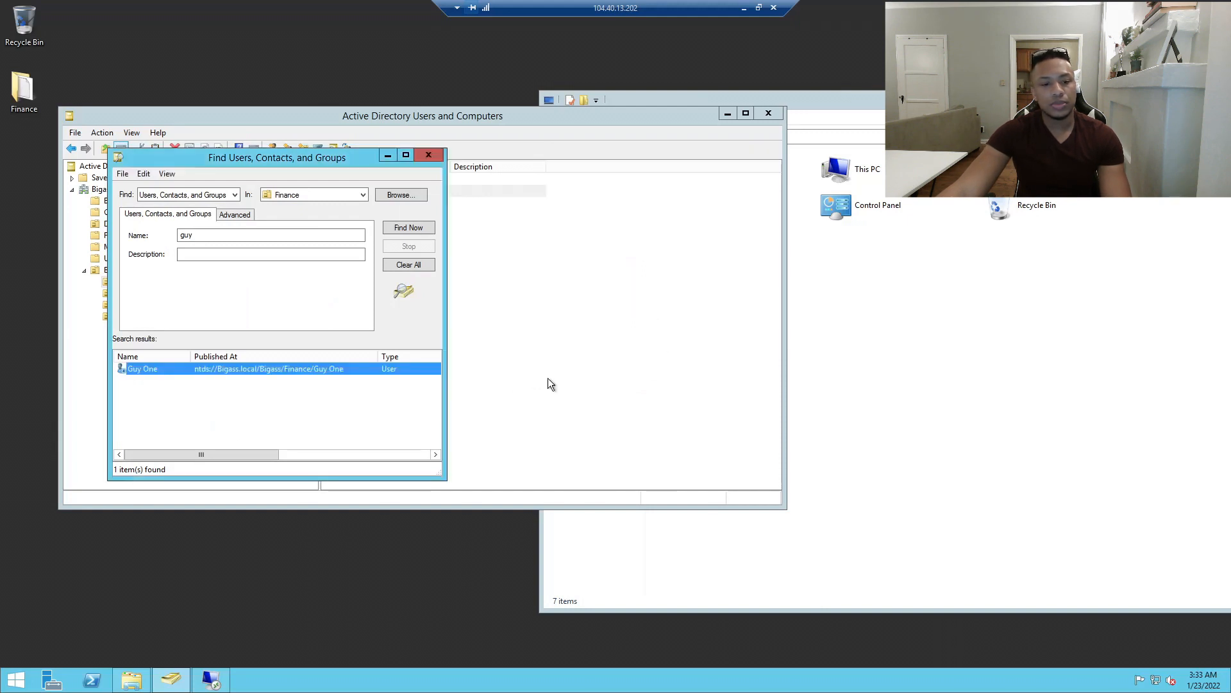
Rerun the search across Bigass.local, confirm Guy One's path is Bigass/Disabled Users, and close Find.
{"action": "left_click", "coordinate": [418, 227]}
{"action": "left_click", "coordinate": [234, 194]}
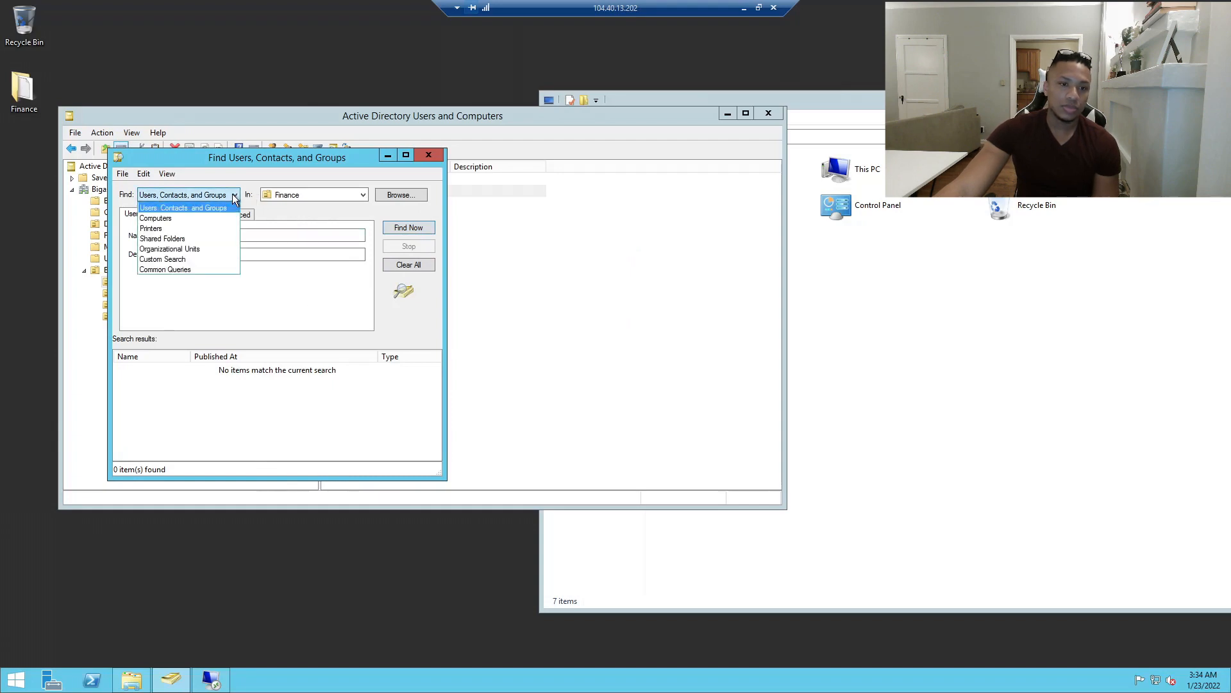
{"action": "left_click", "coordinate": [235, 194]}
{"action": "left_click_drag", "start_coordinate": [287, 155], "coordinate": [376, 211]}
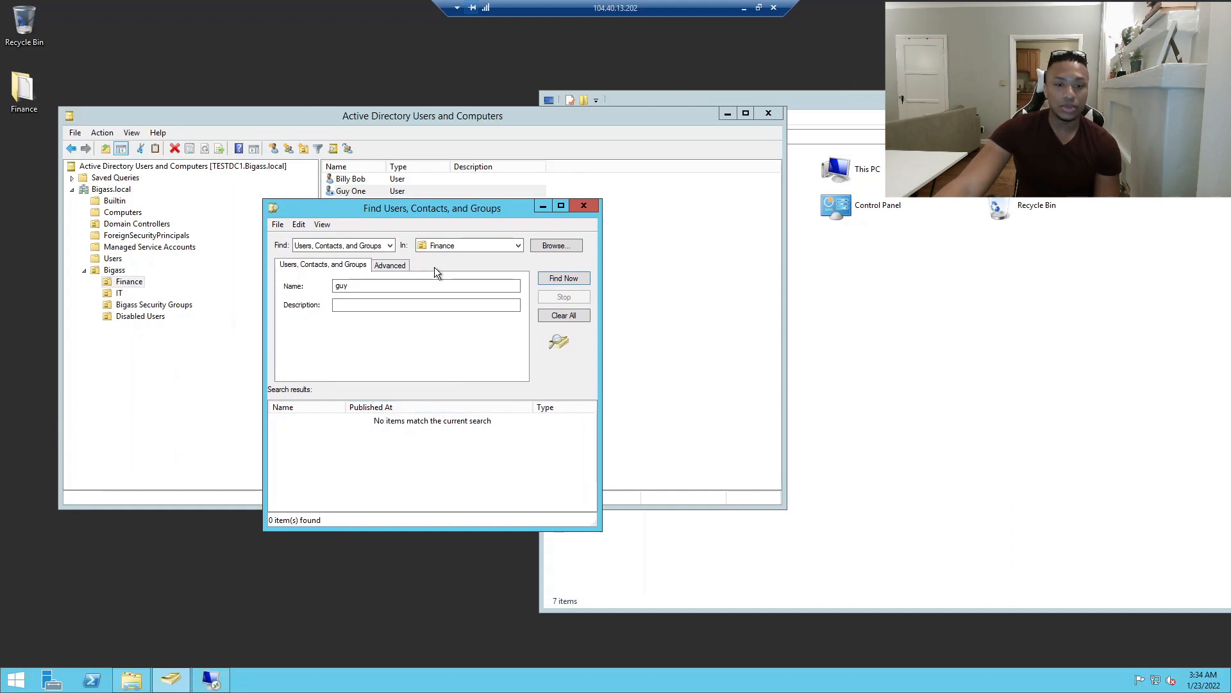
{"action": "left_click", "coordinate": [518, 246]}
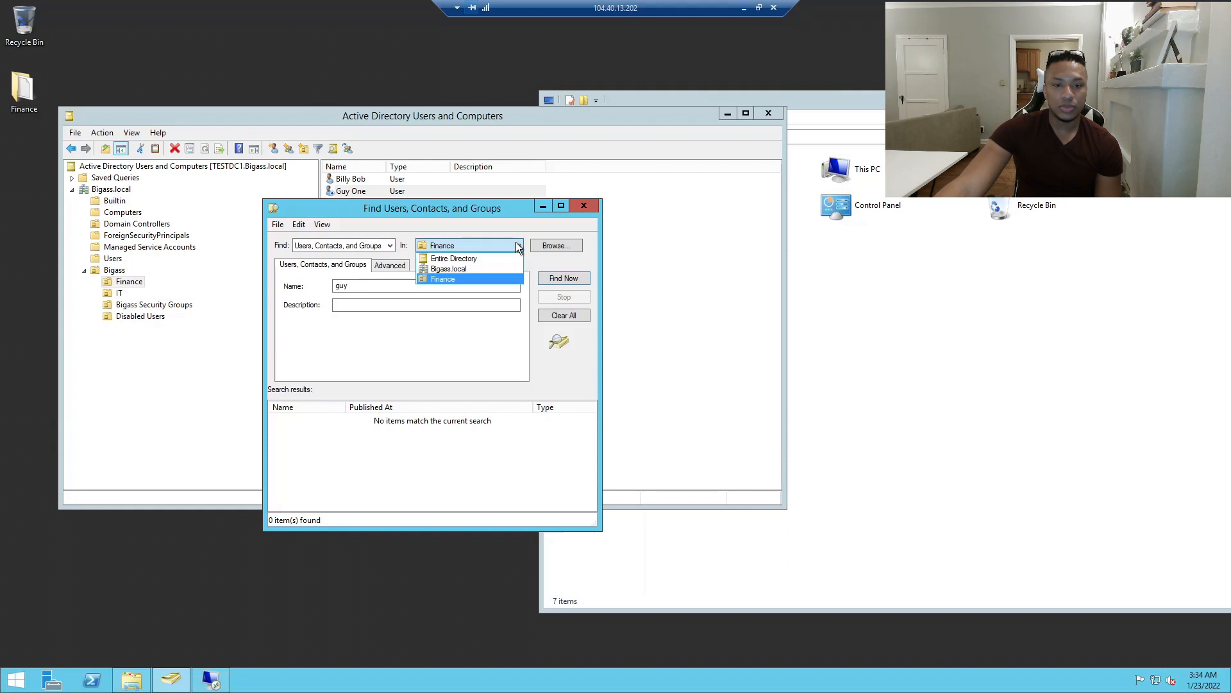
{"action": "left_click", "coordinate": [467, 268]}
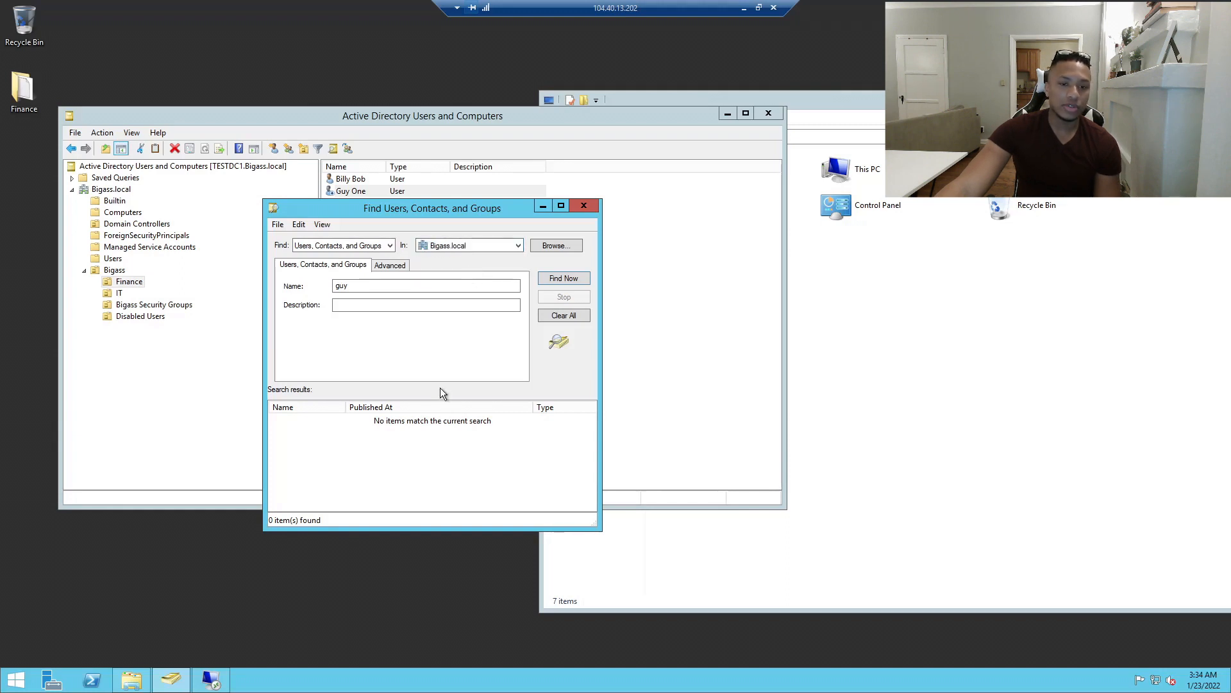
{"action": "left_click", "coordinate": [563, 280]}
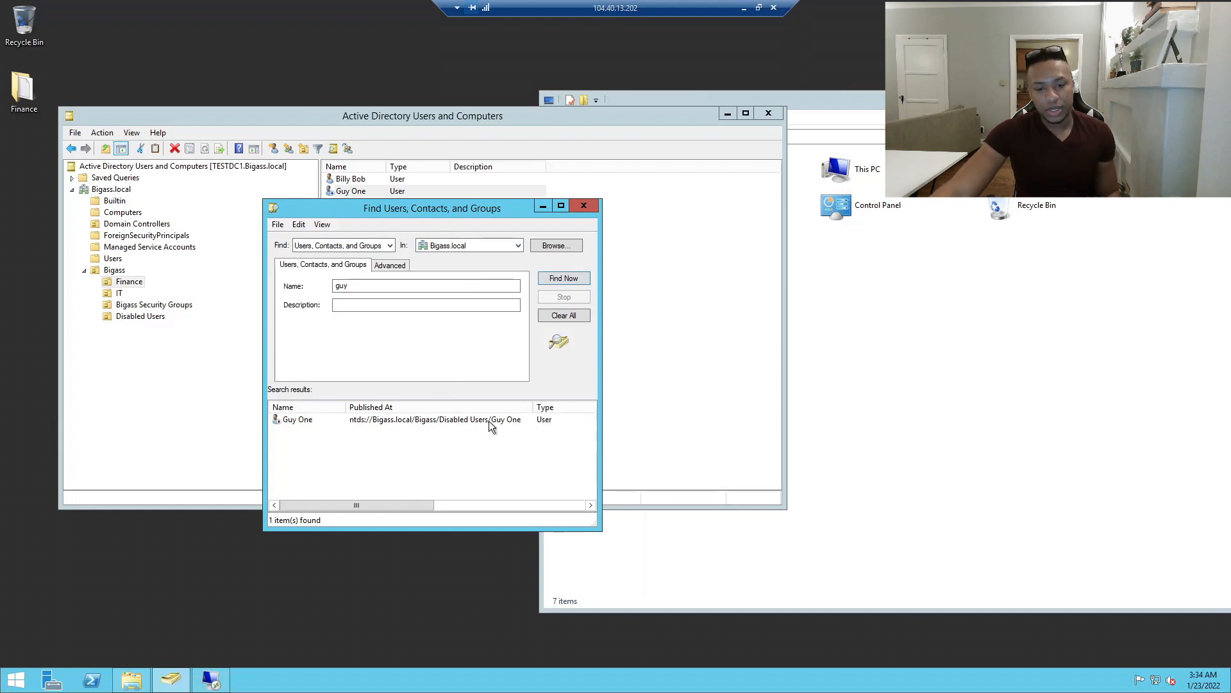
{"action": "left_click", "coordinate": [452, 422]}
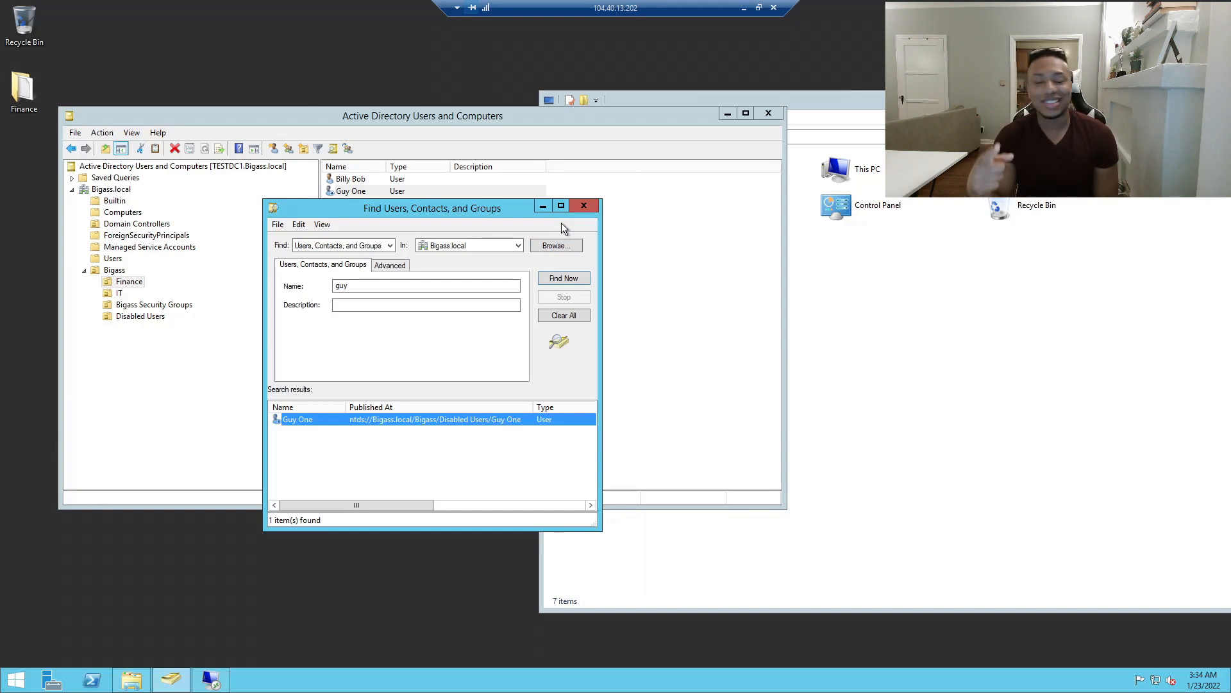
{"action": "left_click", "coordinate": [583, 205]}
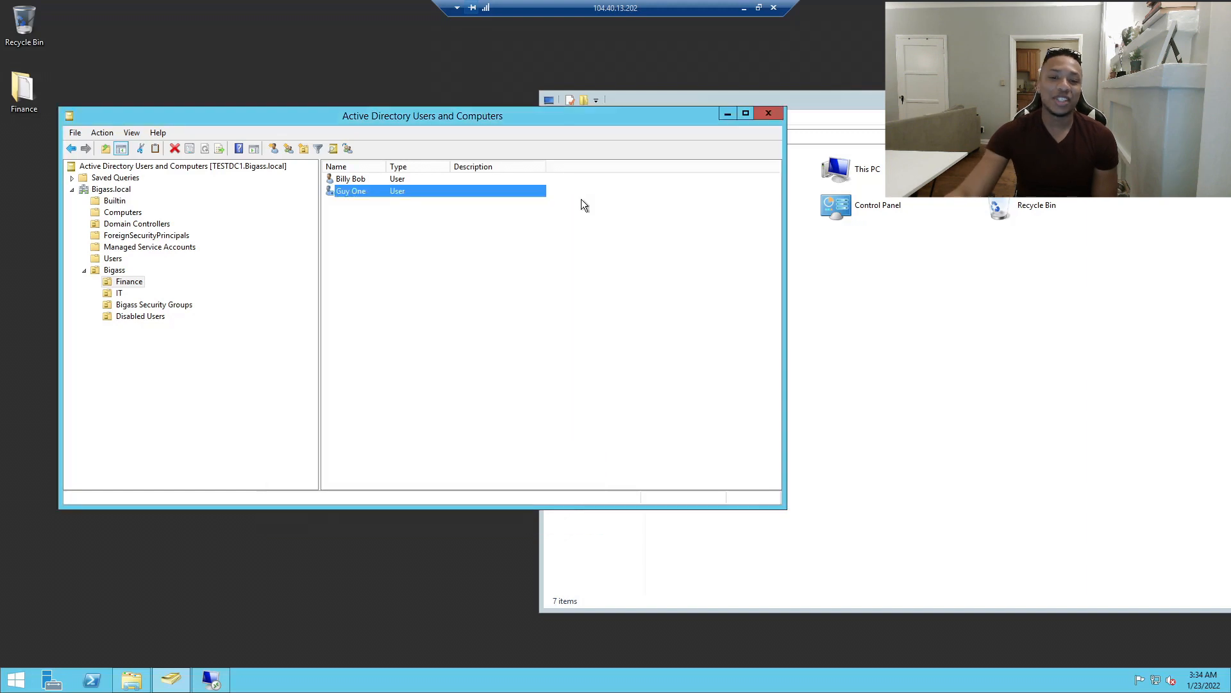